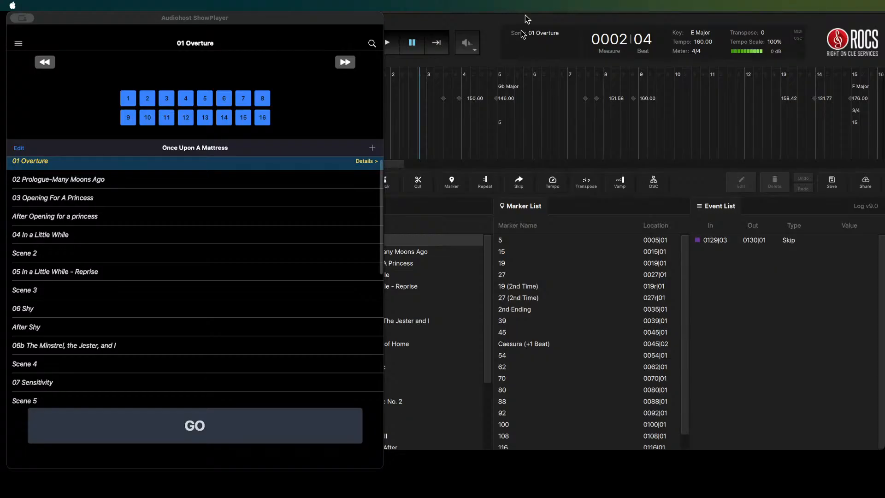
- Load the show with show code "cinderellabway-free" and return to its playlist
click(120, 18)
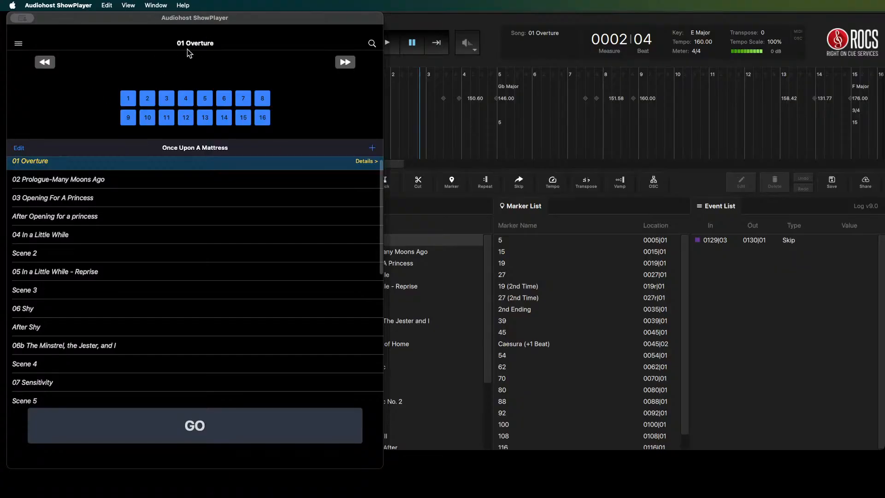
click(19, 45)
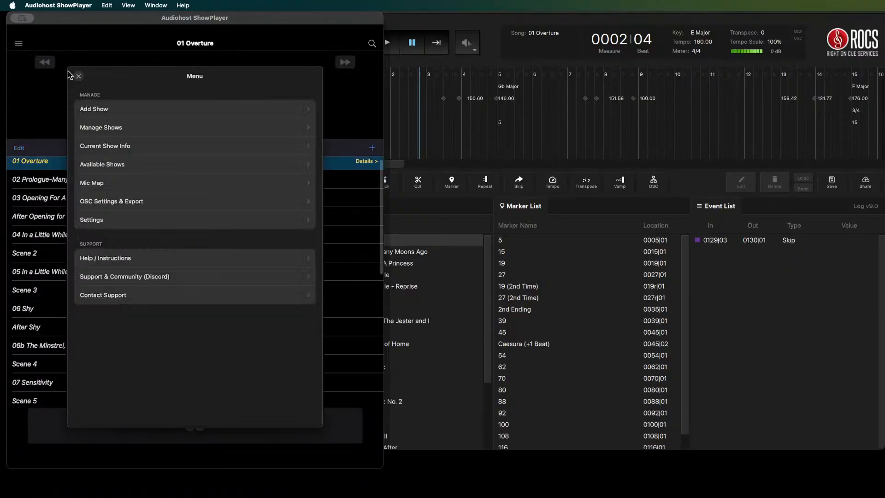
click(117, 111)
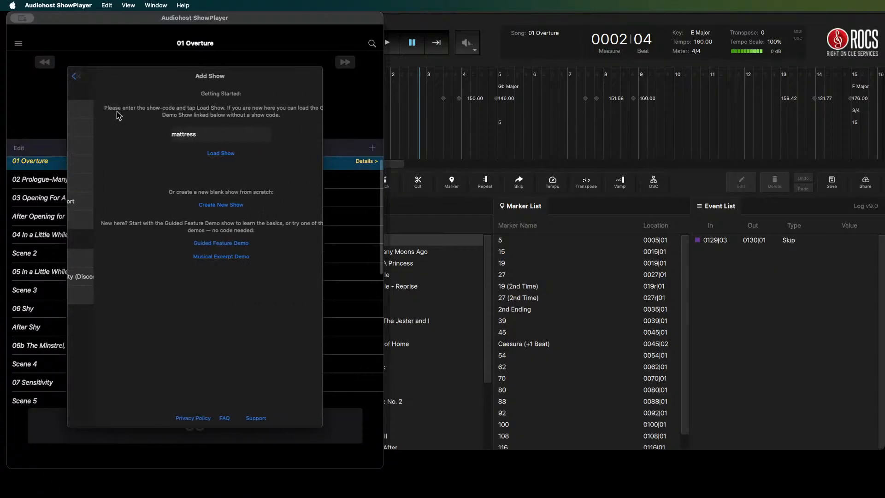
double_click(151, 134)
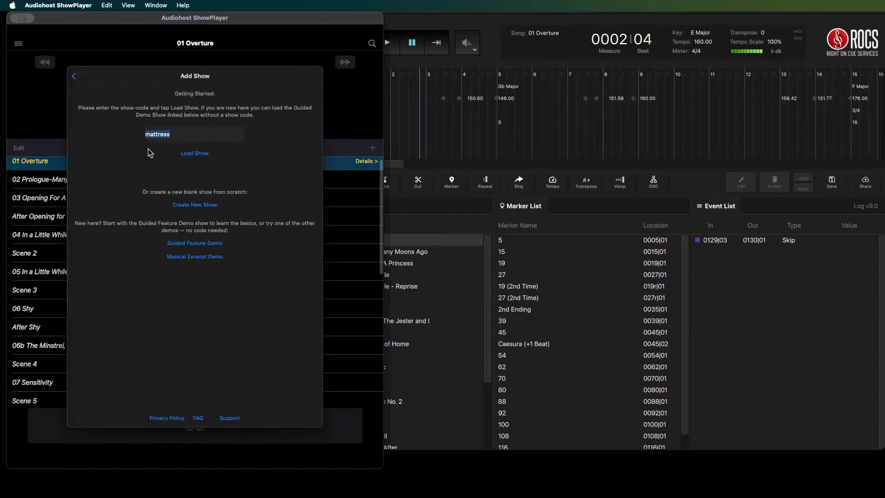
text(cinder)
click(214, 484)
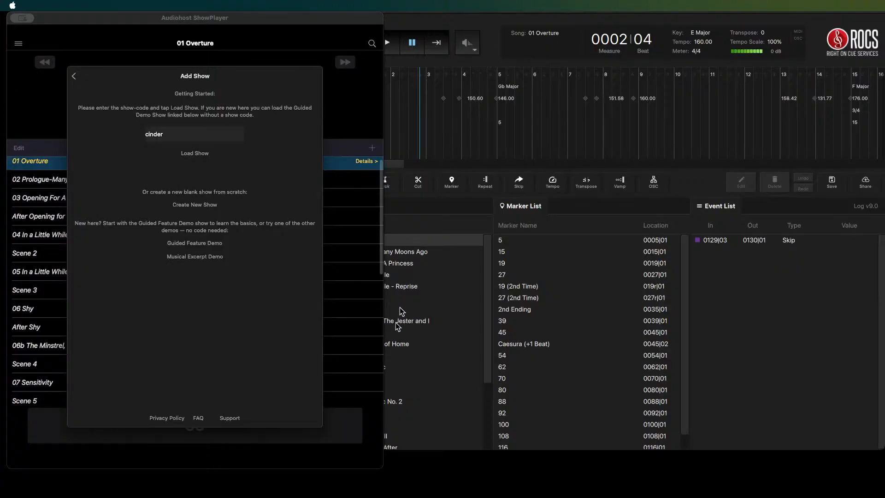
click(498, 480)
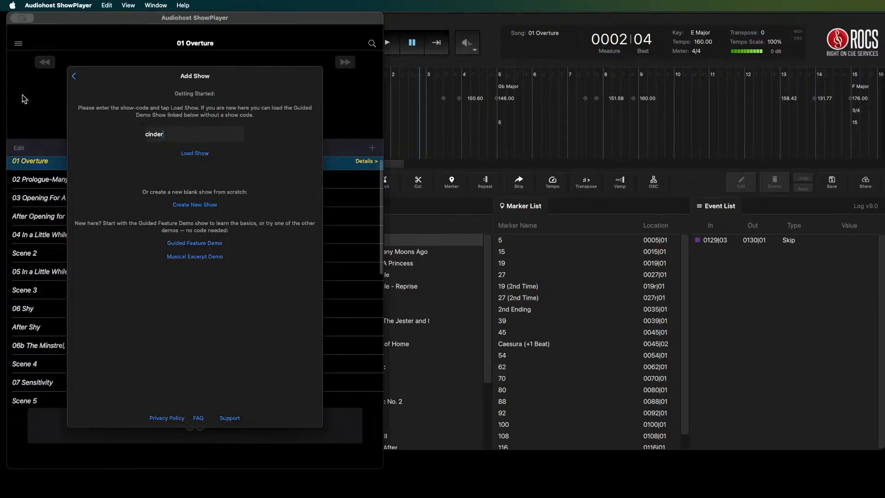
double_click(157, 134)
text(cinderellabway-free)
click(194, 155)
click(234, 173)
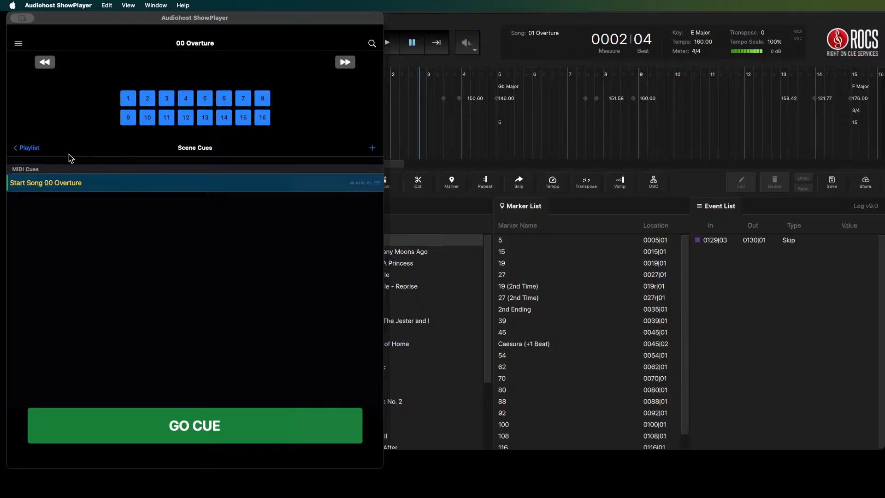
click(27, 152)
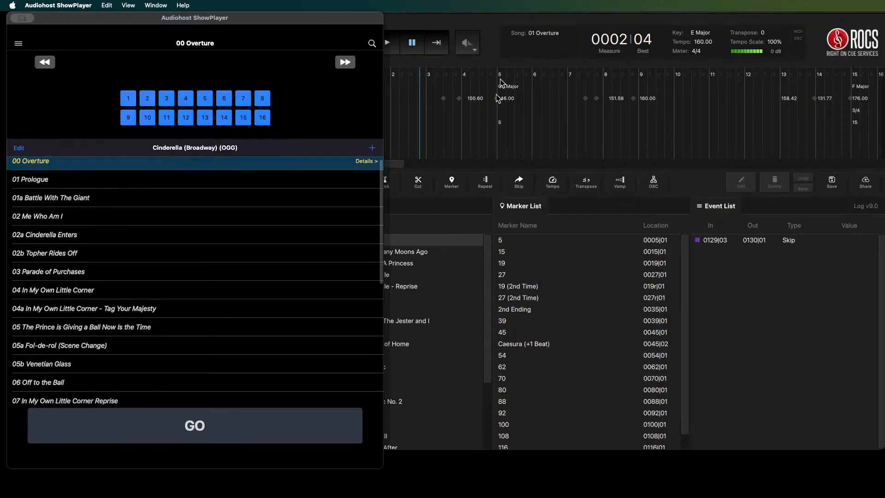
- Look through the Cinderella playlist and open the scene cues of 01 Prologue
click(526, 482)
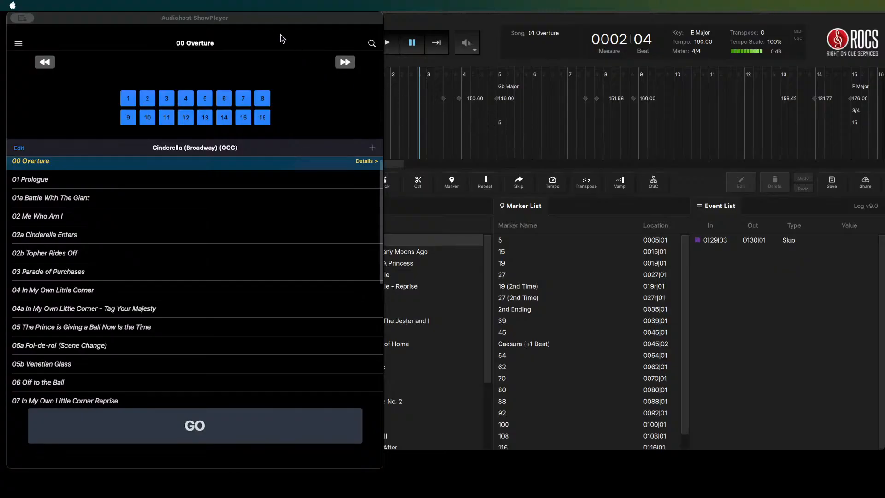
click(270, 21)
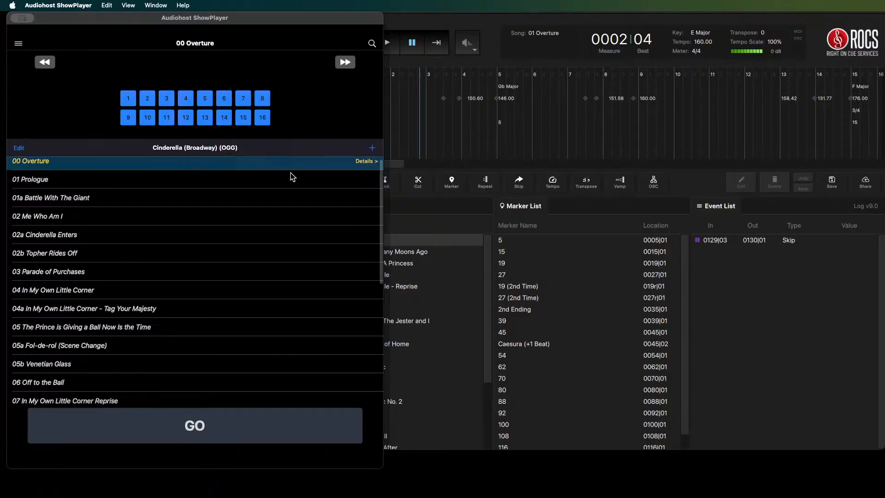
scroll(290, 175, up, 1)
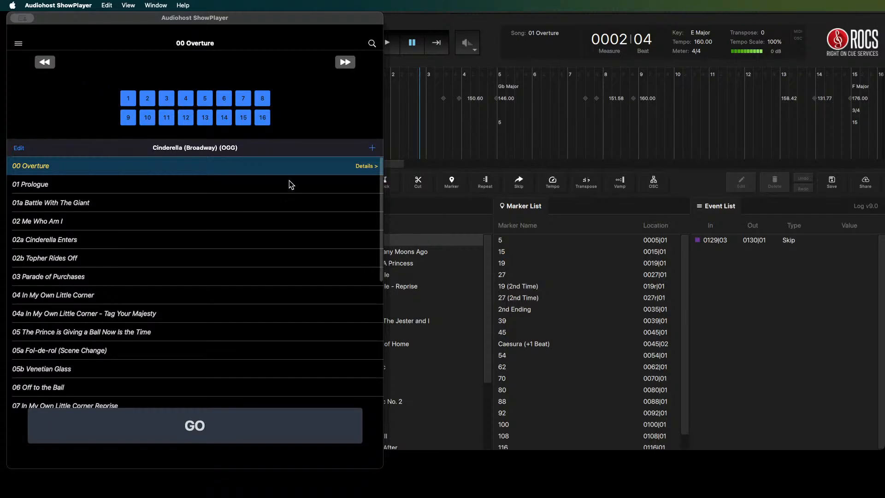
scroll(211, 345, down, 5)
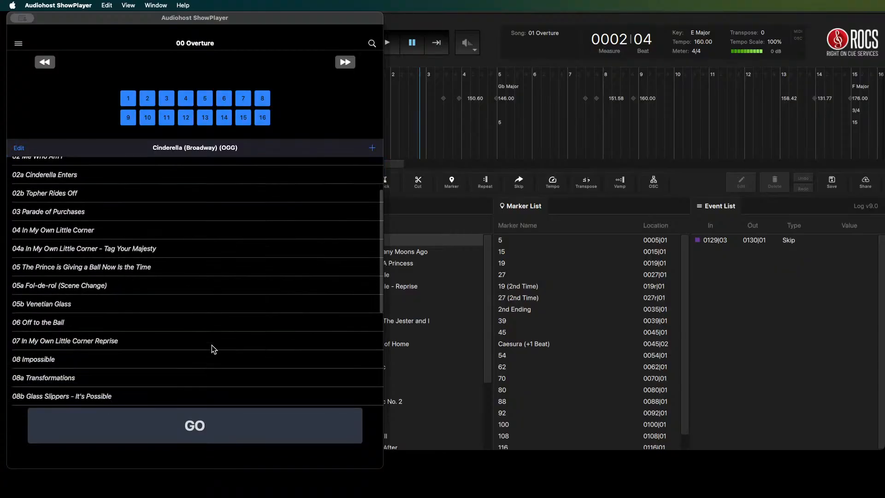
scroll(240, 325, up, 5)
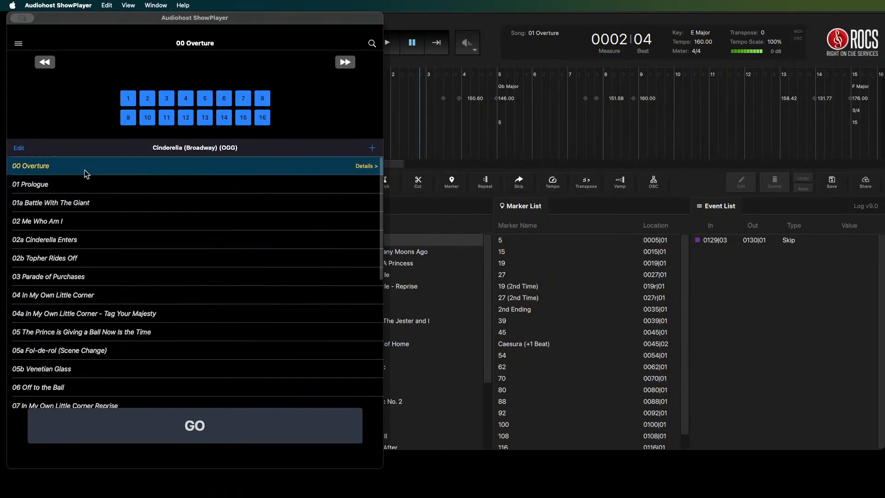
click(76, 186)
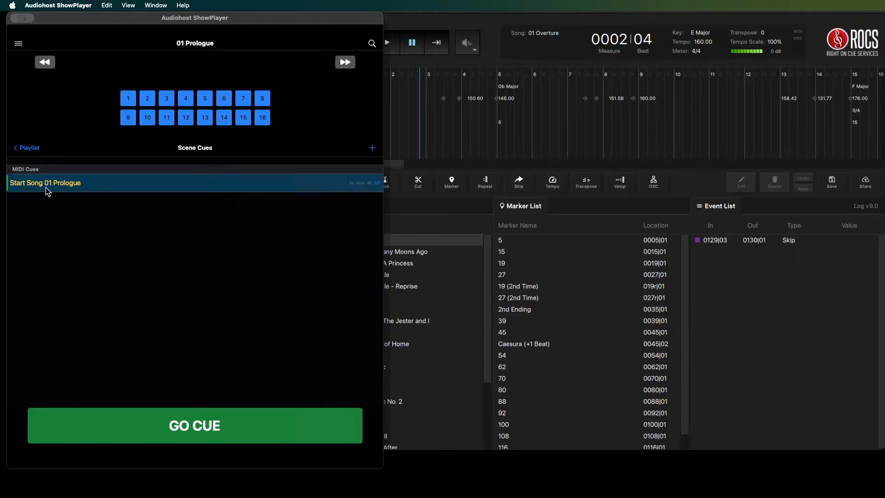
click(486, 14)
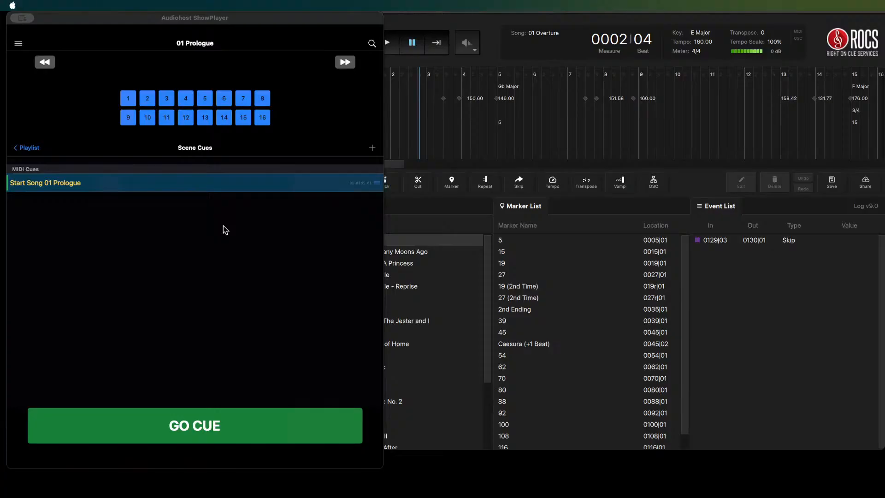
click(179, 275)
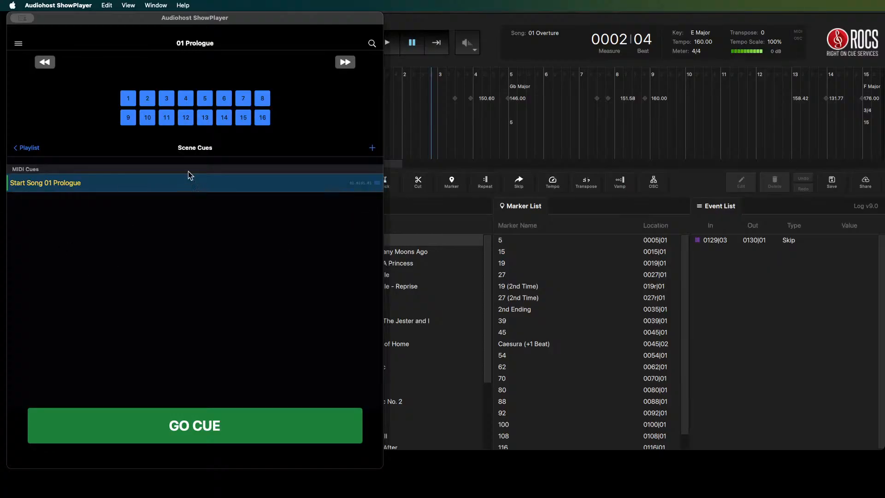
- Toggle off the highlight of all 16 mic channels and toggle channel 3 back on
click(128, 100)
click(127, 116)
click(145, 117)
click(147, 100)
click(165, 101)
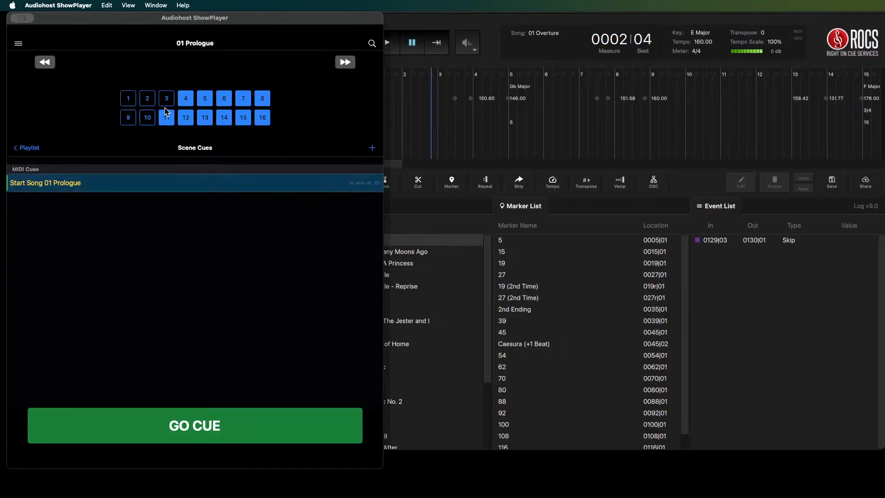
click(167, 113)
click(188, 120)
click(187, 101)
click(205, 106)
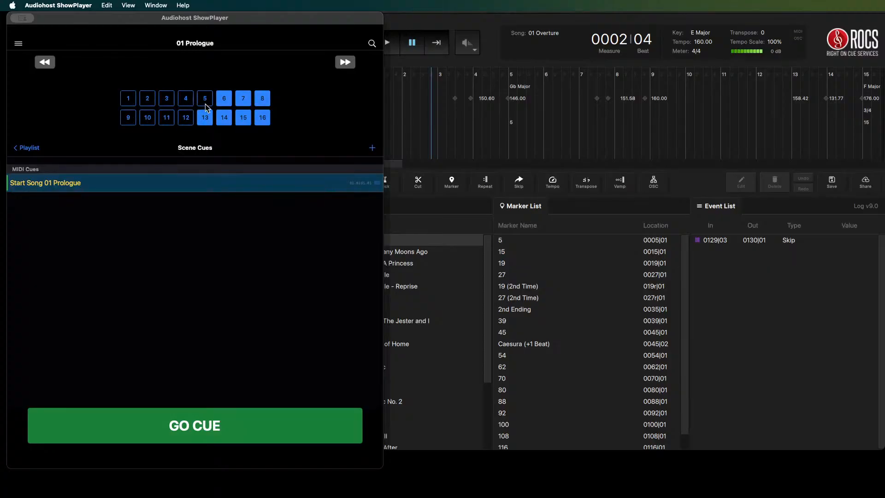
click(206, 115)
click(224, 116)
click(226, 104)
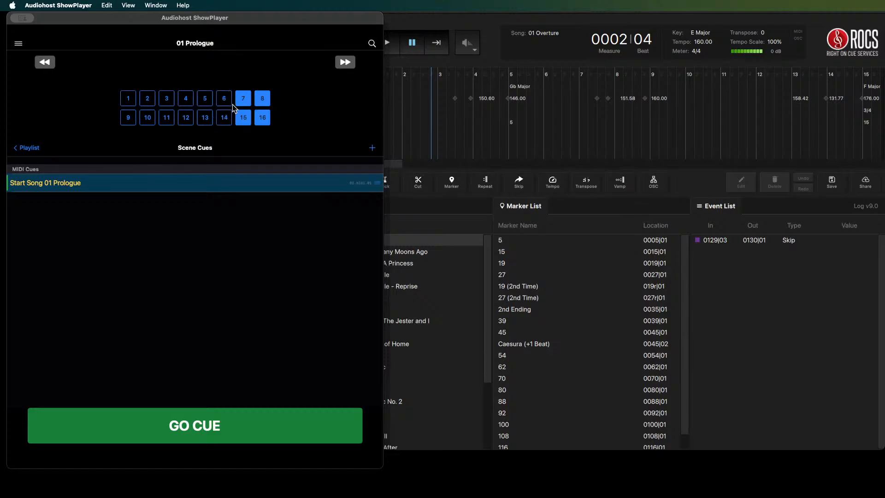
click(243, 104)
click(244, 116)
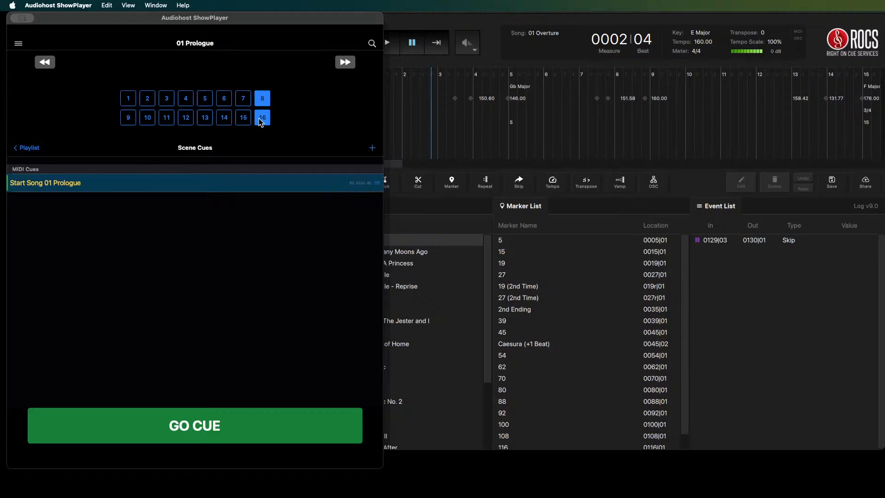
click(260, 118)
click(262, 102)
click(167, 101)
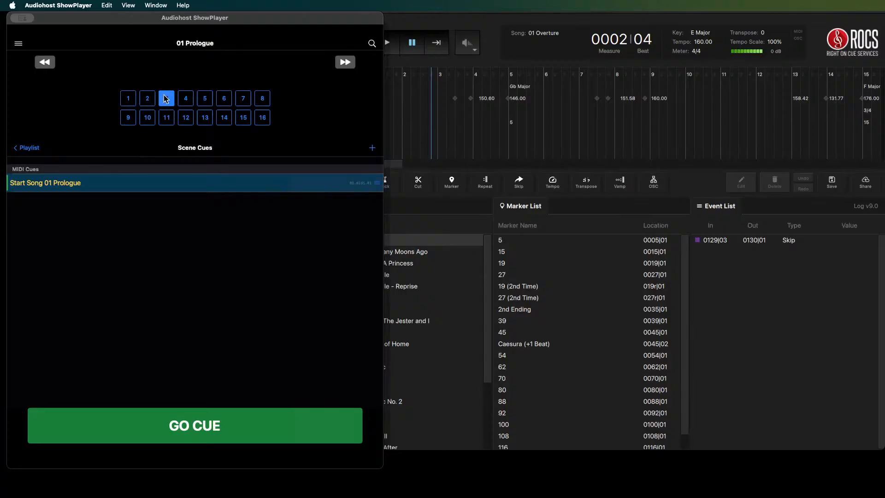
- Create a mic map with 16 mic channels for the loaded show
click(19, 44)
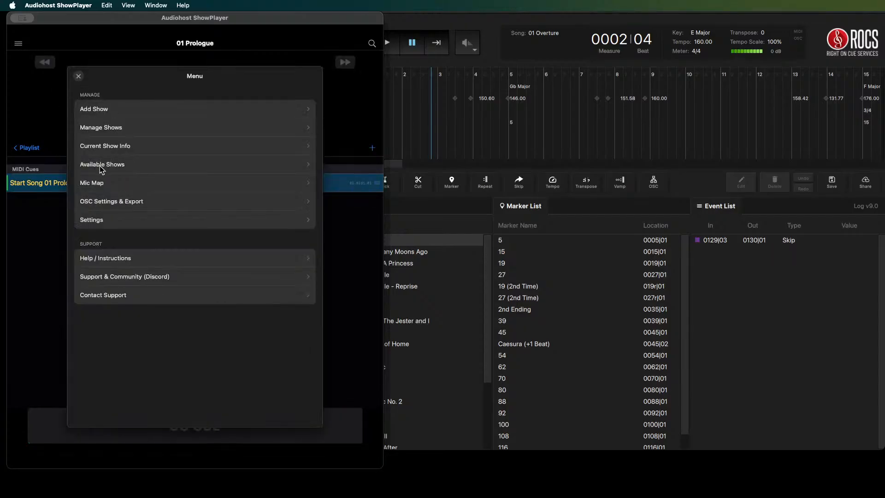
click(100, 183)
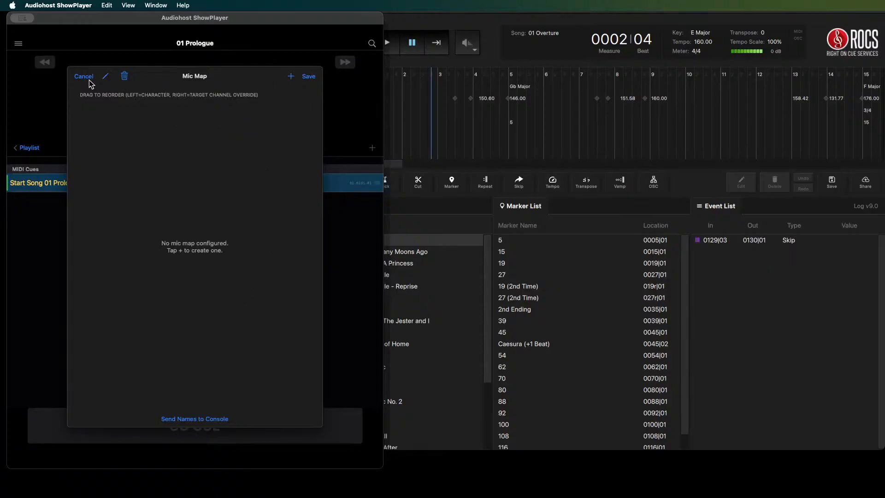
click(291, 77)
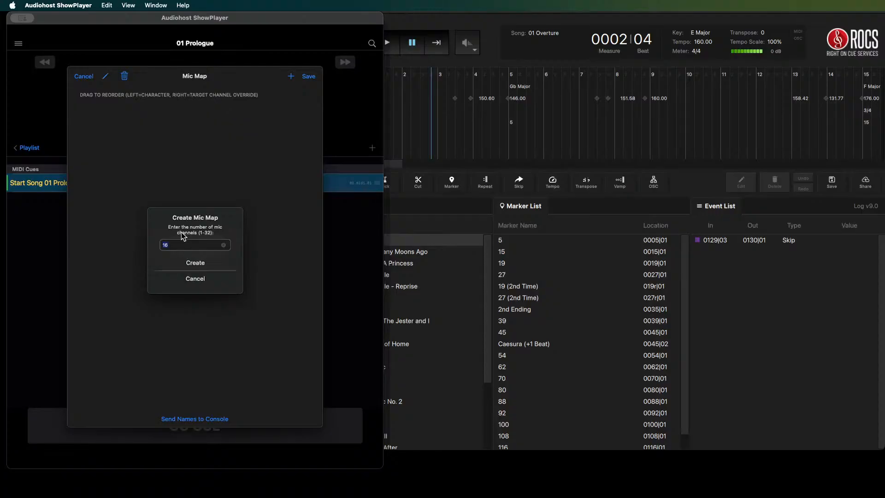
click(192, 265)
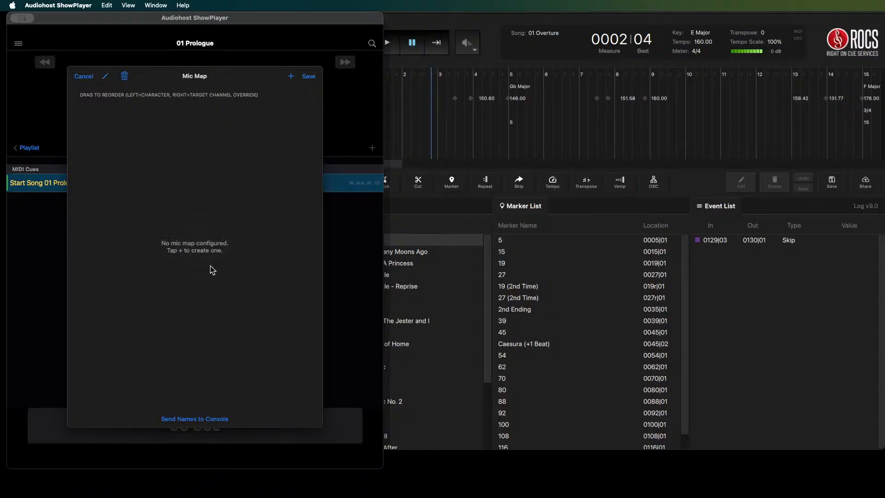
scroll(253, 272, down, 1)
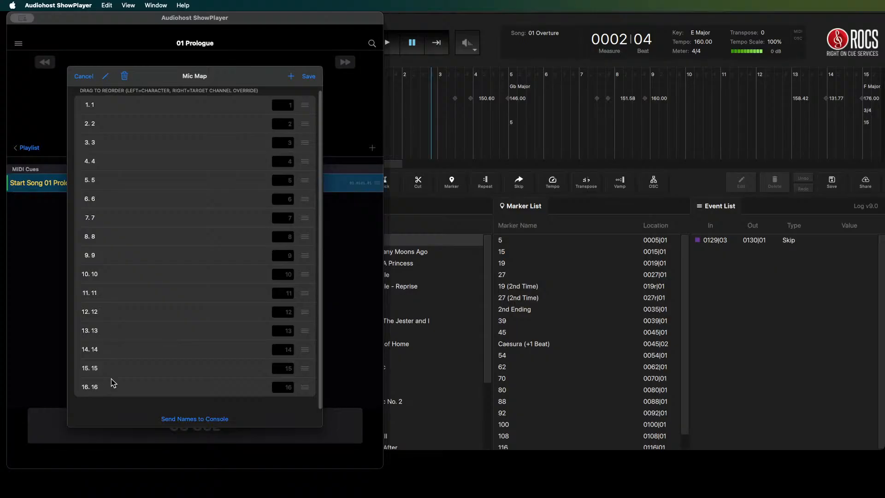
scroll(118, 219, up, 1)
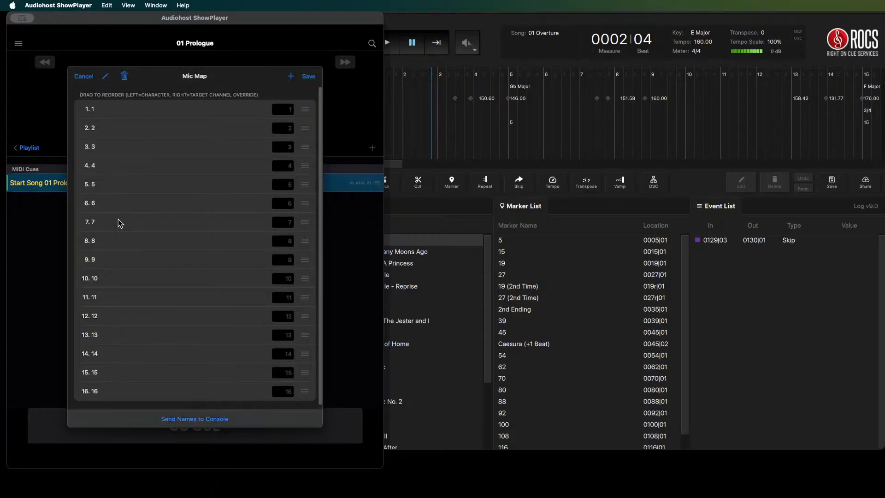
- Enable character name editing in the mic map and name channel 1 Ella and channel 2 Topher
click(106, 76)
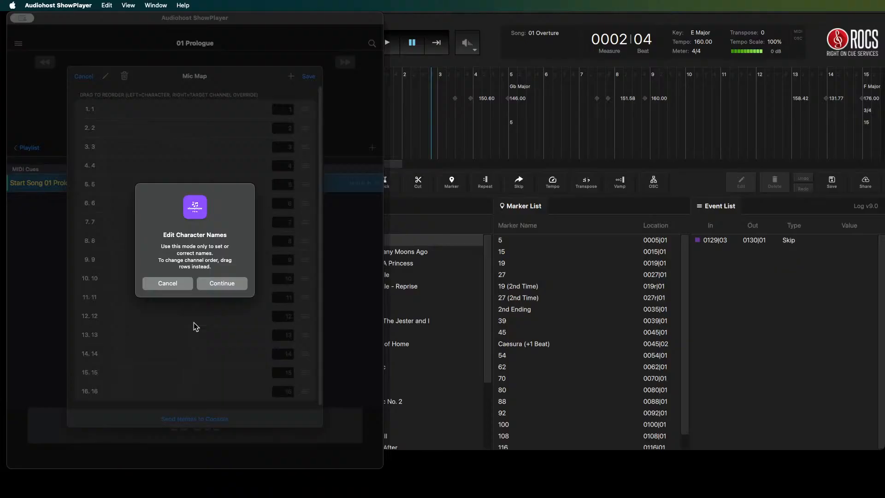
click(217, 283)
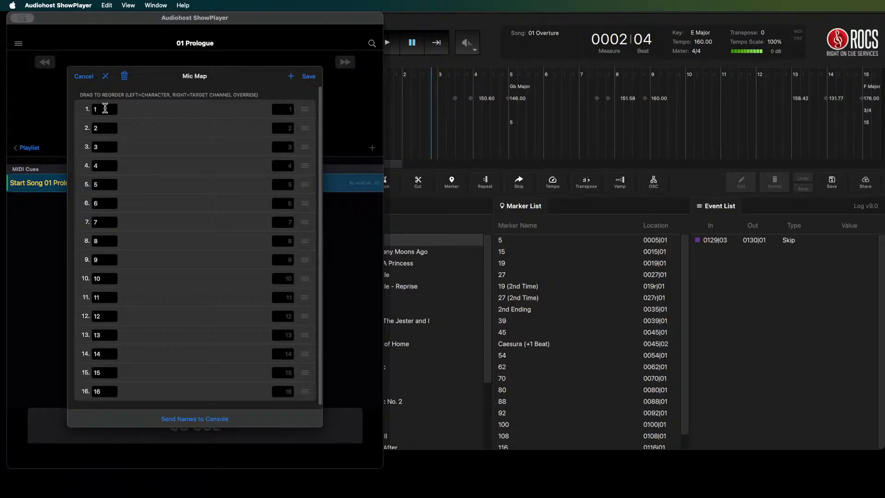
drag(105, 108, 76, 106)
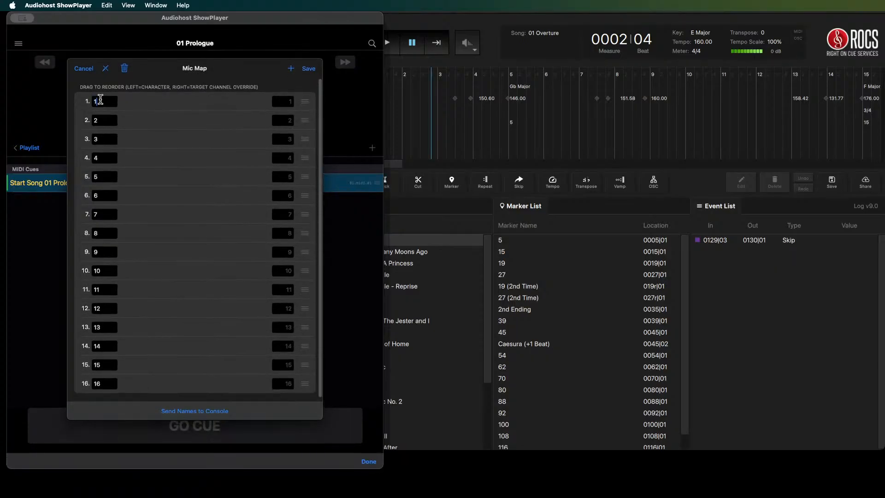
text(Ella)
double_click(101, 124)
text(Topher)
key(Tab)
- Name mic map channels 3 to 6 Pinkleton, Marie, Madame and Gabrielle
click(212, 480)
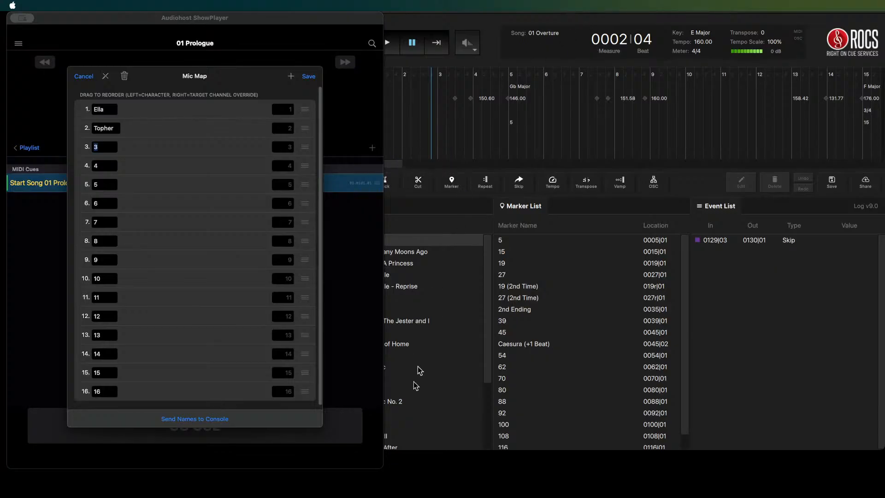
click(492, 482)
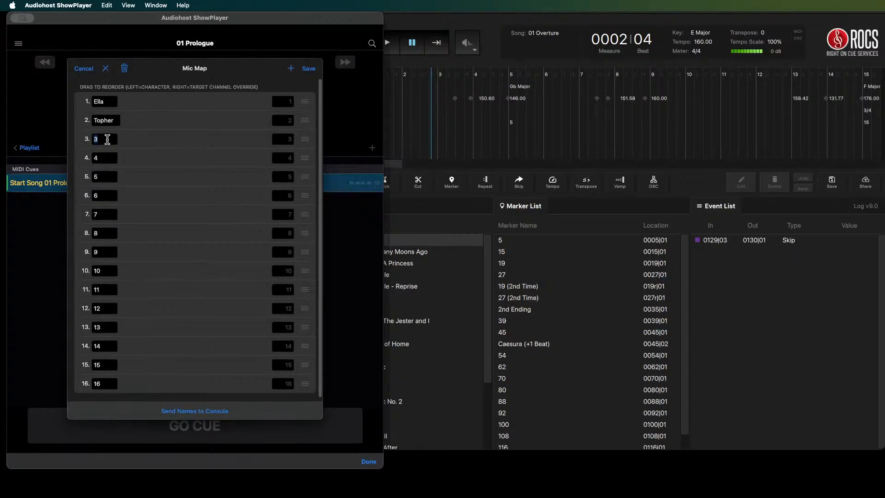
text(nkleton)
click(109, 153)
text(Marie)
click(104, 174)
text(Madame)
click(110, 195)
text(Gabriel)
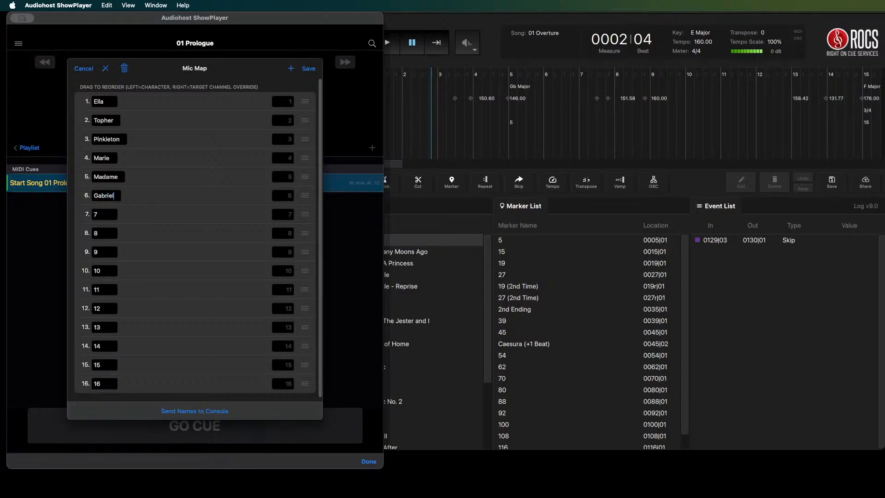
text(le)
- Name mic map channels 7 to 9 Charlotte, Sebastian and Jean-Marie
text(Charlo)
text(tte)
click(102, 230)
text(Sebast)
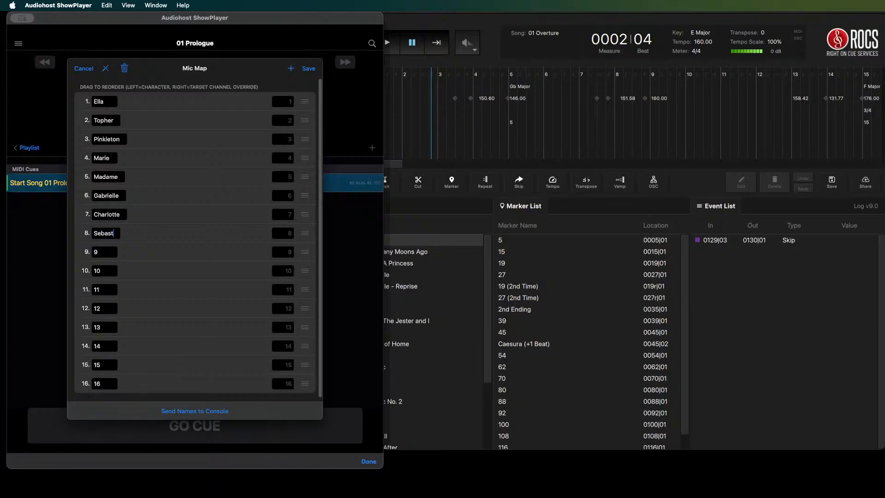
text(ian)
click(96, 252)
text(Jean-Marie)
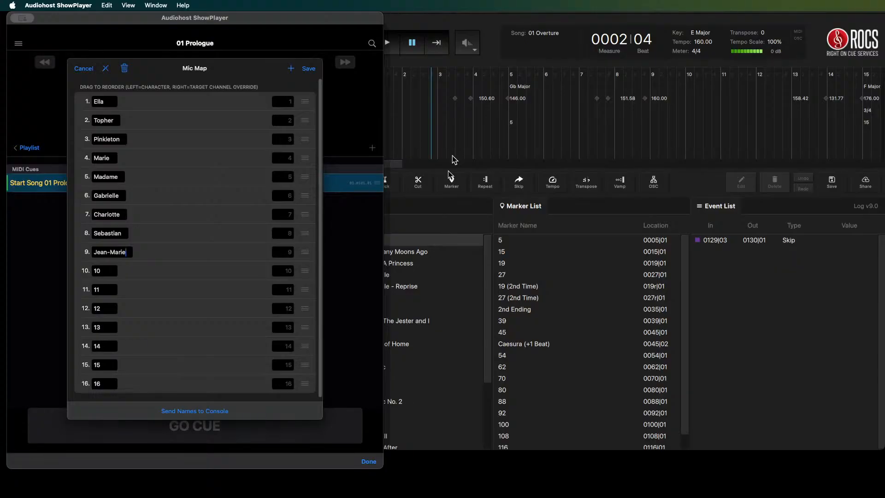
- Correct the character name of mic map channel 9 to Jean-Michel
key(BackSpace)
key(BackSpace)
text(Miche)
key(super+Tab)
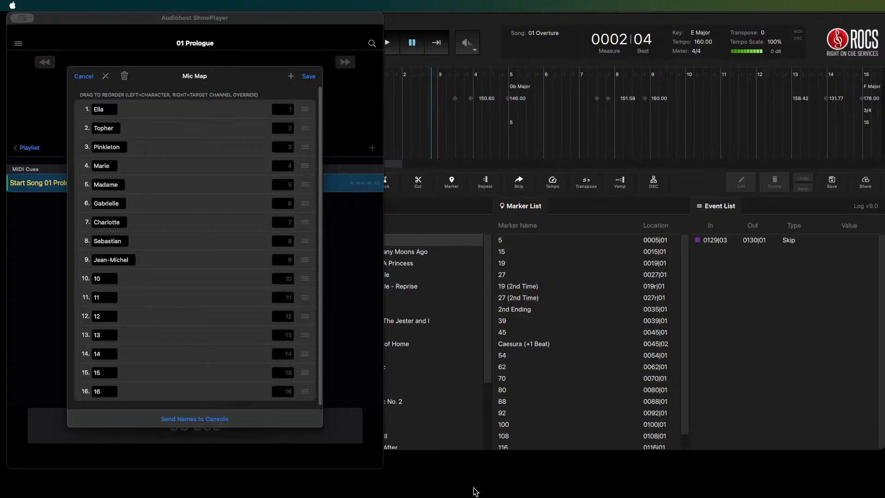
click(494, 477)
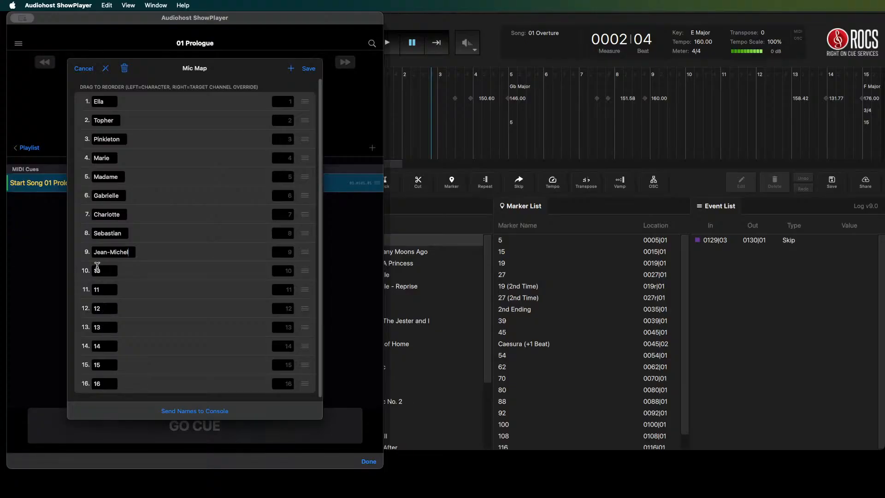
- Name mic map channel 10 Lady 1 and channel 11 Lady 2
click(102, 272)
text(Solo)
key(BackSpace)
key(BackSpace)
key(BackSpace)
key(BackSpace)
text(Lady 1)
double_click(99, 291)
text(Lady 2)
scroll(109, 315, down, 1)
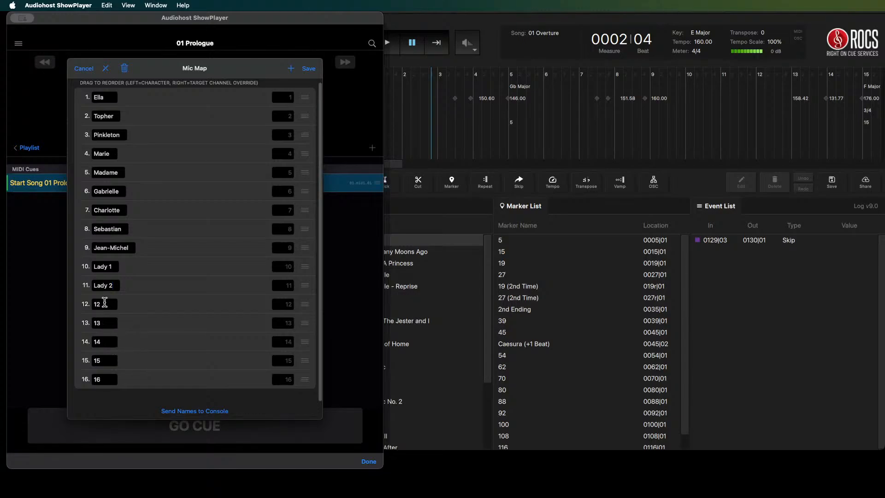
- Name mic map channels 12 and 13 Ens Fem 3 and Ens Fem 4, and save the mic map
key(Tab)
text(Ens Fem 3)
click(101, 319)
text(Ens Fem 4)
click(106, 345)
click(309, 69)
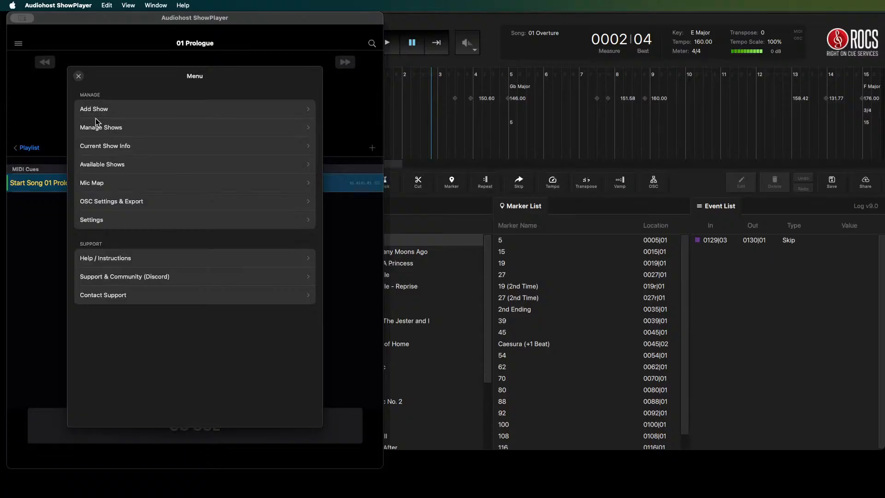
- Reopen the mic map to check the character names, save it and close the menu
click(88, 185)
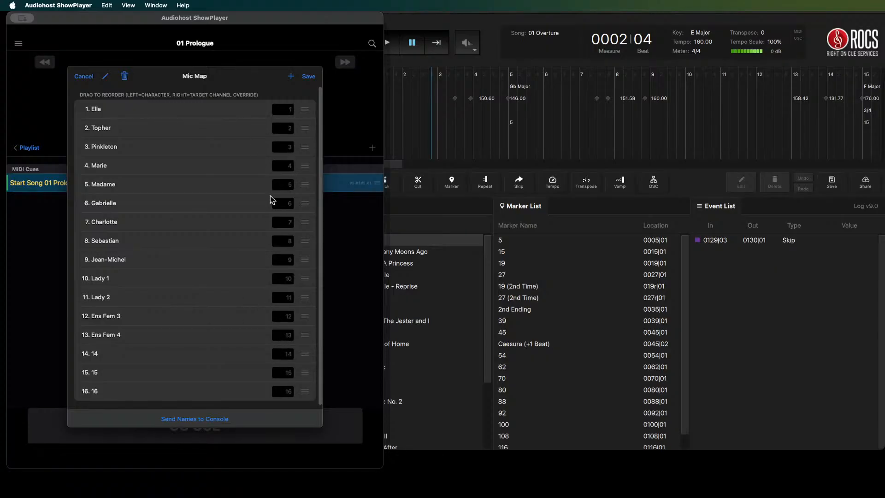
click(313, 76)
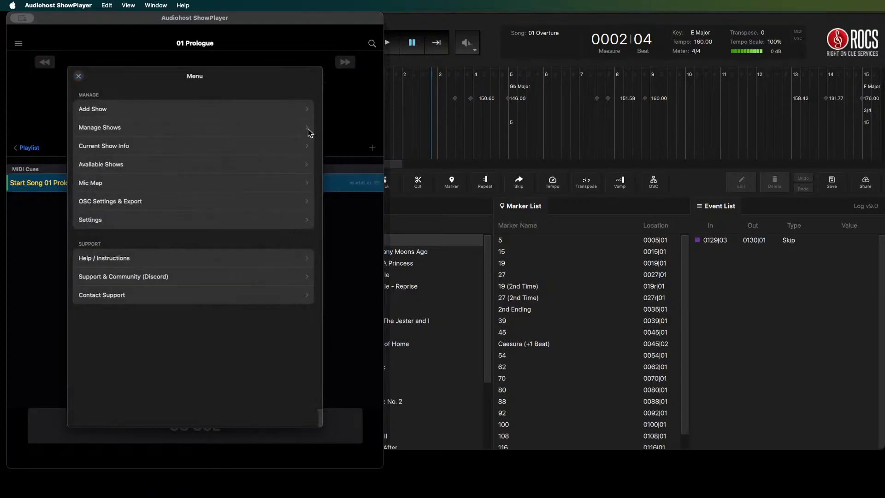
click(79, 76)
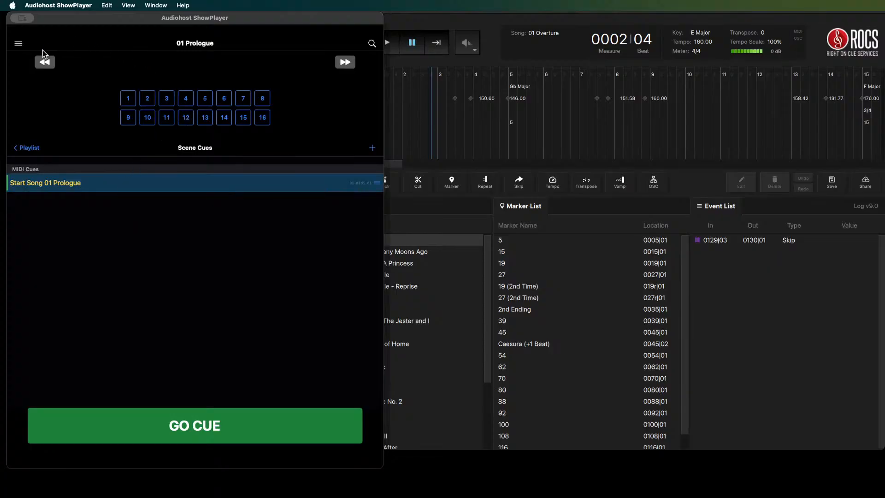
- Edit the 01 Prologue start cue and prefix its display text with "P4 (after overture) - "
click(49, 63)
click(346, 62)
right_click(39, 186)
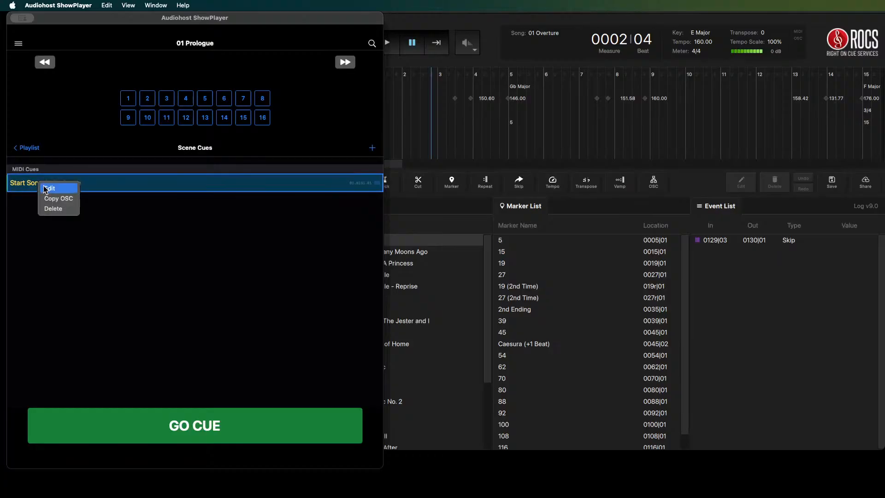
click(49, 191)
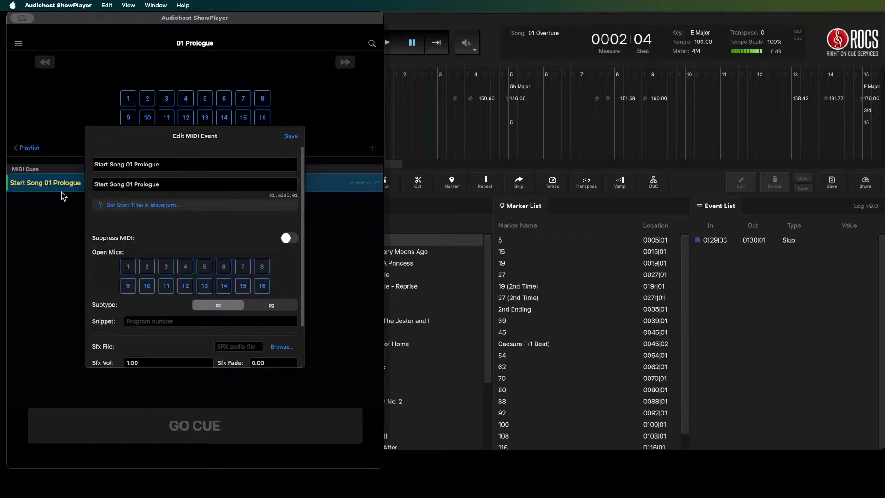
click(95, 164)
text(P4)
text((after )
text(overture))
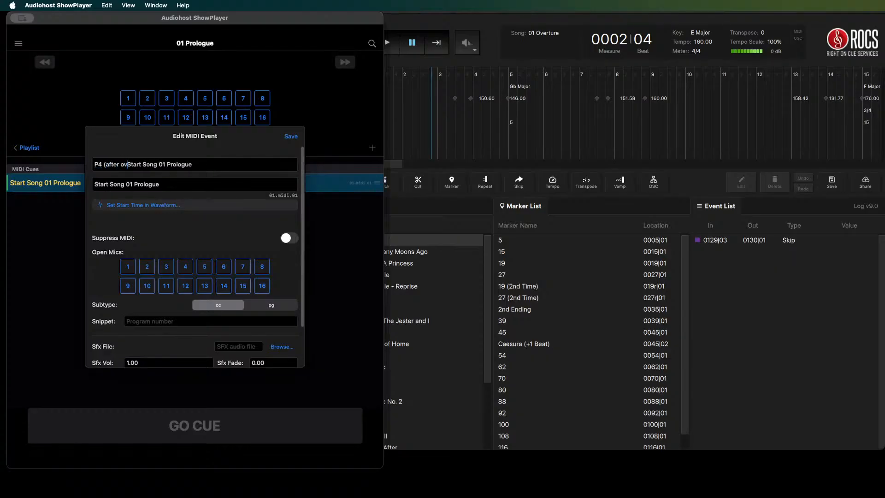
text( -)
- Set mics 10 to 16 as the open mics of the Prologue start cue
click(242, 287)
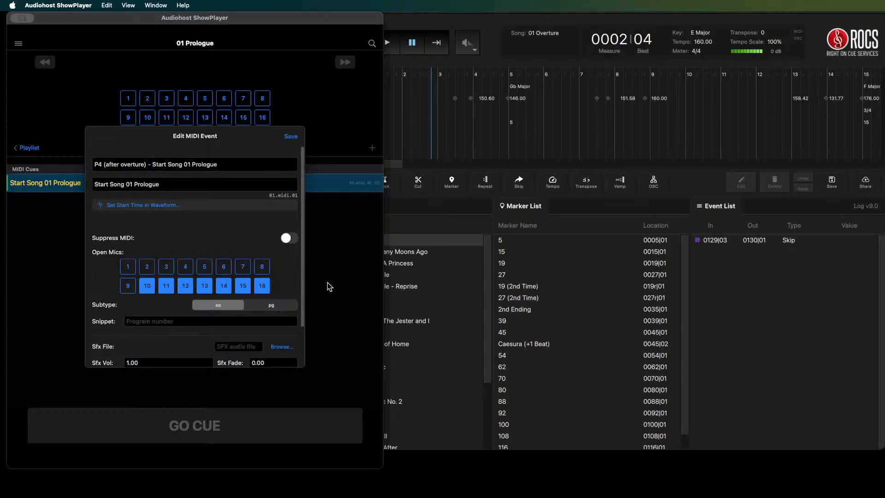
click(643, 26)
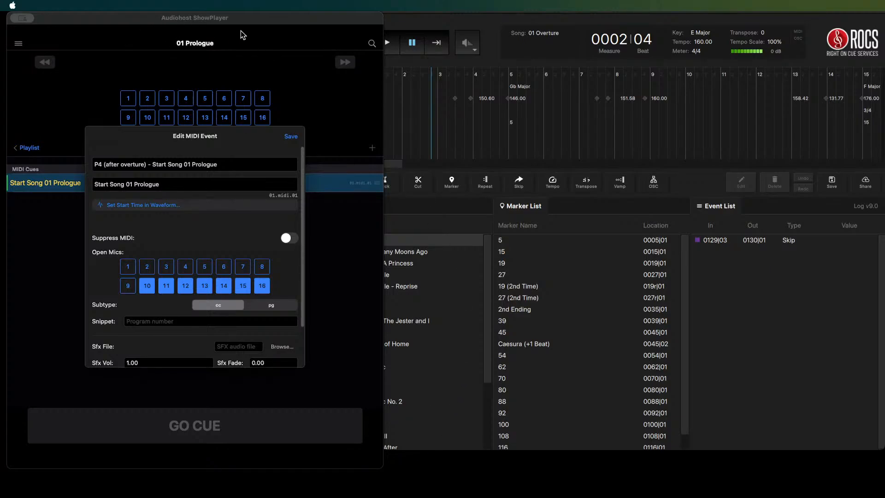
click(496, 483)
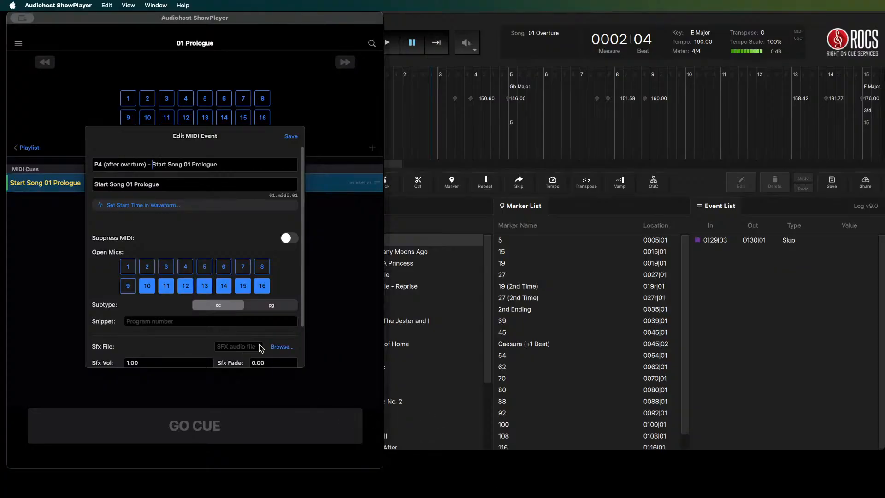
- Append "(TODO: add princ)" to the Prologue cue's display text and save the MIDI event
click(224, 166)
text((TOO)
key(BackSpace)
text(DO)
text(: add pri)
text(nt))
key(Left)
key(BackSpace)
text(c)
click(291, 136)
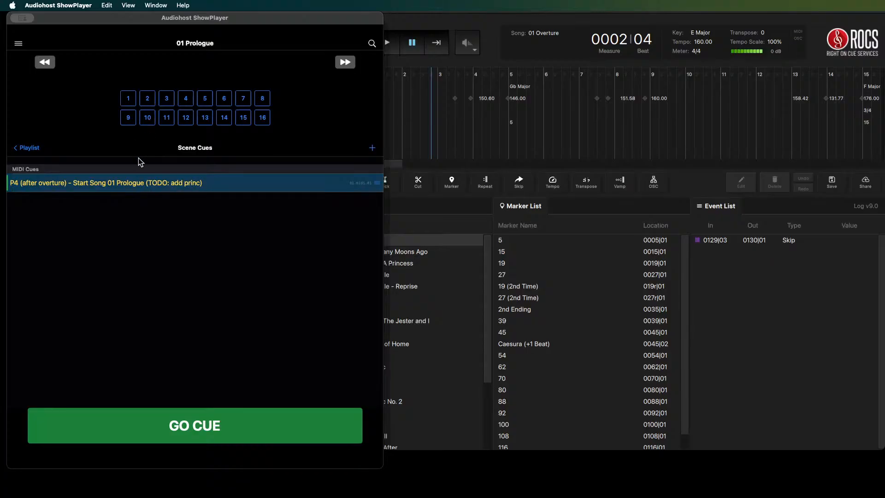
- Fire the Prologue start cue to test its open mics and stop the playback
key(space)
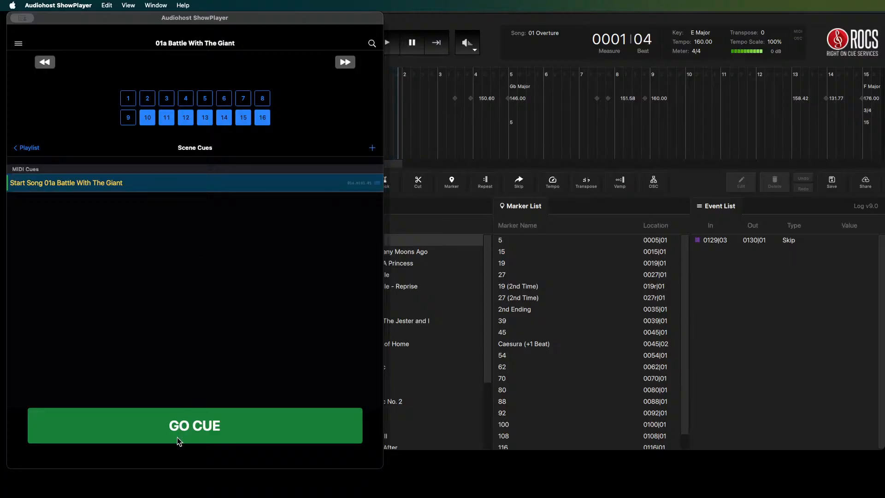
click(176, 427)
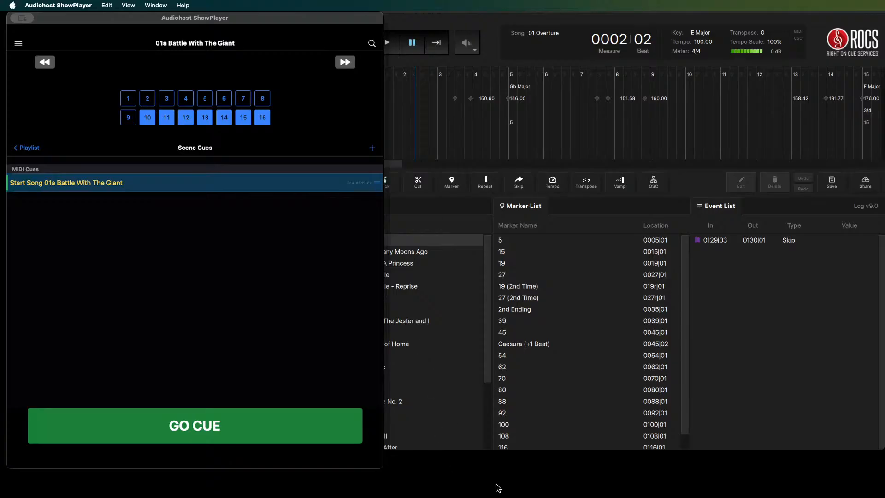
click(517, 482)
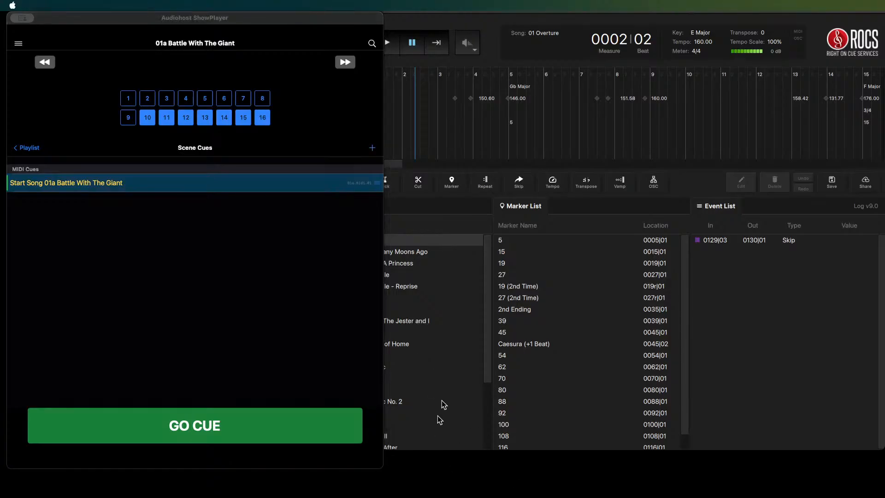
click(125, 16)
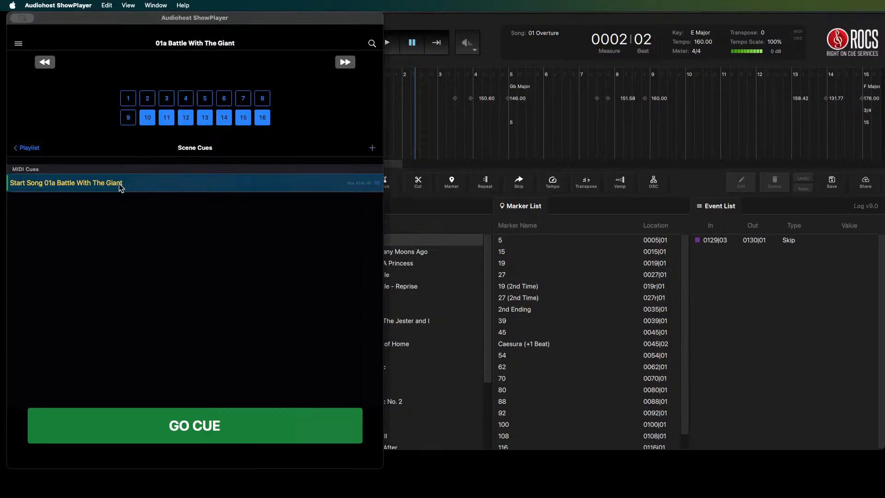
click(618, 483)
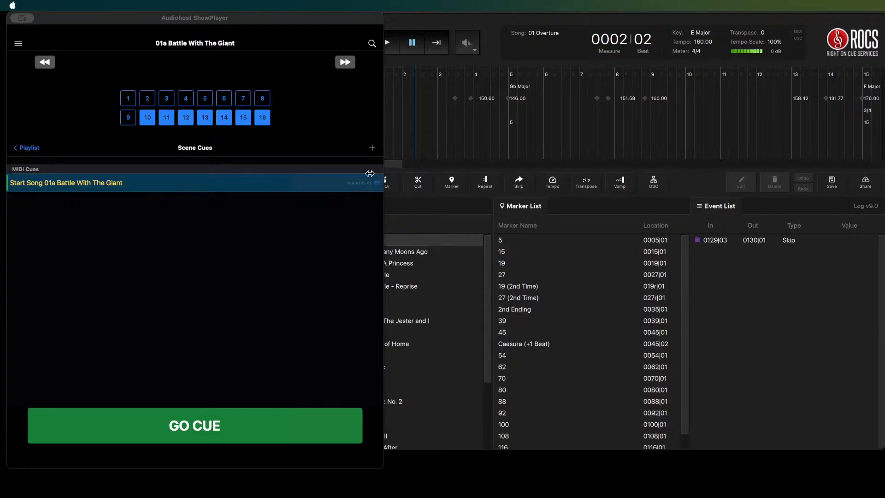
click(258, 22)
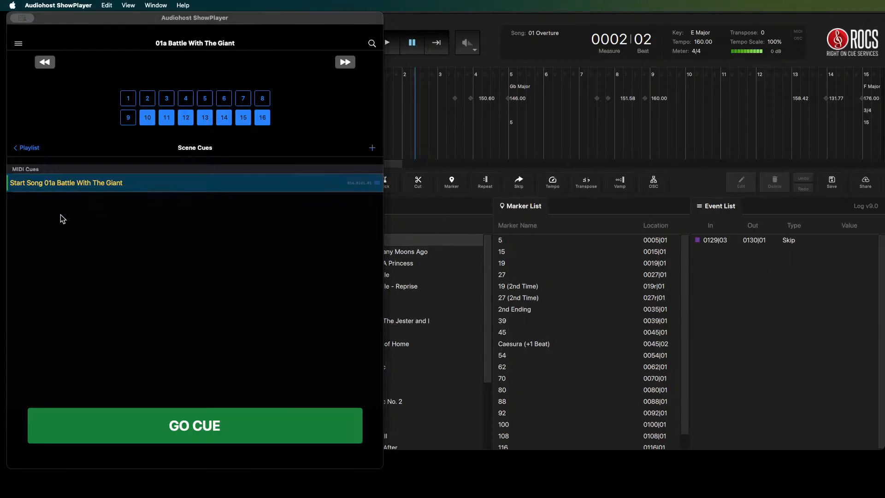
- Fire the Battle With The Giant start cue and go back to the 01 Prologue scene
click(68, 183)
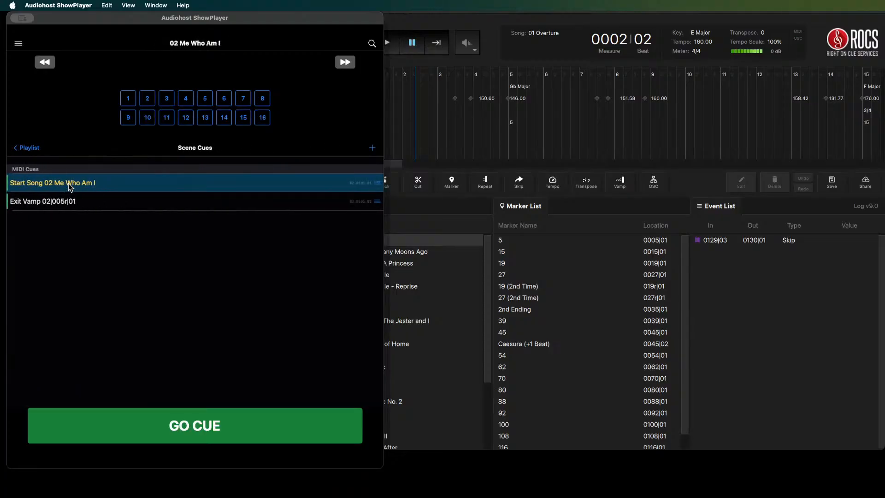
click(49, 64)
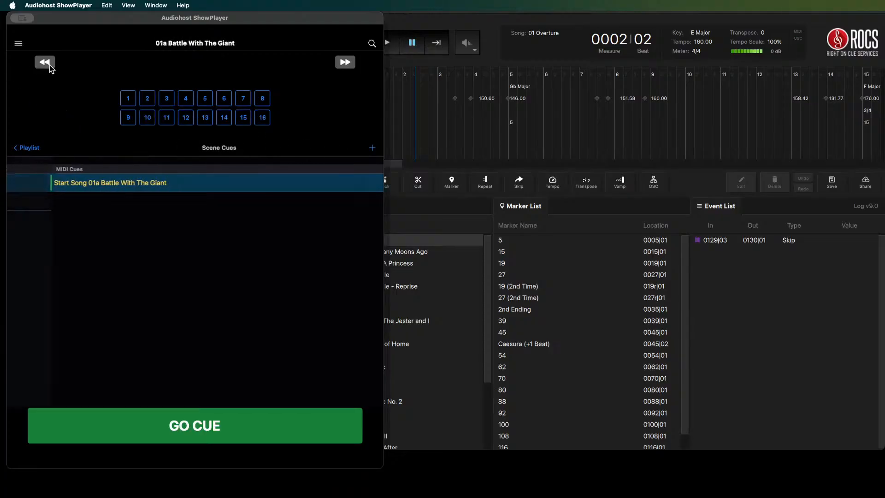
click(49, 65)
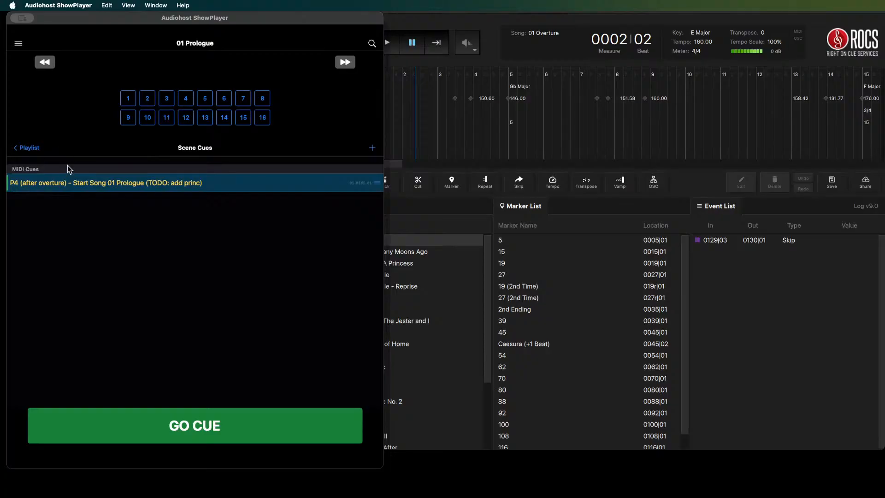
- Fire the Prologue start cue again, go back and repeat it once, stopping the playback each time
click(68, 183)
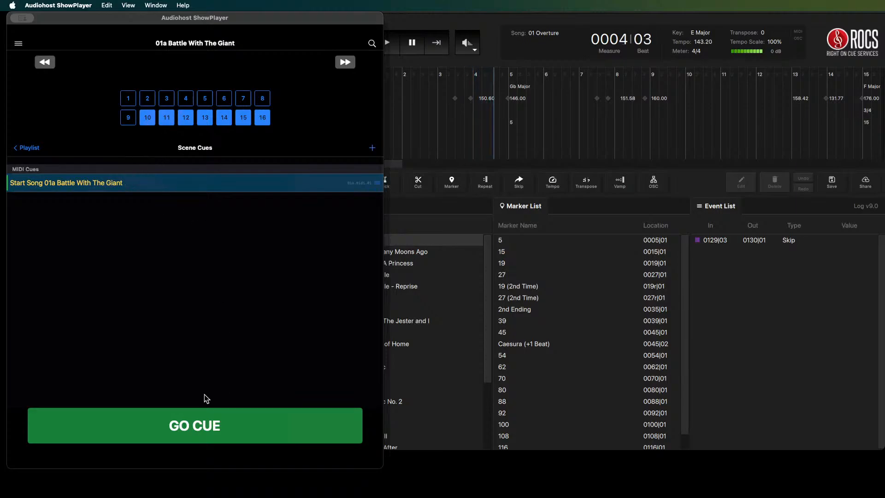
click(192, 417)
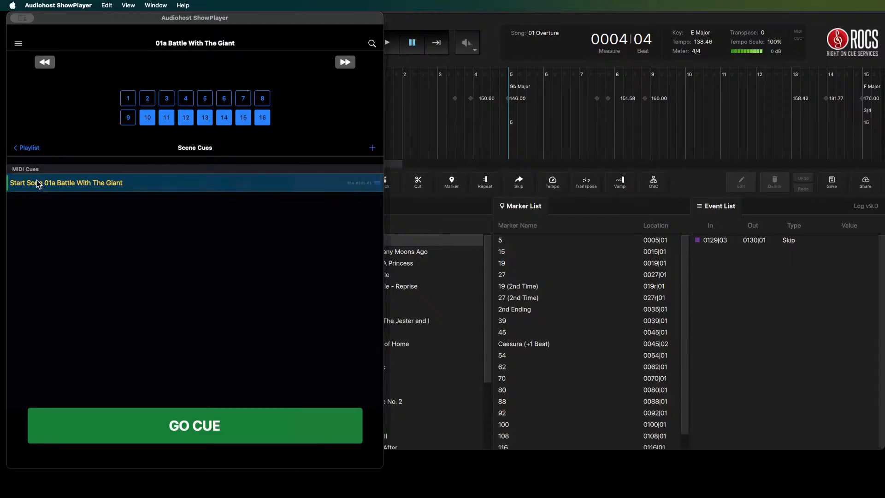
key(Right)
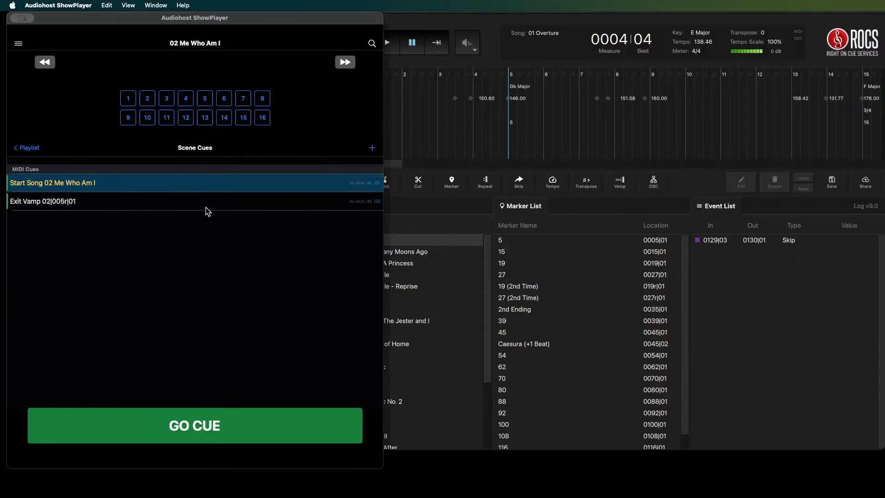
click(48, 62)
click(48, 63)
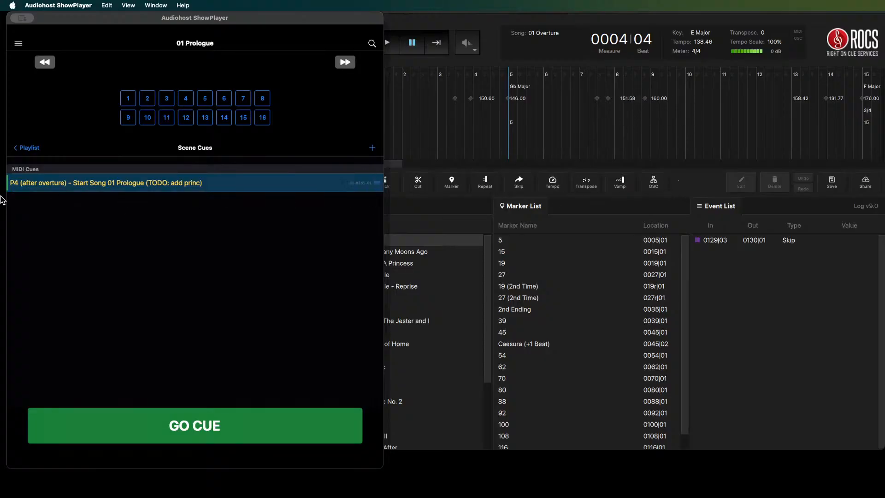
click(56, 183)
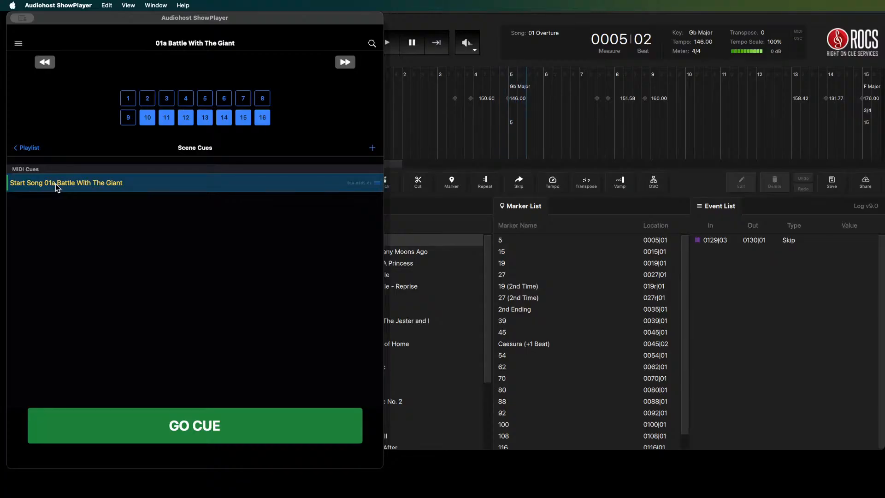
click(157, 409)
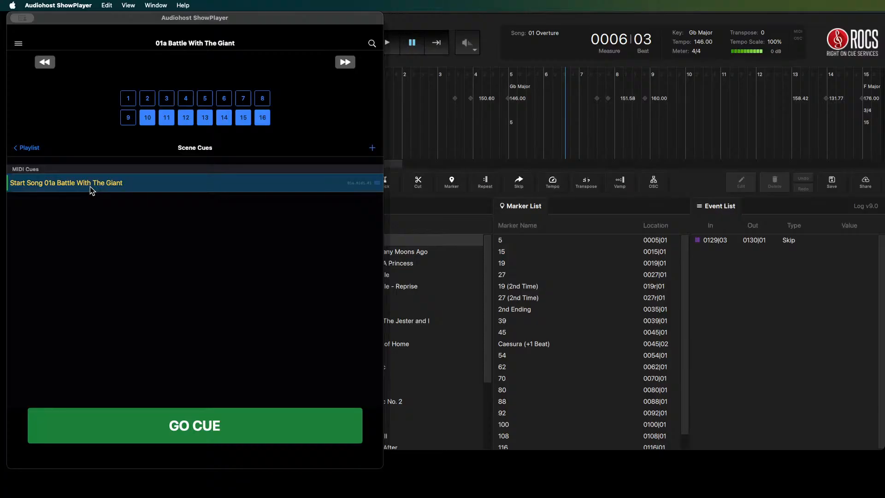
- Add a MIDI event "M21 Ella enters" to 01a Battle With The Giant, also opening mic 1, and save it
click(373, 148)
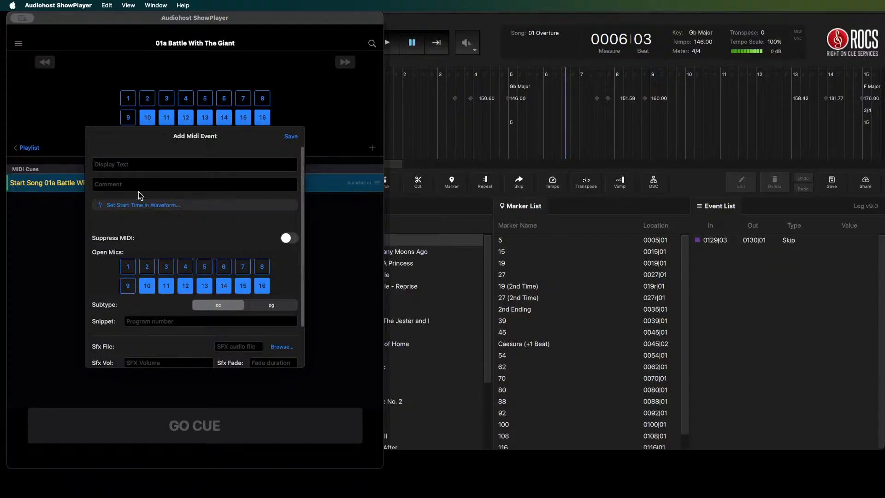
text(m21)
key(Return)
text(Ella enters)
click(128, 267)
click(291, 137)
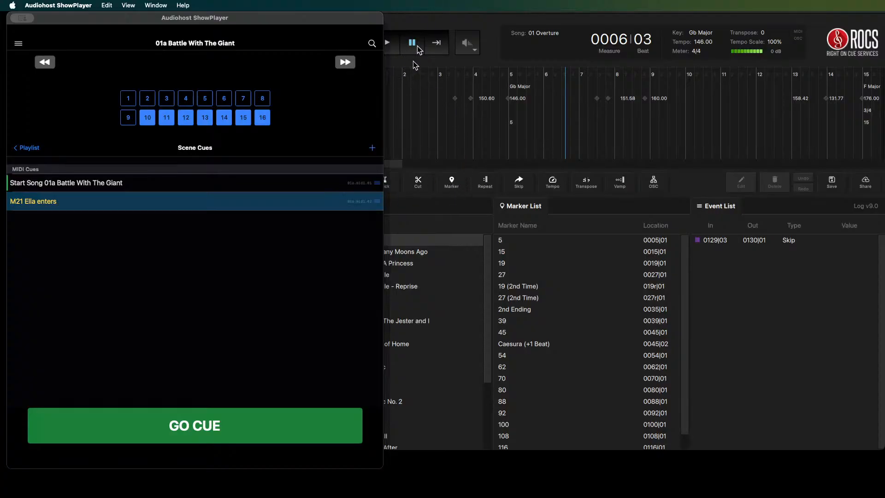
- Copy the OSC of the M21 Ella enters cue
click(502, 24)
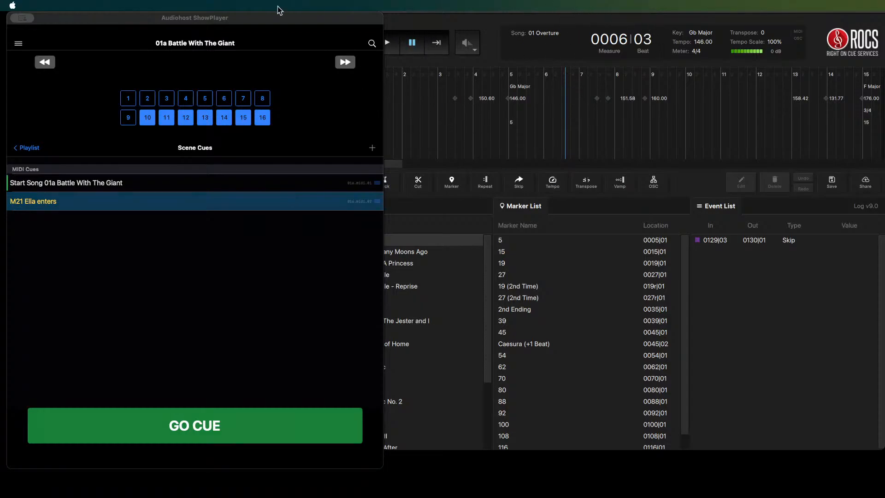
click(253, 16)
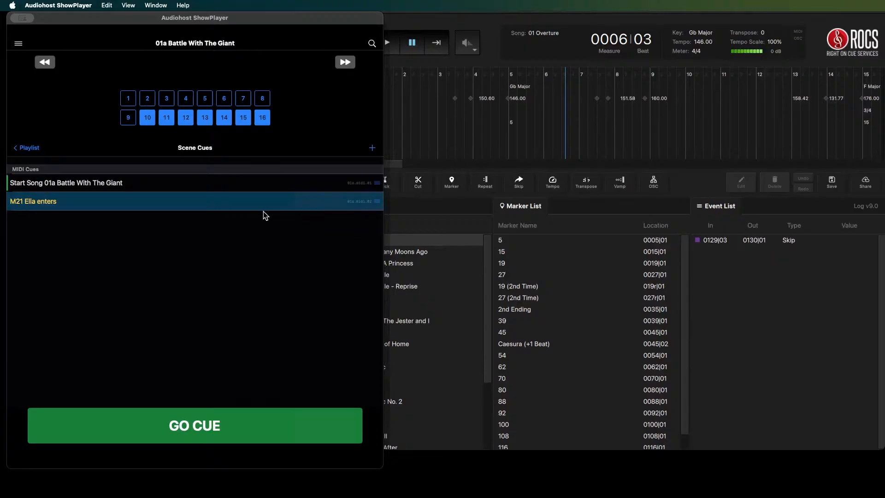
right_click(252, 202)
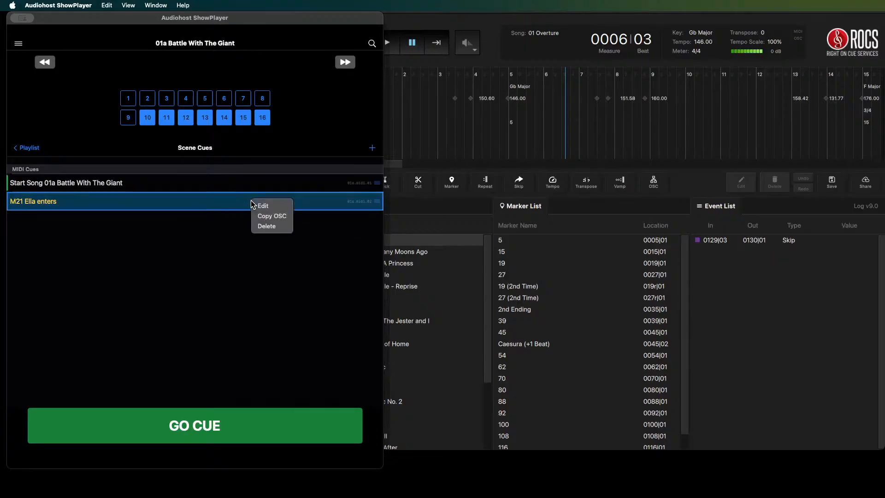
click(272, 217)
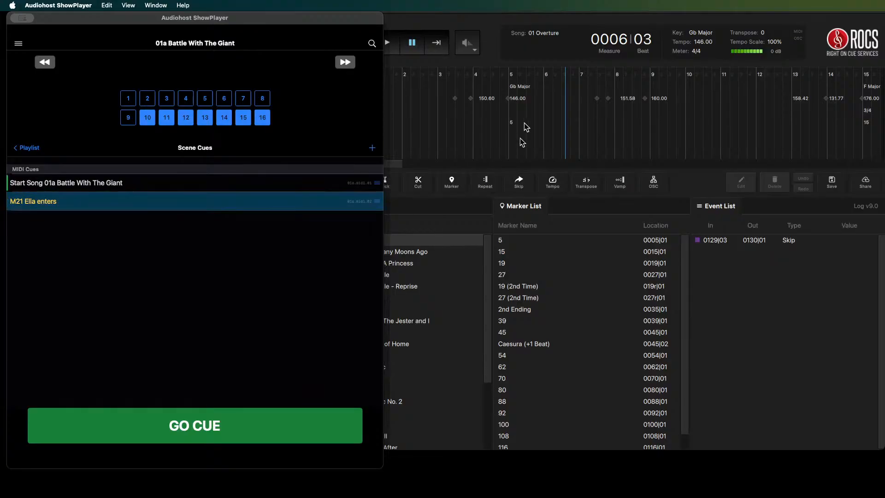
- Switch to the ROCS player and paste the copied OSC cue at measure 21 beat 1 of 01 Overture
click(492, 24)
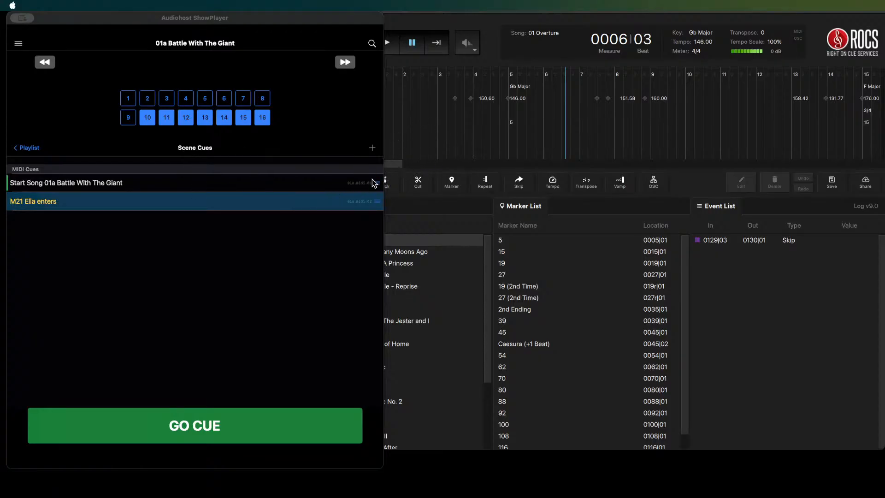
drag(391, 164, 463, 170)
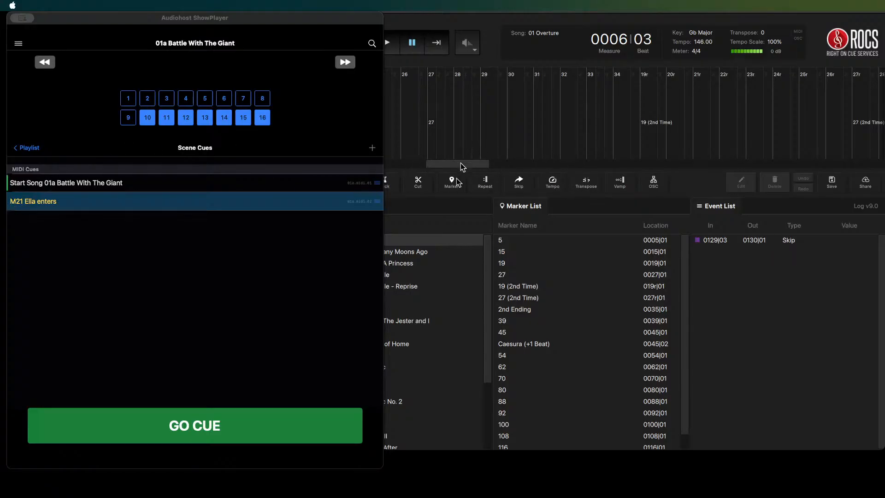
drag(461, 163, 444, 184)
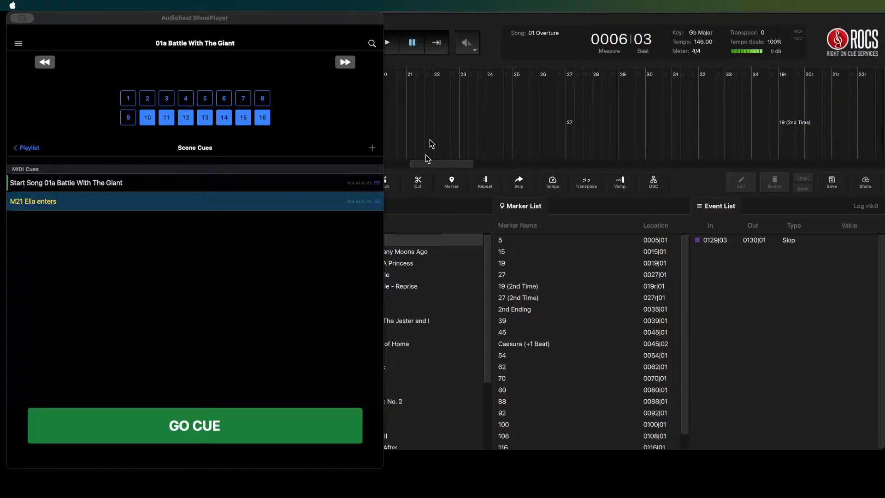
click(406, 143)
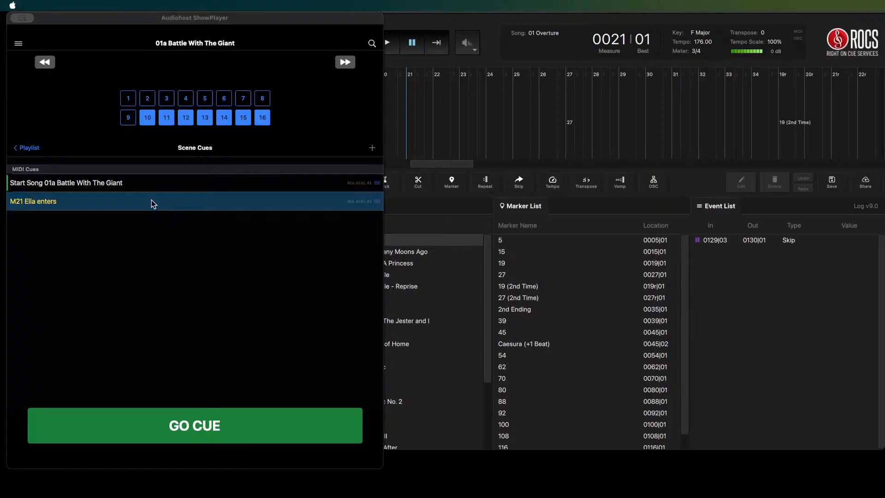
key(super+v)
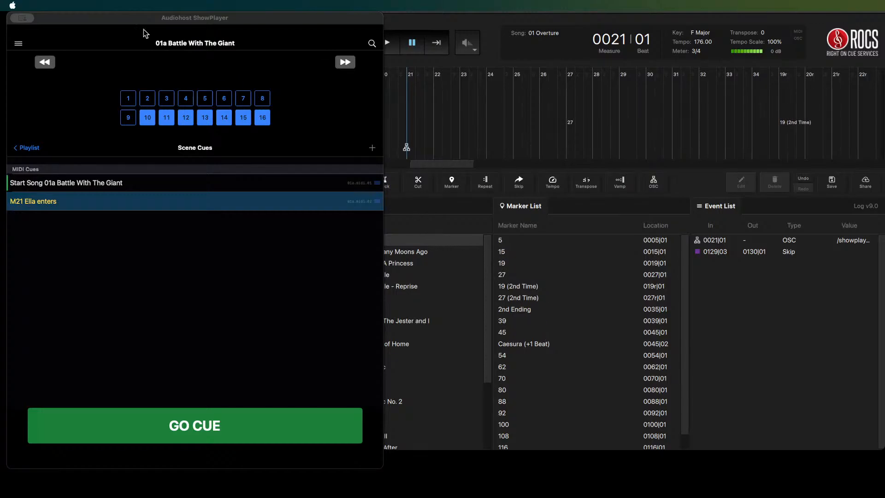
- Switch to ShowPlayer, review the outgoing and incoming OSC settings and this device's IP, and close the settings
click(18, 44)
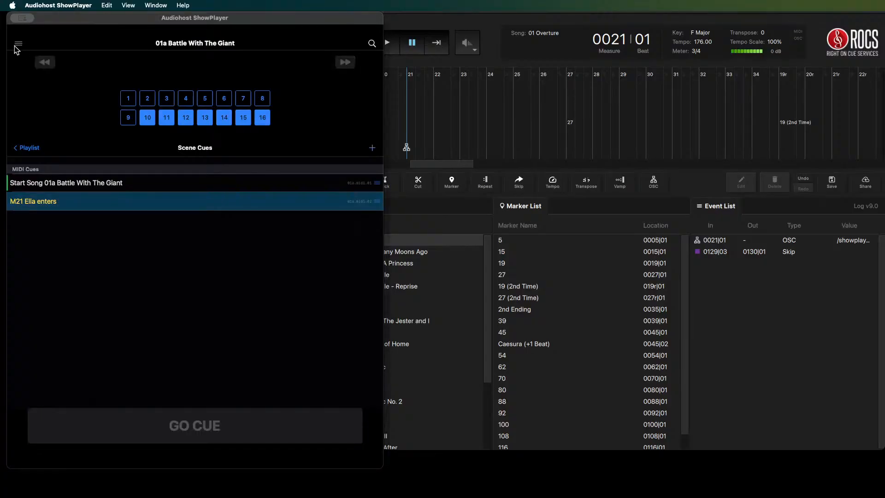
click(18, 43)
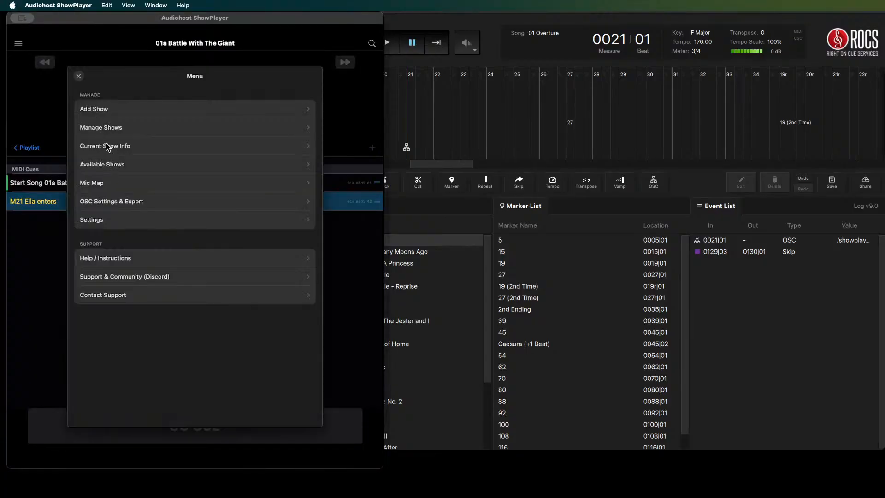
click(109, 200)
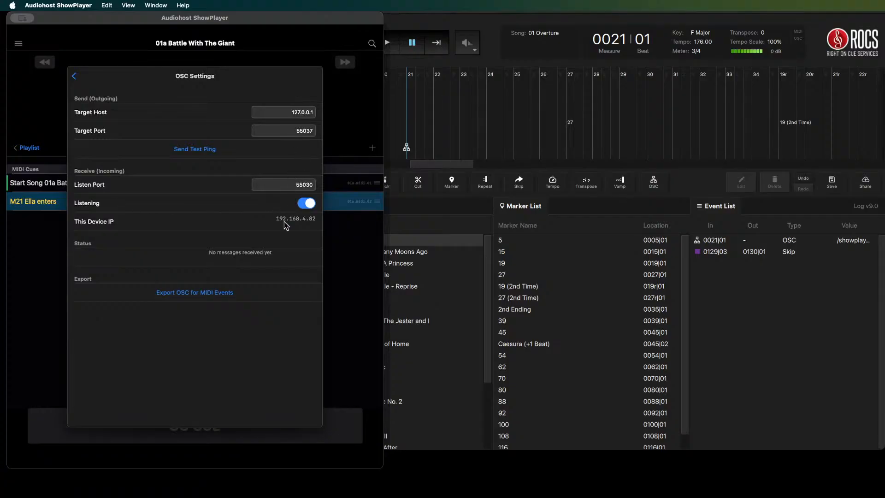
click(76, 77)
click(79, 75)
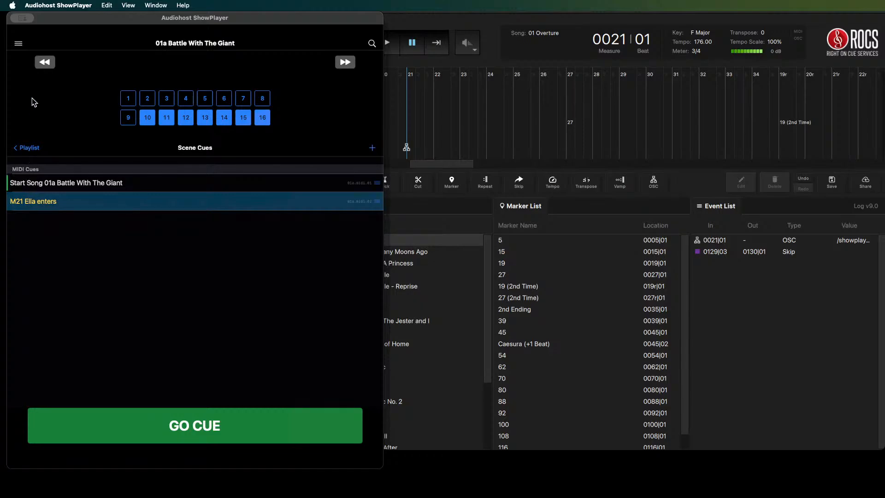
- Copy the display text of the M21 Ella enters event in 01a Battle With The Giant and close its editor
right_click(49, 201)
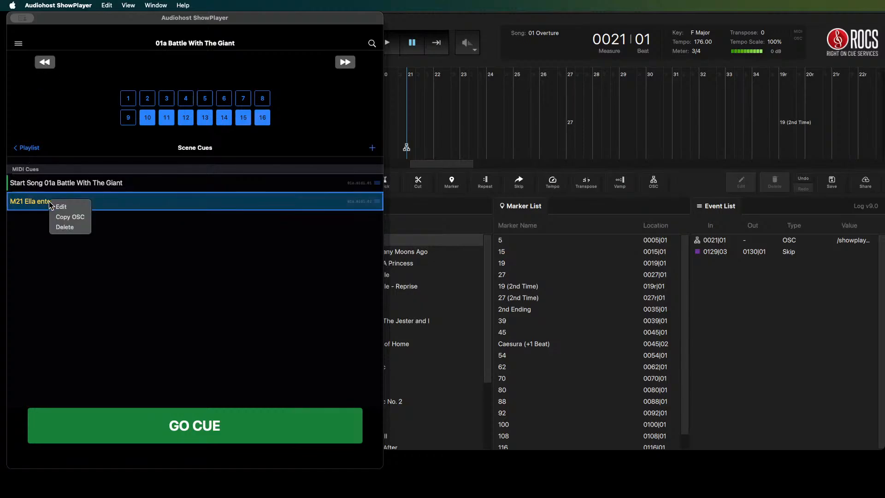
click(69, 206)
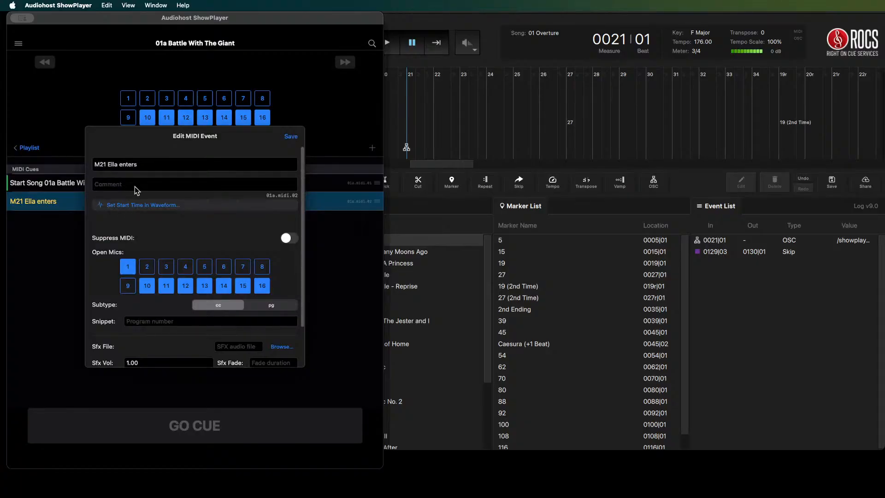
drag(138, 164, 58, 160)
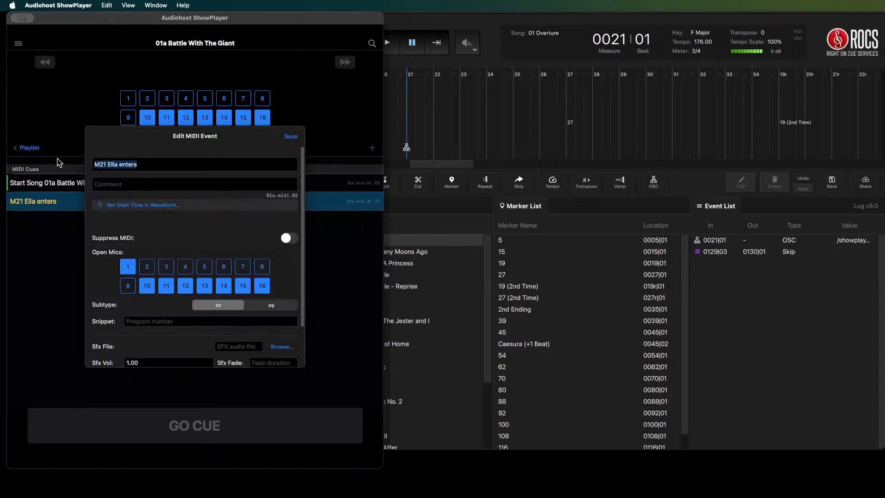
click(68, 317)
- Add a MIDI event "M21 Ella enters" to 01 Prologue, also opening mic 1, and save it
click(45, 62)
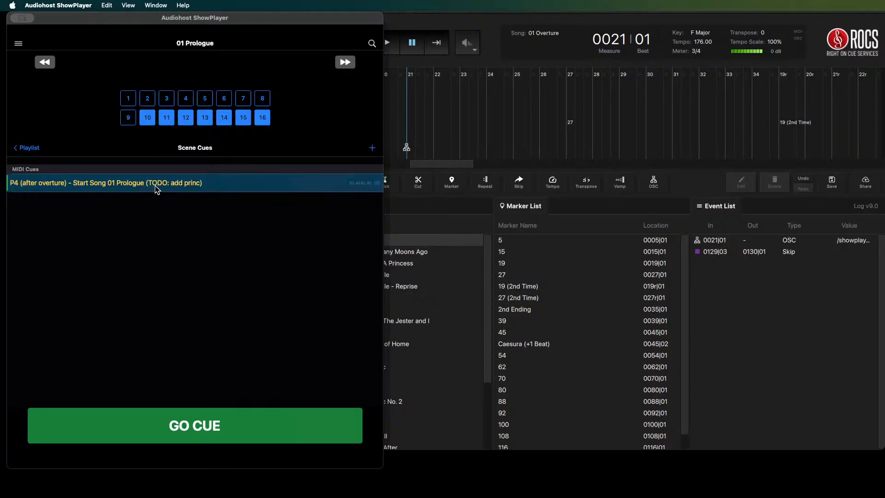
click(372, 148)
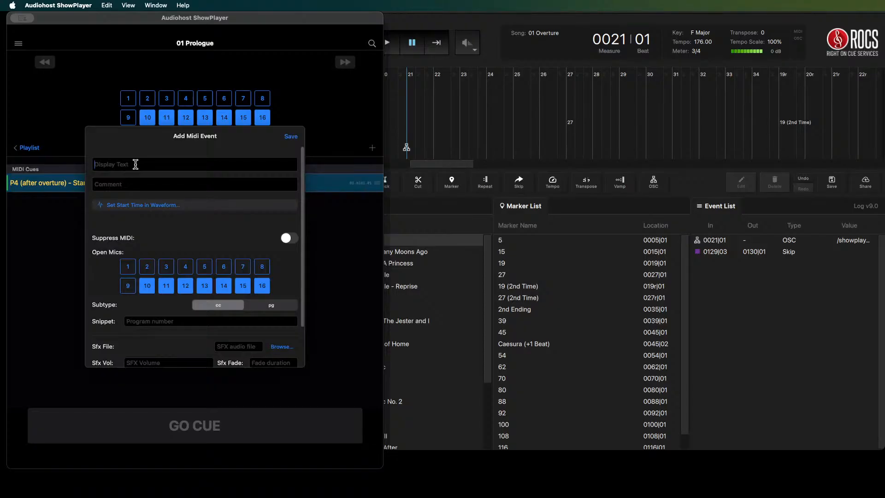
key(super+v)
click(131, 271)
click(286, 138)
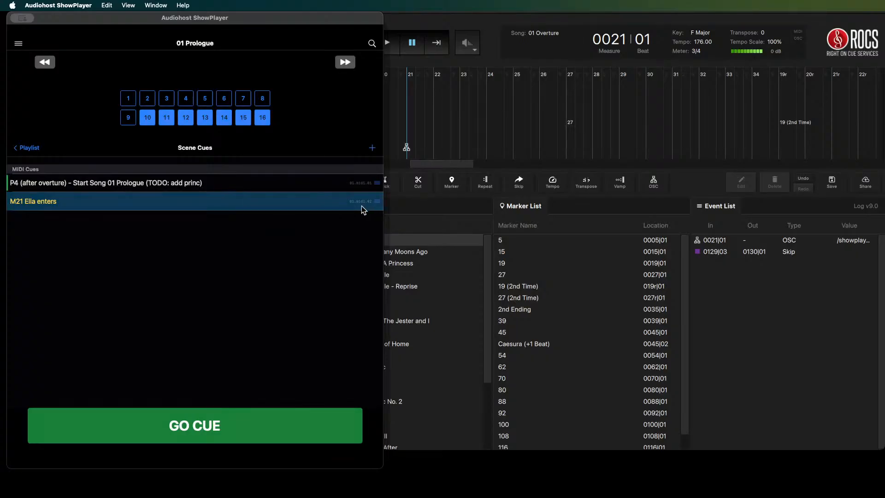
- Copy the OSC of the Prologue's M21 Ella enters cue and replace the OSC event at measure 21 in the ROCS player
right_click(269, 204)
click(289, 218)
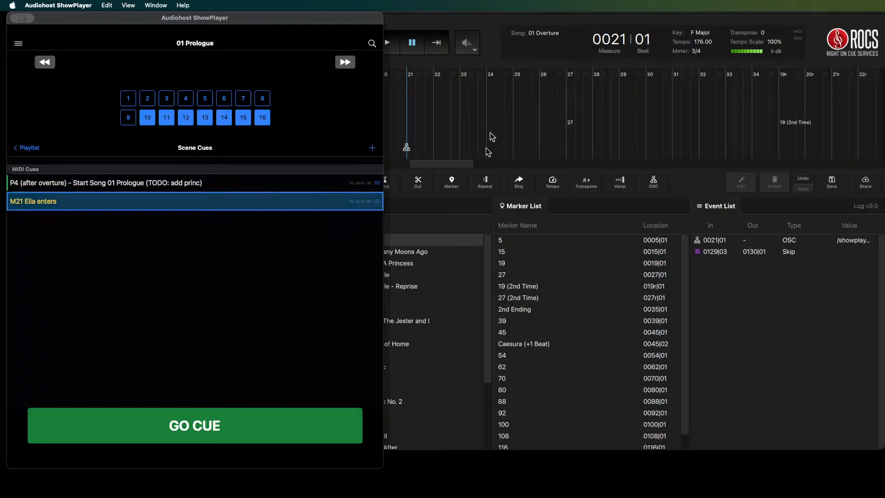
click(486, 24)
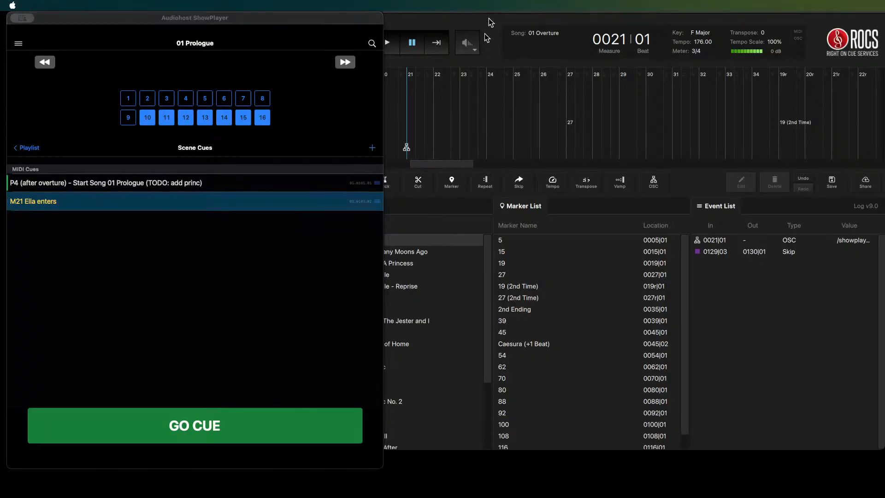
click(406, 147)
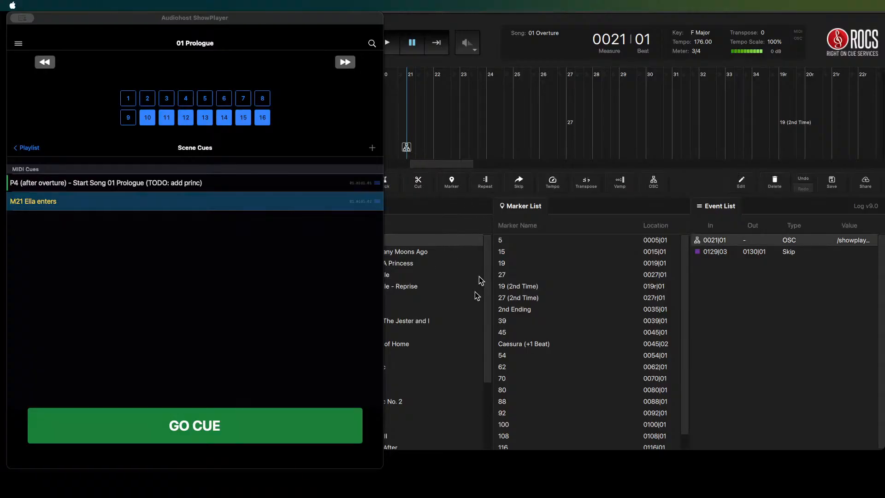
click(389, 153)
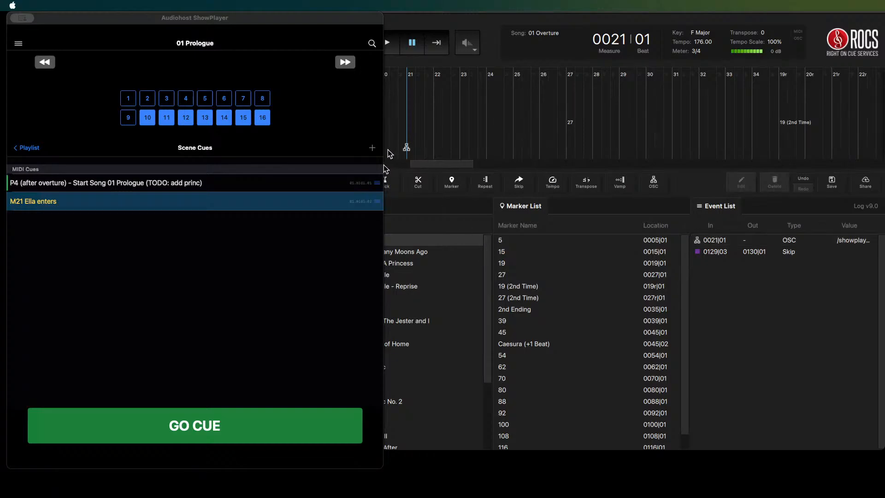
- Switch to ShowPlayer and delete the M21 Ella enters event from 01a Battle With The Giant
click(132, 26)
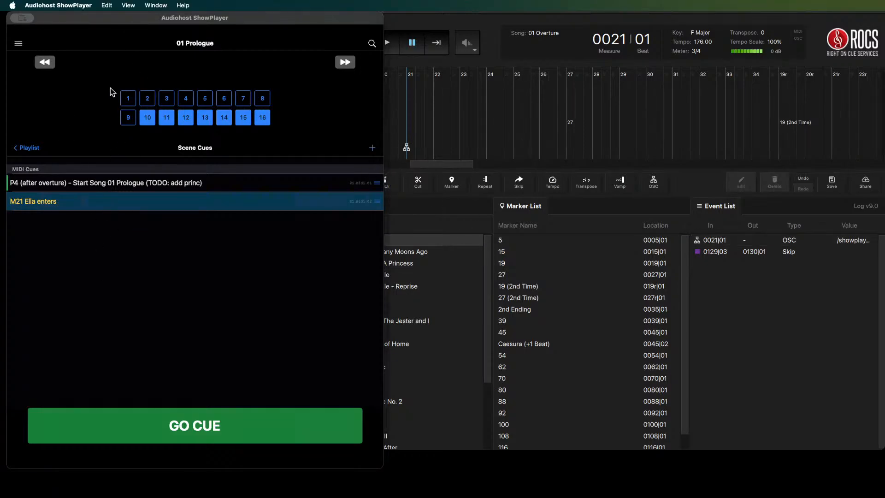
click(346, 62)
right_click(98, 199)
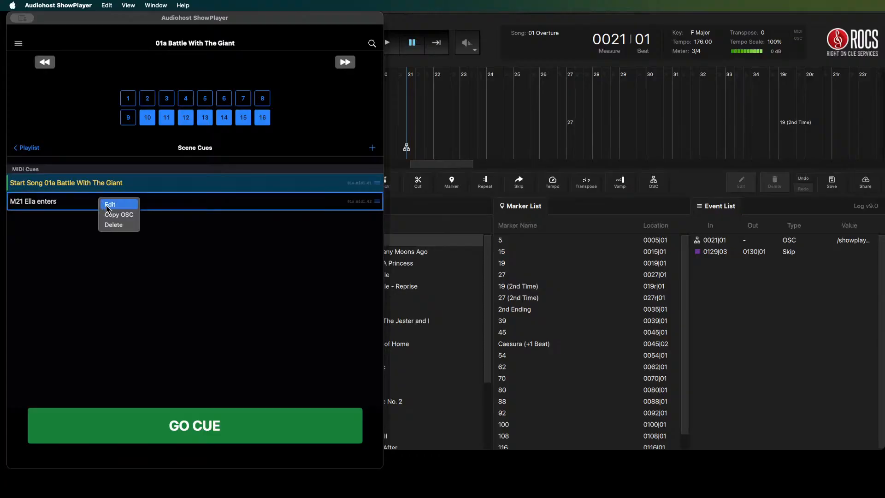
click(114, 225)
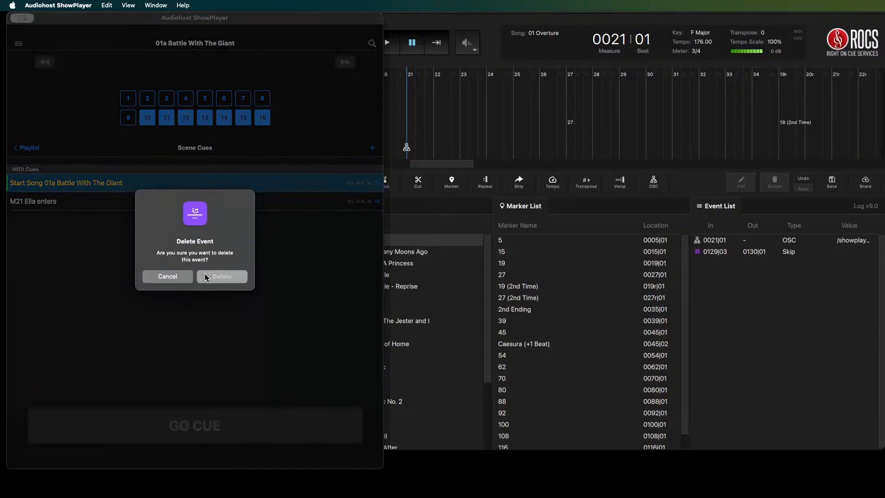
click(205, 273)
- Return to 01 Prologue, fire its start cue and pause the playback in the ROCS player
click(51, 65)
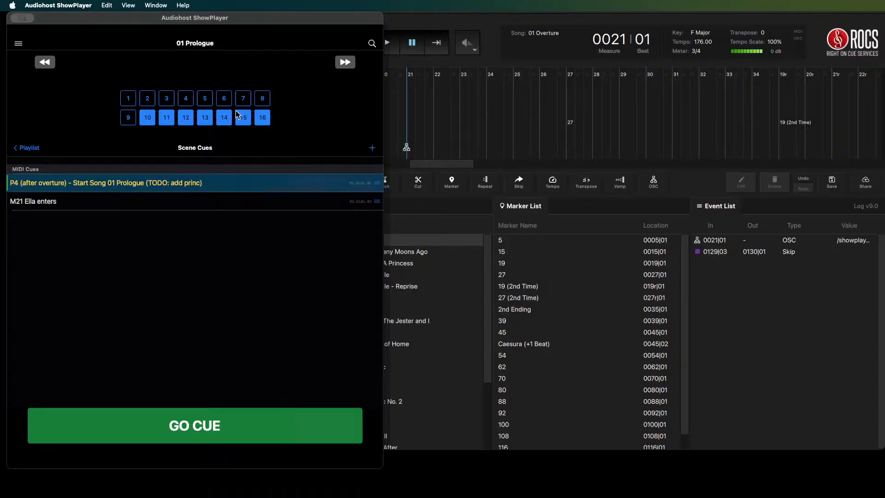
click(105, 185)
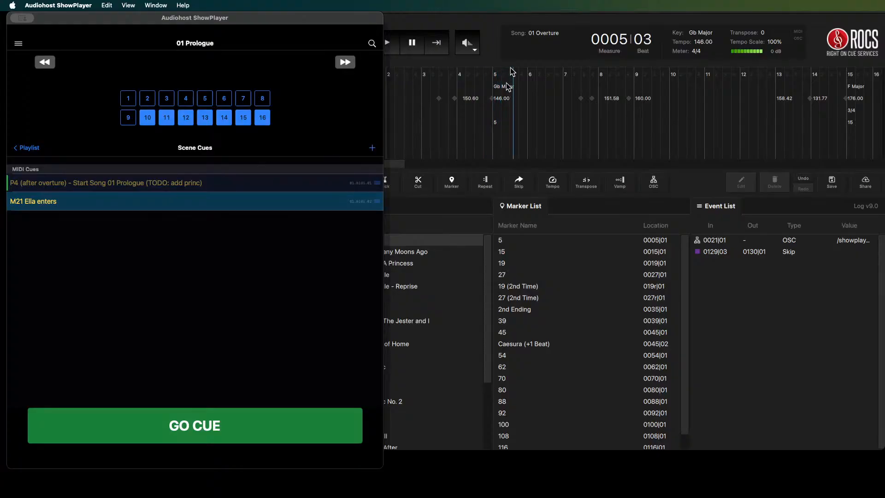
click(490, 26)
click(413, 44)
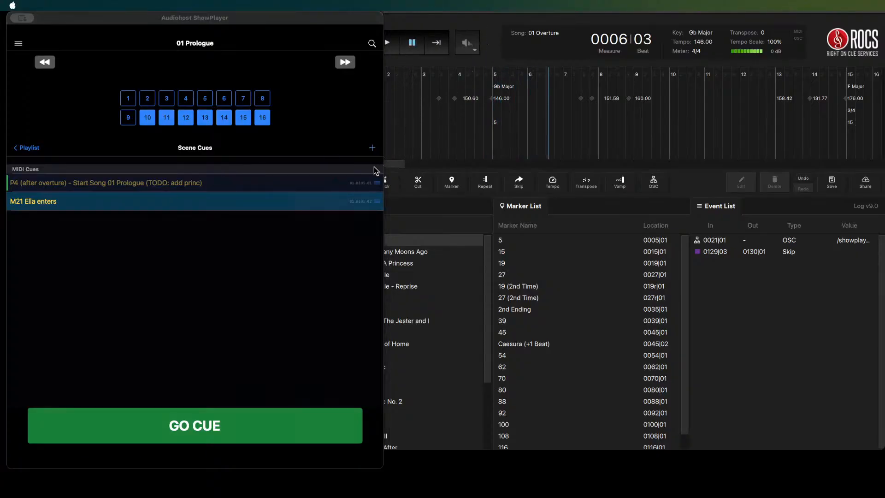
- Play 01 Overture from measure 19 past the OSC event at measure 21 to test it, and pause
drag(385, 165, 425, 166)
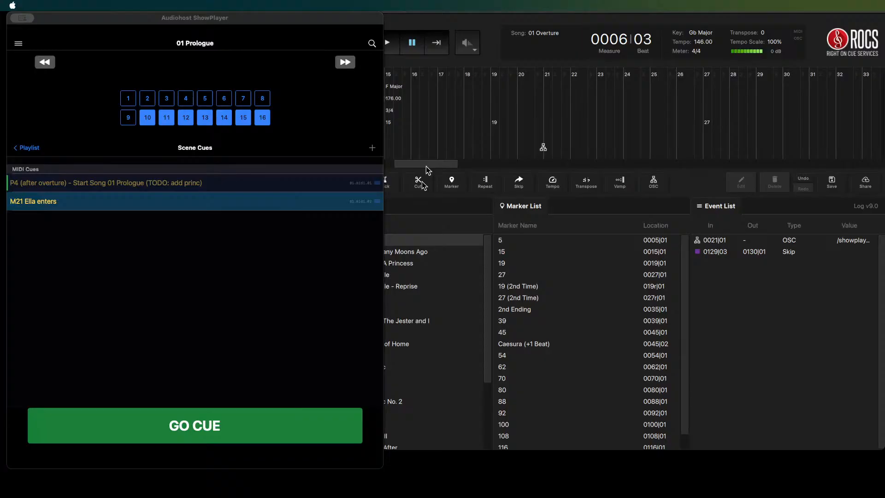
click(497, 147)
click(389, 43)
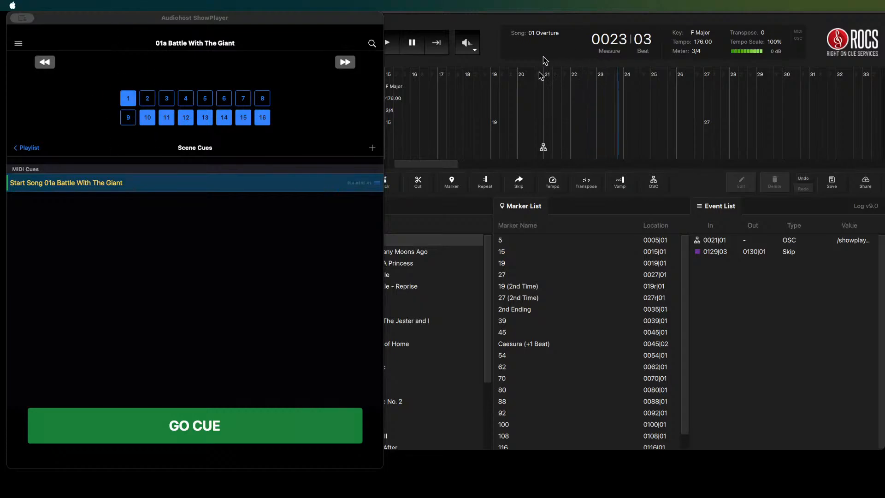
click(410, 46)
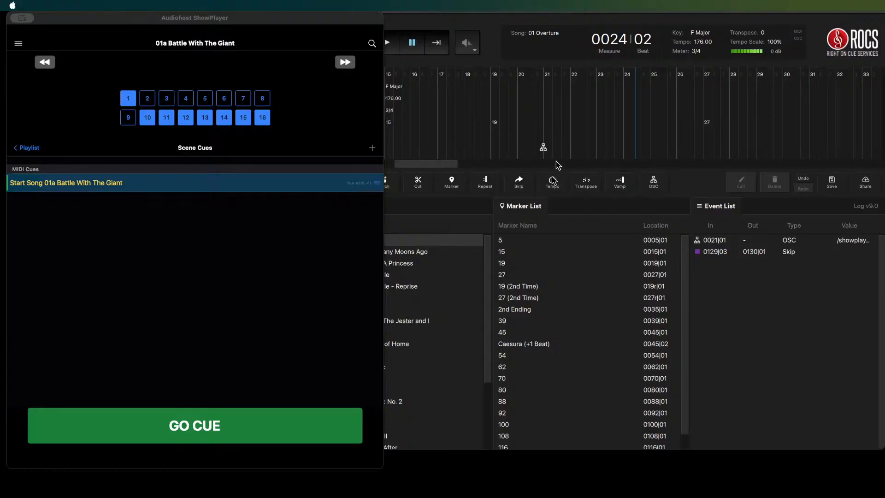
- Delete the OSC event at measure 21 of 01 Overture
click(544, 149)
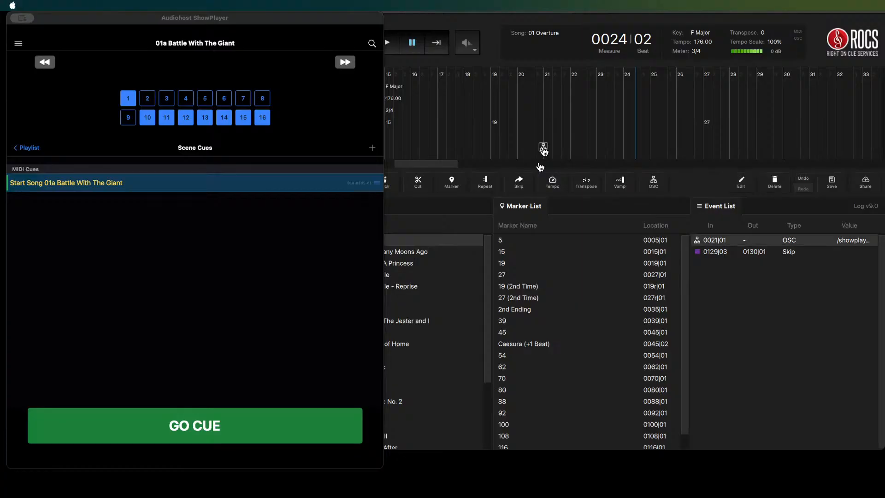
click(775, 181)
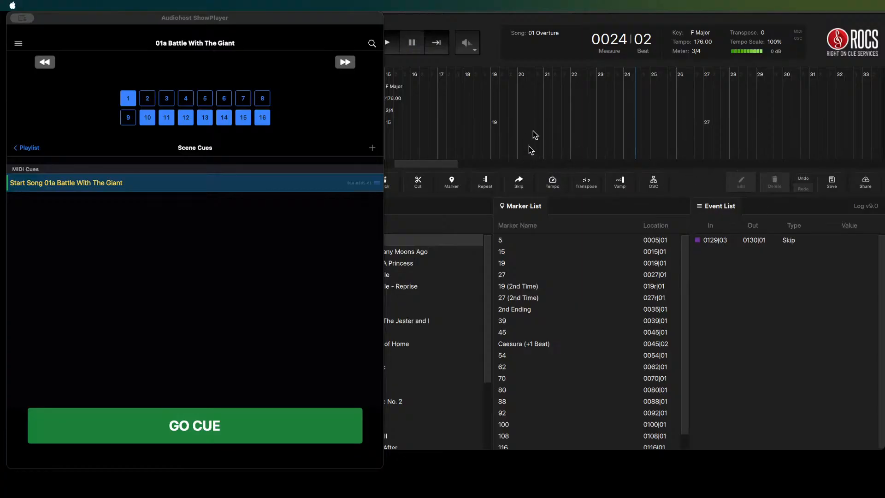
drag(430, 164, 360, 182)
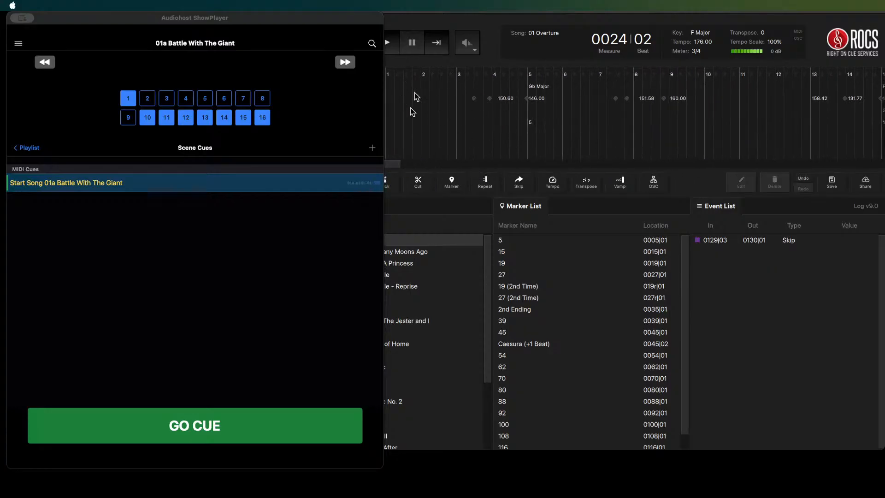
- Switch to ShowPlayer and add a MIDI event "M44 Madame (offstage)" to 01 Prologue, additionally opening mic 5
click(246, 18)
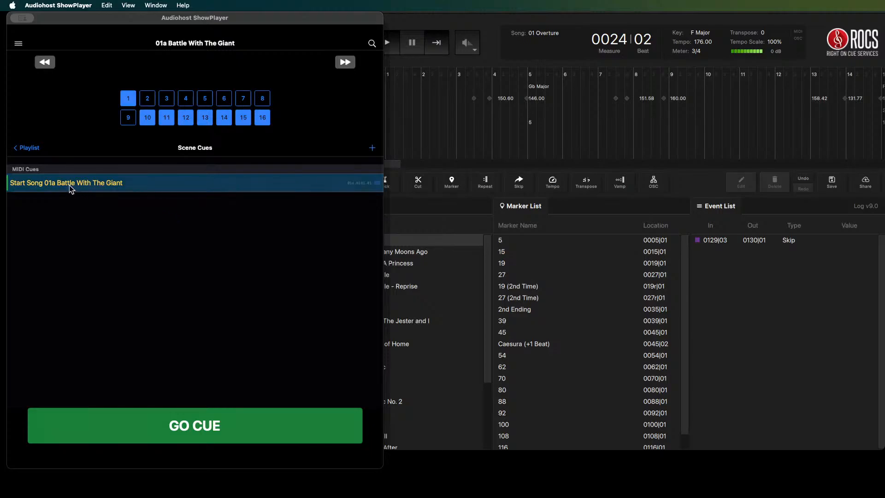
click(45, 64)
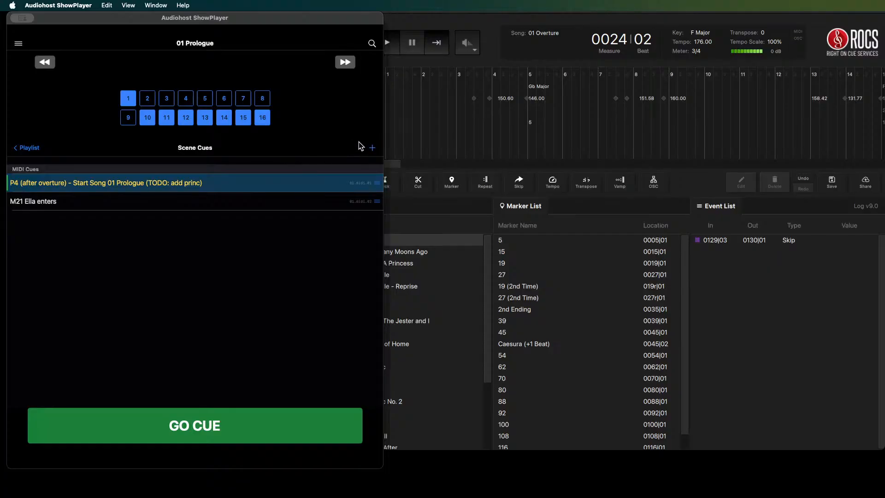
click(372, 148)
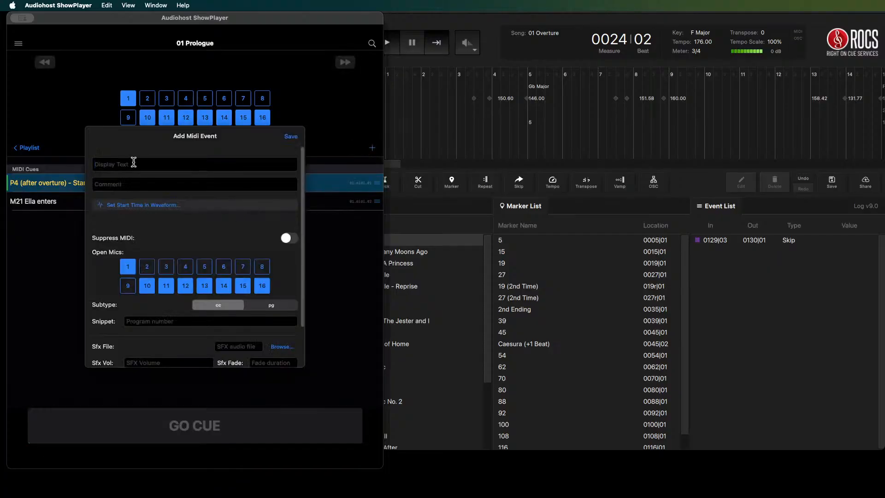
text(m44)
key(Return)
text(Madame (offstage))
click(214, 484)
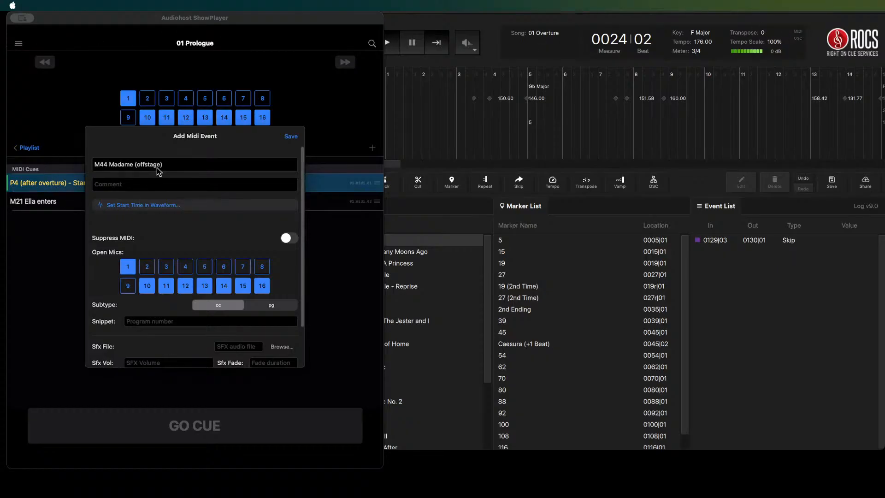
click(205, 267)
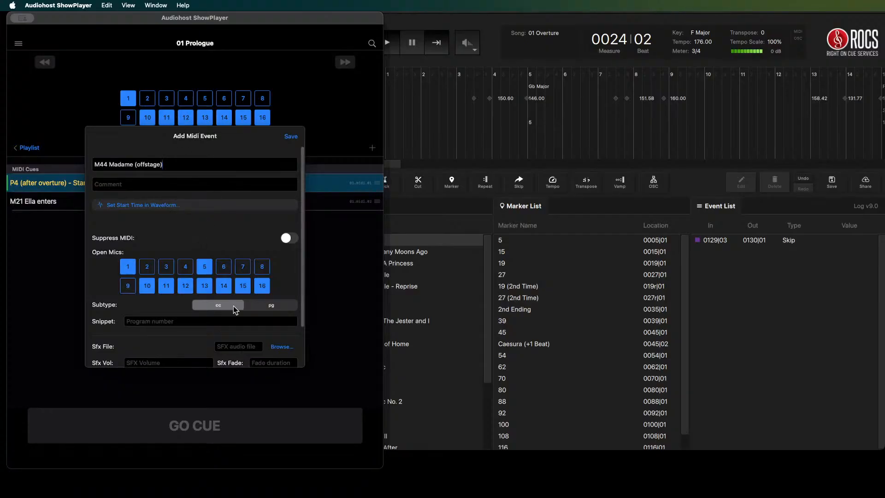
click(291, 138)
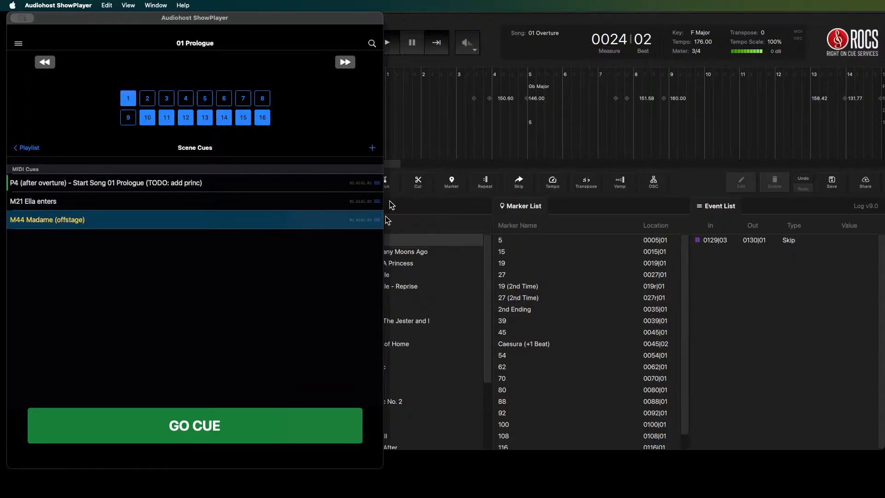
- Switch to the ROCS player and move the 01 Overture playhead to measure 44
right_click(369, 218)
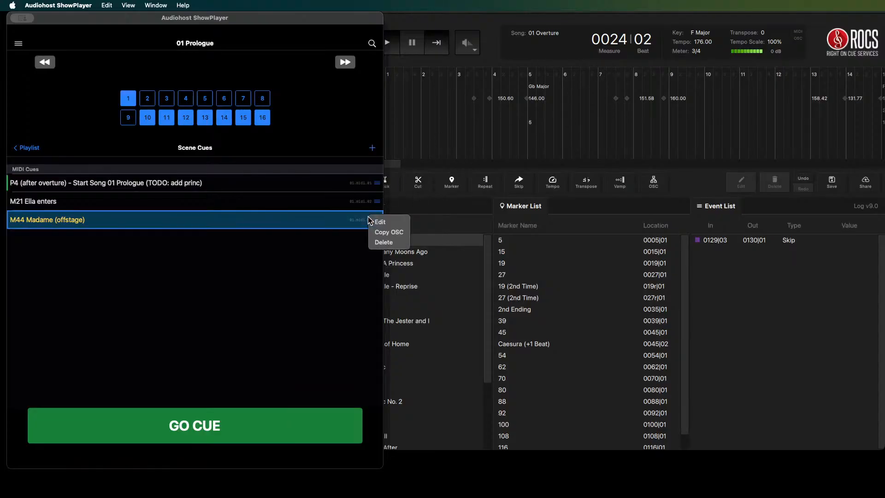
click(471, 13)
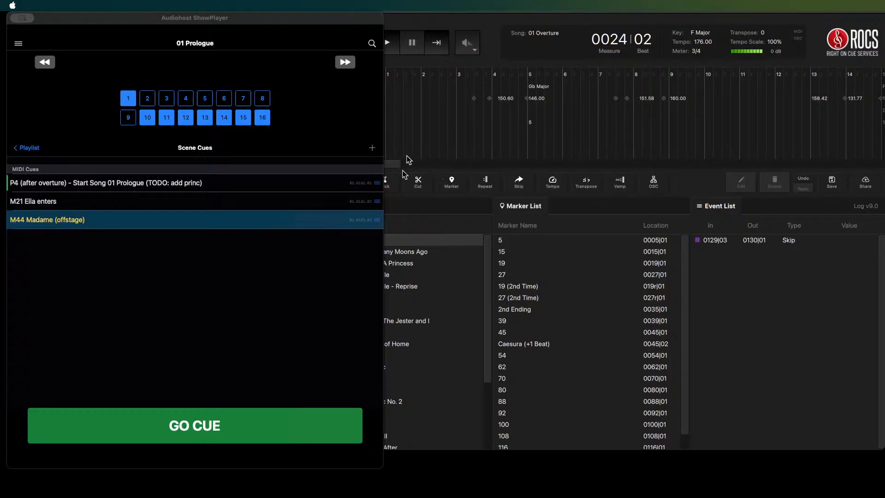
drag(393, 164, 559, 164)
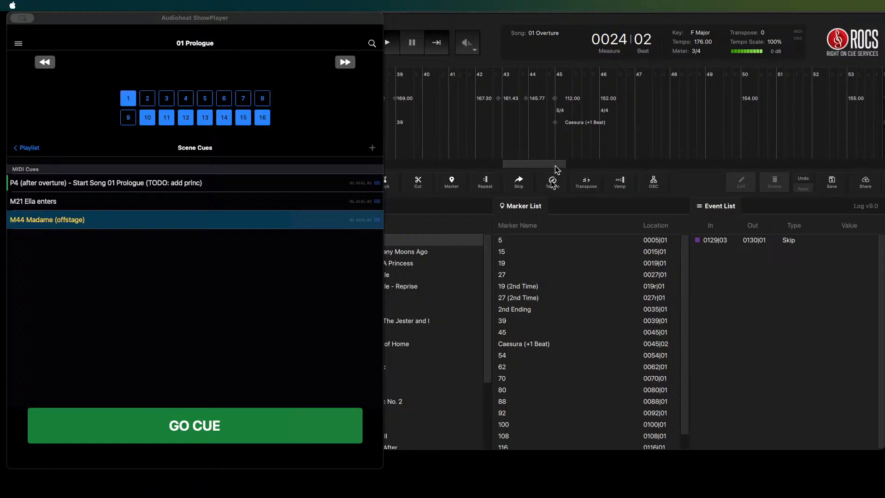
click(530, 139)
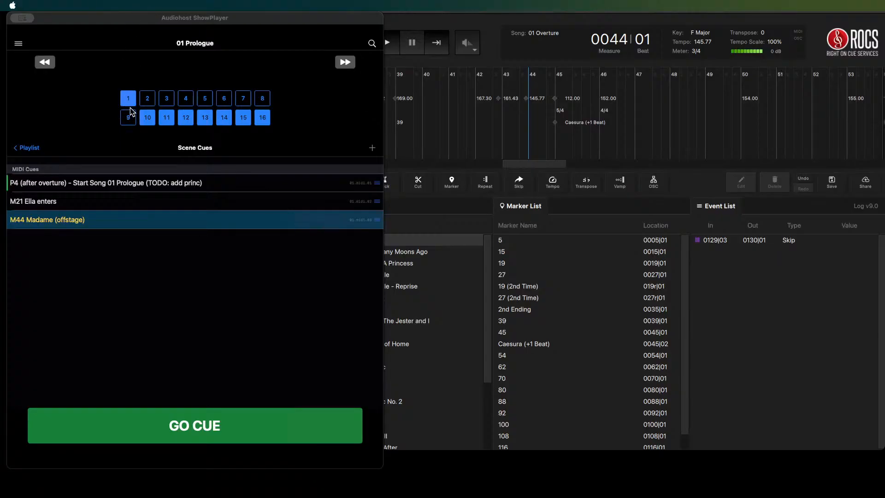
- Return to ShowPlayer and review the open mics of the P4, M21 and M44 cues in 01 Prologue
click(149, 143)
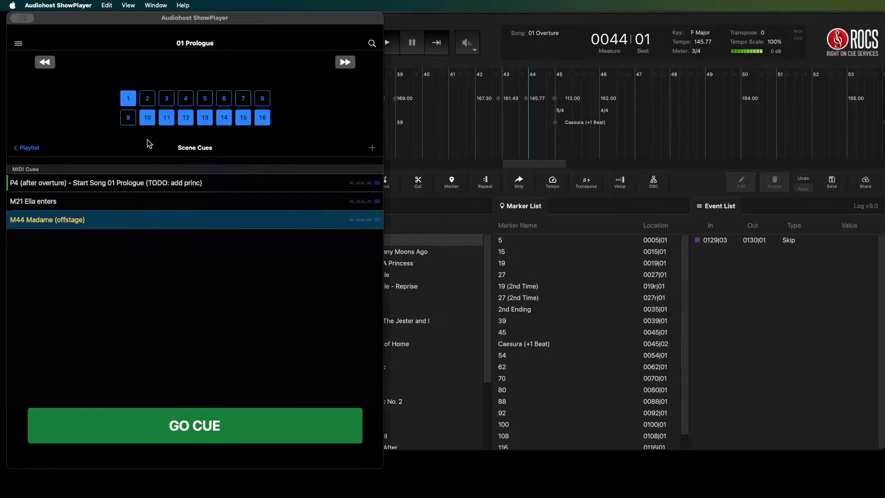
right_click(130, 185)
click(136, 187)
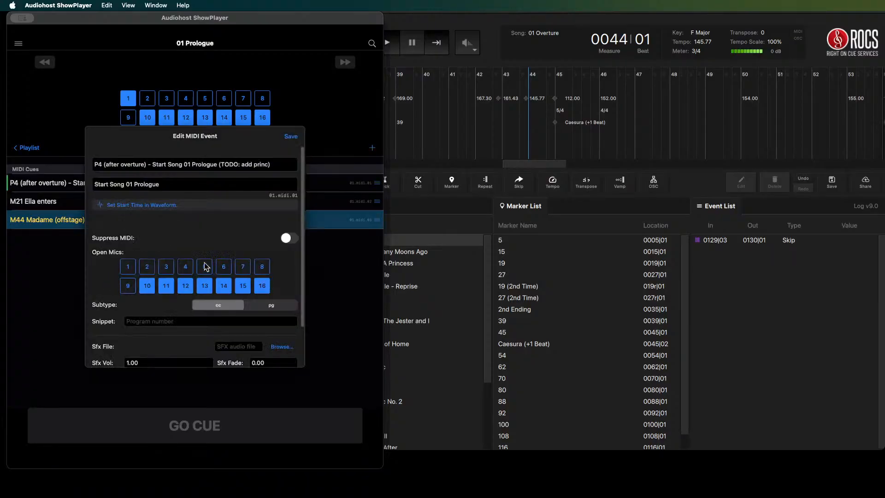
click(74, 272)
right_click(114, 207)
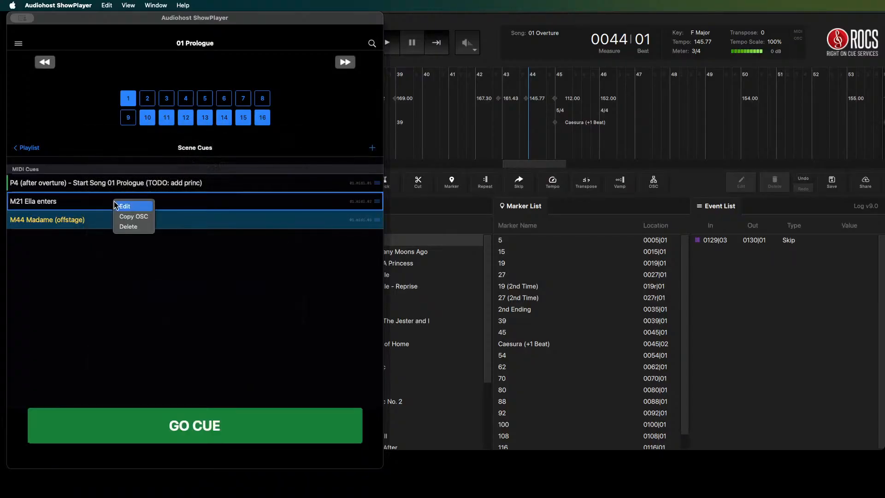
click(122, 204)
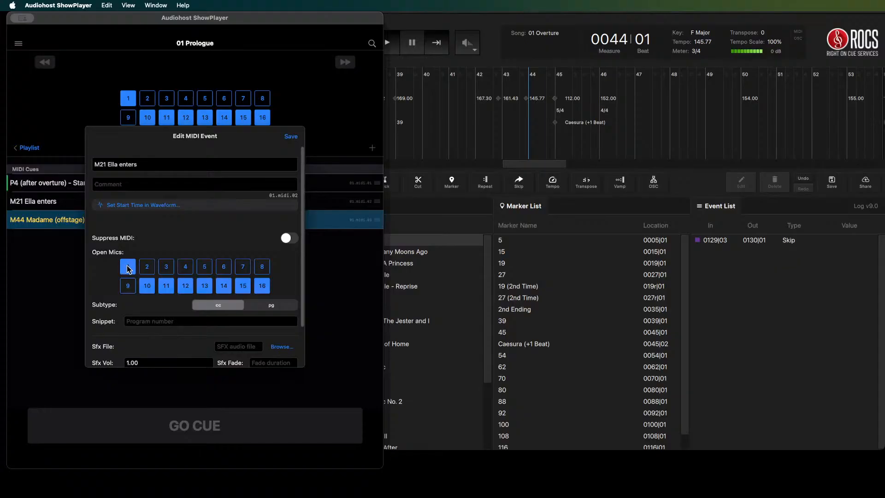
click(38, 276)
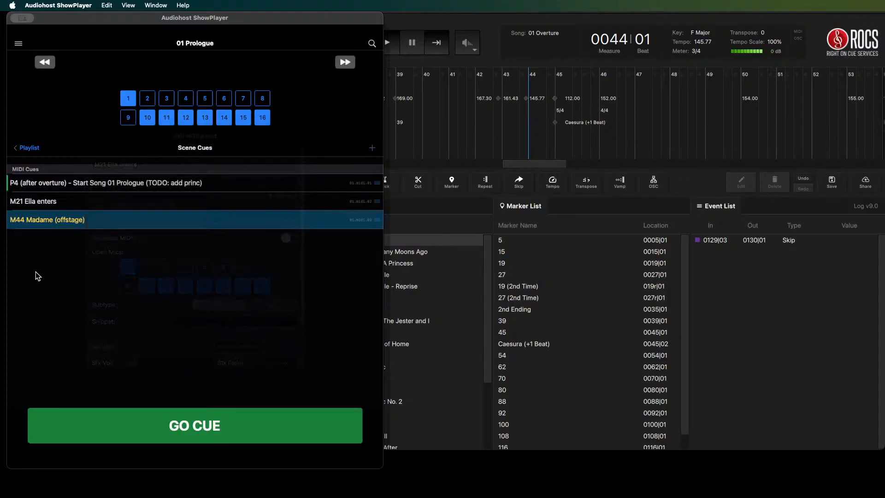
right_click(64, 223)
click(78, 228)
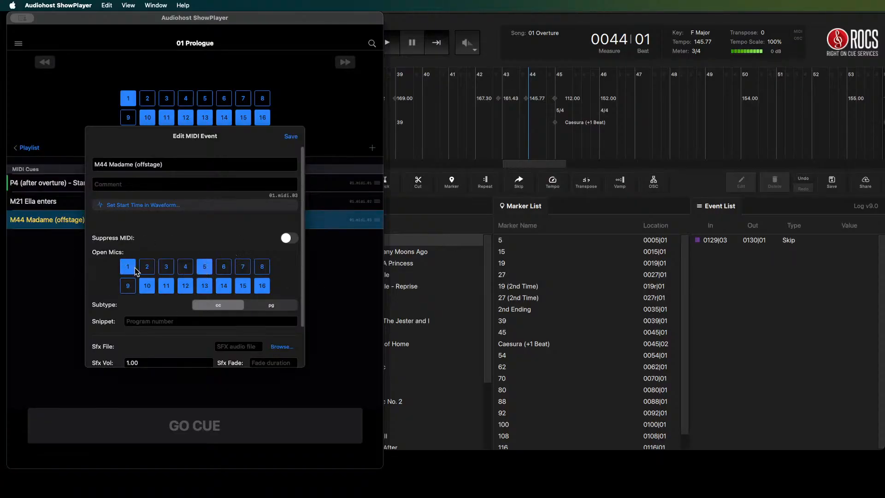
click(65, 288)
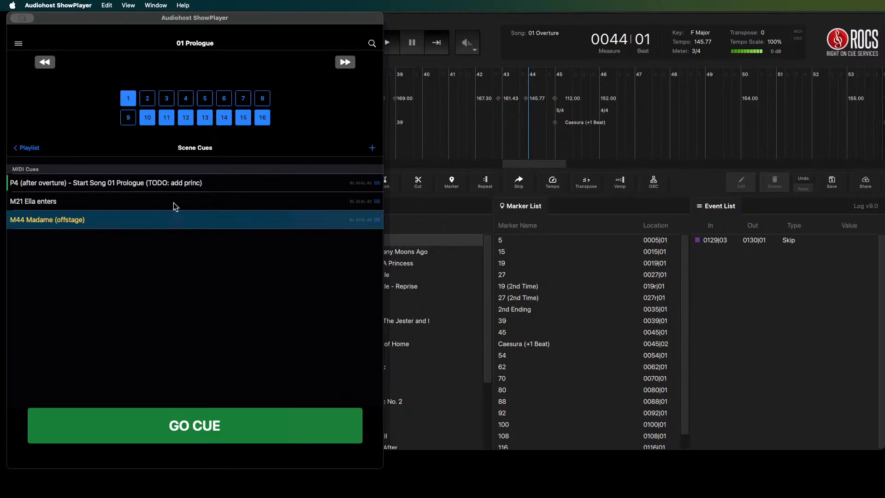
- Go to 01a Battle With The Giant and inspect its start cue's open mics and OSC settings
click(345, 63)
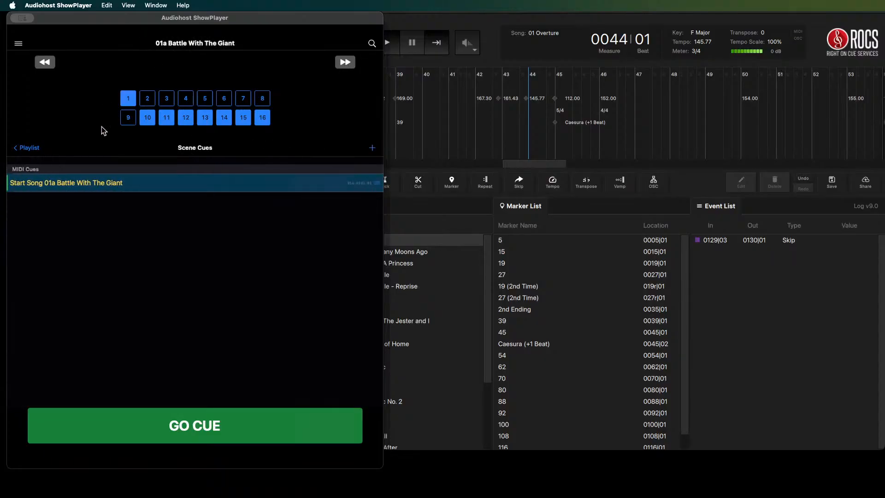
right_click(71, 184)
click(82, 189)
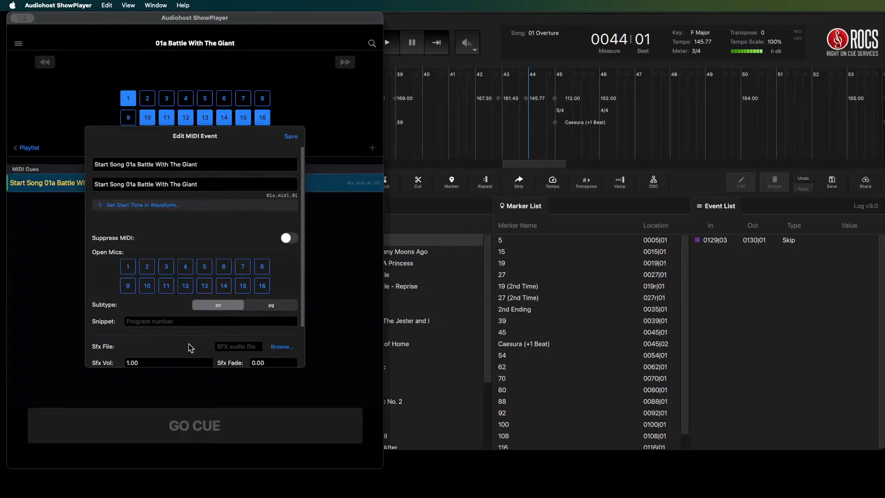
scroll(189, 344, down, 2)
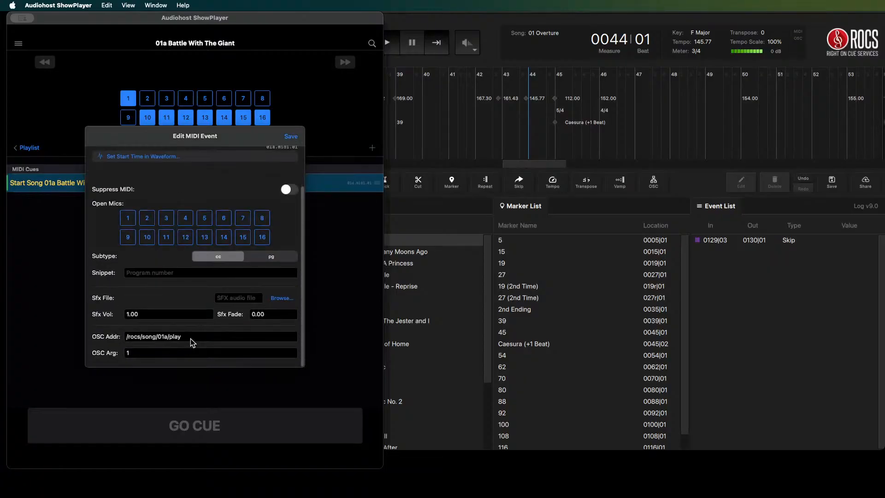
click(33, 276)
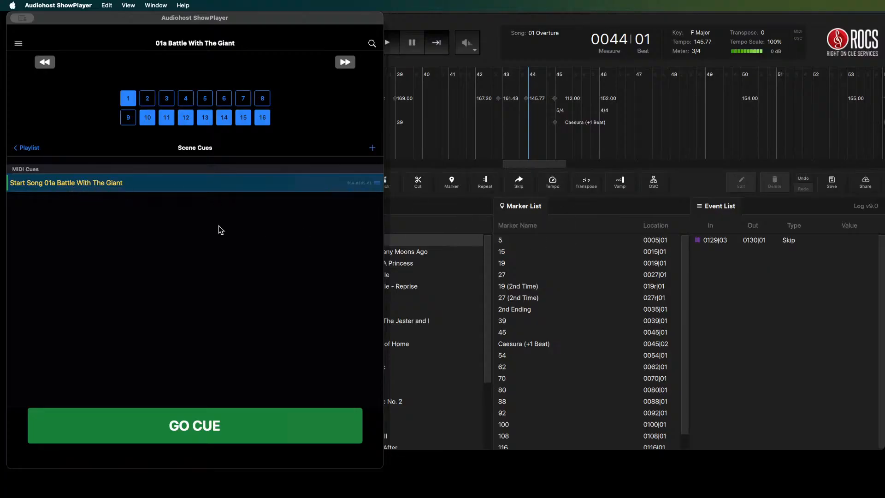
- Rename the 01a start cue's display text to "P3 cue: Ella runs off - Start Song 01a Battle With The Giant"
right_click(45, 189)
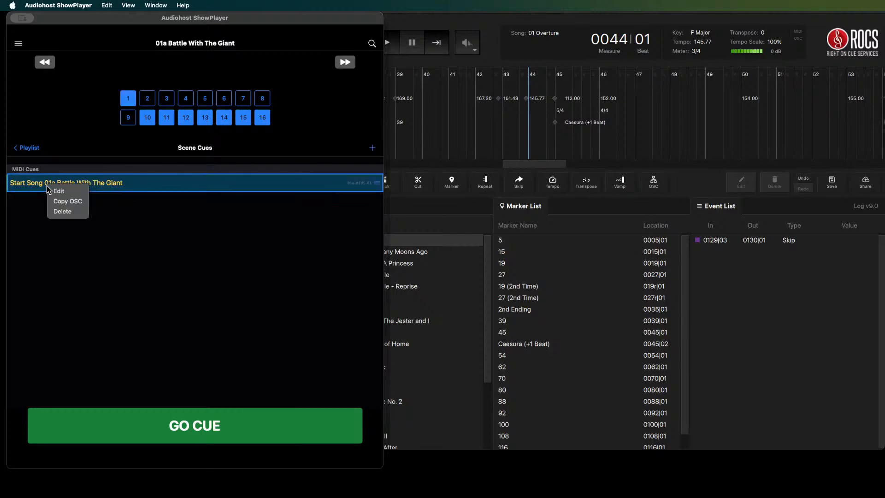
click(59, 188)
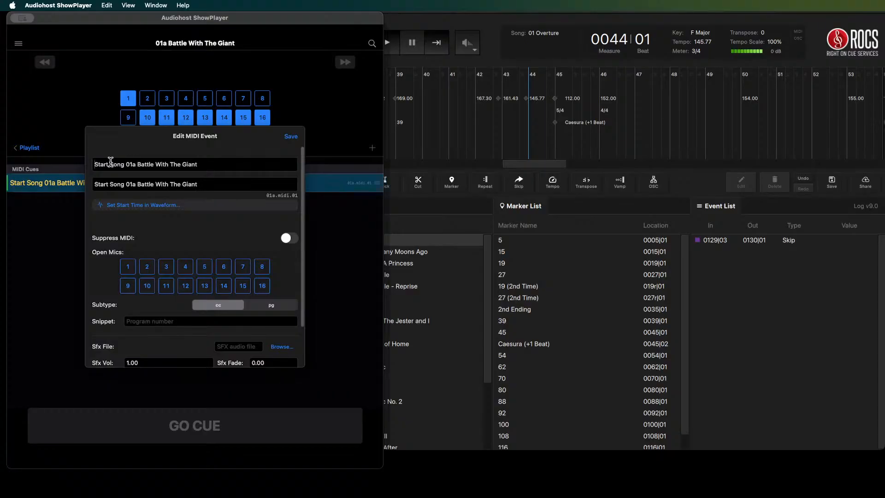
text(P3 )
text(cu)
text(e: Ella )
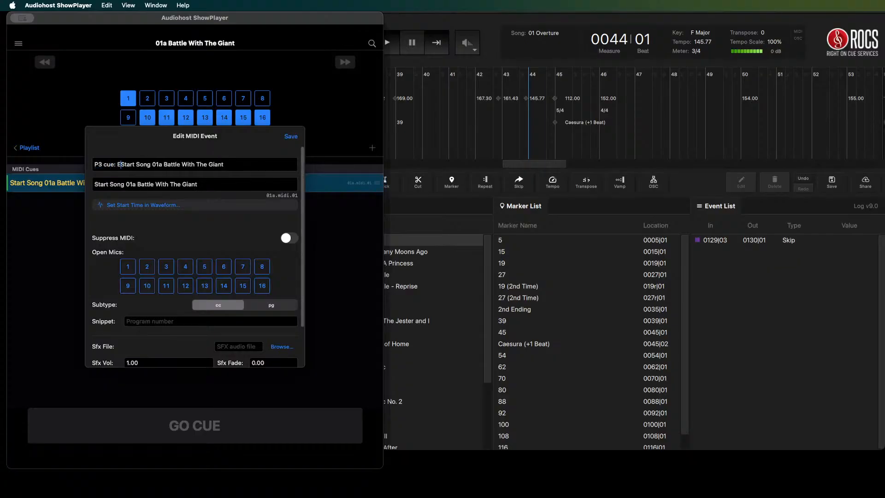
text(runs off )
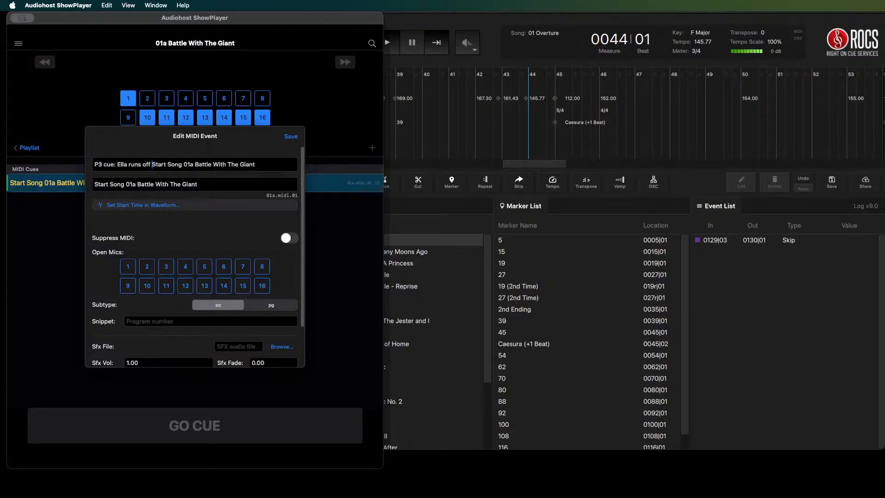
text(-)
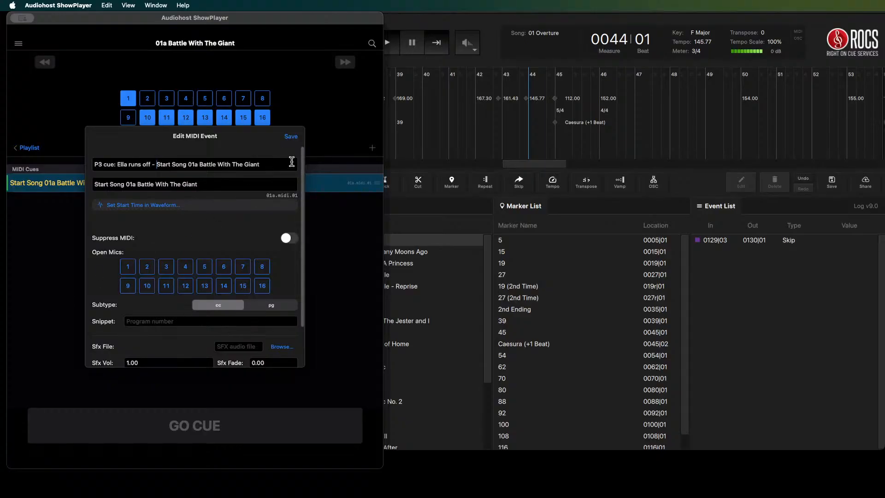
click(291, 137)
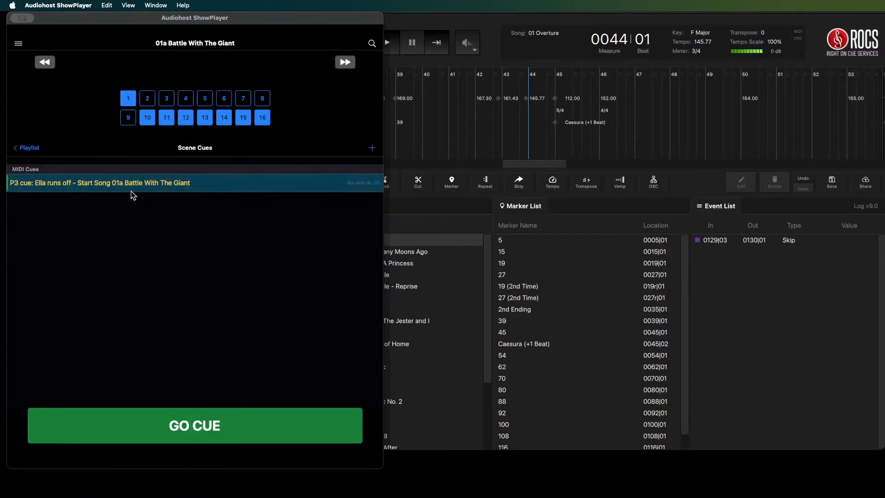
- Add a MIDI event named "Buffer" to 01a Battle With The Giant and fire the P3 start cue
click(372, 148)
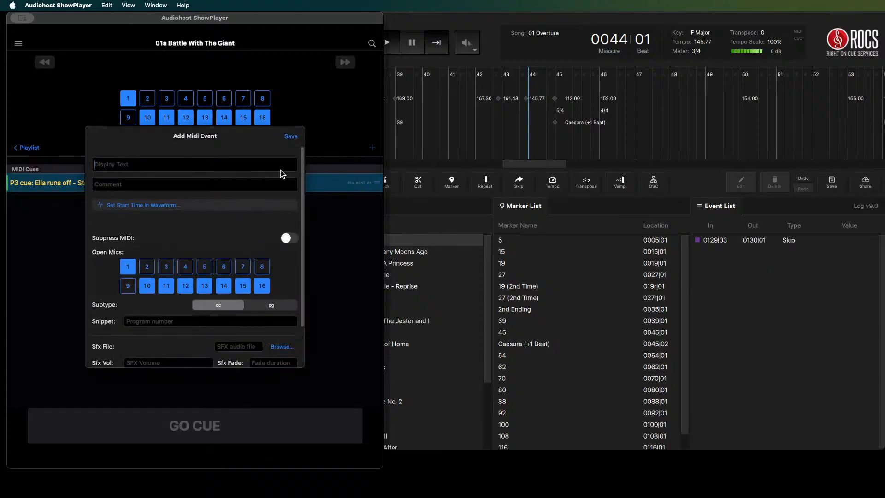
click(42, 256)
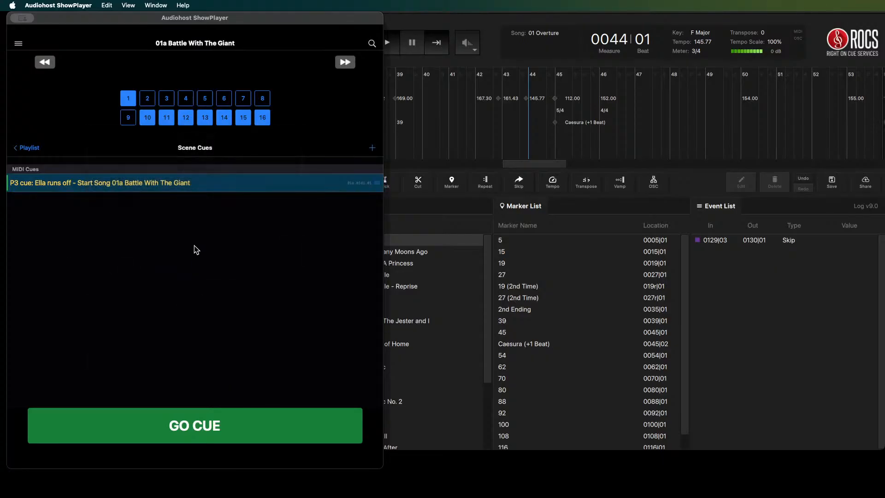
click(372, 149)
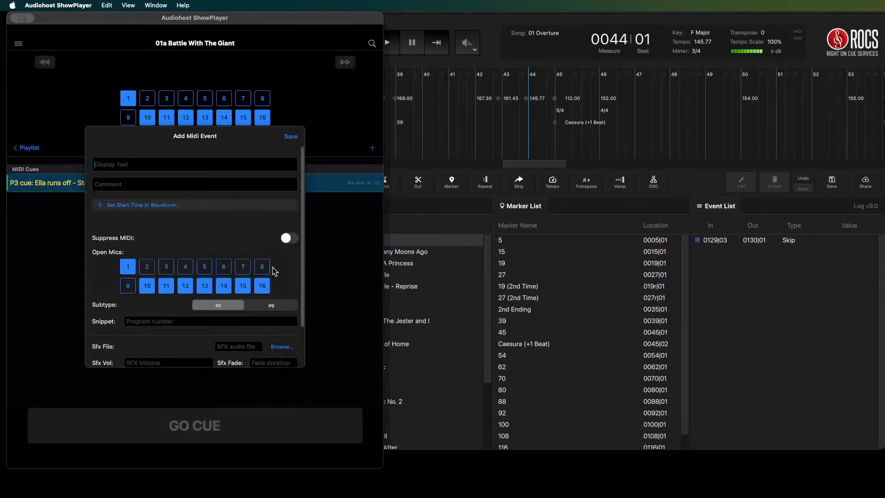
text(Buffer)
click(291, 137)
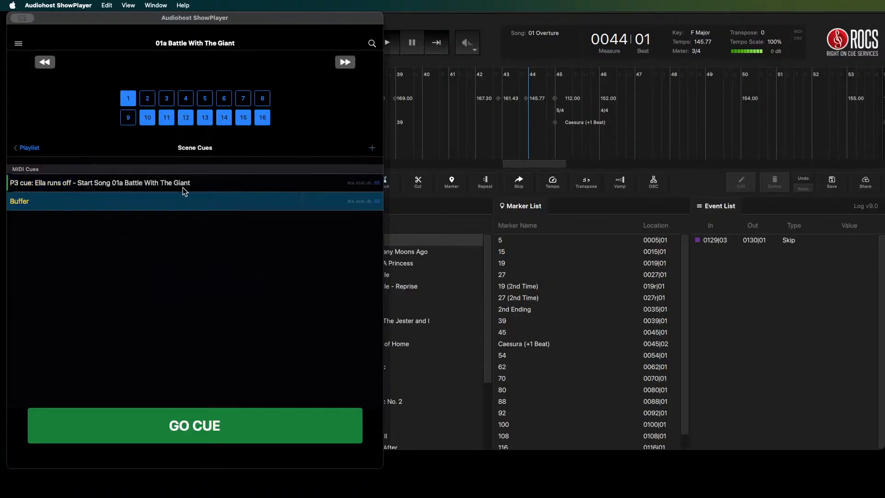
click(179, 187)
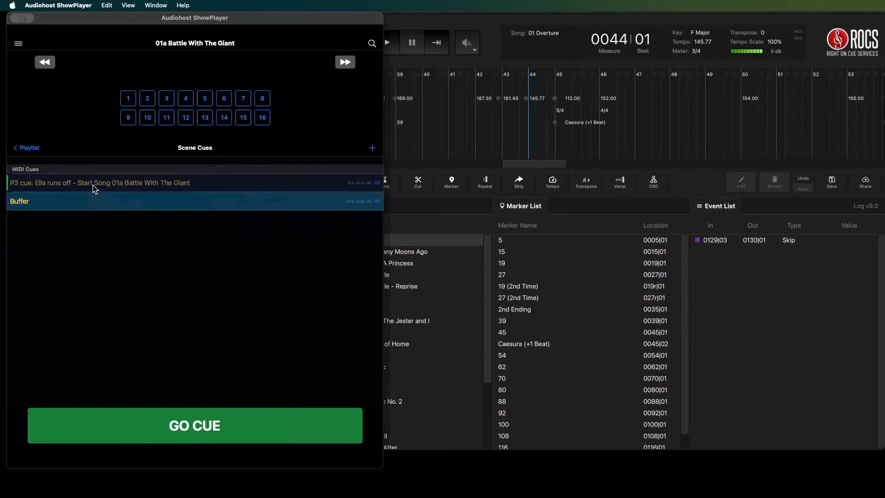
- Add a MIDI event "P3 when Topher appears" with mics 2, 3 and 8 open to 01a Battle With The Giant and fire it
click(372, 148)
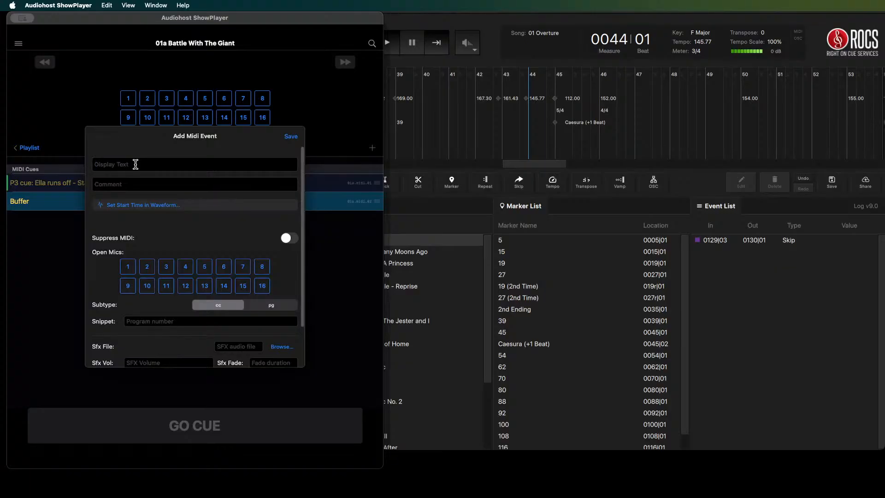
text(P3)
text(when Topher appears)
click(147, 270)
click(201, 480)
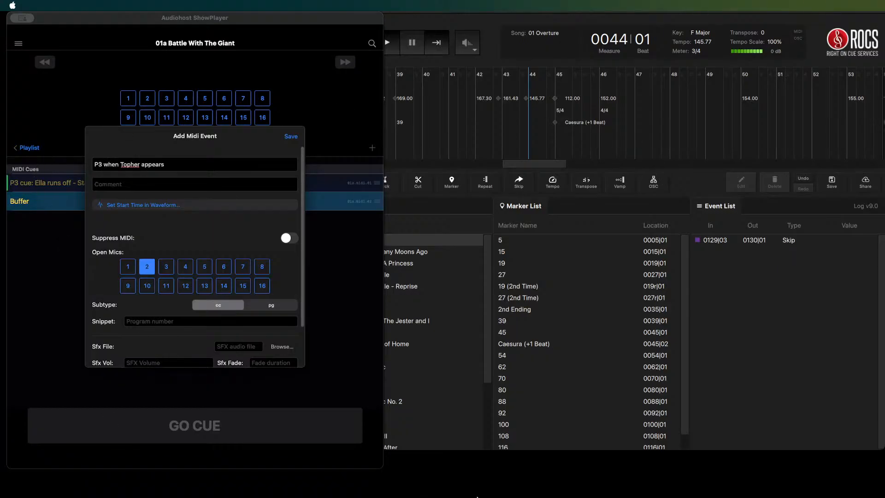
click(491, 481)
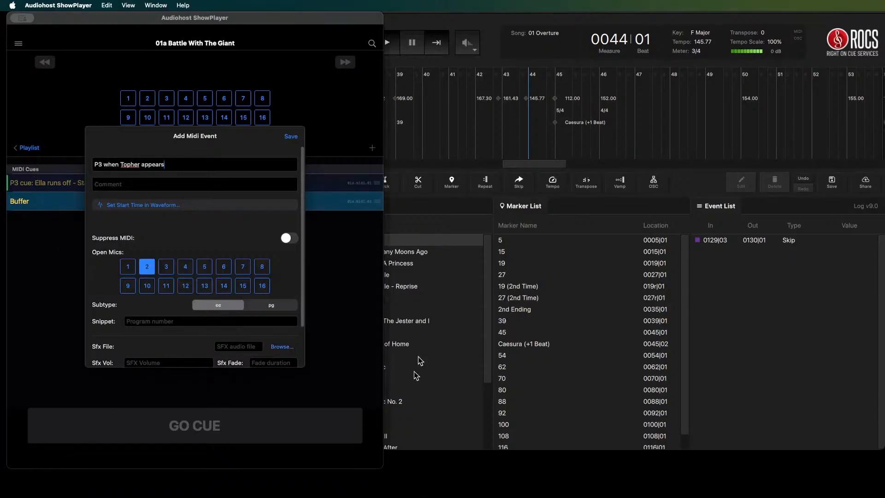
click(165, 267)
click(262, 267)
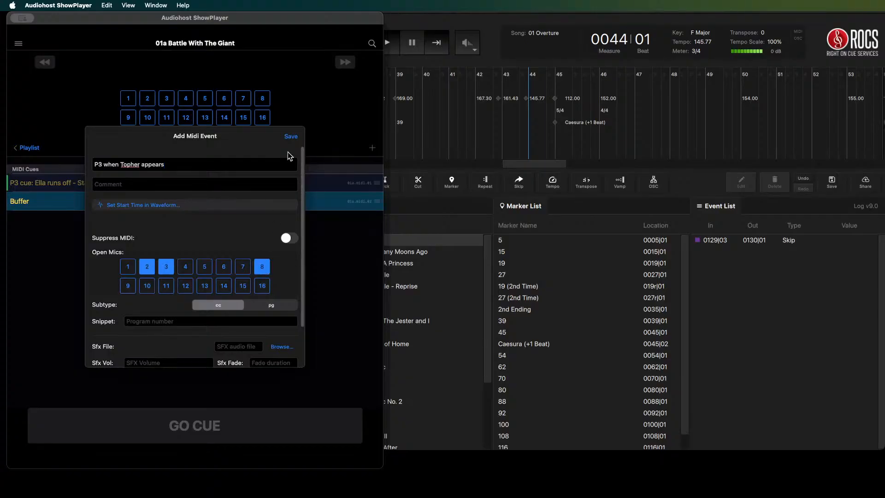
click(292, 140)
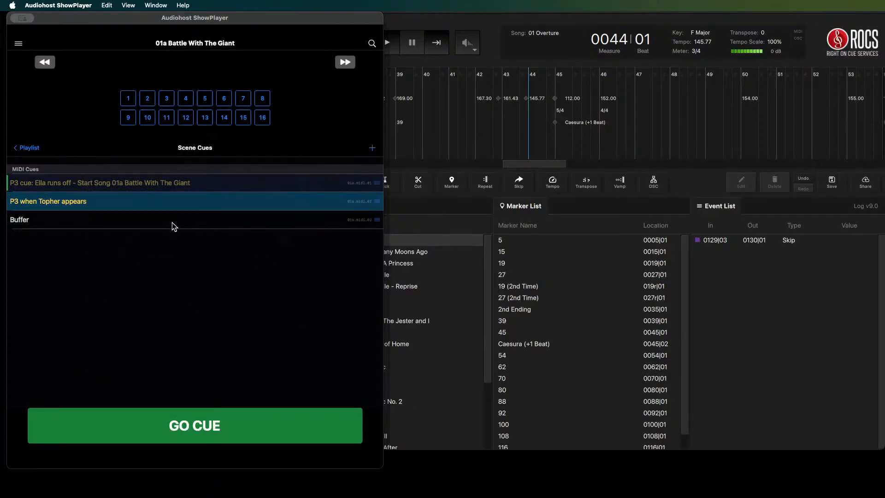
click(65, 199)
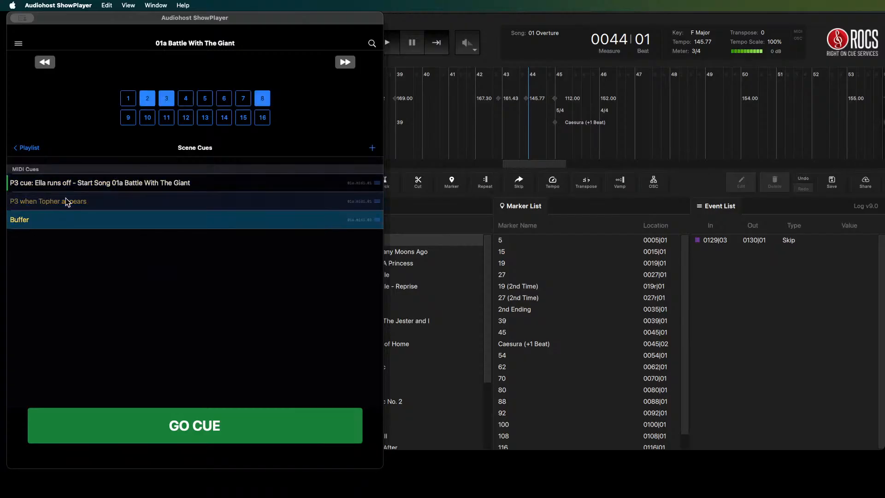
- Delete the Buffer cue from 01a Battle With The Giant and run its two remaining cues through to 02 Me Who Am I
right_click(241, 223)
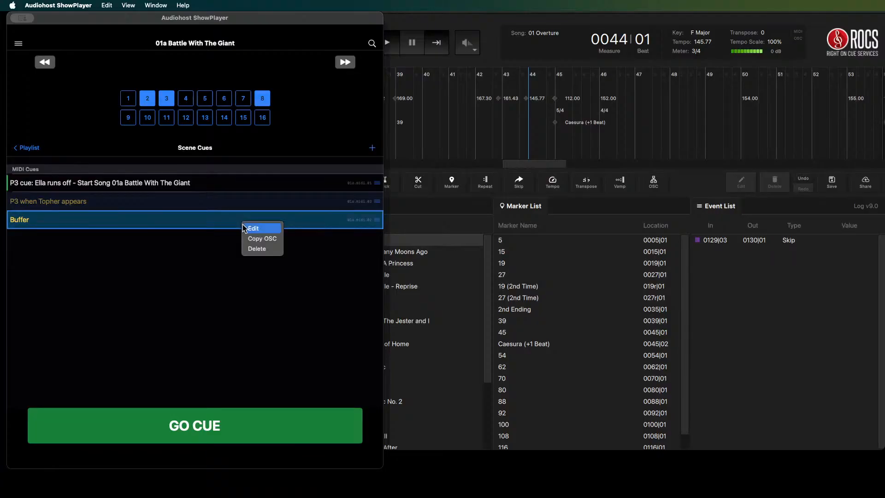
click(252, 249)
click(226, 274)
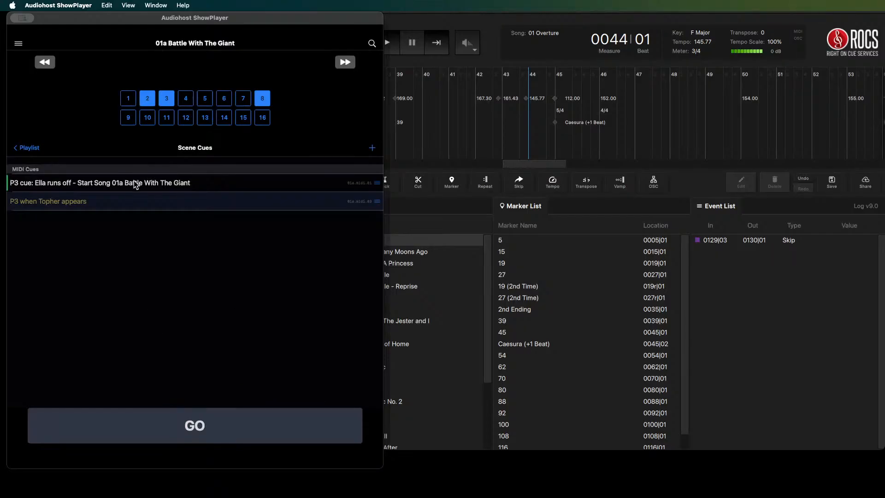
click(136, 199)
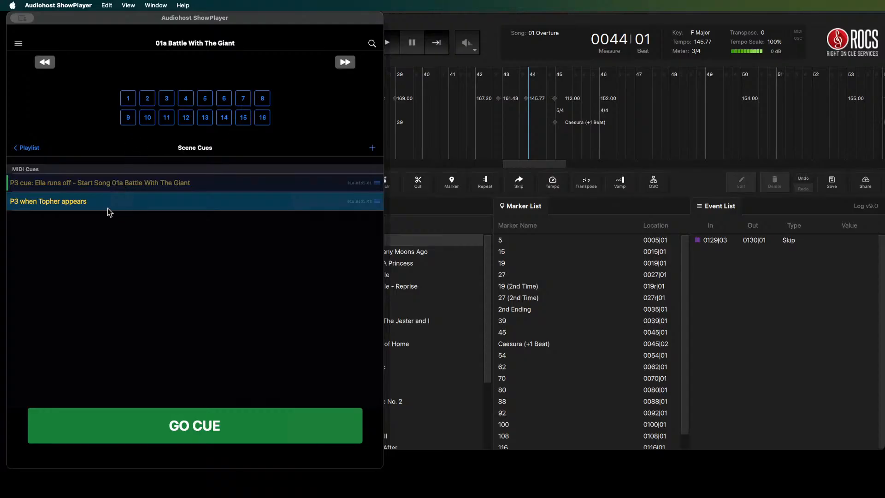
key(space)
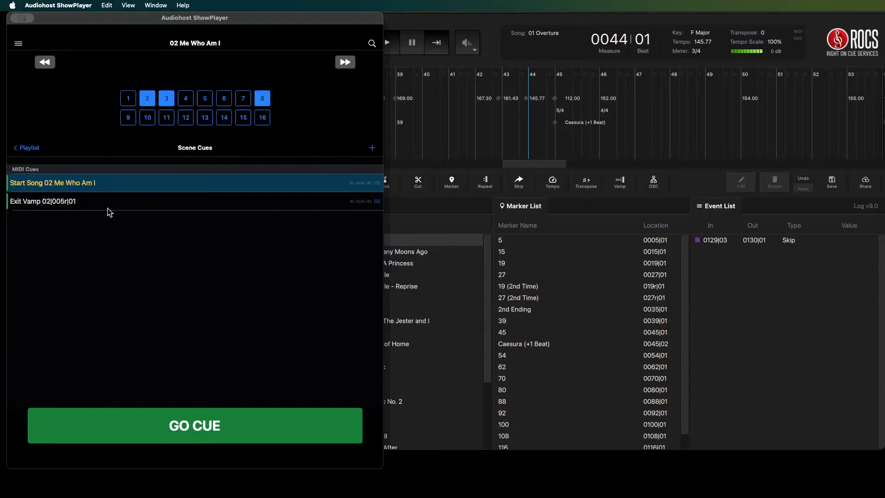
- Rename the 02 Me Who Am I start cue's display text to "P4 cue: "To the castle" // - Start Song 02 Me Who Am I"
right_click(60, 182)
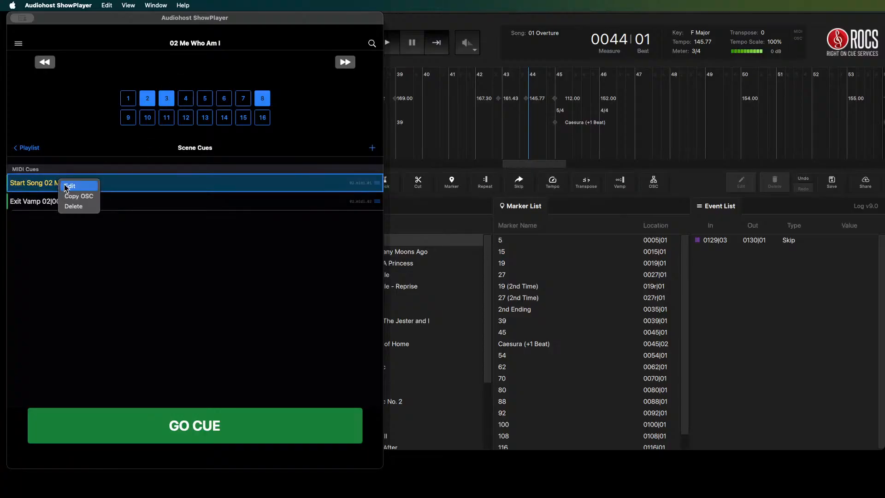
click(68, 186)
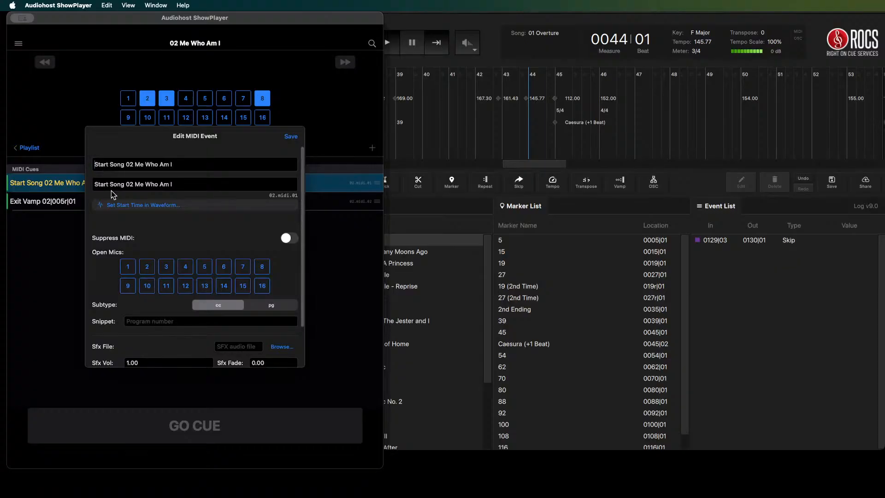
text(p4)
key(BackSpace)
key(BackSpace)
text(P4 cue: ")
text(To the castle)
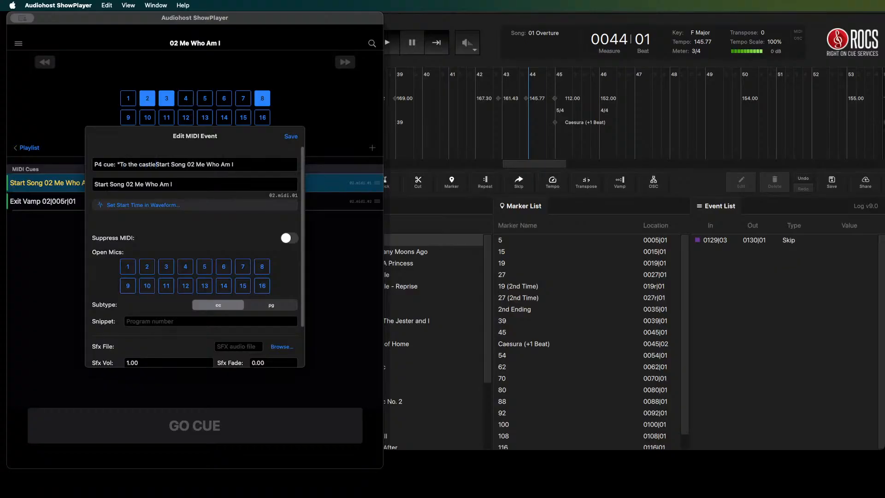
text(" )
text(// )
text(-)
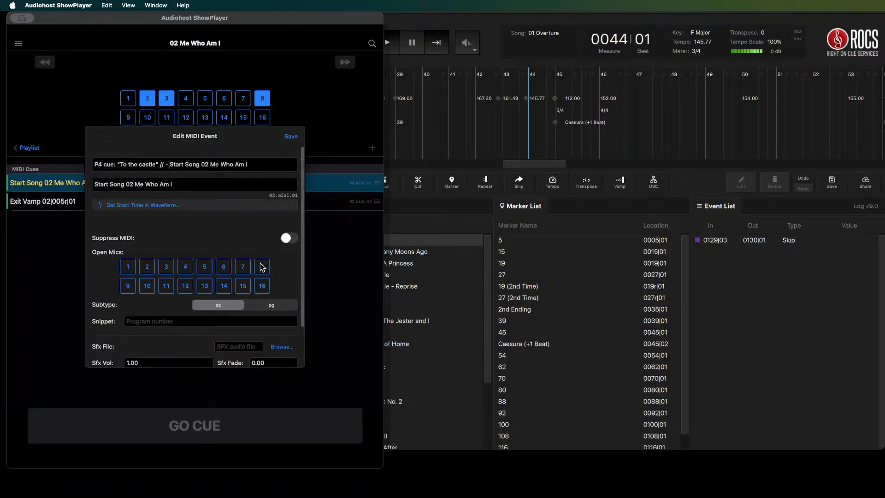
click(133, 268)
click(290, 137)
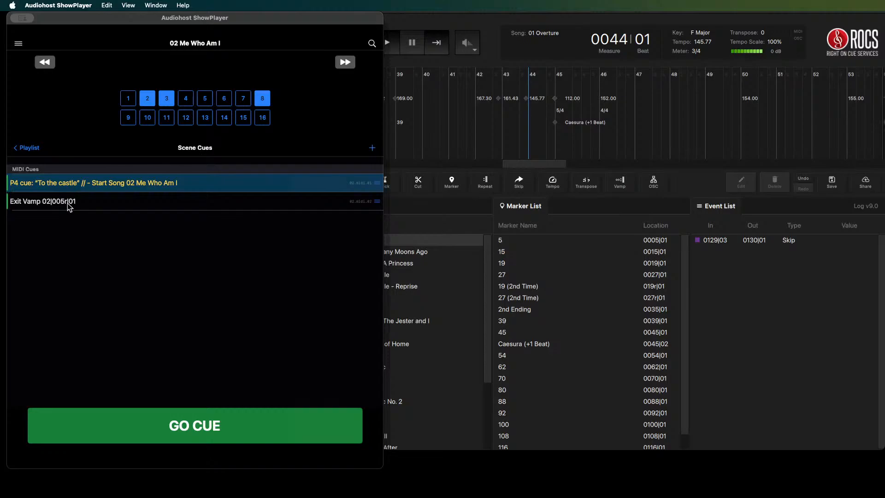
- Set mic 2 as the open mic of the 02 Me Who Am I start cue and fire the cue
right_click(83, 183)
click(96, 188)
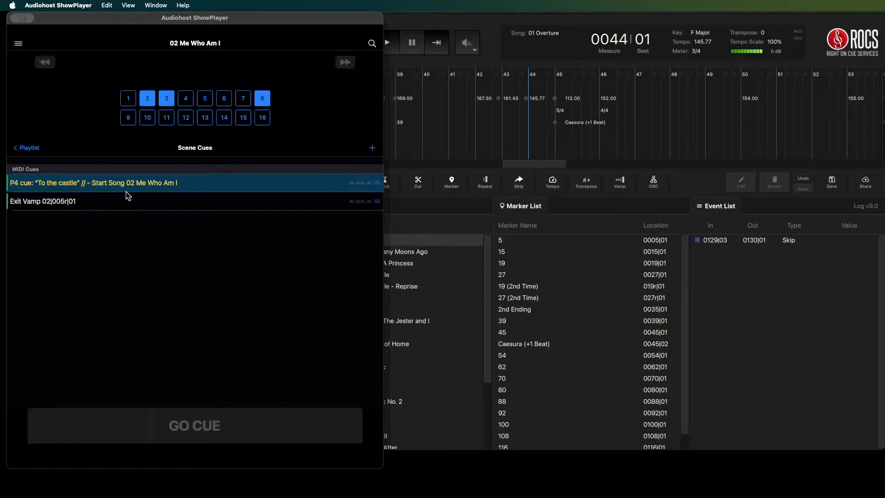
click(146, 267)
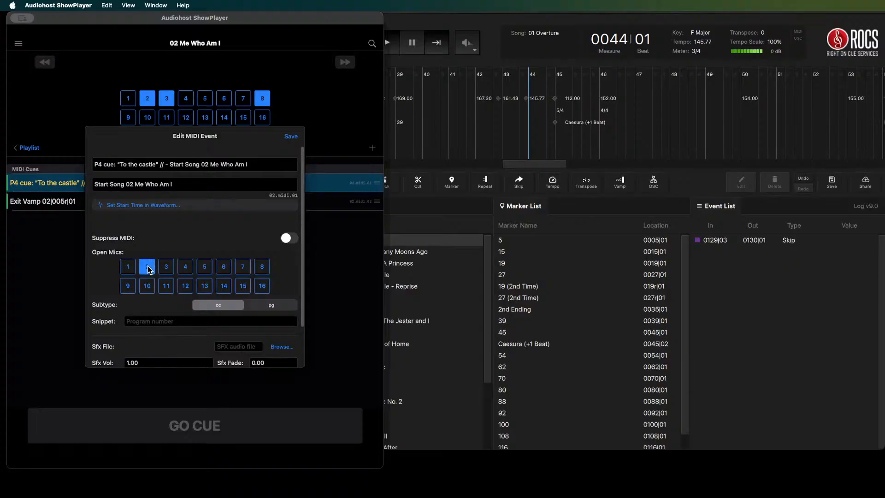
click(291, 137)
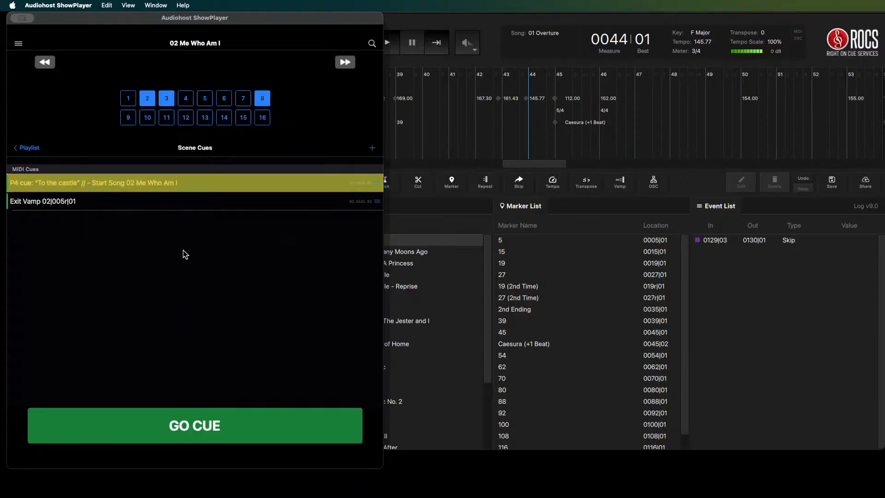
click(135, 184)
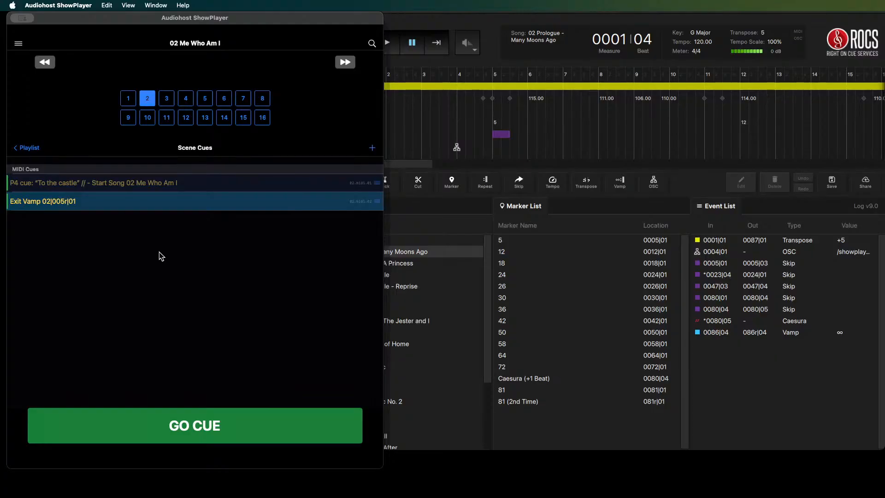
- Go to 01 Prologue and change the page label at the beginning of its start cue's display text to P1
click(26, 147)
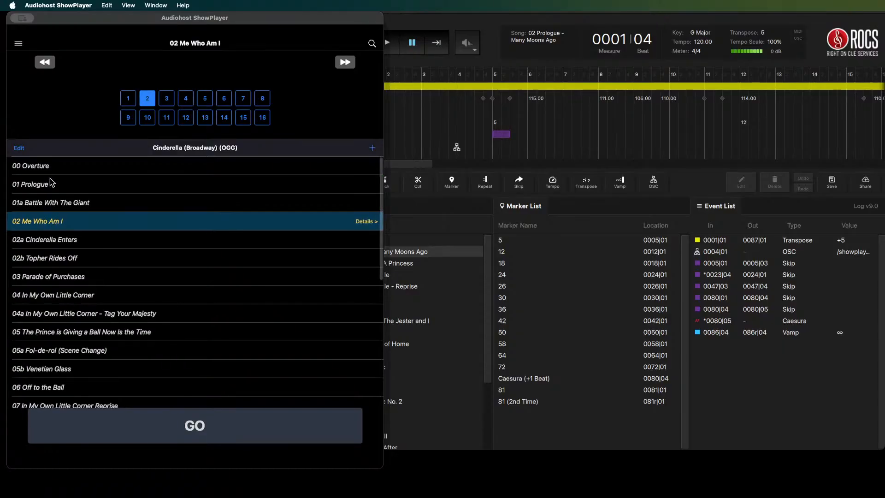
click(49, 187)
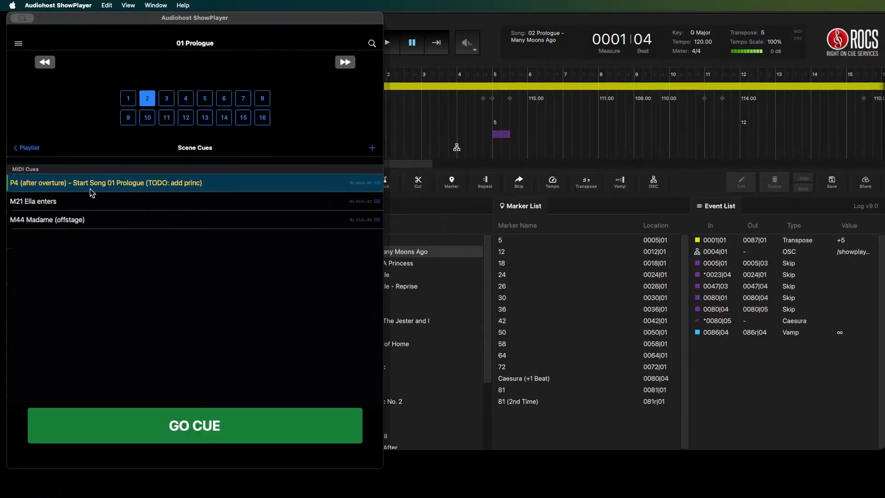
right_click(36, 184)
click(46, 189)
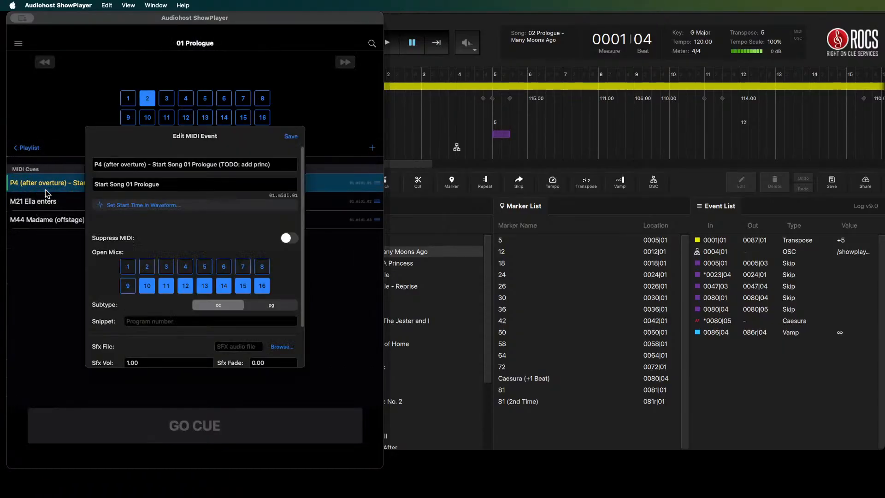
click(98, 163)
key(Delete)
text(1)
key(Return)
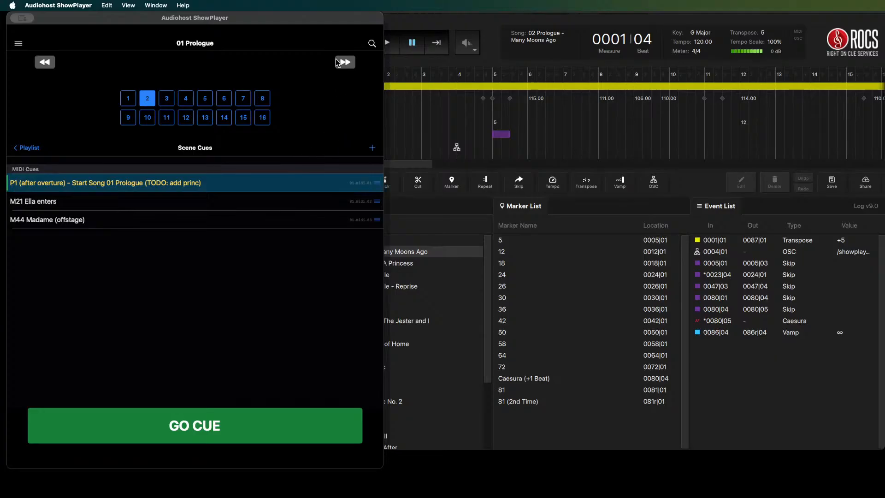
- Return to 02 Me Who Am I and turn on Suppress MIDI for its Exit Vamp cue
click(337, 60)
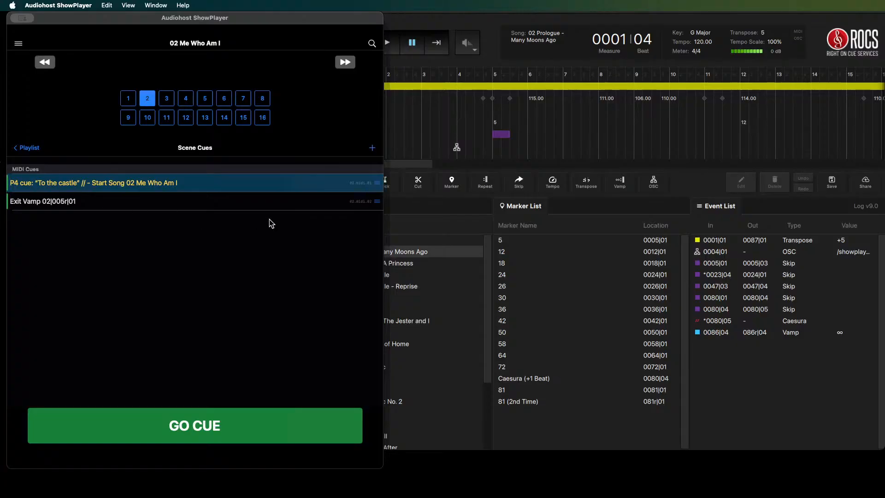
right_click(57, 204)
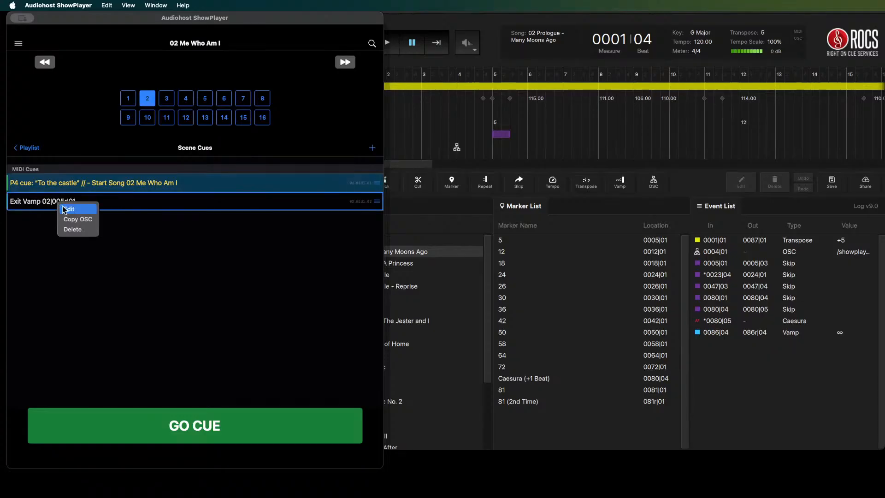
click(92, 213)
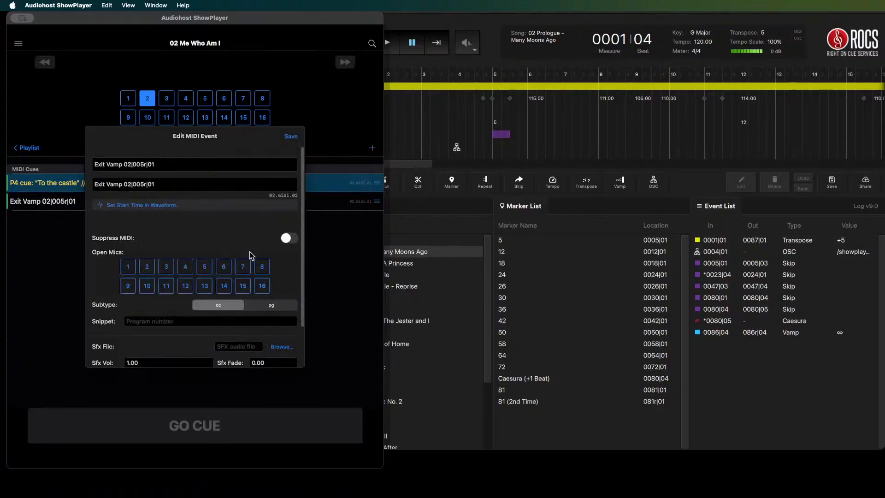
click(289, 239)
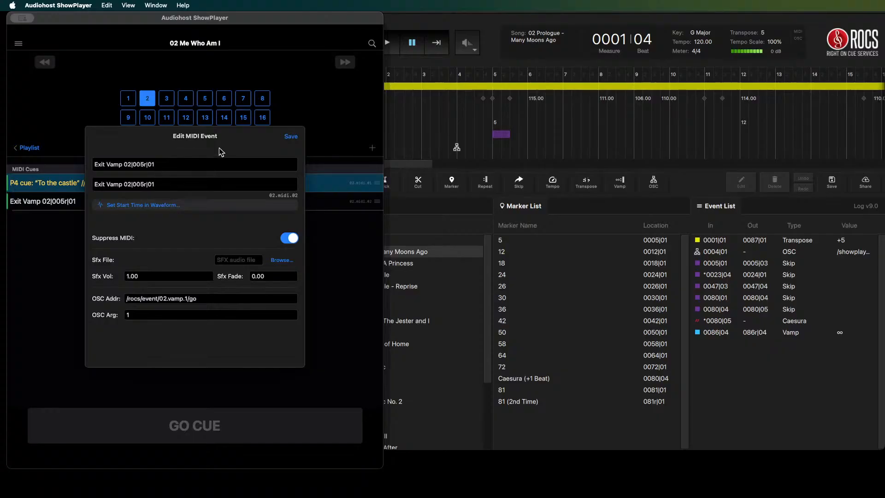
click(290, 137)
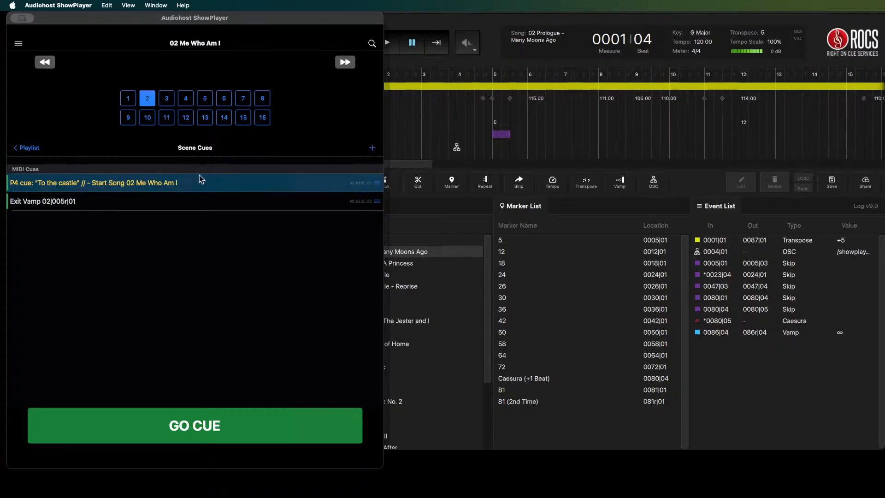
- Add a MIDI event "M31 - unmute knights (TODO: check ens)" with mics 2, 3, 8 and 13 to 16 open to 02 Me Who Am I
click(372, 150)
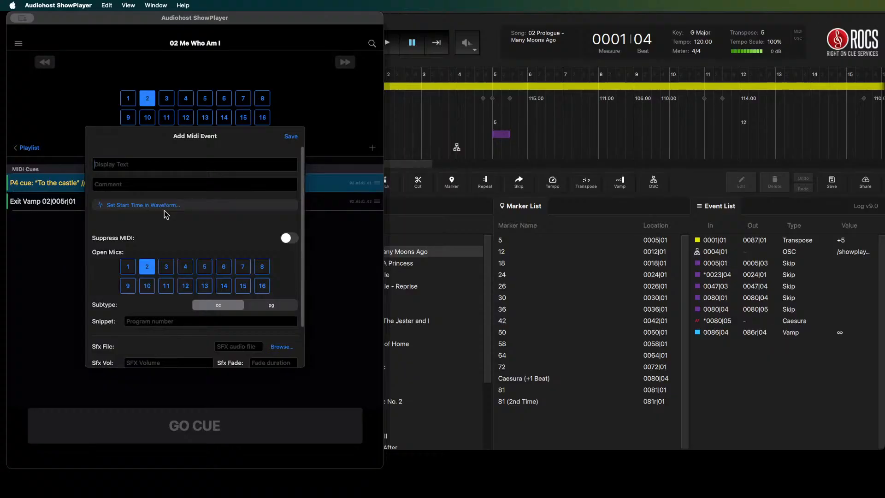
text(m31)
text( - unmute)
text( knoghts)
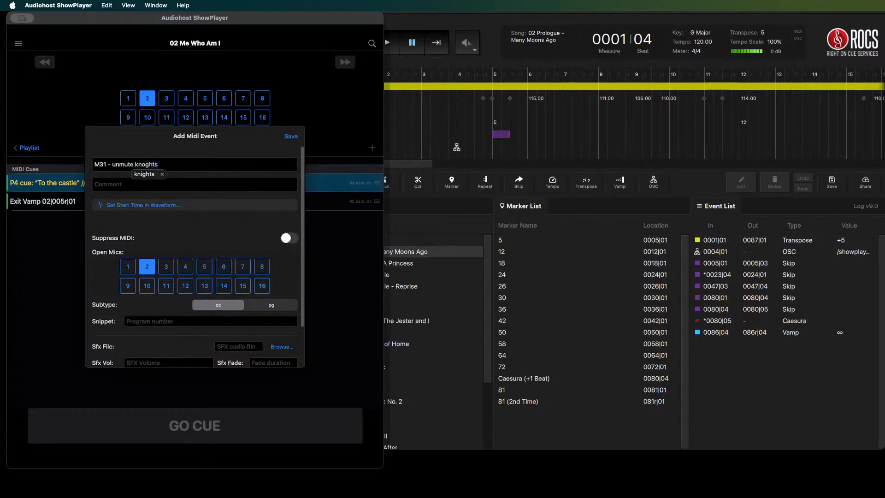
click(141, 164)
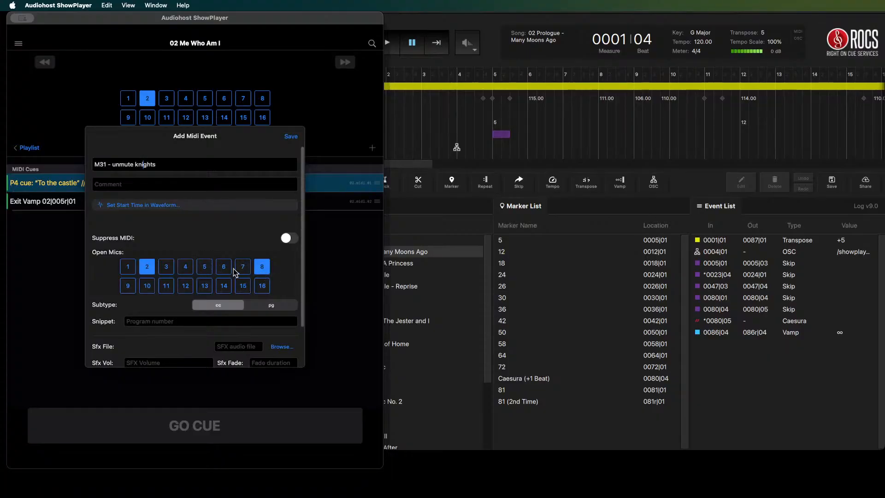
click(166, 270)
click(261, 287)
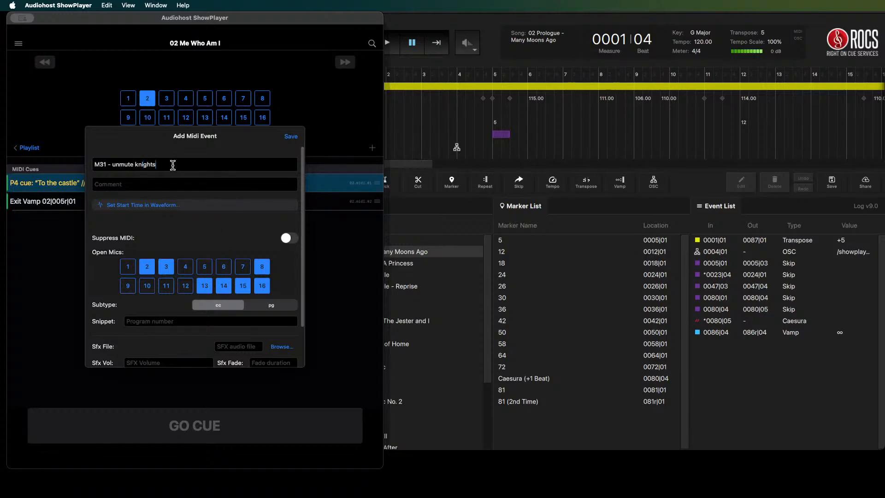
text((TODO: check ens))
click(291, 137)
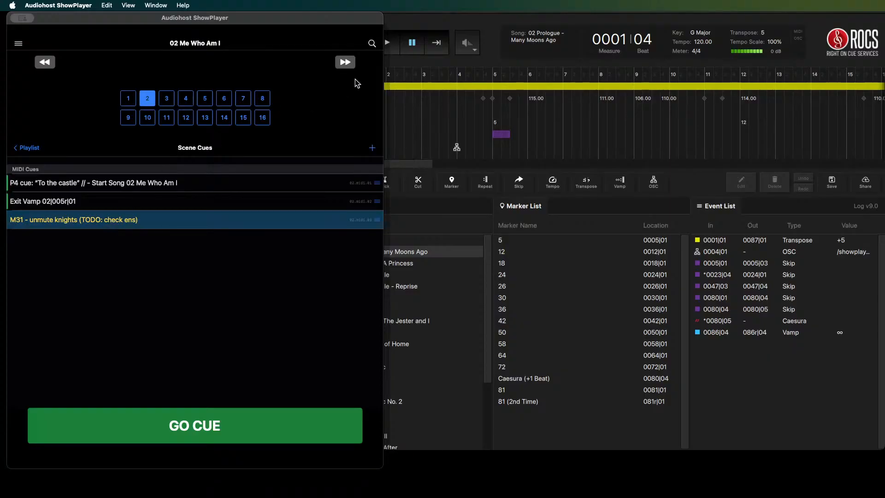
- Check the scene cues of 02a Cinderella Enters and return to 02 Me Who Am I
click(345, 64)
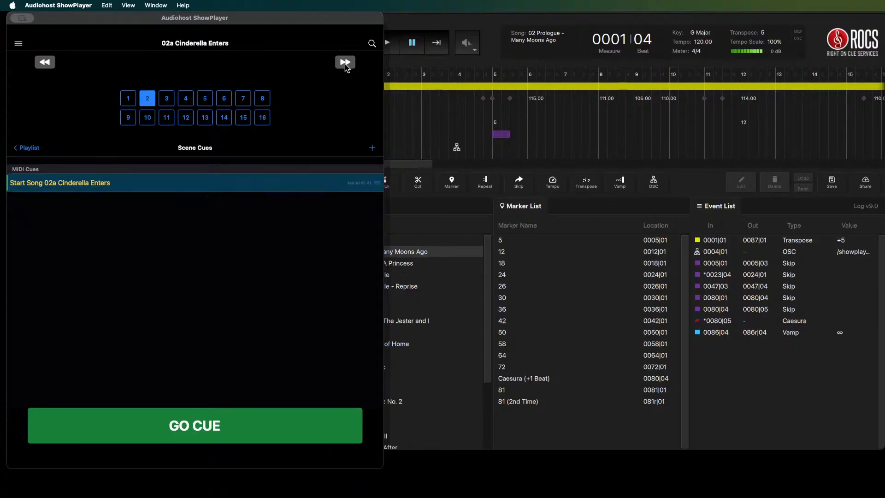
click(42, 62)
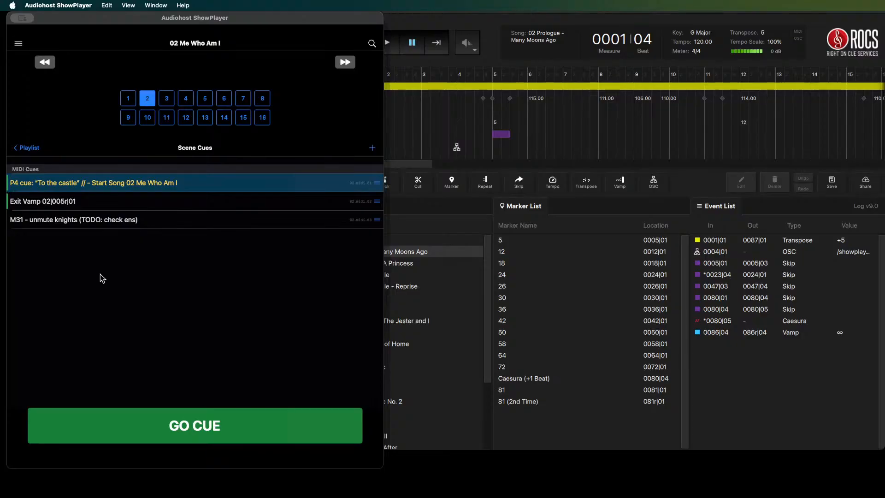
- Start a MIDI event in 02 Me Who Am I with display text "M81 TODO: SFX dragon thump" and Suppress MIDI on
click(375, 151)
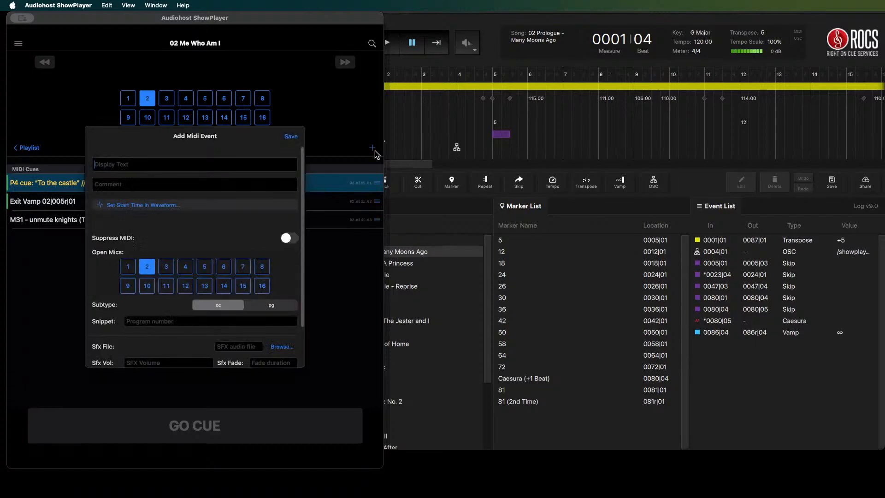
text(m81 TODO: SFX)
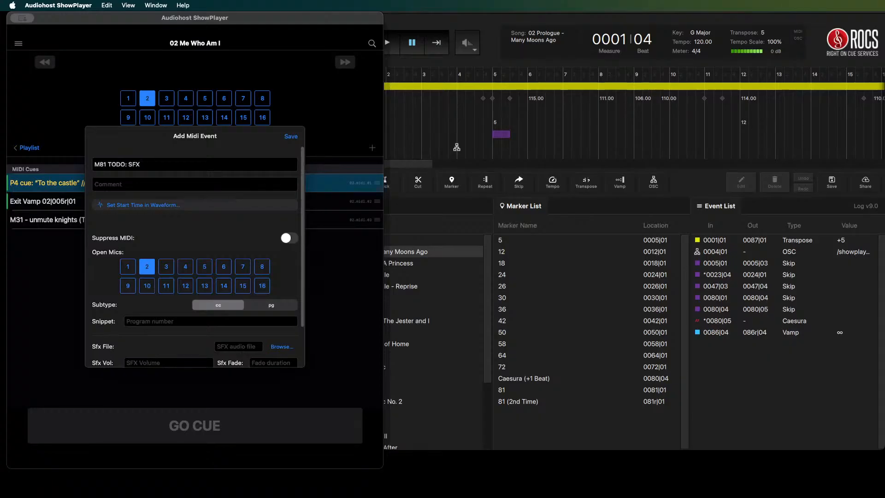
text(dragon thump)
click(290, 239)
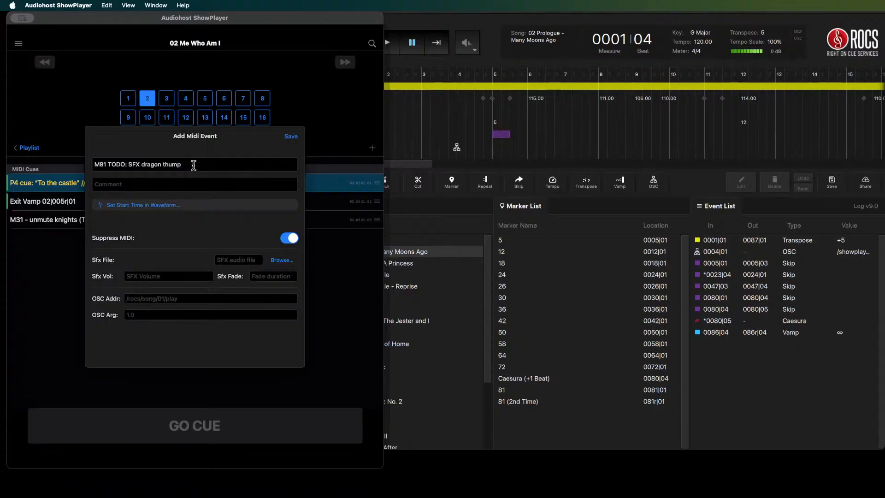
- Reword the new event's display text to "M81 TODO: SFX slingshot, thump, jump" and save it
key(Left)
key(Left)
key(Left)
key(Left)
key(BackSpace)
key(BackSpace)
key(BackSpace)
key(BackSpace)
key(BackSpace)
key(BackSpace)
key(BackSpace)
text(slingshot)
key(Left)
text(,)
key(Right)
key(Right)
key(Right)
text(, jump)
click(291, 137)
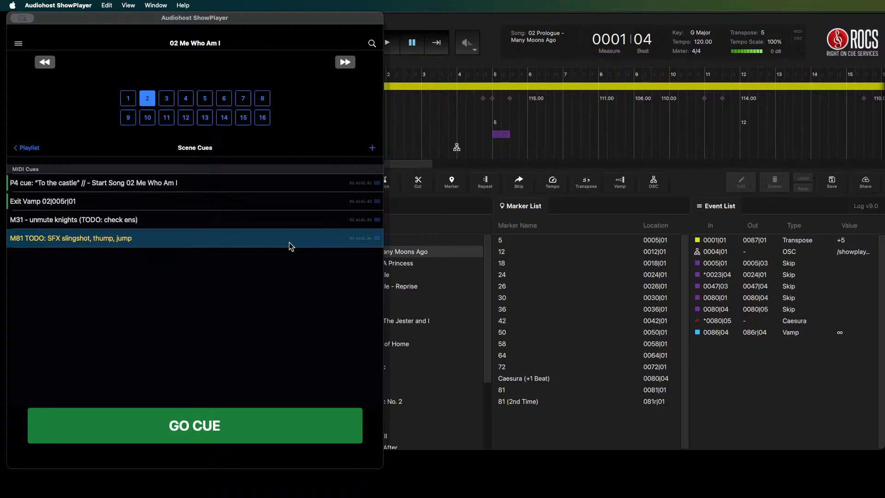
- Test the M81 cue, return to 02 Me Who Am I and run its M31 and M81 cues in order
click(183, 237)
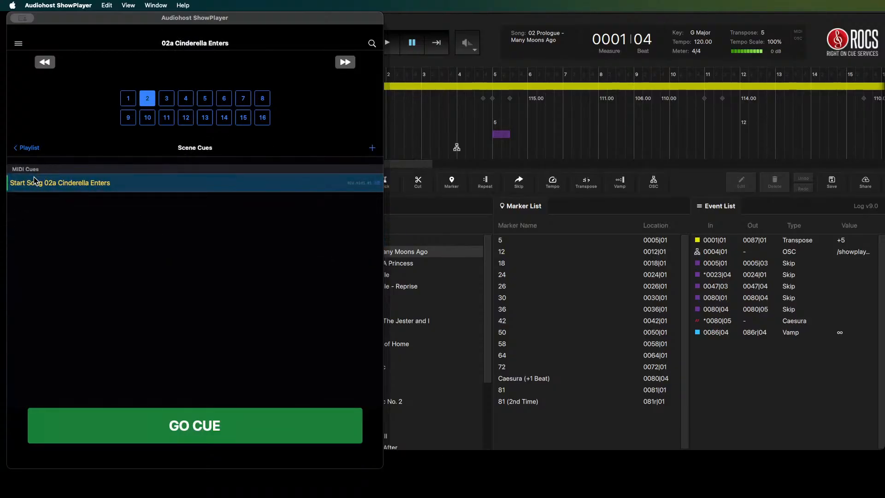
click(50, 64)
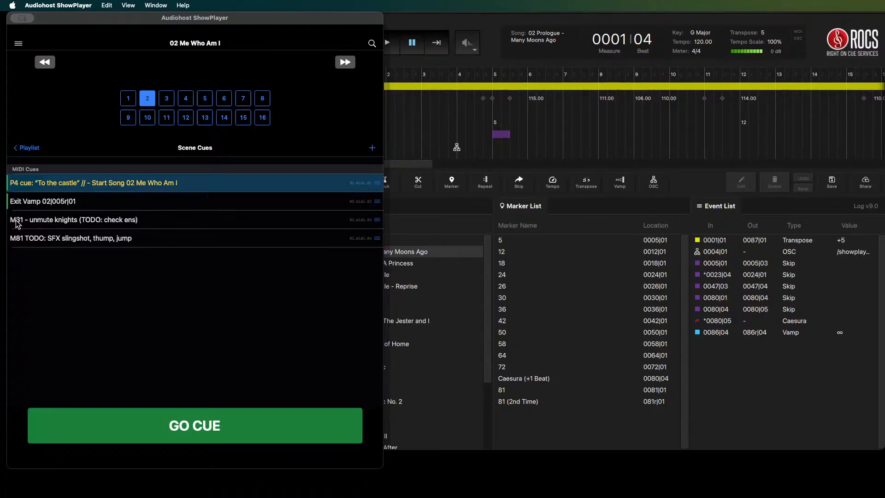
click(46, 221)
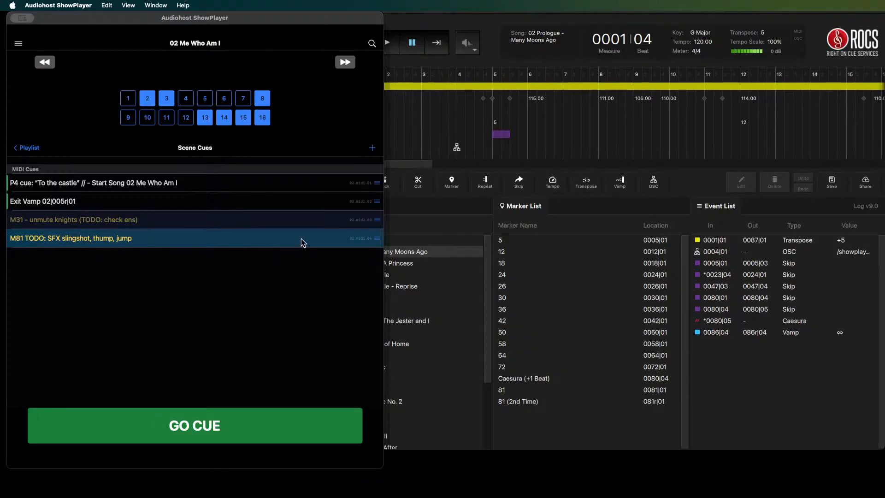
click(236, 239)
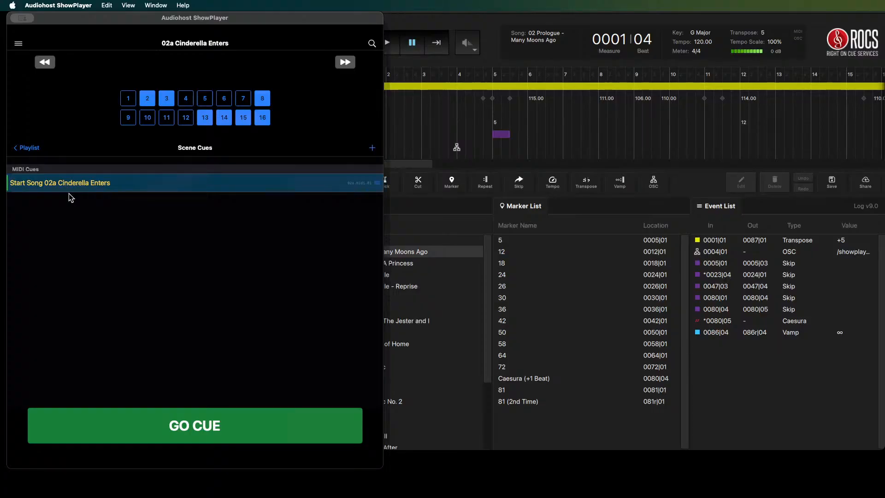
- Prefix the display text of the 02a Cinderella Enters start cue with "P7 applause segue - "
right_click(26, 185)
click(58, 188)
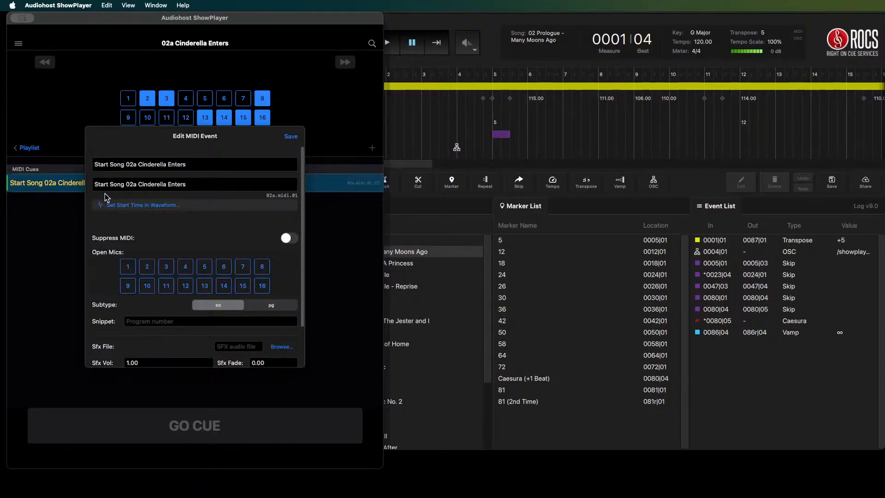
text(P7 applaus)
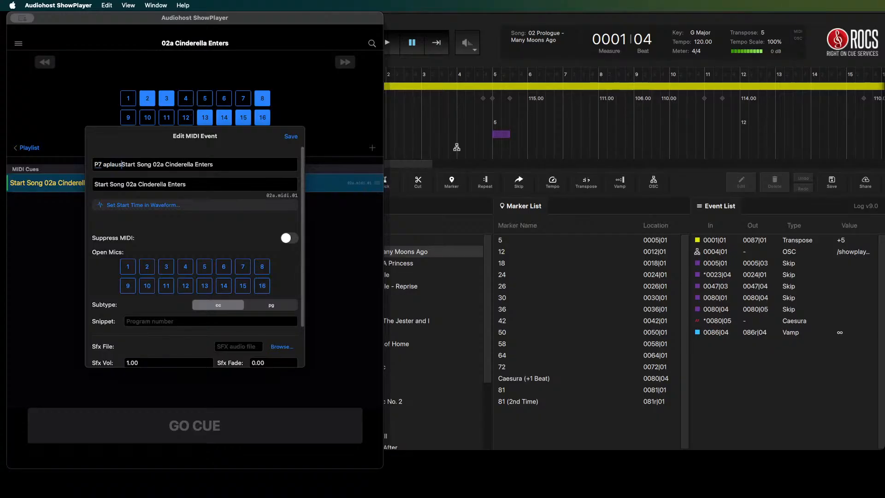
text(e segue -)
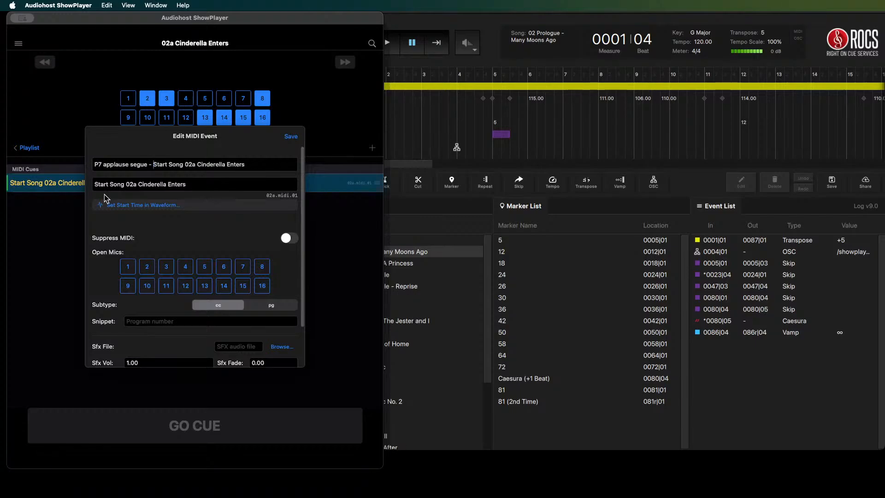
- Try mics 1, 2 and 8 on the 02a start cue, clear them again and save it with all mics closed
click(130, 270)
click(148, 270)
click(262, 272)
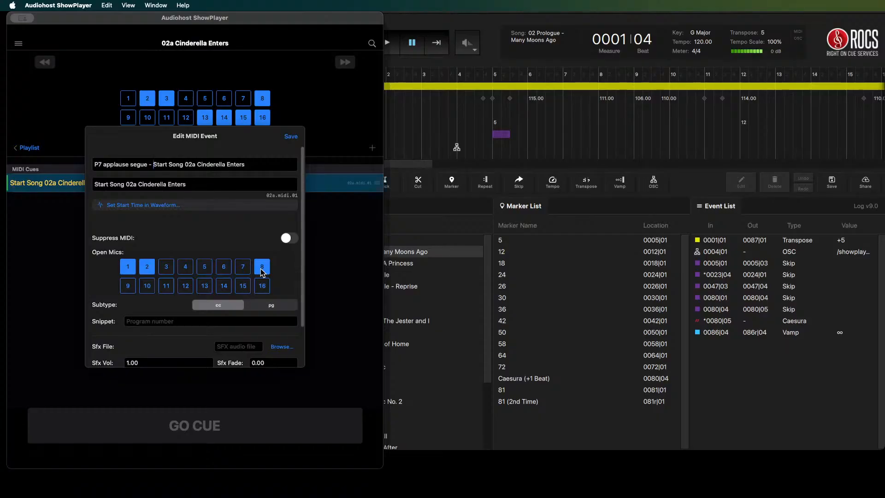
click(261, 270)
click(153, 272)
click(125, 268)
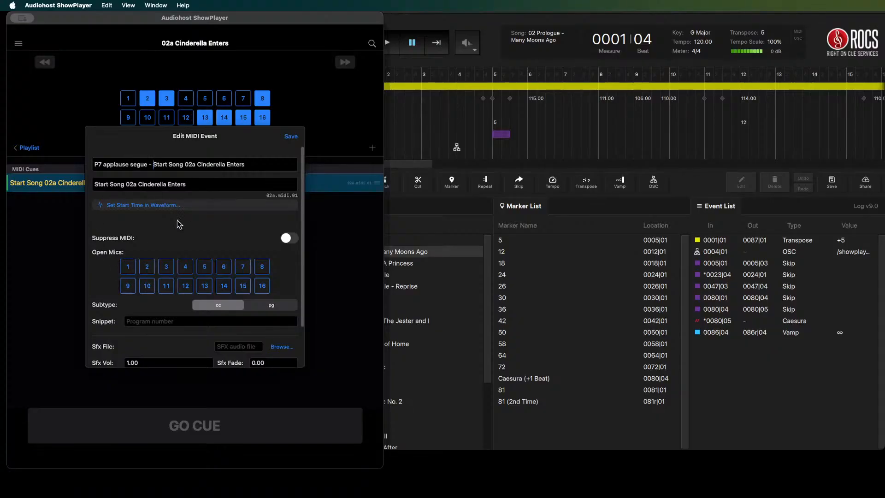
click(291, 136)
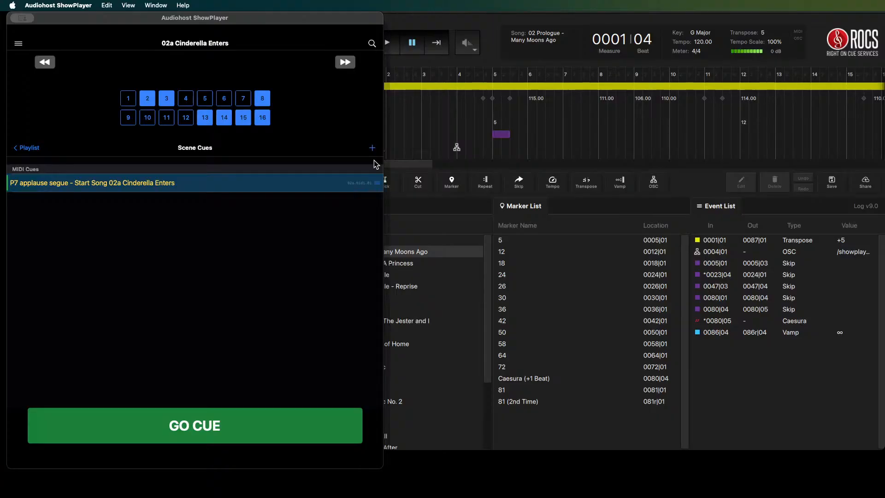
- Check the scene cues of 02b Topher Rides Off and 03 Parade of Purchases, and return to 02a Cinderella Enters
click(28, 148)
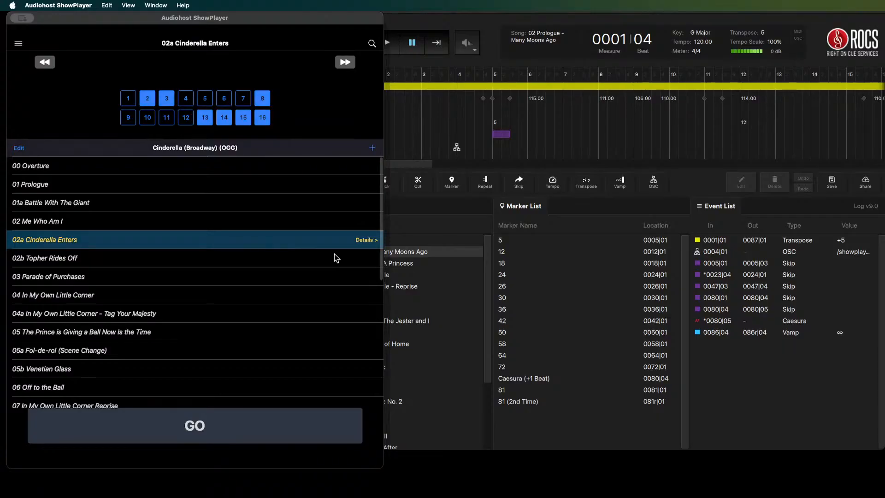
click(358, 258)
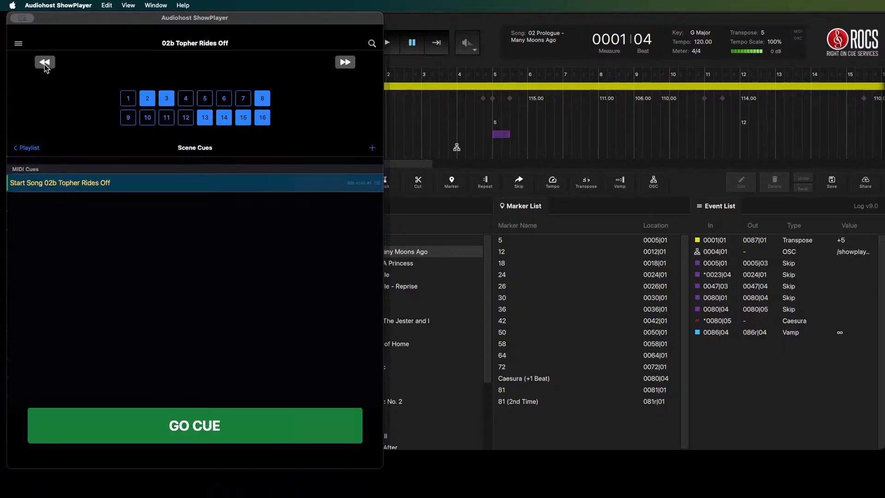
click(28, 147)
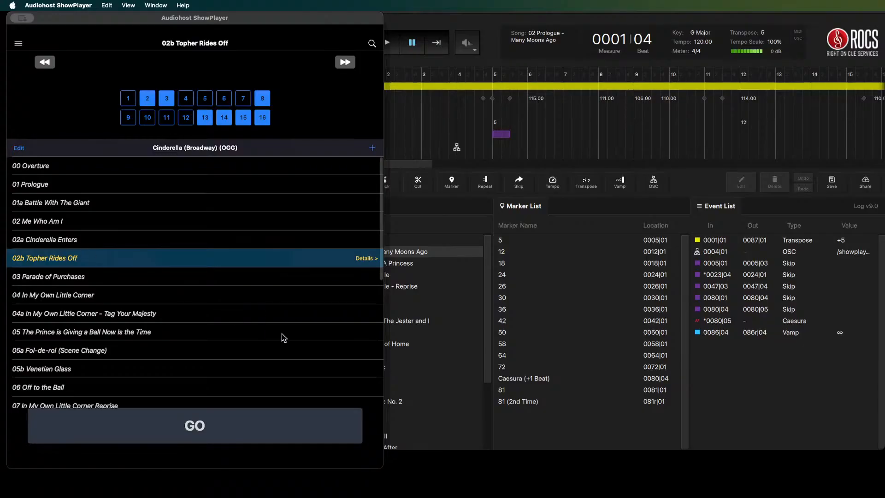
click(368, 277)
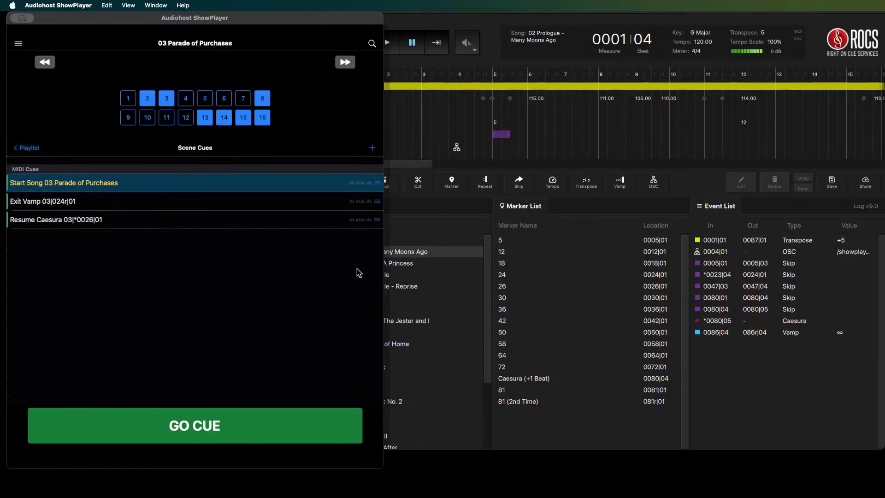
click(27, 148)
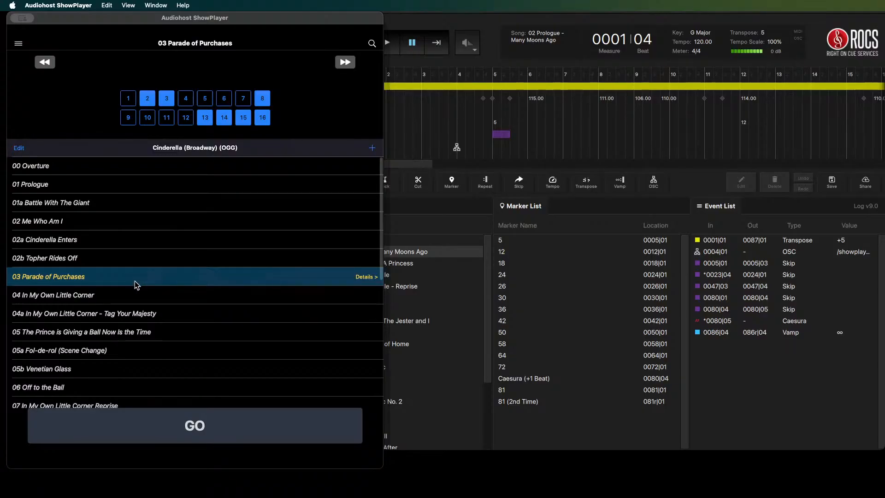
click(149, 242)
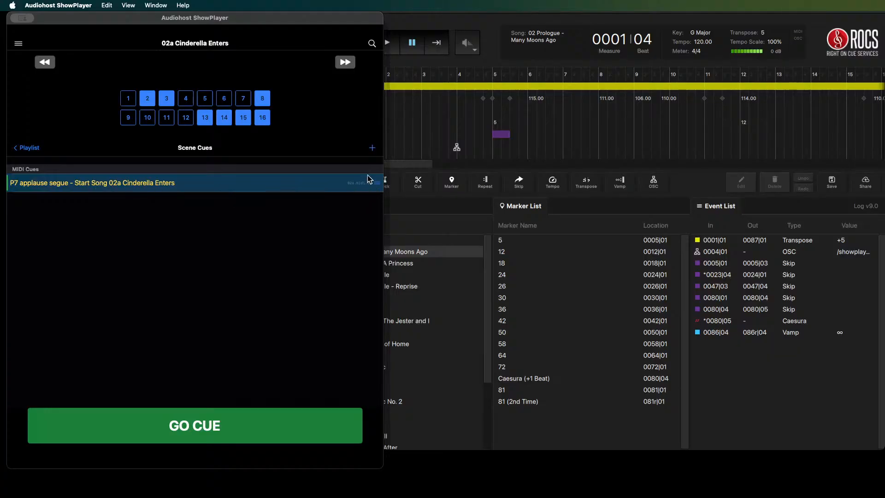
- Start a new MIDI event in 02a Cinderella Enters with only mics 1, 2 and 8 open
click(373, 149)
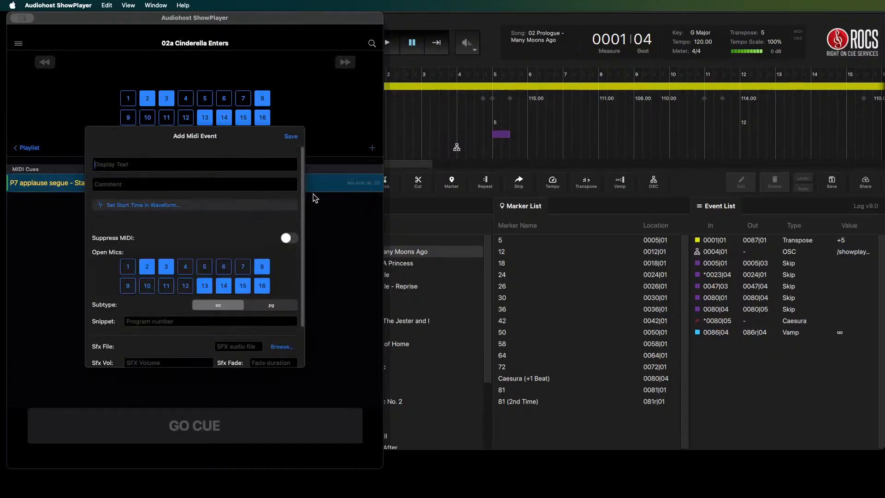
click(147, 266)
click(166, 267)
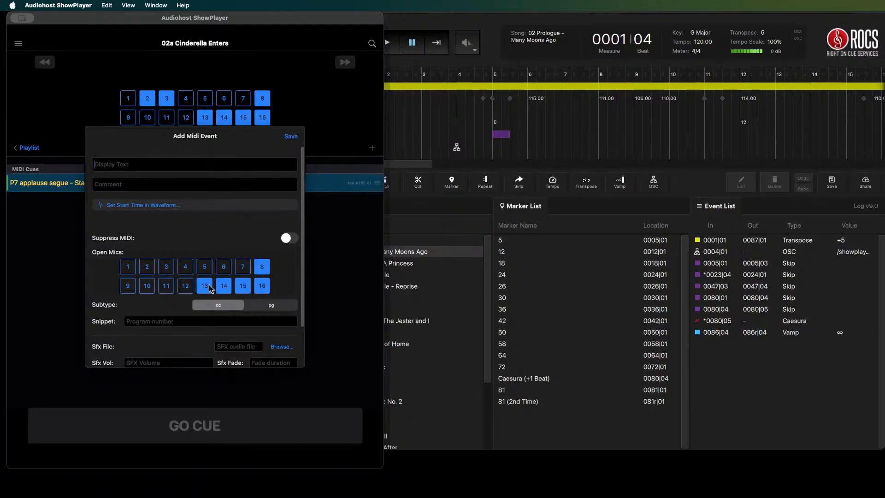
click(262, 286)
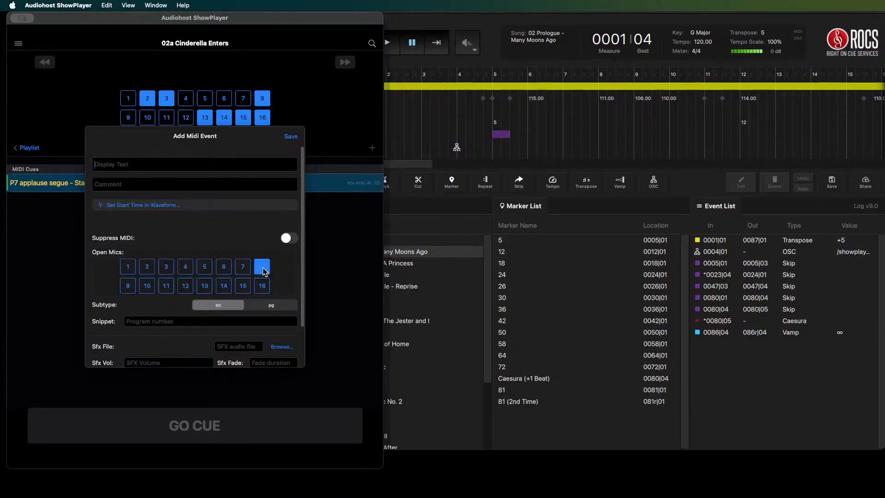
click(262, 267)
click(134, 267)
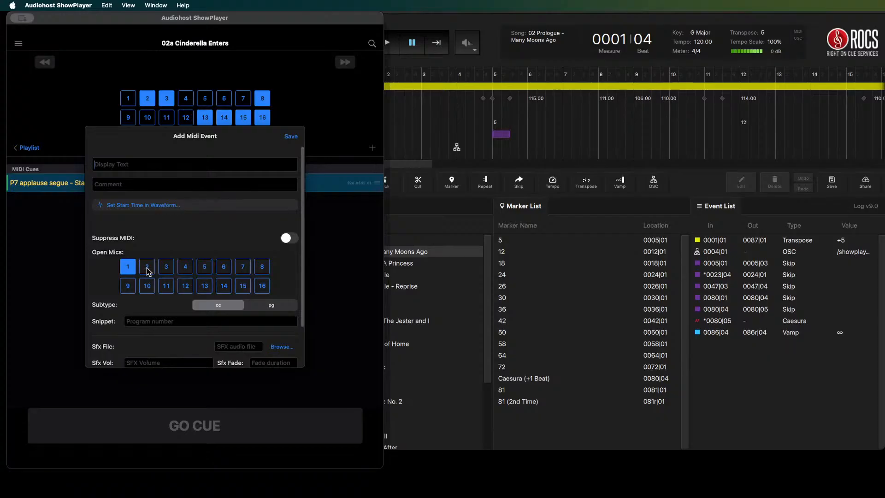
click(147, 267)
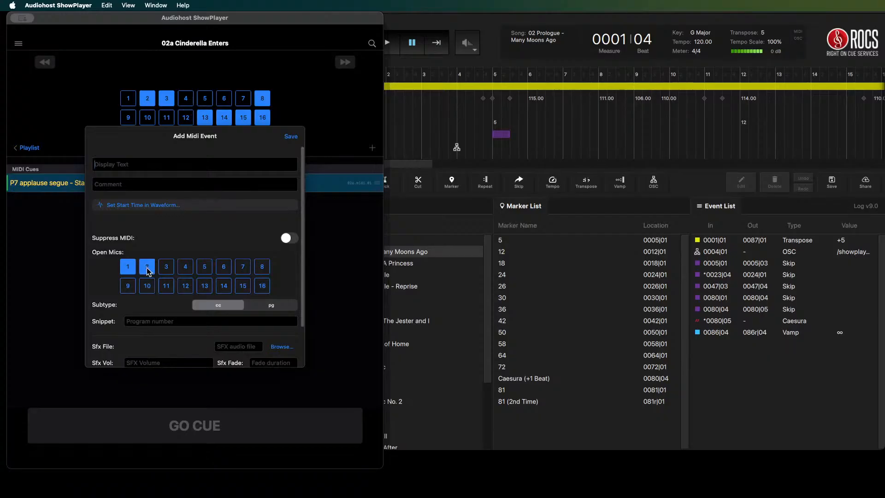
click(260, 270)
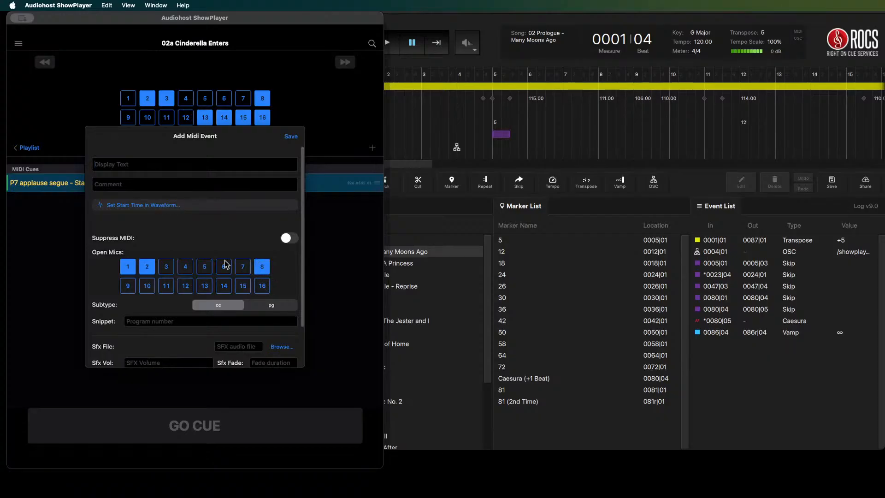
- Set the new event's display text to "M7 open mics" and save it
click(109, 165)
text(m7)
key(Return)
text(open mics)
click(291, 136)
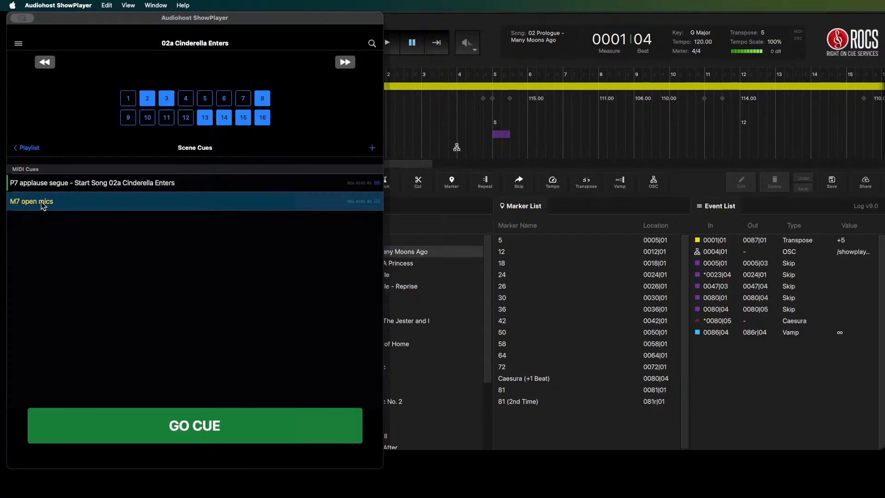
- Test the P7 start cue and the M7 cue, and return to 02a Cinderella Enters
click(86, 185)
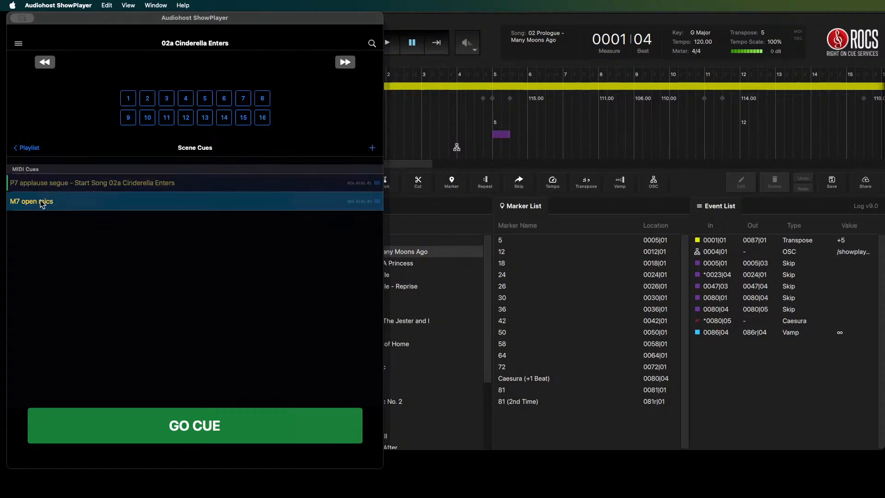
click(71, 203)
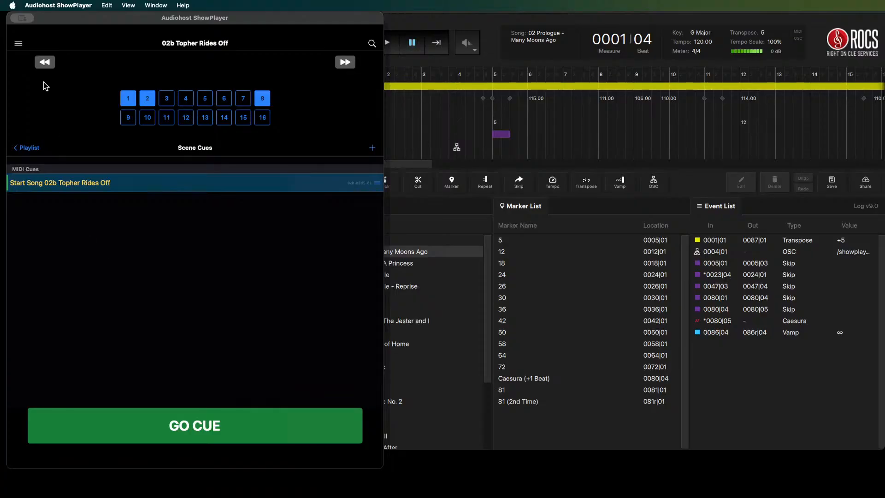
click(45, 64)
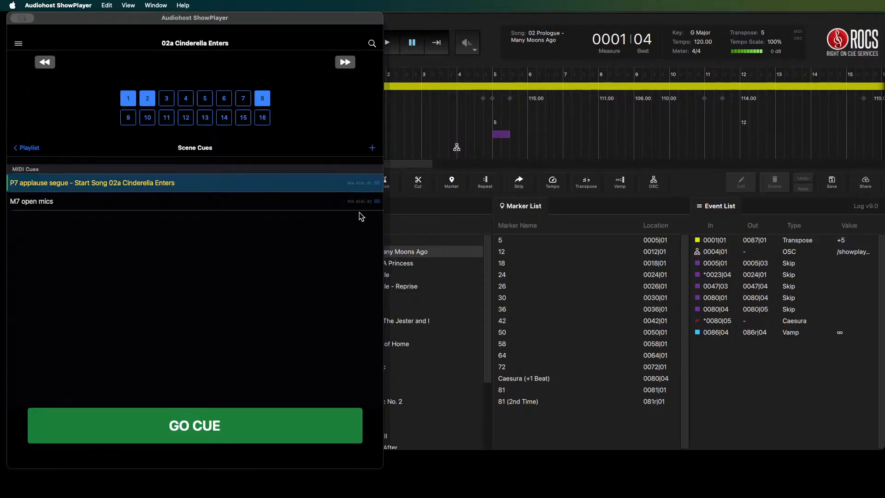
- Start another MIDI event in 02a Cinderella Enters with display text 'P7 cue: "Really?" Ella exits //'
click(373, 150)
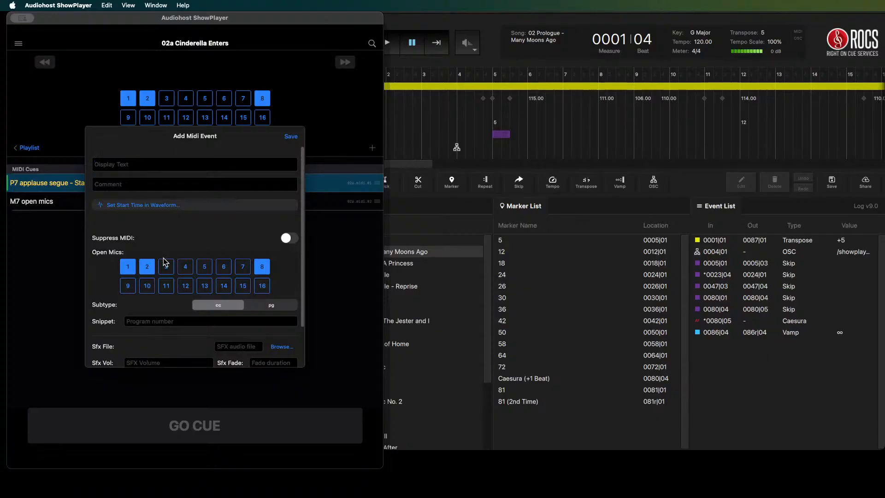
scroll(164, 258, down, 3)
scroll(163, 258, up, 3)
click(119, 165)
text(P)
text(7 cue)
text(: ")
text(Really)
text(?")
text( Ella exi)
text(ts)
text( //)
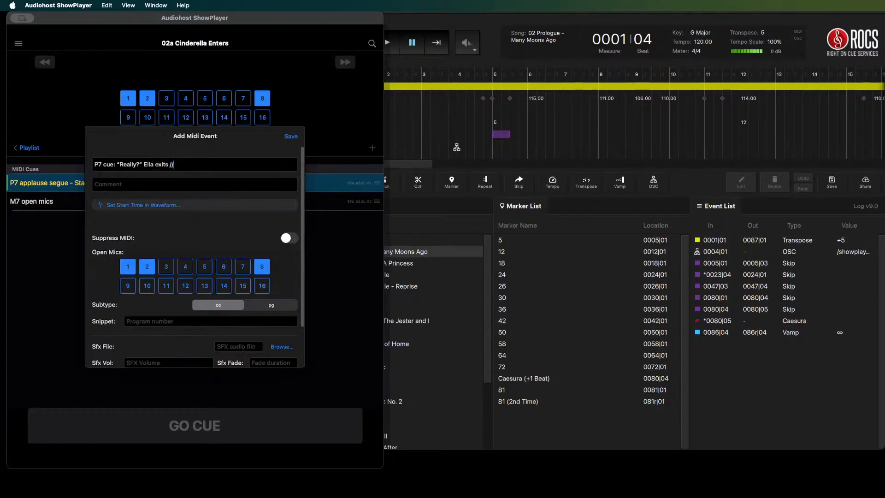
- Open mic 4 alongside mics 1, 2 and 8 for the "Really?" cue and save it
click(127, 268)
click(187, 269)
click(130, 266)
click(293, 139)
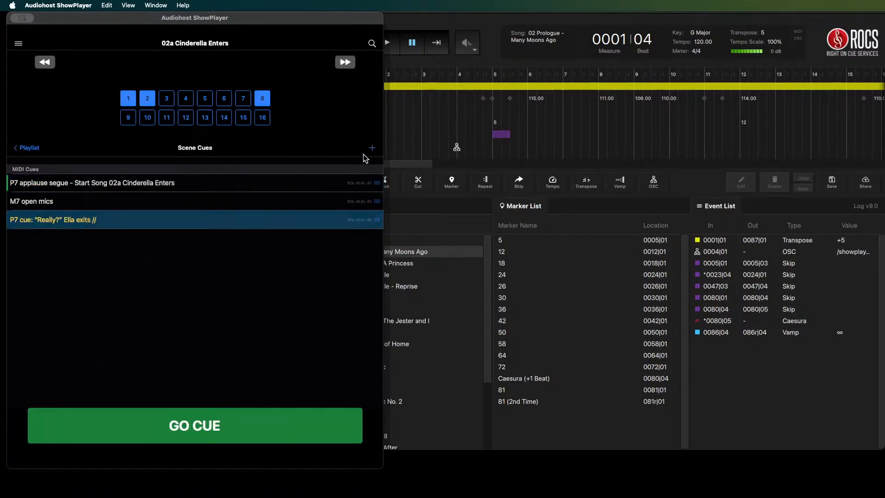
- Add a MIDI event to 02a Cinderella Enters with display text 'P8 cue: "Bless you, kind sir."//' and mics 1, 2, 3, 4 and 8 open
click(371, 148)
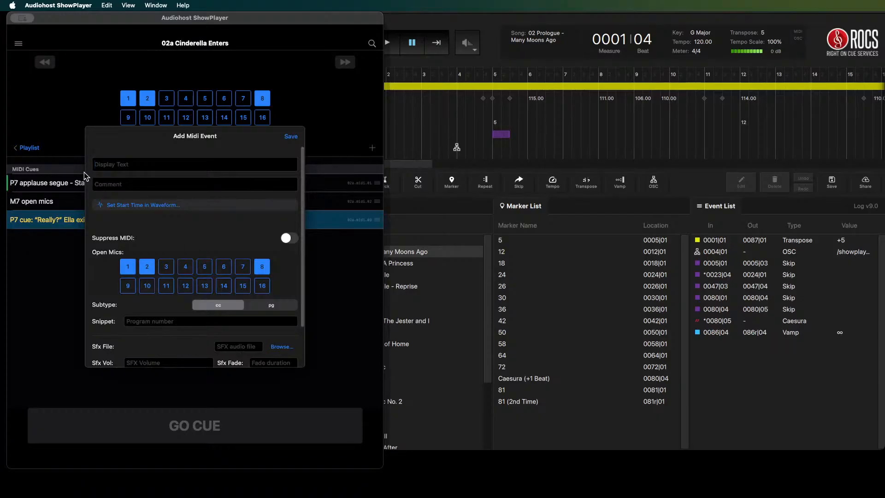
text(p8)
key(Return)
click(186, 268)
click(167, 268)
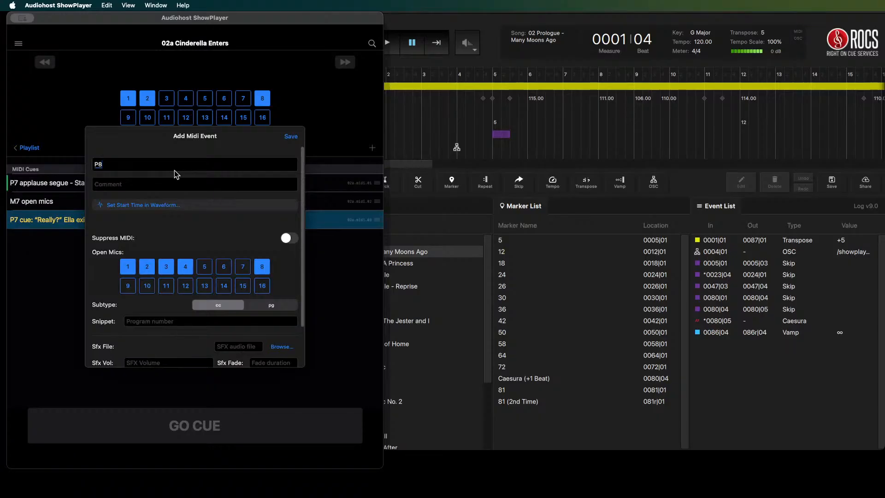
text(cue: "B)
text(less you, k)
text(ind si)
text(r.)
text("//)
click(287, 138)
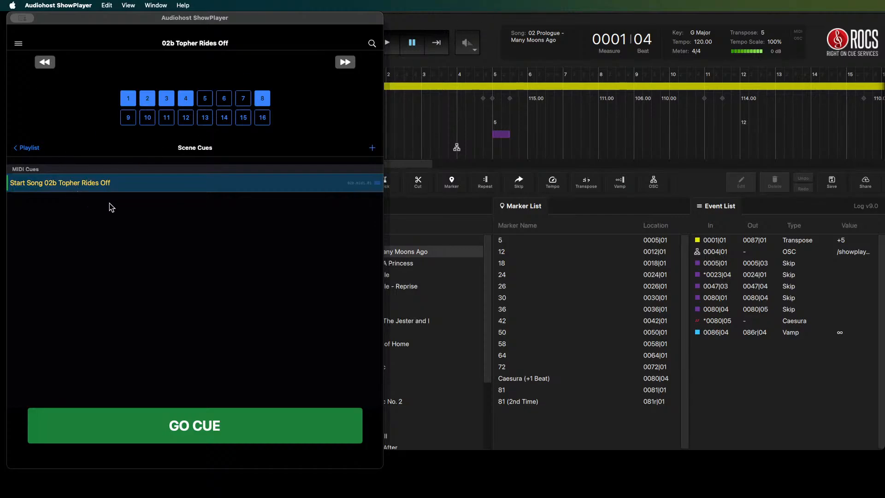
click(343, 63)
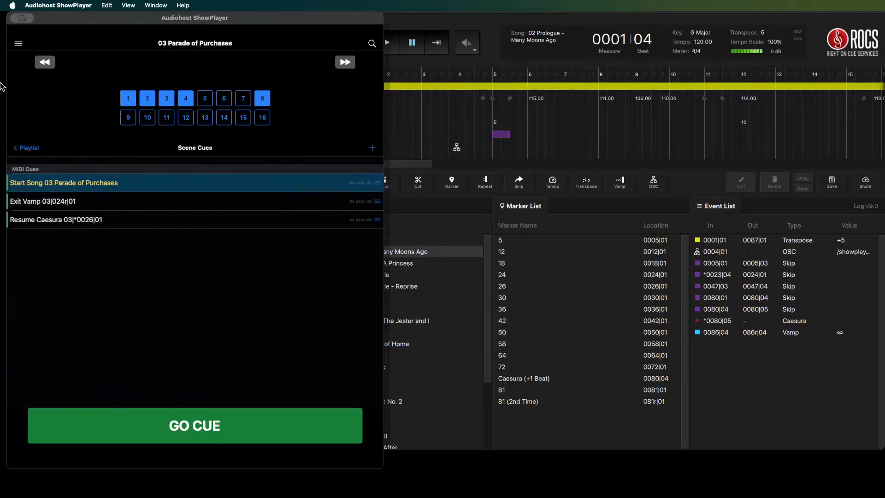
click(45, 65)
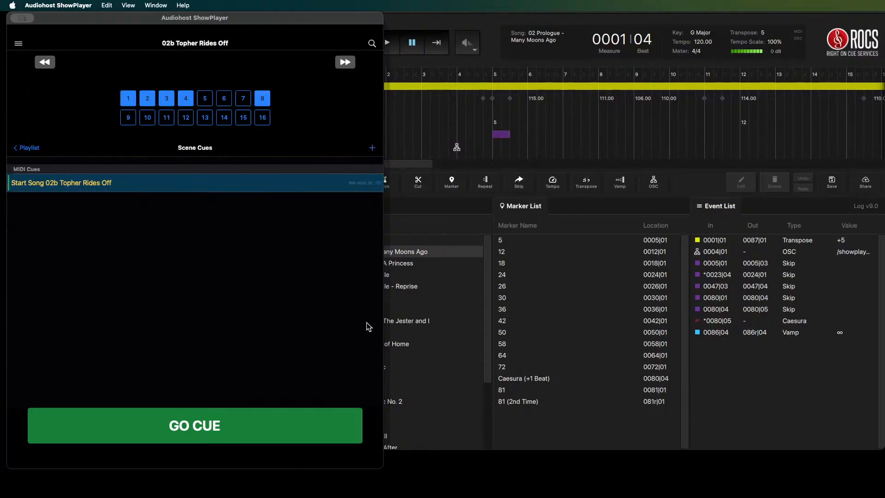
click(214, 483)
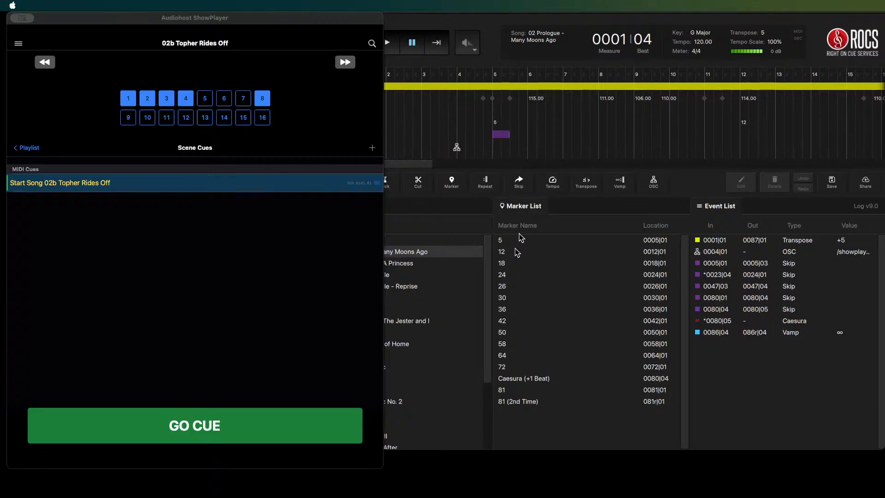
drag(520, 235, 410, 253)
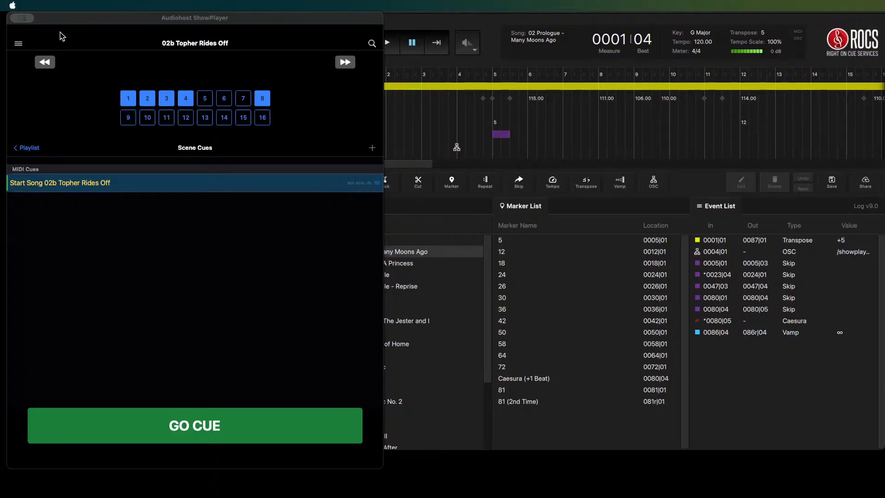
click(296, 29)
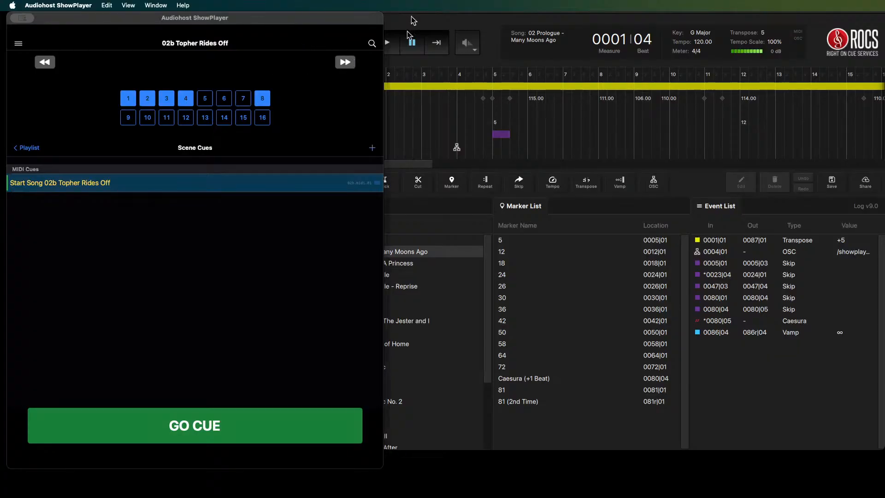
click(457, 21)
click(276, 19)
- Prefix the 02b start cue's display text with 'P8 cue: "I'm standing right here." // -', open mics 1, 2 and 3, and save
right_click(36, 184)
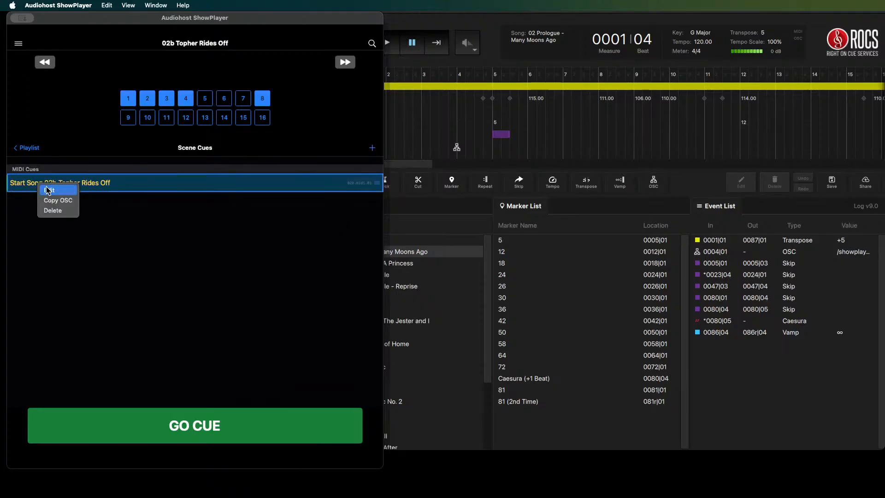
click(59, 190)
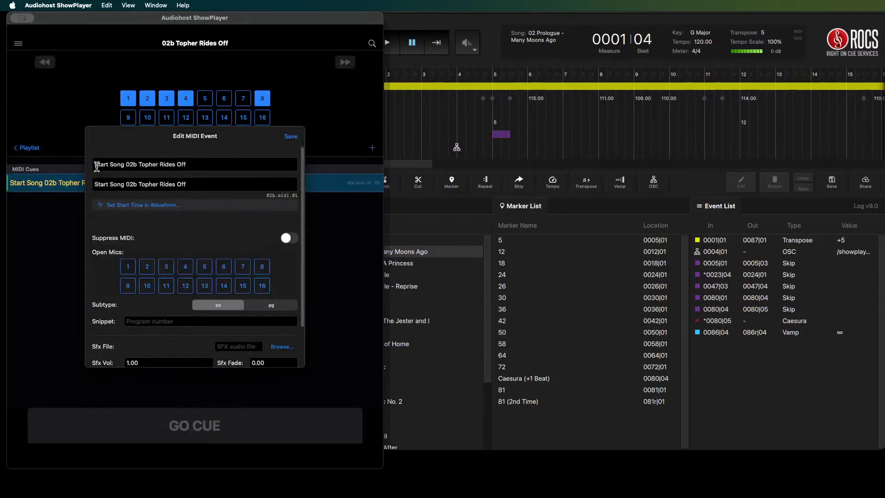
click(94, 166)
text(P8 cue)
text(: "I'm )
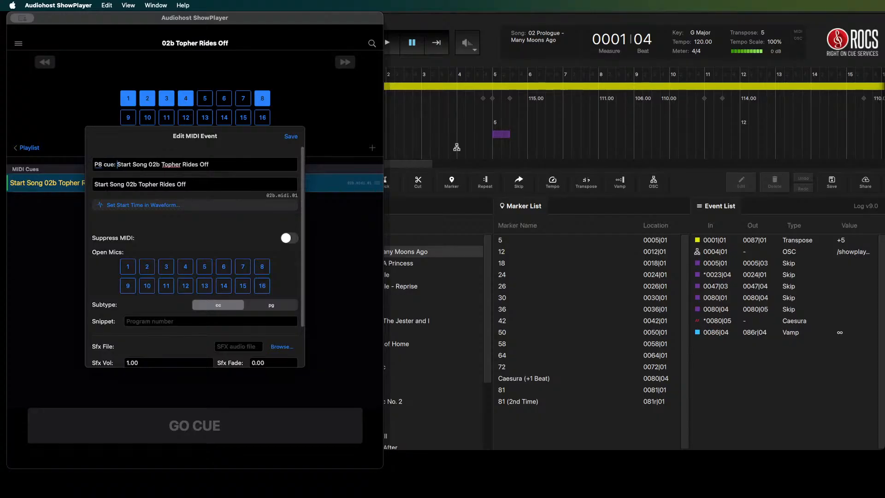
text(standing right)
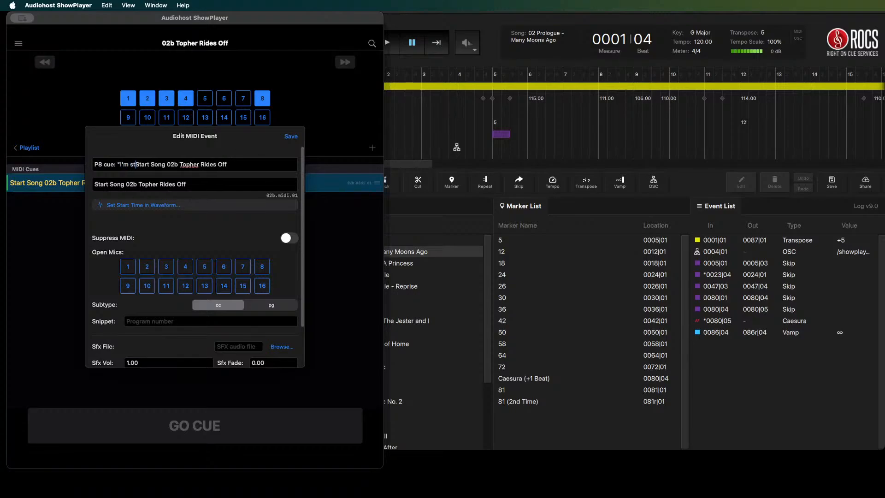
text( here." )
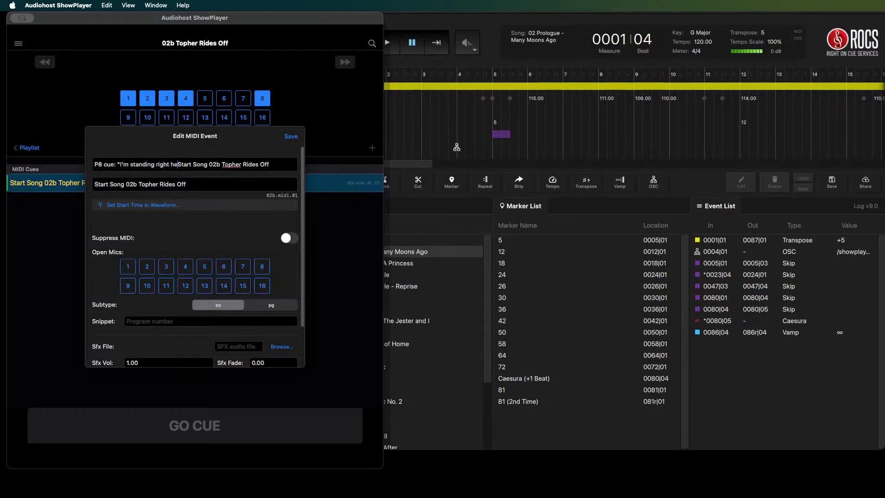
text(// )
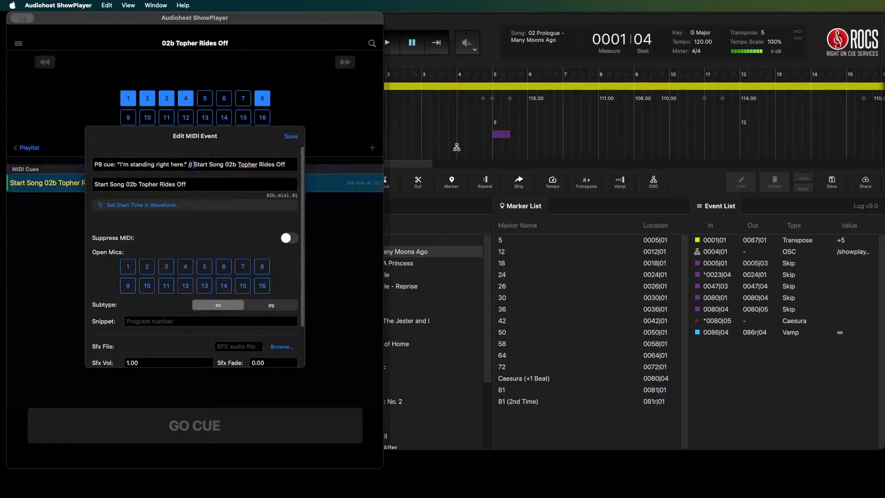
text(-)
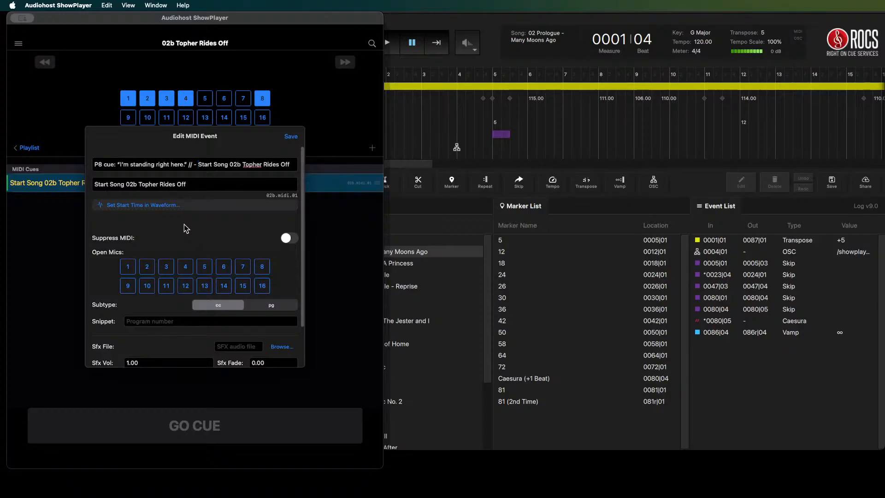
click(129, 267)
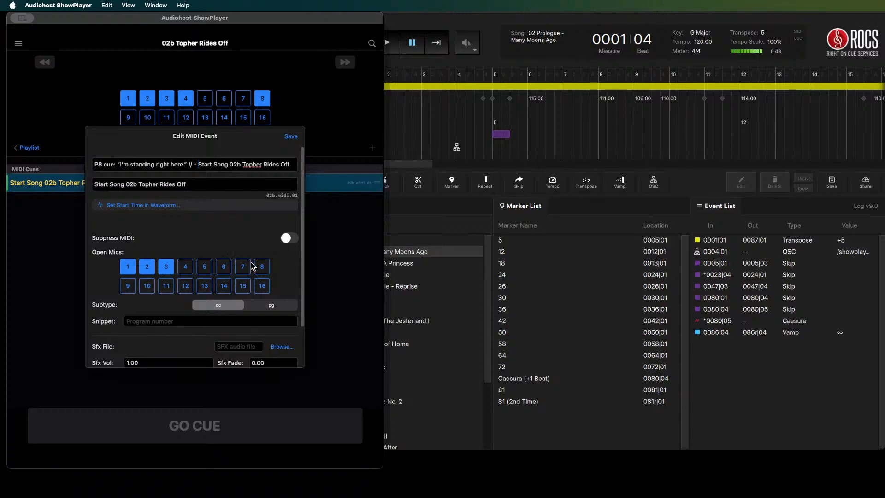
click(290, 137)
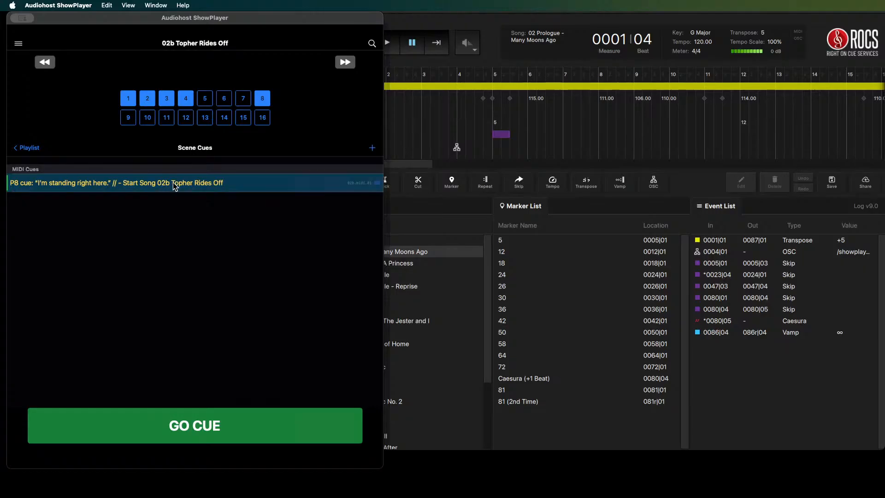
- Start a MIDI event in 02b Topher Rides Off with display text 'P8 cue: "Buttercup"// TODO: add caesura to StageTacks (13|1)'
click(372, 148)
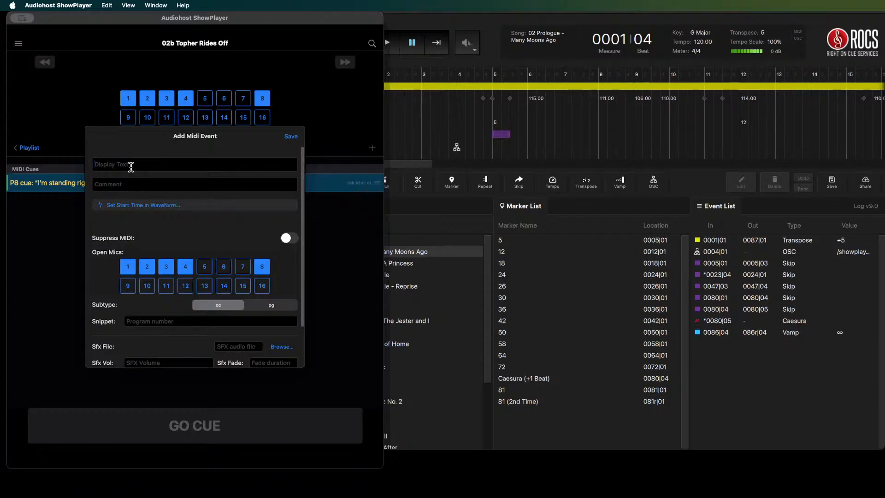
text(P8 cue: “Buttercup”// TOO)
key(BackSpace)
text(DO: add caesura to Stage)
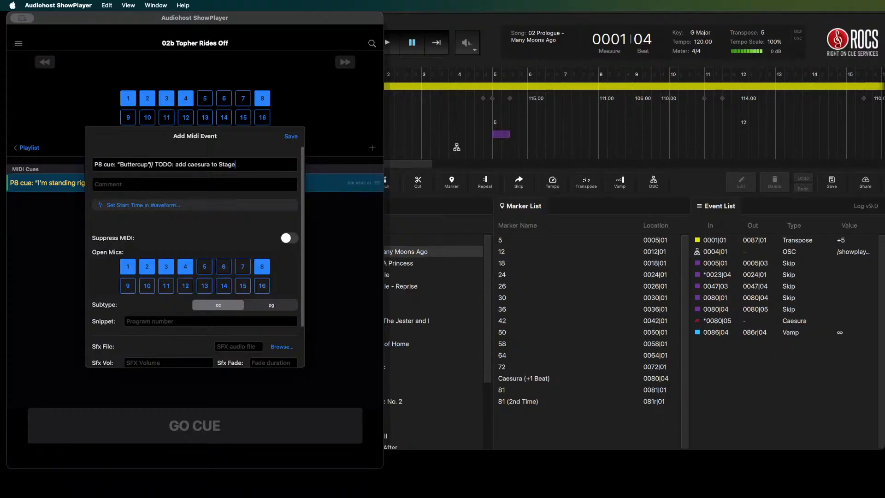
text(Tacks)
click(596, 482)
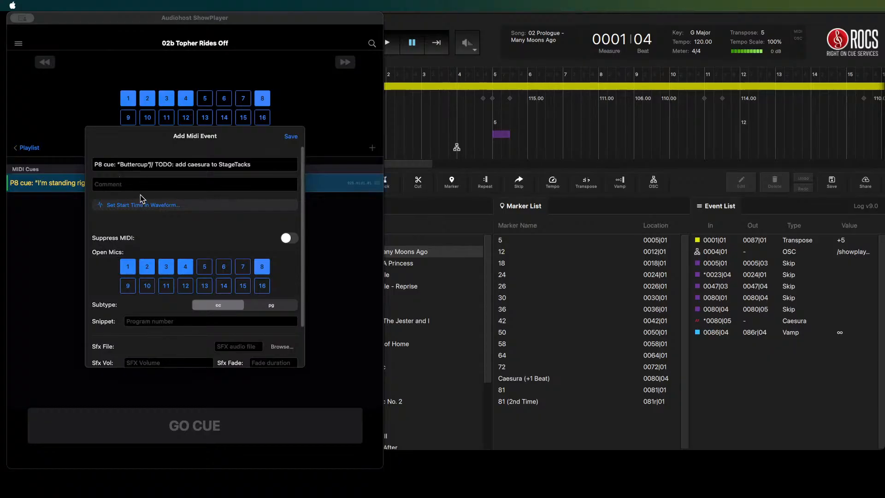
click(143, 150)
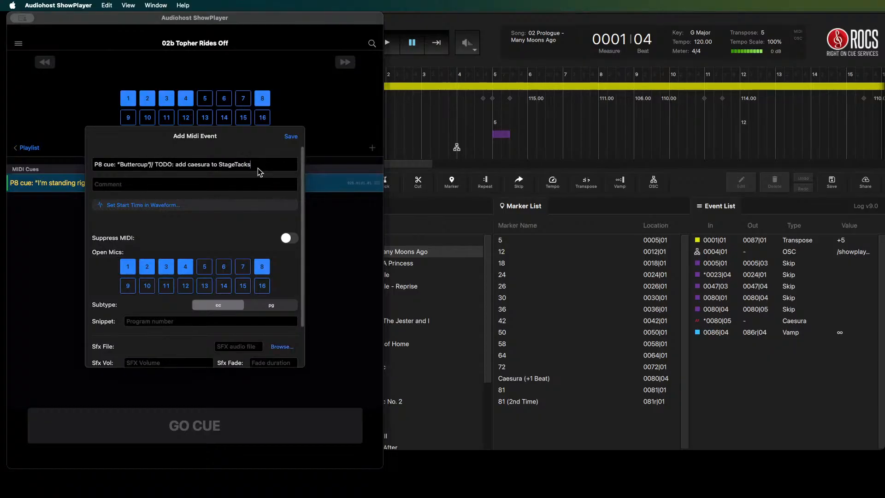
text((13|1))
- Leave only mics 1, 2 and 4 open for the "Buttercup" event and save it
click(263, 267)
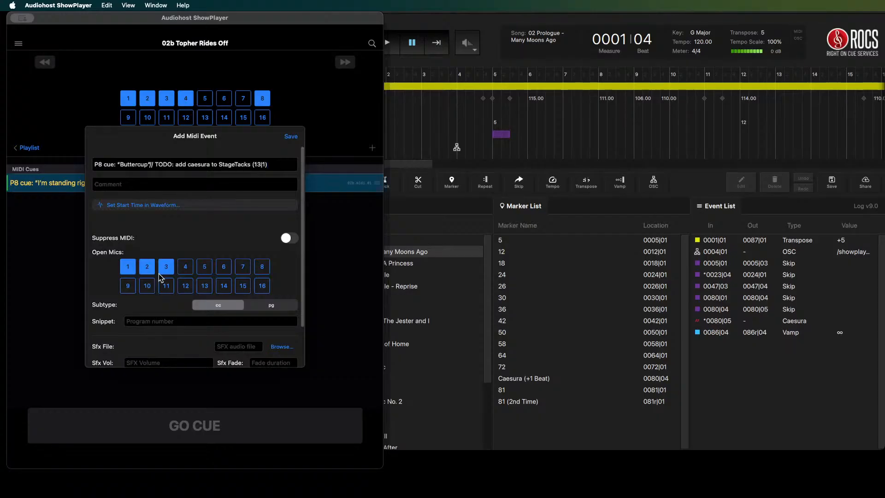
click(184, 268)
click(165, 267)
click(292, 138)
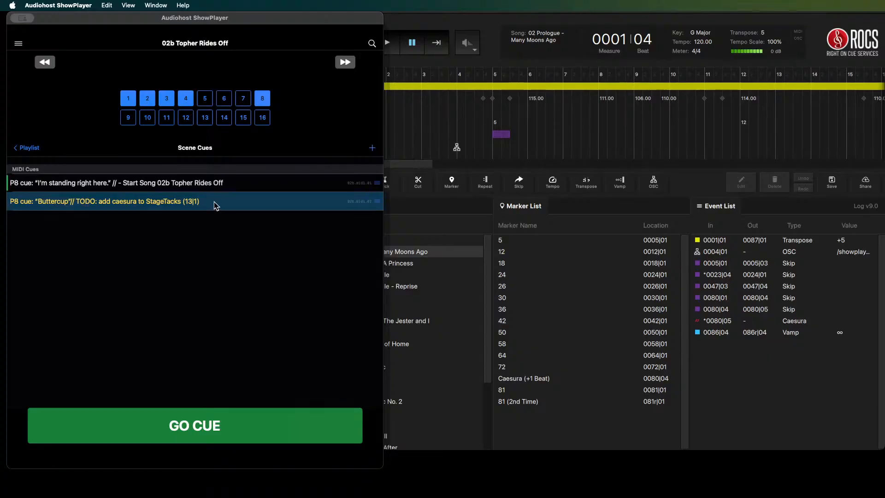
- Fire the "Buttercup" cue to apply its mics and return to 02b Topher Rides Off
click(372, 149)
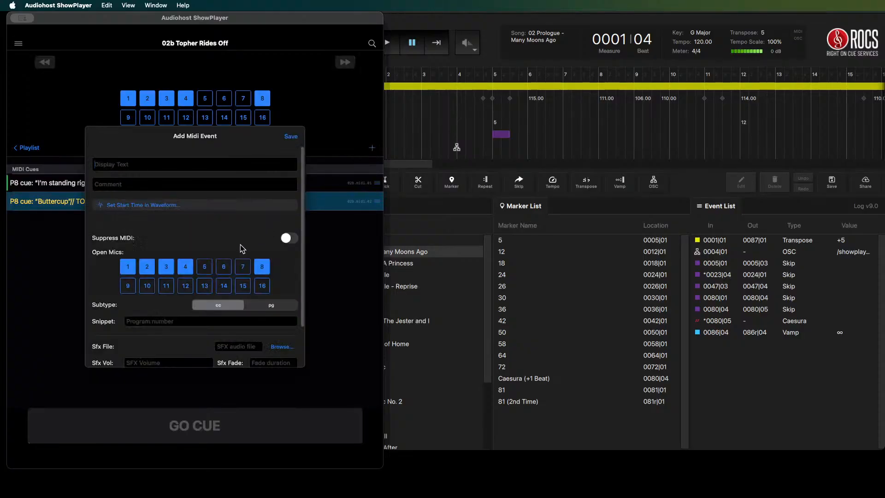
click(49, 303)
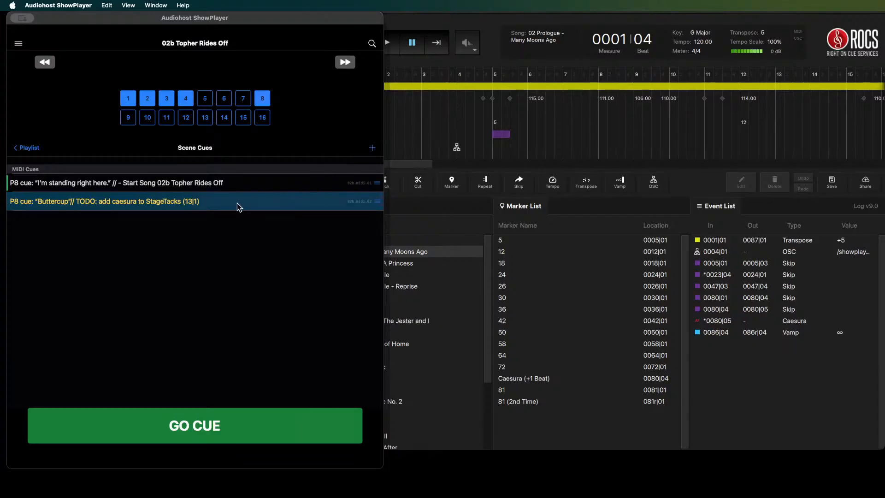
key(space)
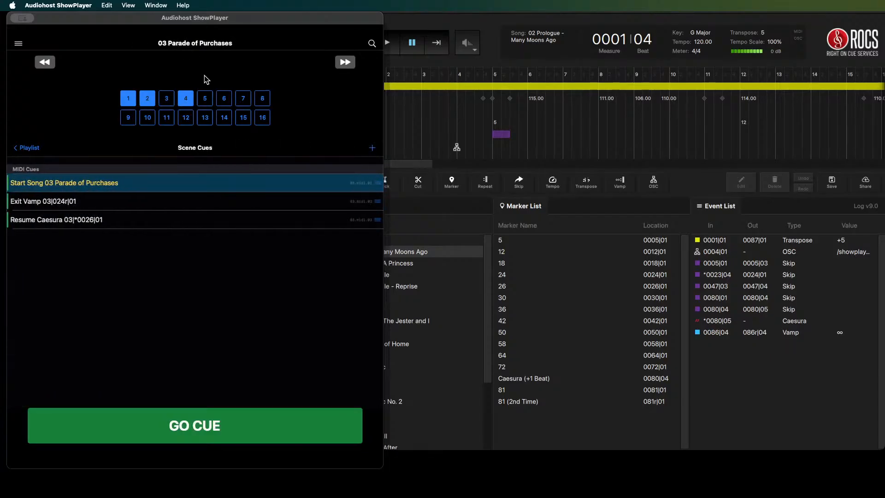
click(44, 63)
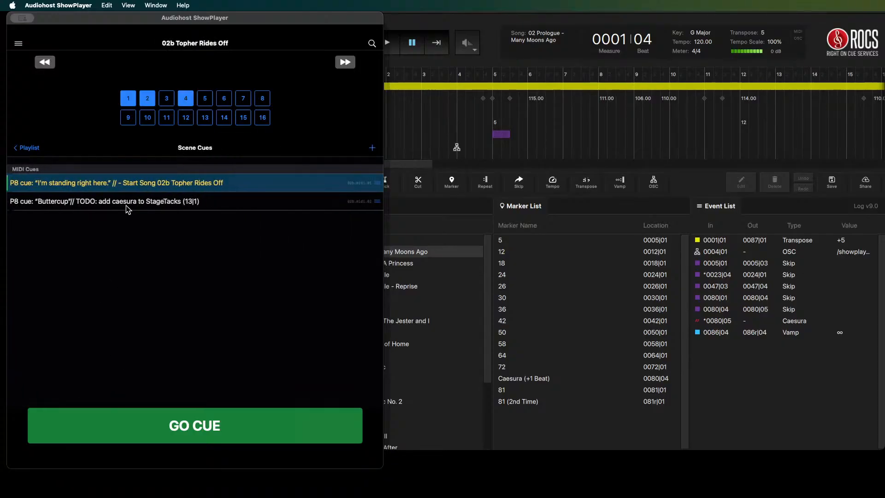
- Add a MIDI event to 02b with display text "M20 mute guys" that leaves only mics 1 and 4 open, and save it
click(372, 148)
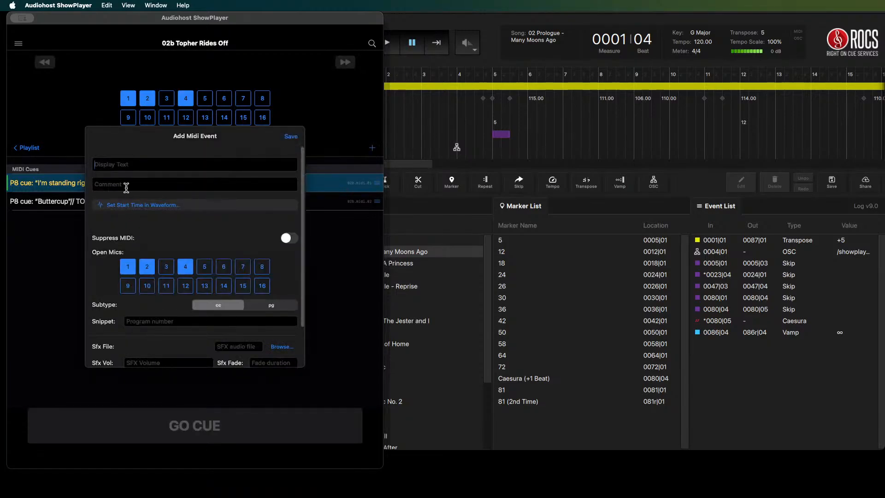
text(m)
text(20)
click(128, 268)
click(149, 267)
click(128, 267)
text(mute guys)
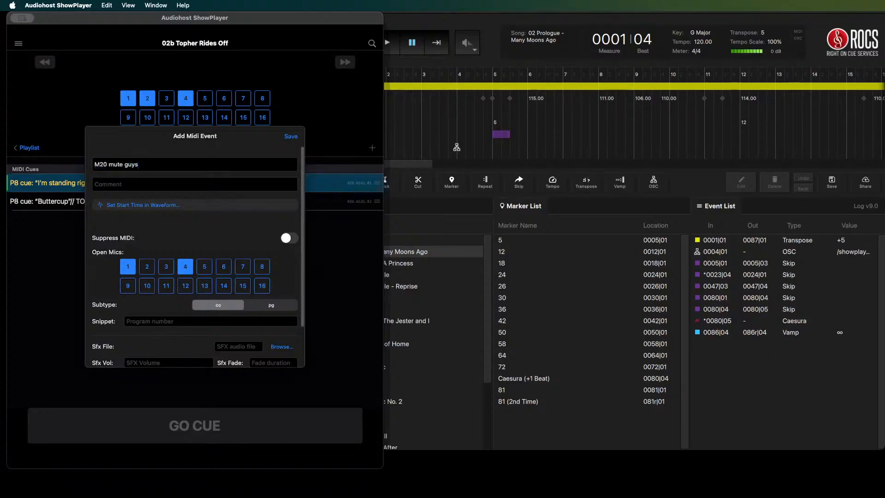
click(291, 137)
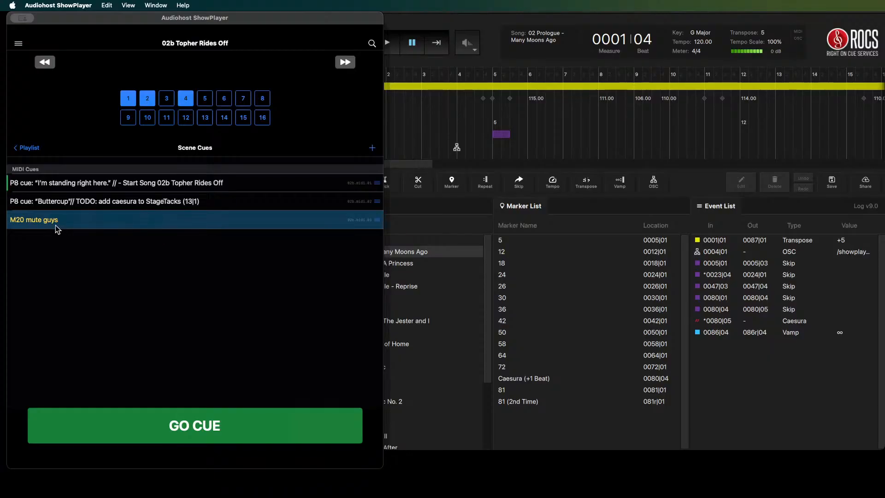
- Add a MIDI event to 02b with display text 'P9 cue: "Marie, please take this coin."//' and mics 1, 4 and 9 open, and save it
click(372, 149)
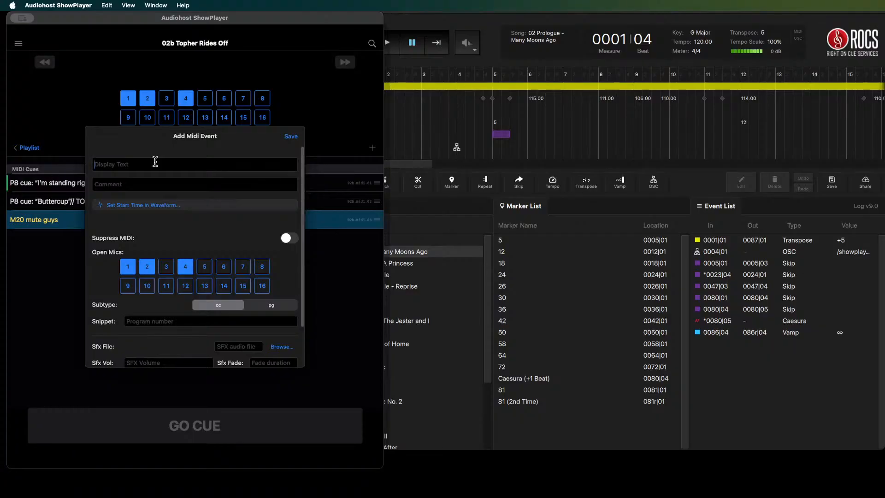
text(P9 cue:)
text("Marie, please take this coin.")
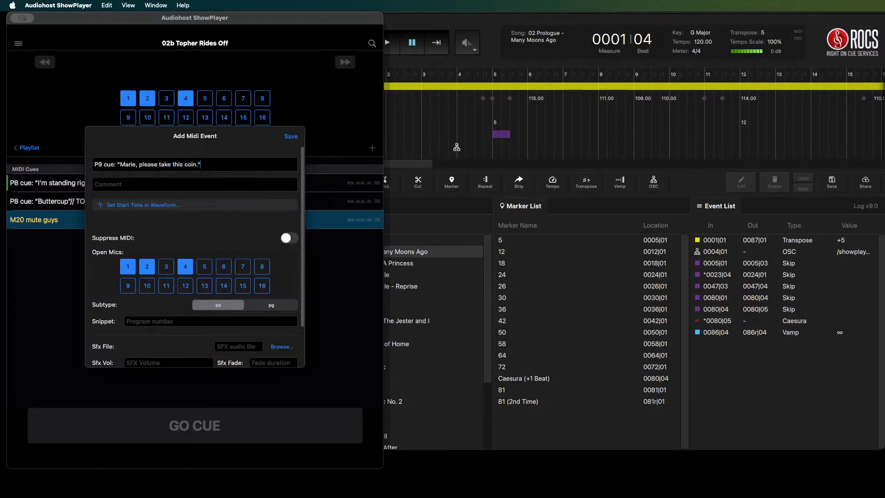
text(//)
click(129, 267)
click(132, 268)
click(147, 270)
click(131, 283)
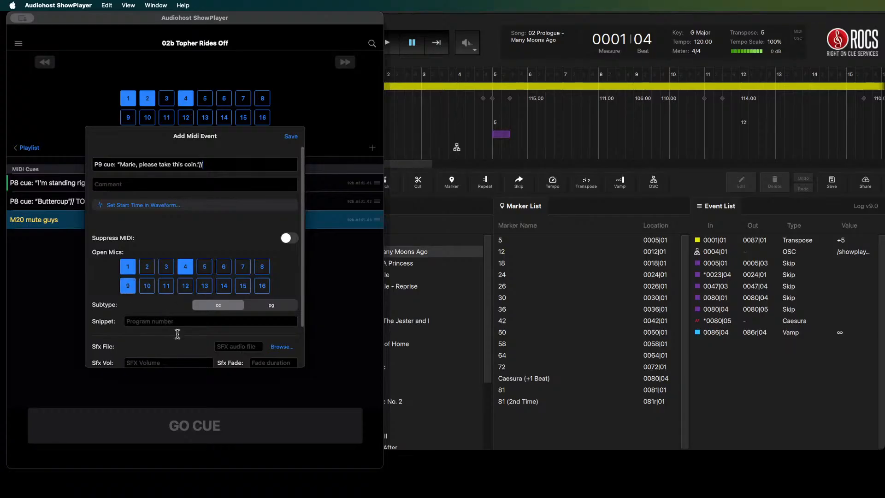
click(200, 480)
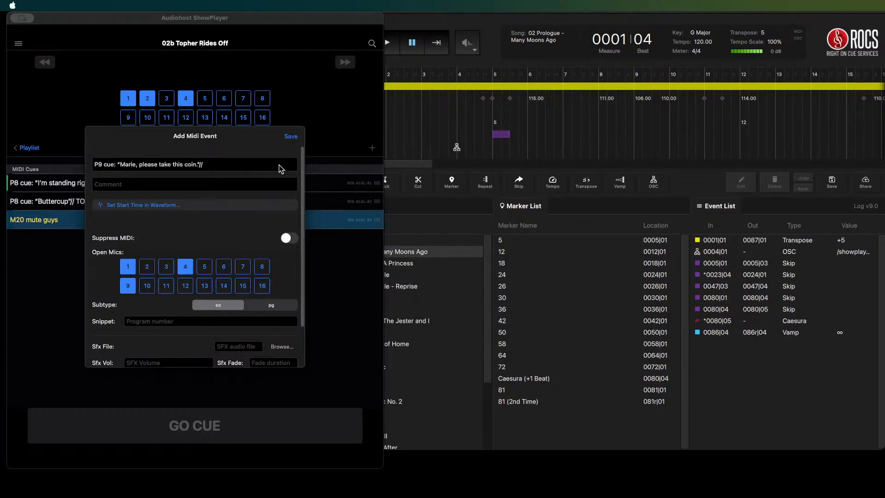
click(291, 138)
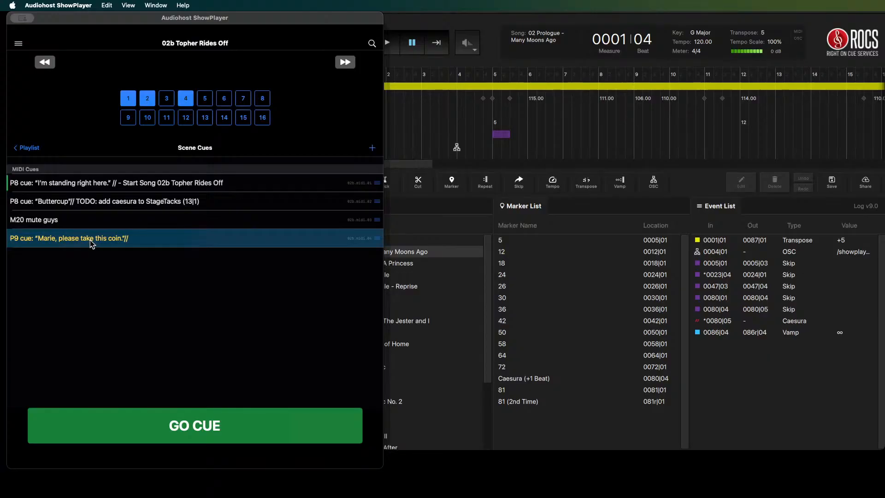
- Create a MIDI event in 02b with display text 'P10 cue: “...riddles our government.”//' and mics 1, 2, 4 and 5 open
click(373, 149)
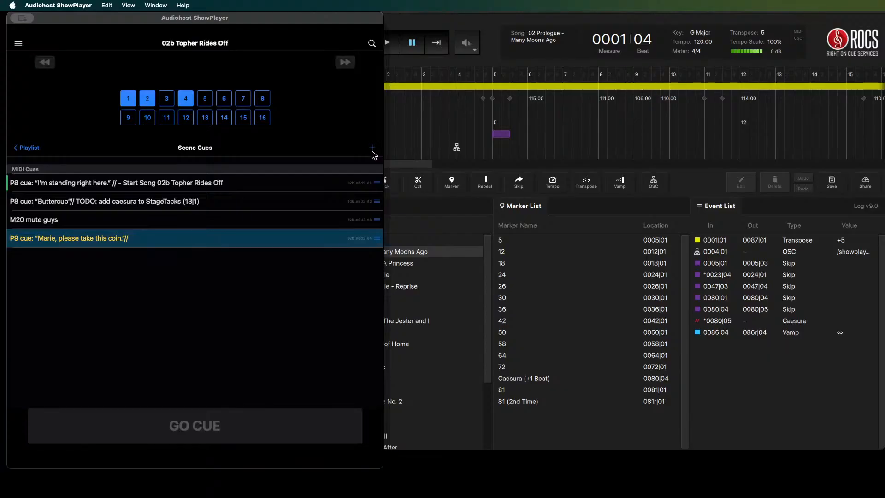
text(p10)
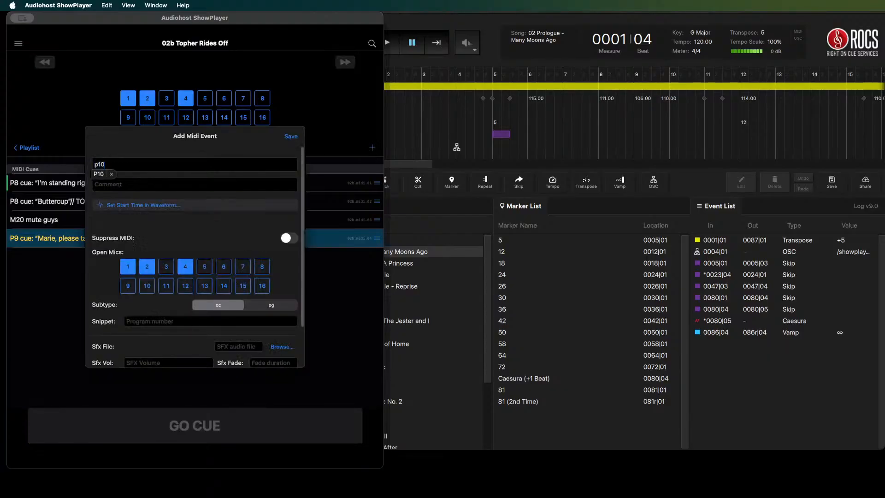
text( cue: “...riddles our g)
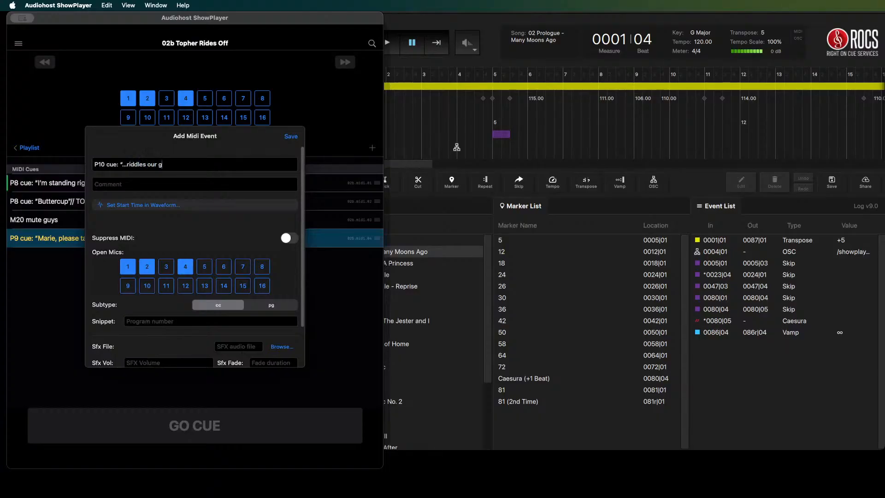
text(overnment.”//)
click(204, 268)
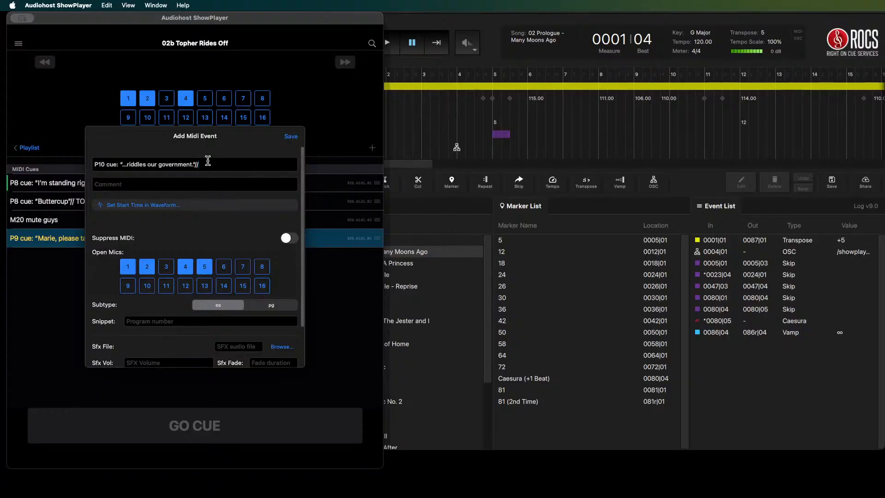
- Append ')(Madame offstage)' to the new P10 event's display text, save it and fire the cue to advance to 03 Parade of Purchases
text(/ )(madame offstage))
key(Left)
key(Delete)
text(M)
click(290, 138)
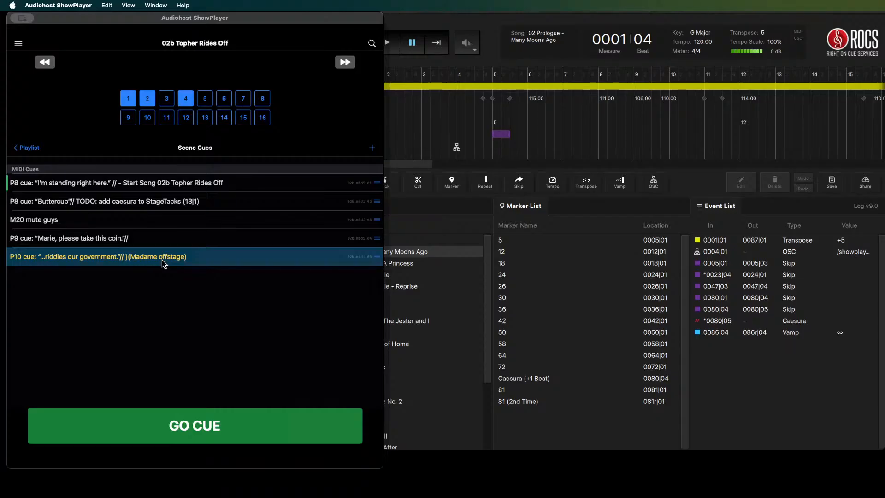
key(space)
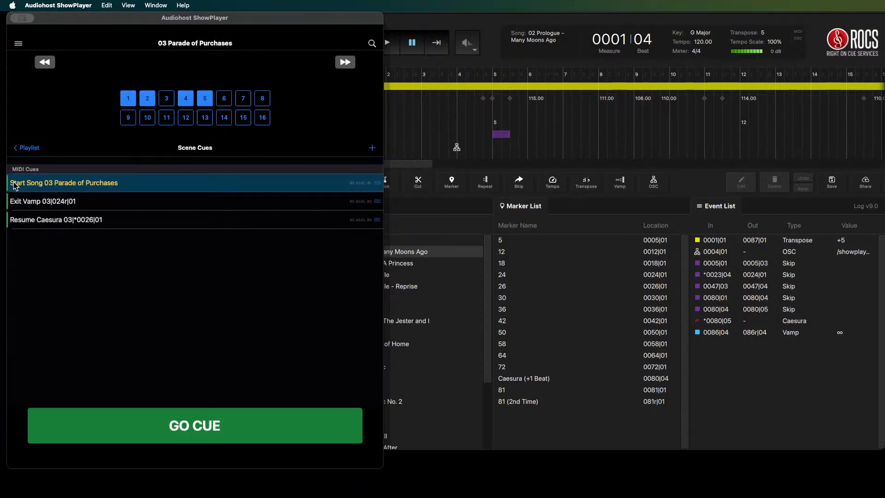
- Edit the Start Song 03 Parade of Purchases event, prefixing its display text with 'P10 cue: “Cinderella!”'
right_click(39, 181)
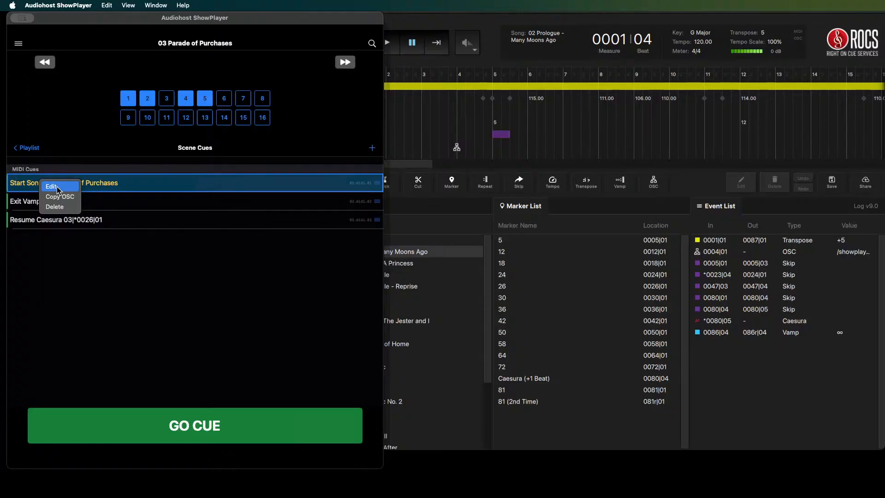
click(57, 186)
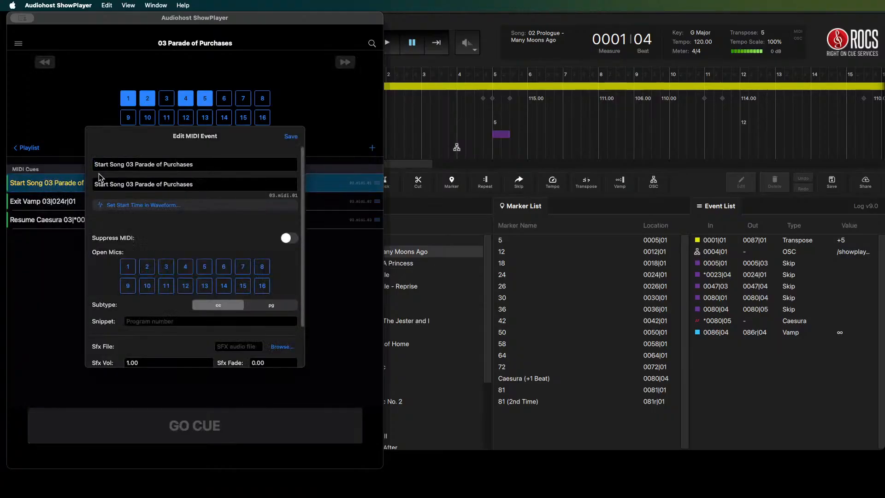
text(p10)
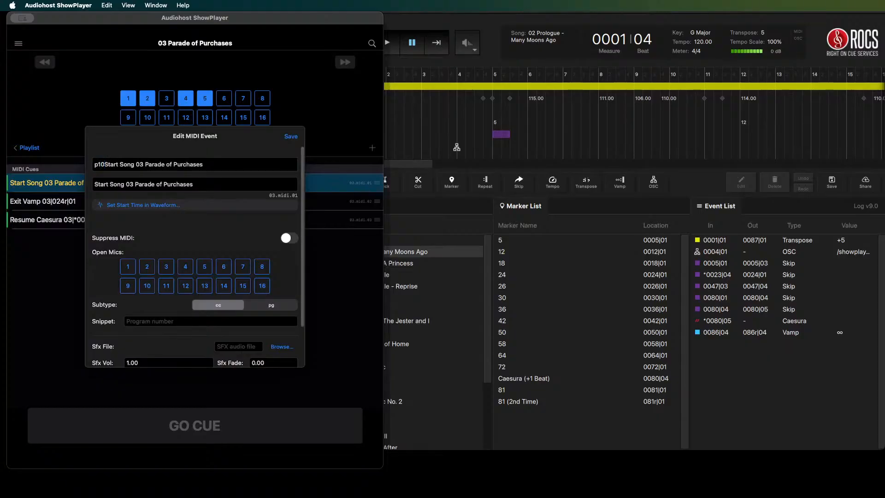
text( cue:)
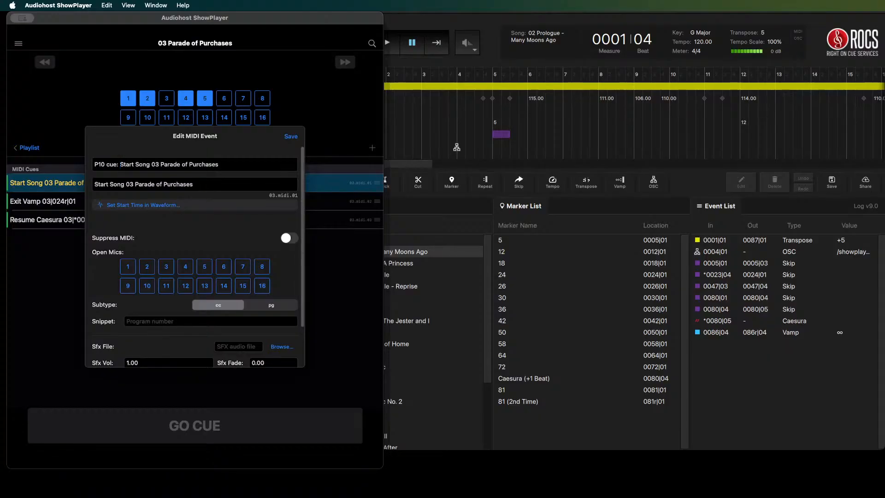
text("Cindere)
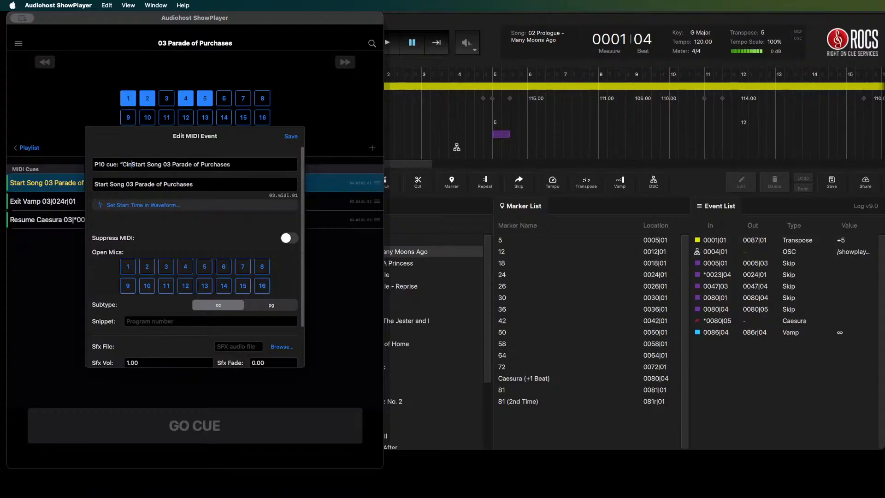
text(lla")
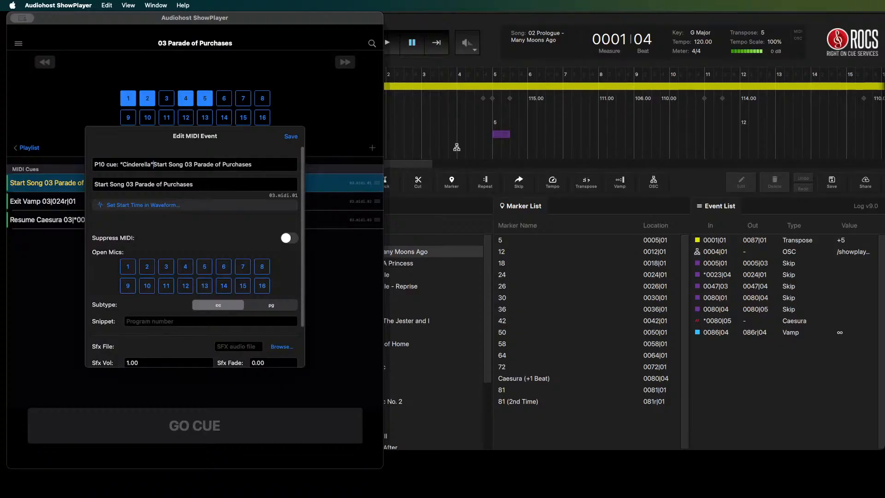
key(BackSpace)
text(!")
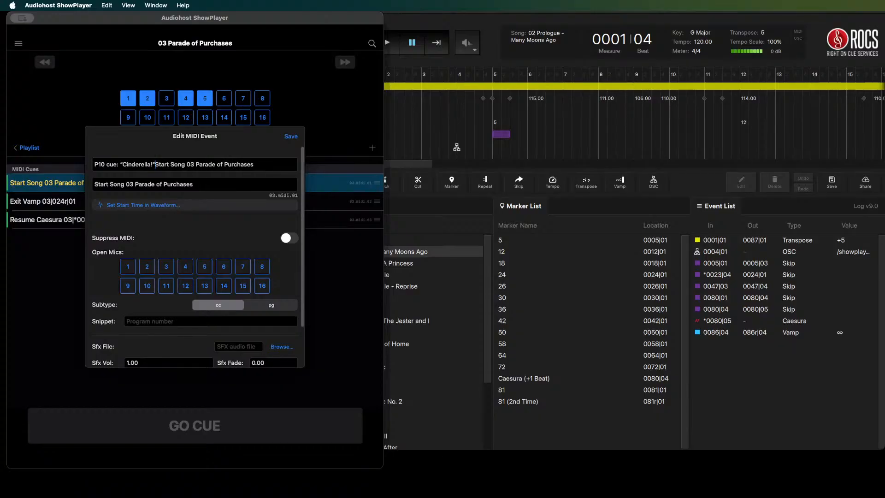
- Insert '(Offstage)' after the quoted “Cinderella!” in the event's display text, keeping it outside the quotation marks
key(Left)
text((ff)
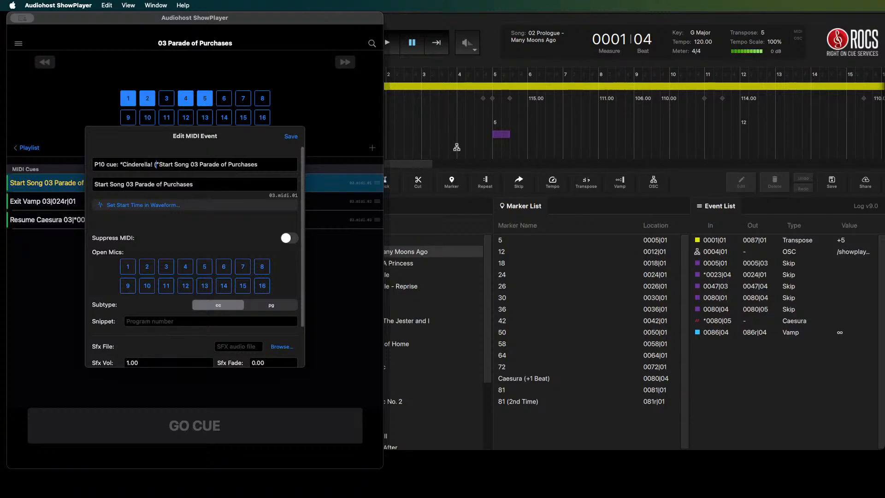
key(BackSpace)
key(BackSpace)
text(offstage)
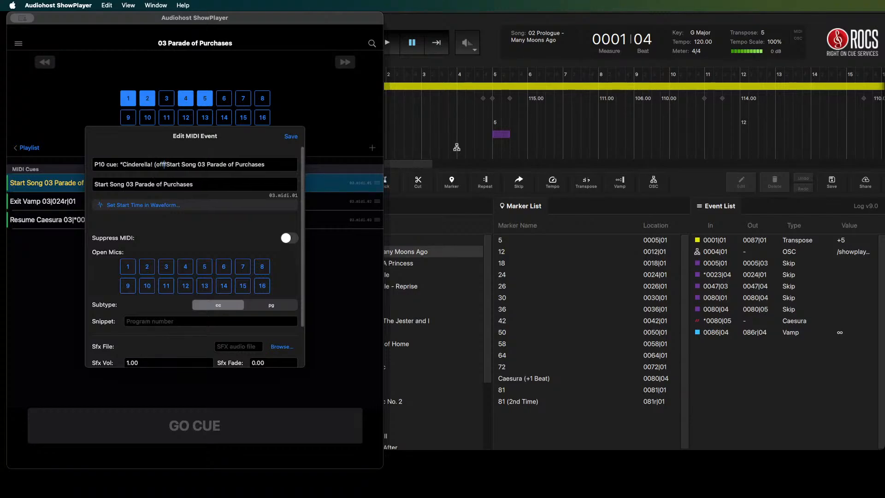
text())
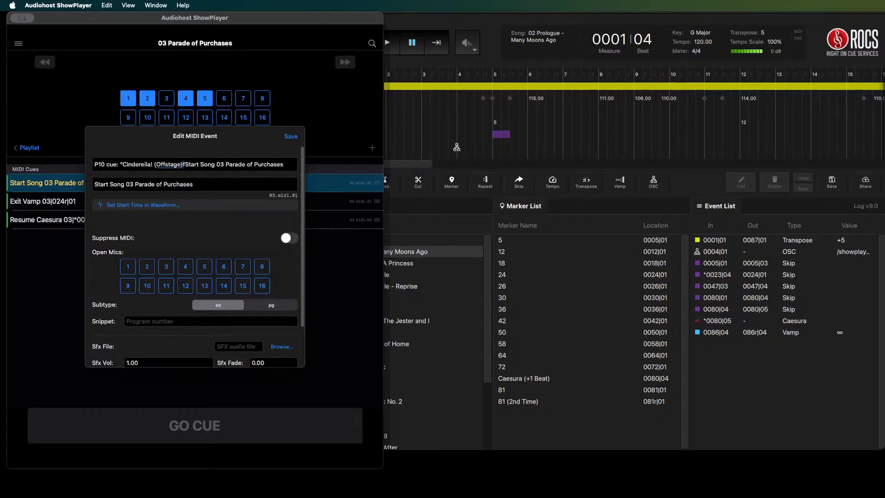
key(Right)
key(BackSpace)
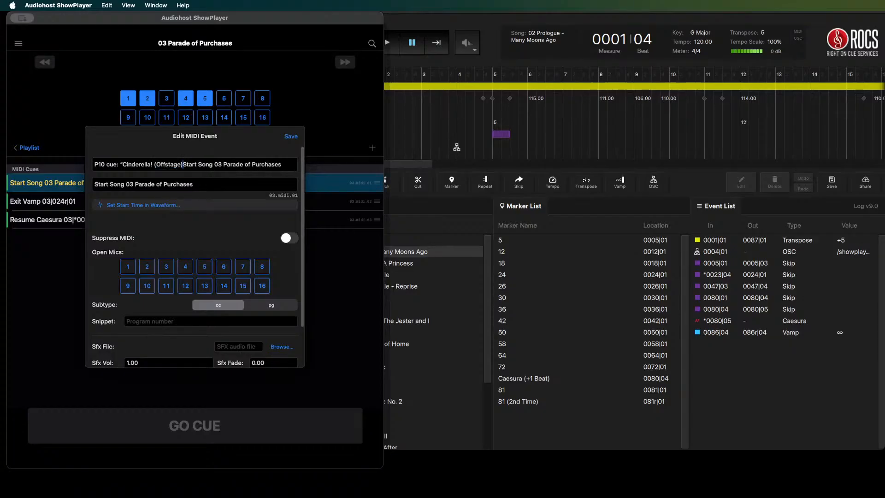
key(Left)
key(Left)
key(Left)
key(Left)
key(Left)
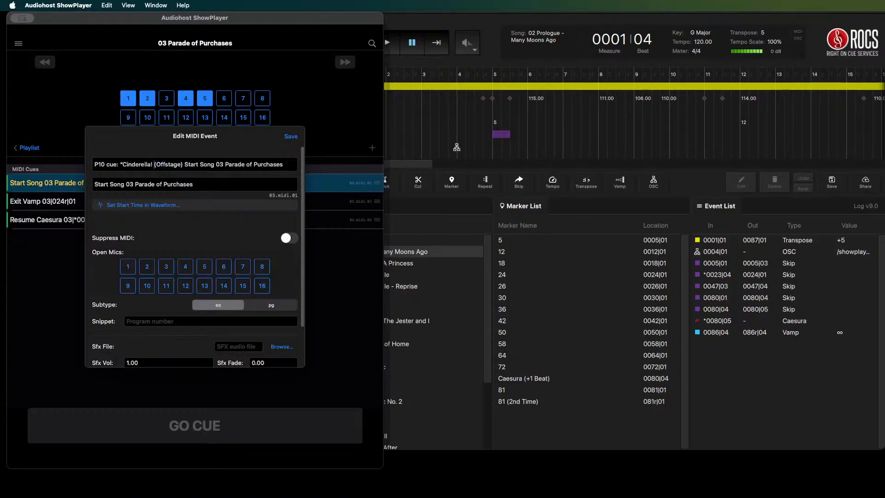
text(")
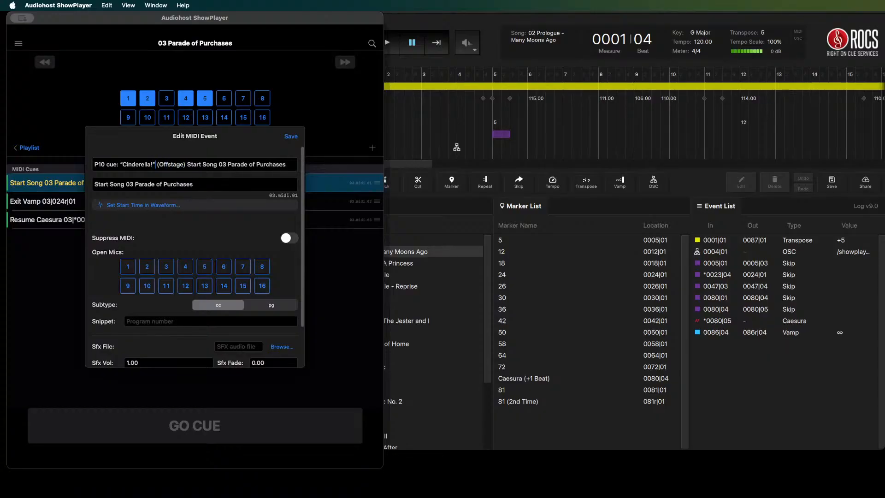
- Add the separator '// -' between '(Offstage)' and 'Start Song 03 Parade of Purchases' in the display text
key(Right)
key(Right)
key(Right)
key(Right)
key(Right)
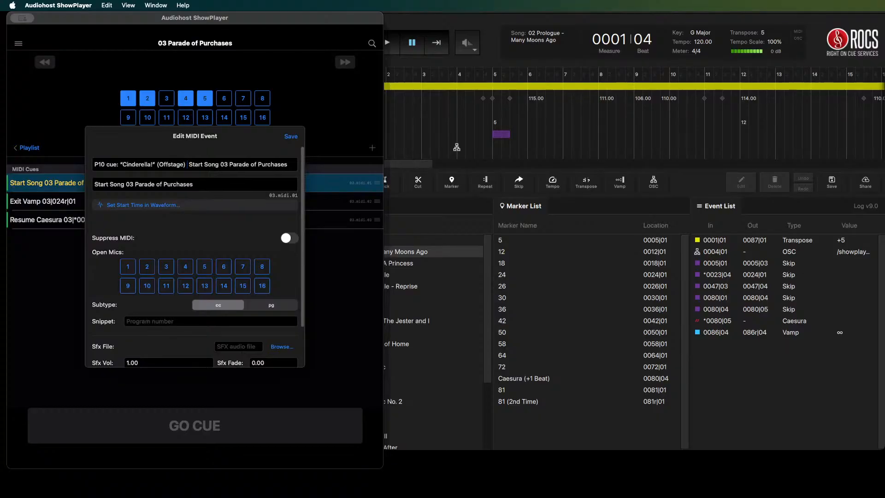
text(//)
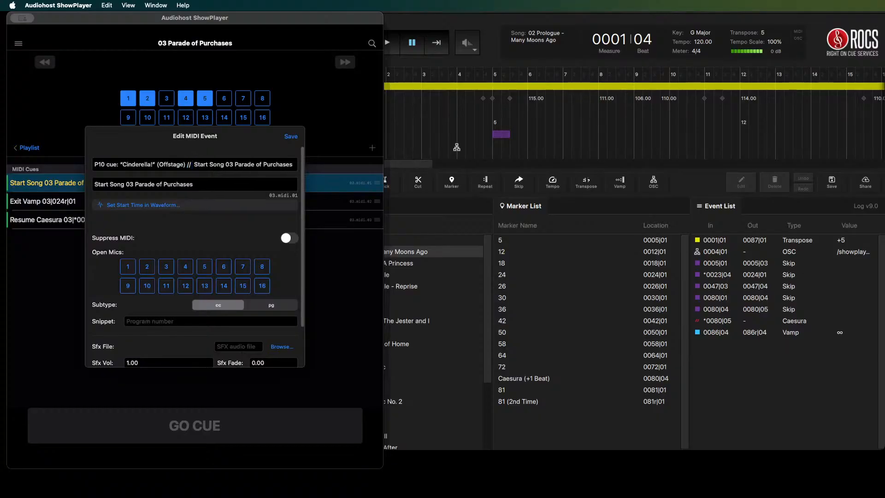
text( -)
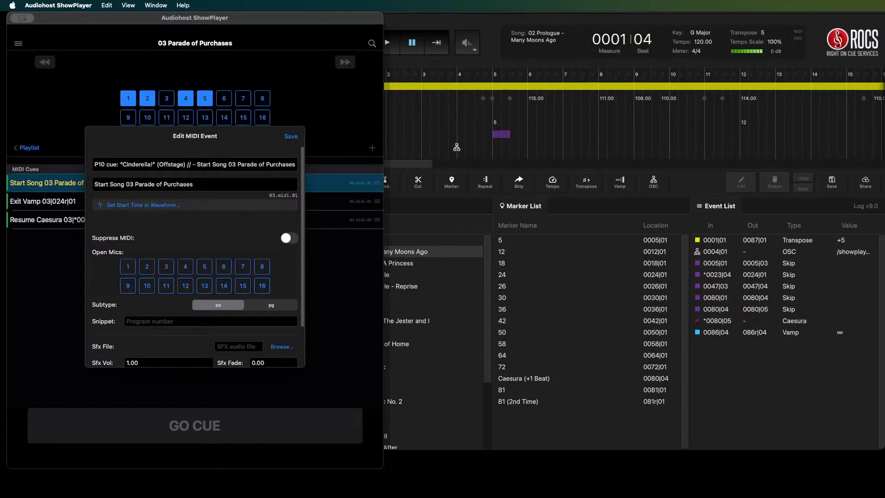
- Open mics 4, 5 and 9 for the Start Song 03 event, save it and fire the cue
click(126, 271)
click(128, 271)
click(204, 268)
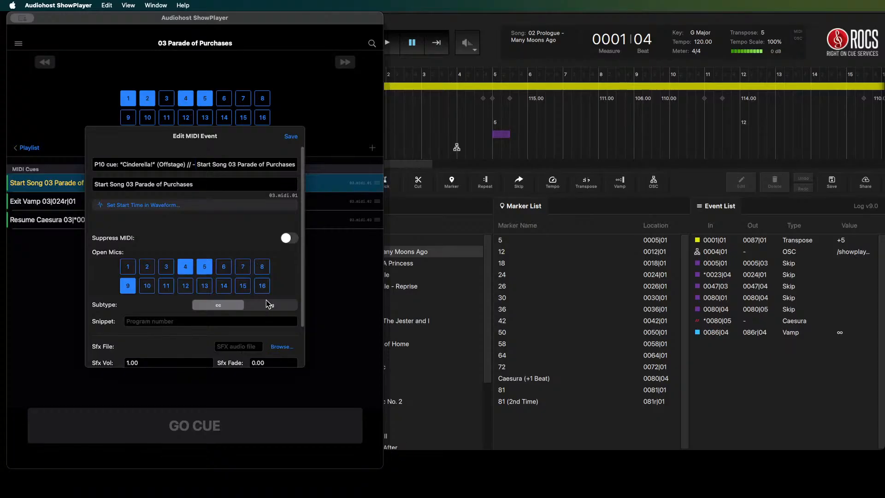
click(291, 137)
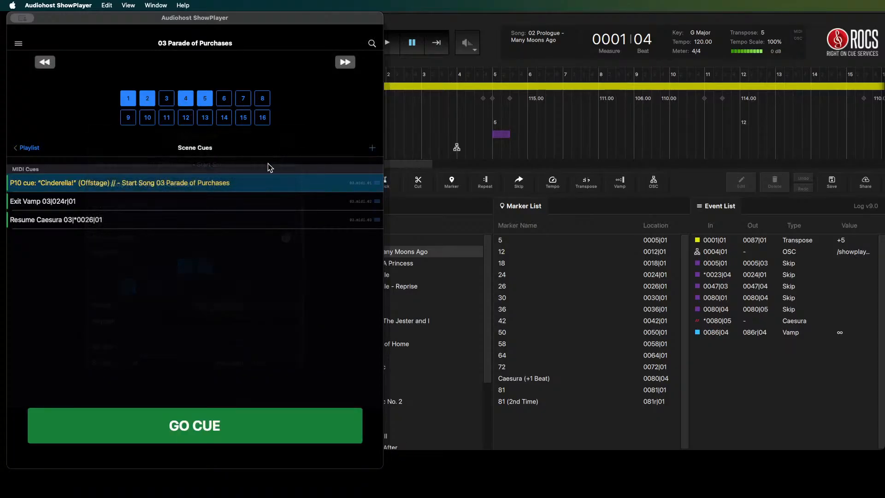
click(95, 183)
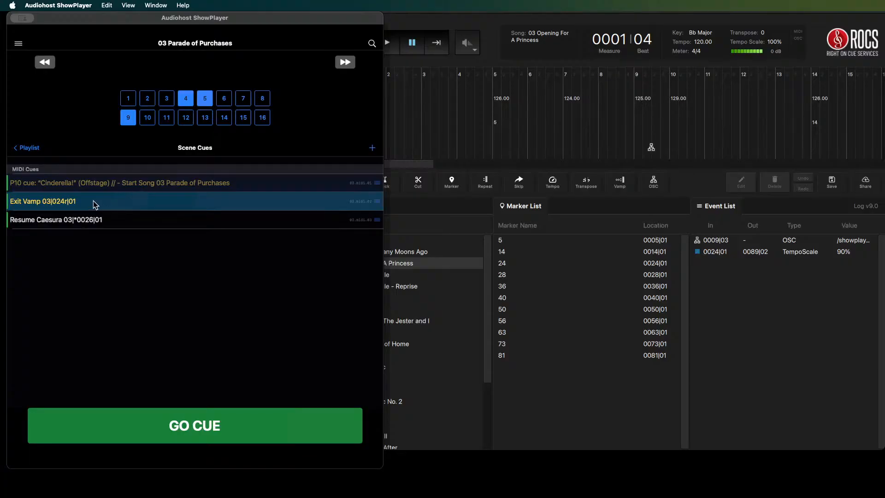
right_click(48, 204)
click(62, 212)
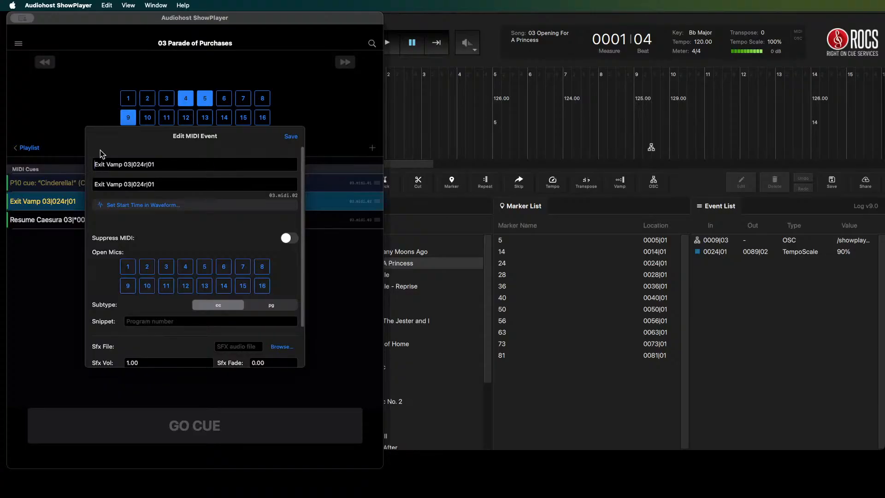
click(51, 295)
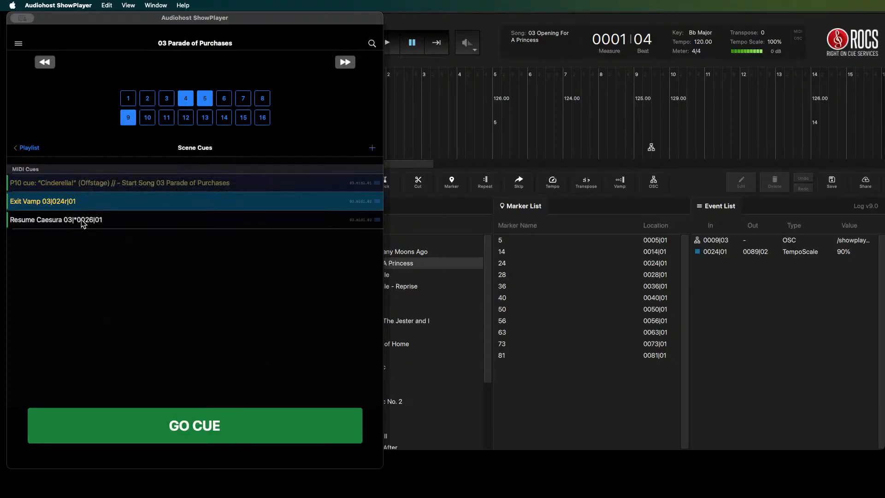
- Turn on Suppress MIDI for the Exit Vamp 03|024r|01 event and save it
right_click(40, 202)
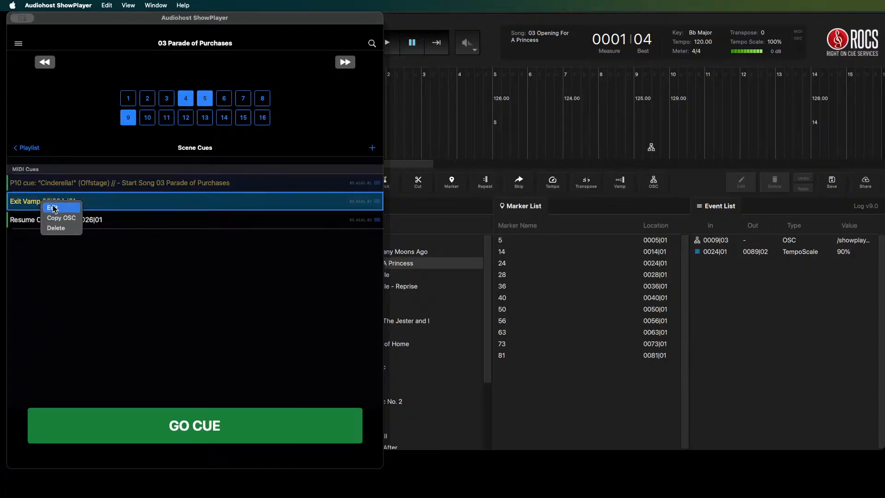
click(50, 206)
click(298, 238)
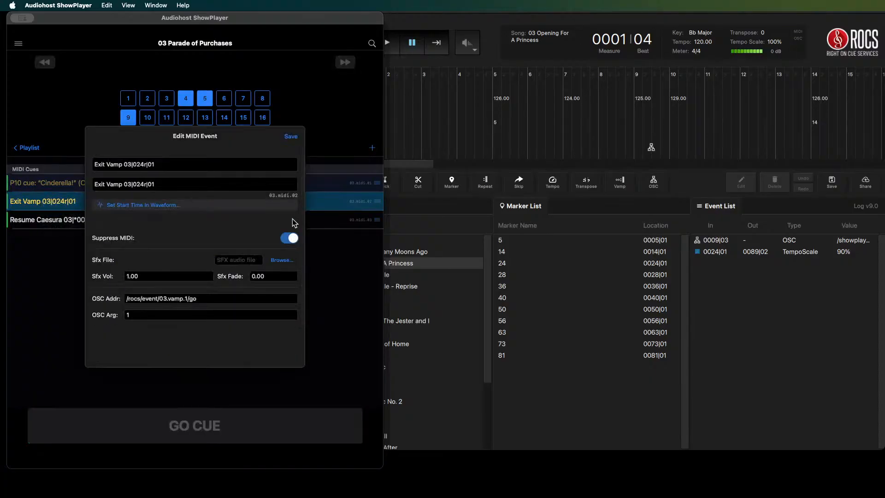
click(291, 137)
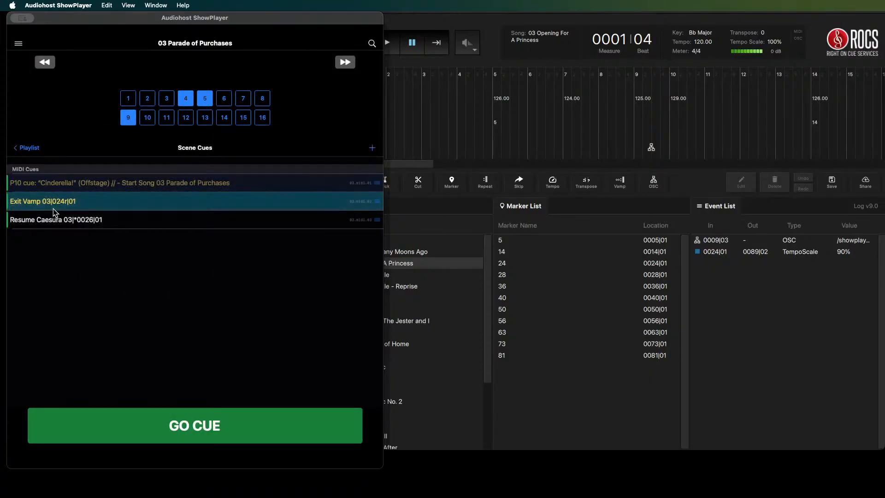
- Open mics 4, 5 and 9 for the Resume Caesura 03|*0026|01 event and save it
right_click(51, 223)
click(60, 229)
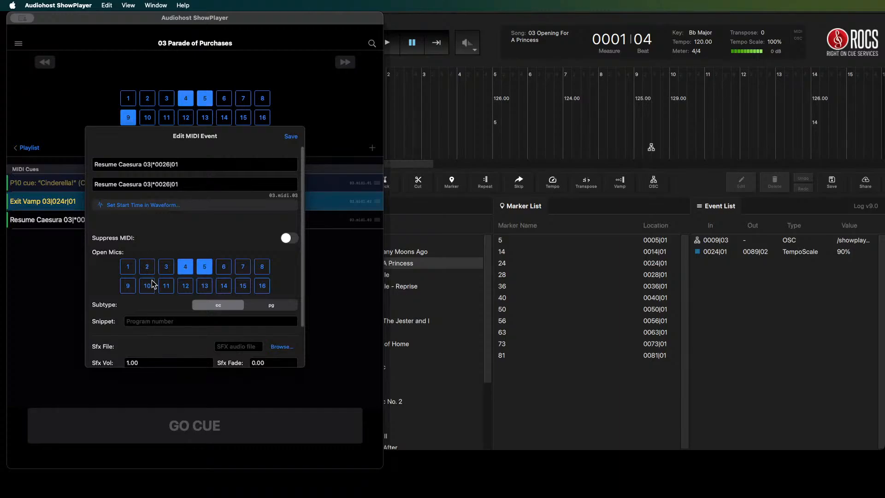
click(129, 284)
click(291, 136)
- Review which character is assigned to each channel in the Mic Map and close it without changes
click(18, 43)
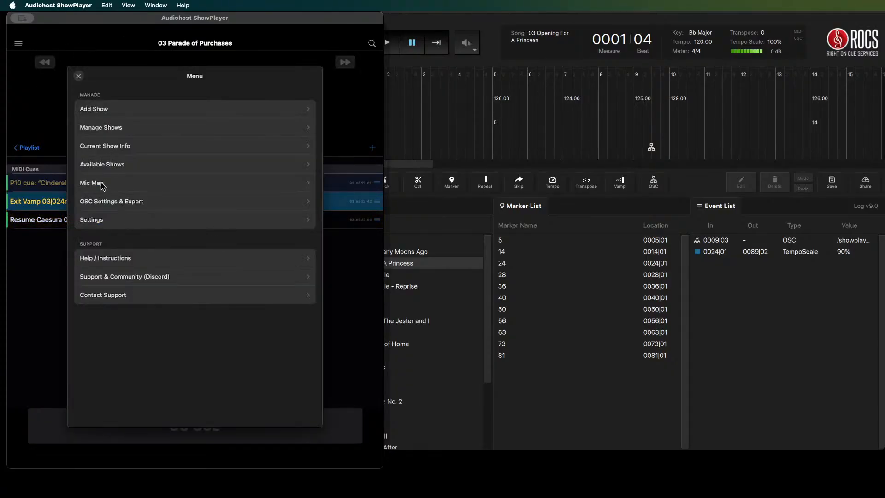
click(95, 183)
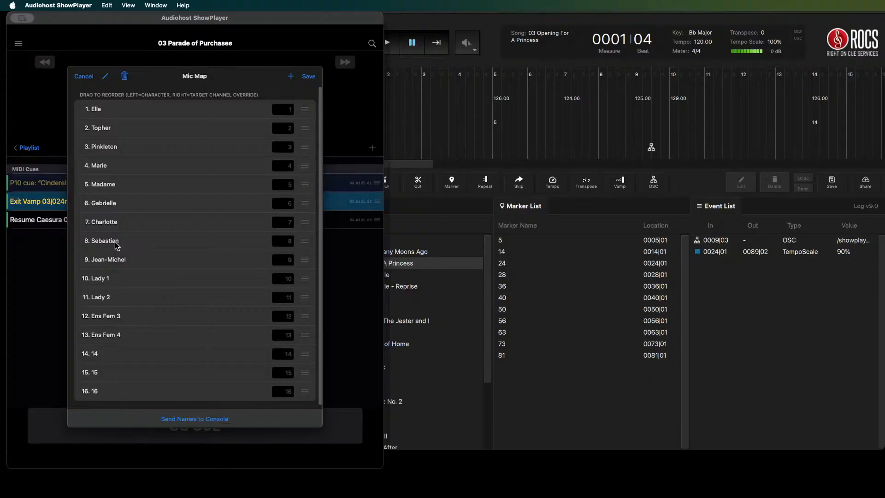
scroll(126, 339, down, 1)
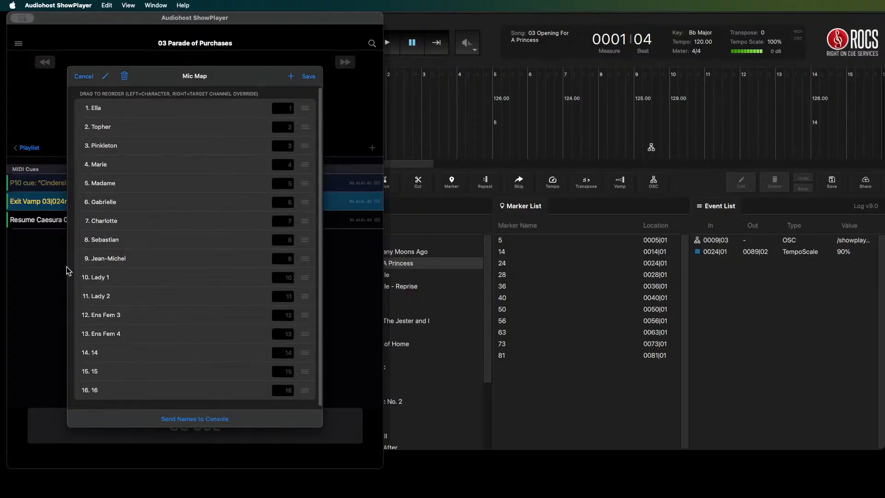
click(54, 283)
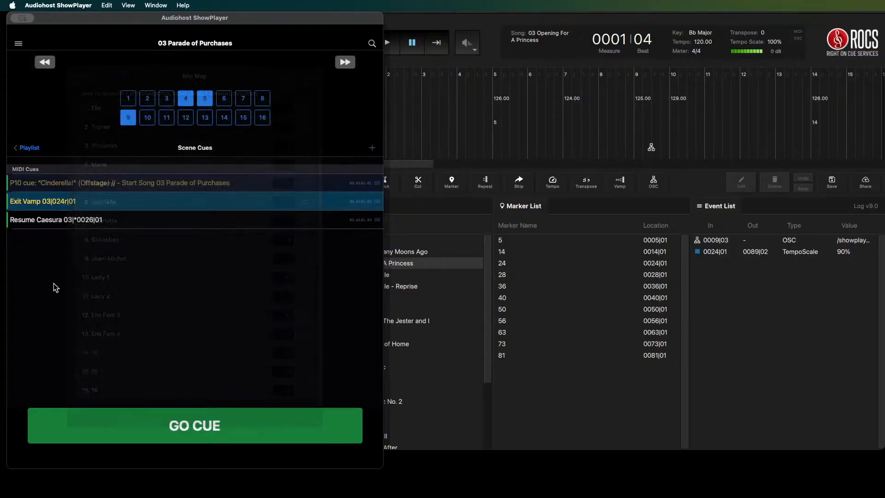
- Edit the Resume Caesura 03|*0026|01 event to also open mics 6 and 7
right_click(69, 223)
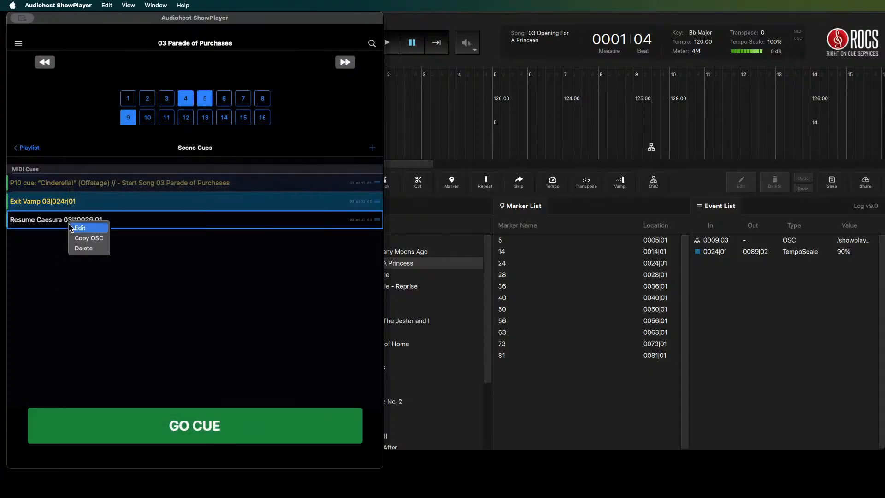
click(76, 228)
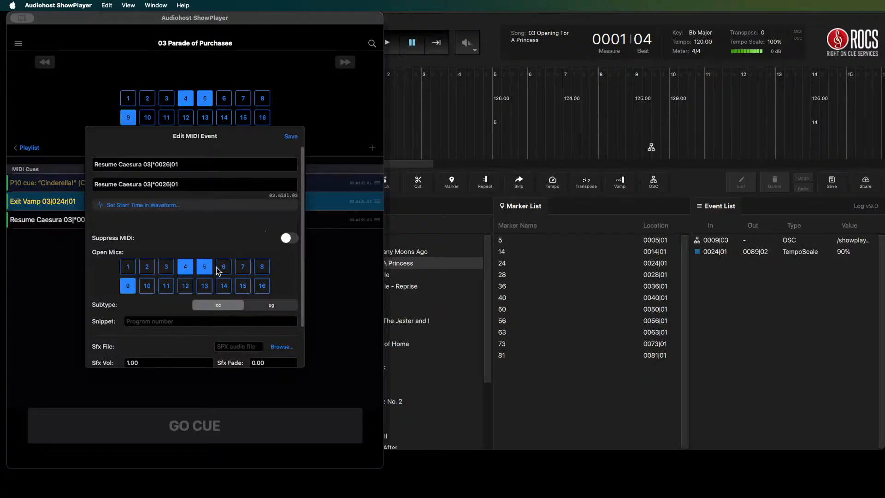
click(240, 269)
- Prefix the Resume Caesura event's display text with P10 cue: "I'm ignoring that." // - and save it
click(96, 167)
text(P10 cu)
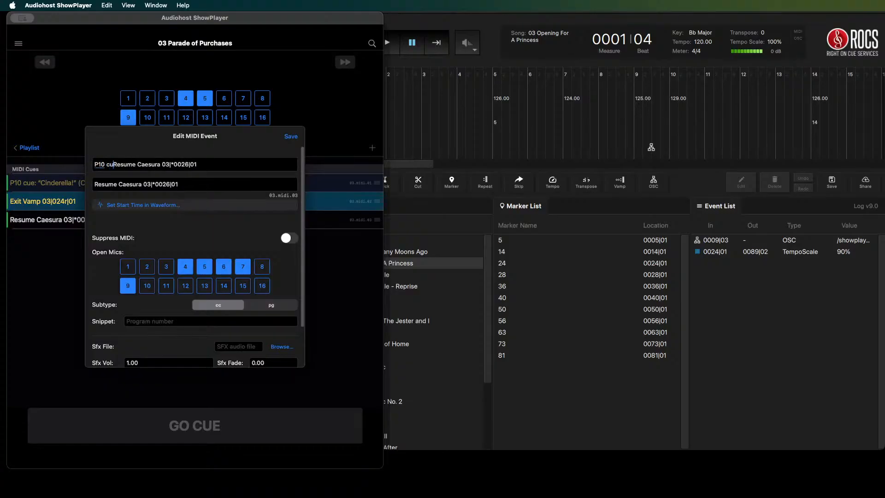
text(e: "I'm )
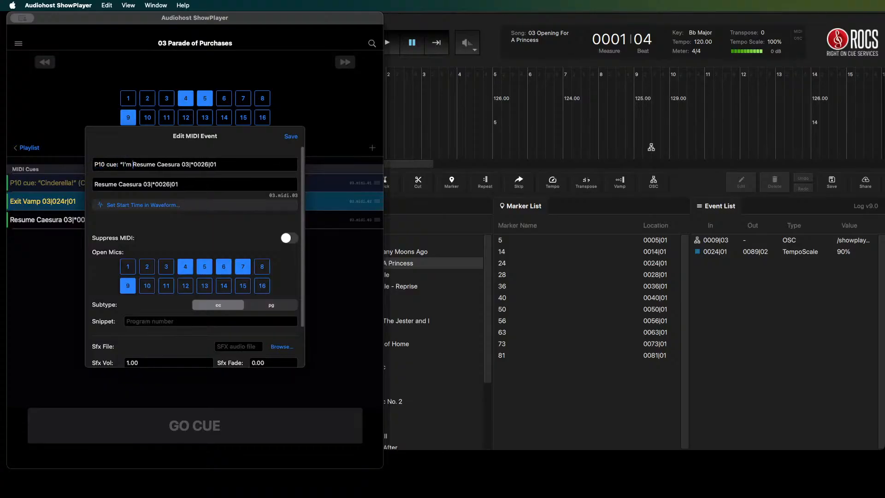
text(igno)
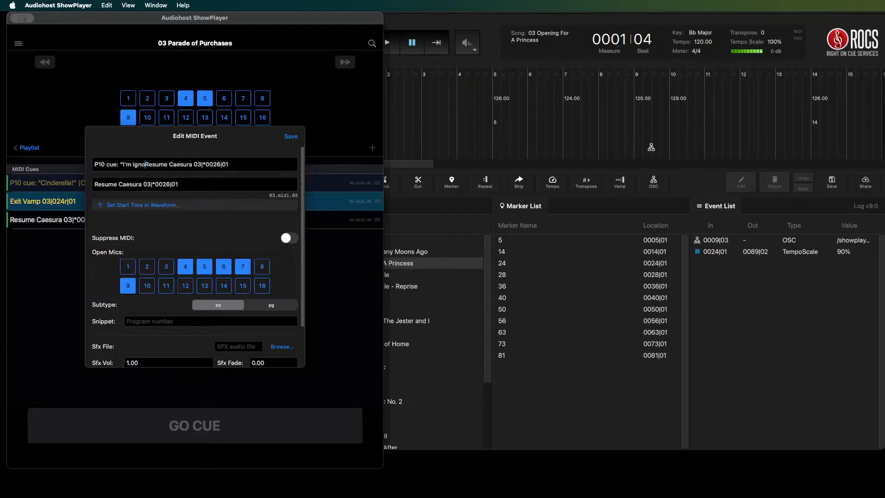
text(ring that)
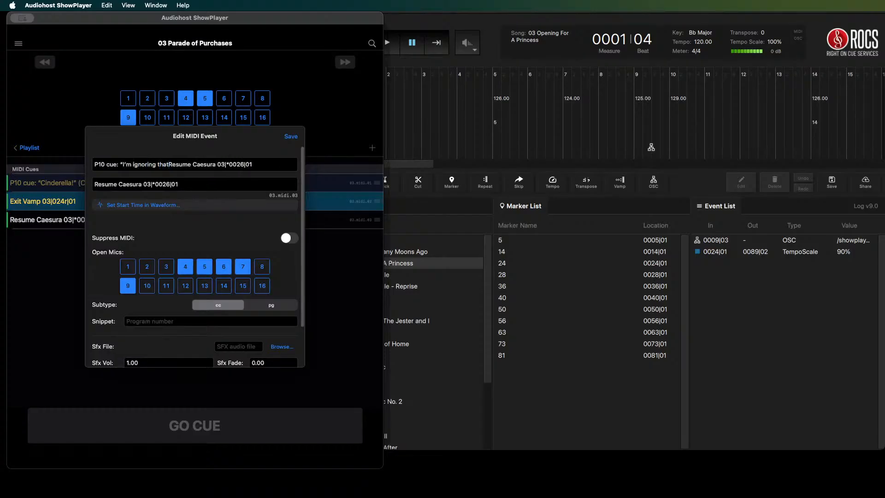
text(." // )
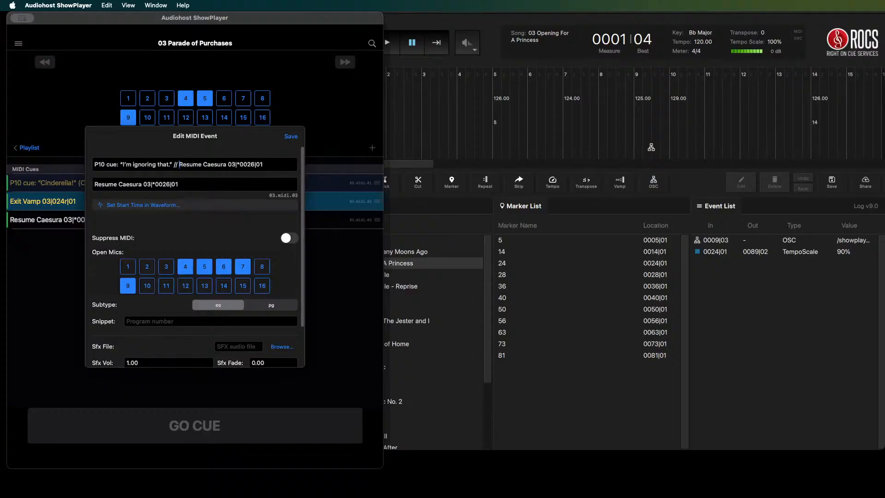
text(-)
click(291, 137)
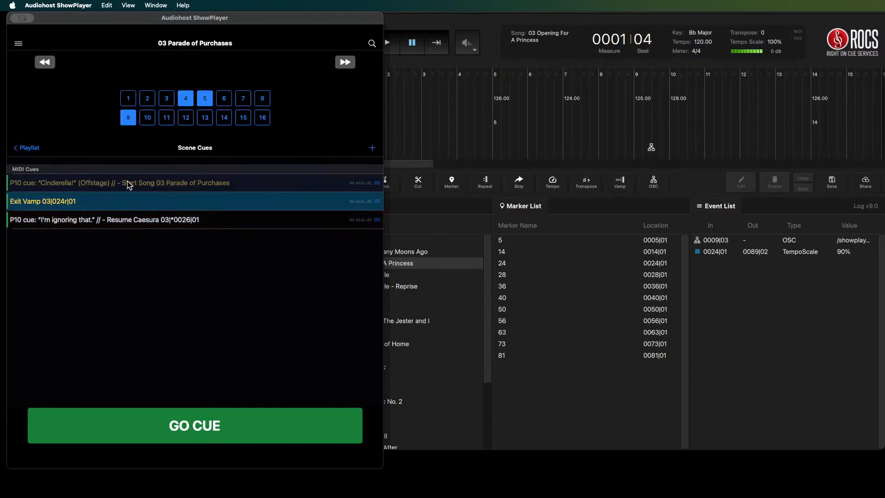
- Fire the Exit Vamp and "I'm ignoring that." cues, and return to the 03 Parade of Purchases cues
click(207, 424)
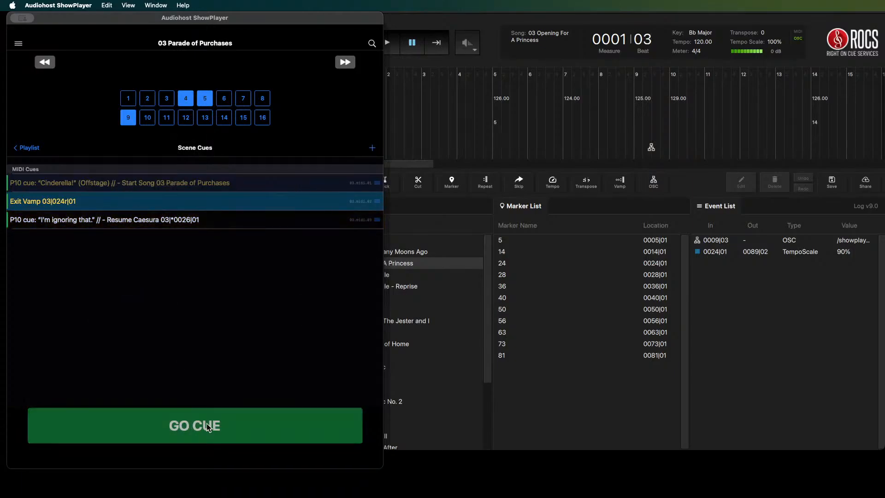
click(118, 220)
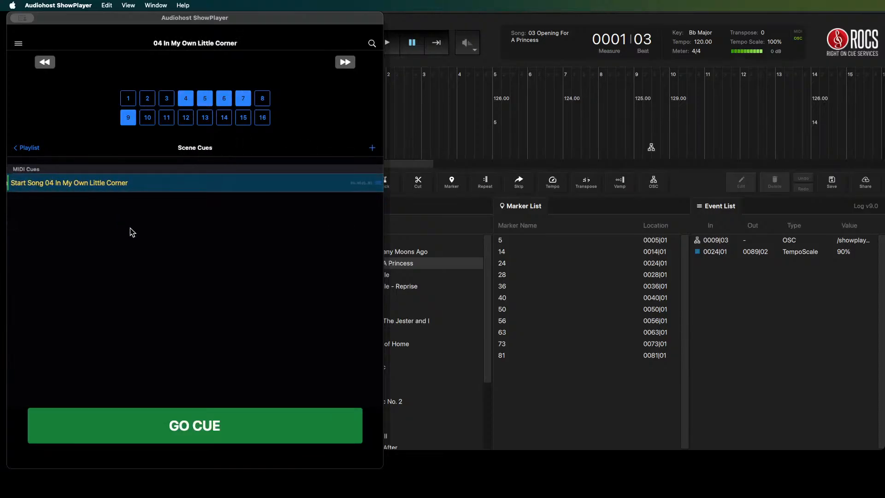
click(43, 64)
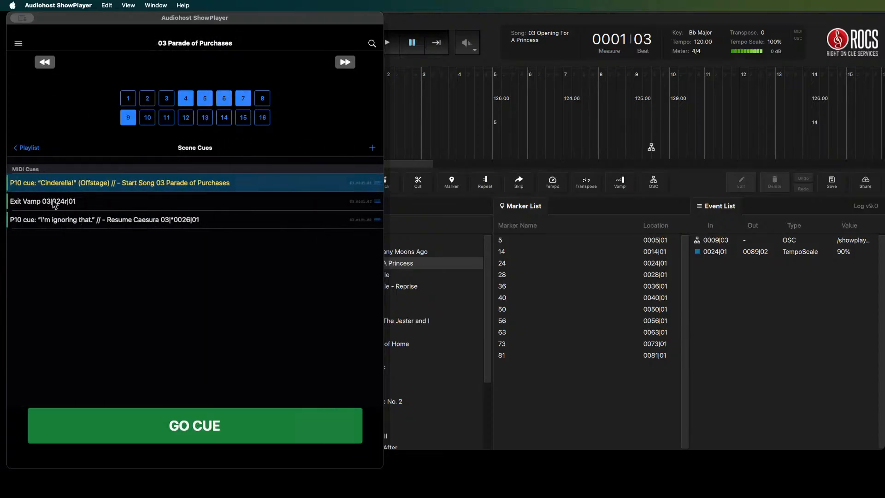
- Append "TODO: create cutoff with vamp/skip" to the Exit Vamp 03|024r|01 event's display text and save it
right_click(53, 201)
click(64, 204)
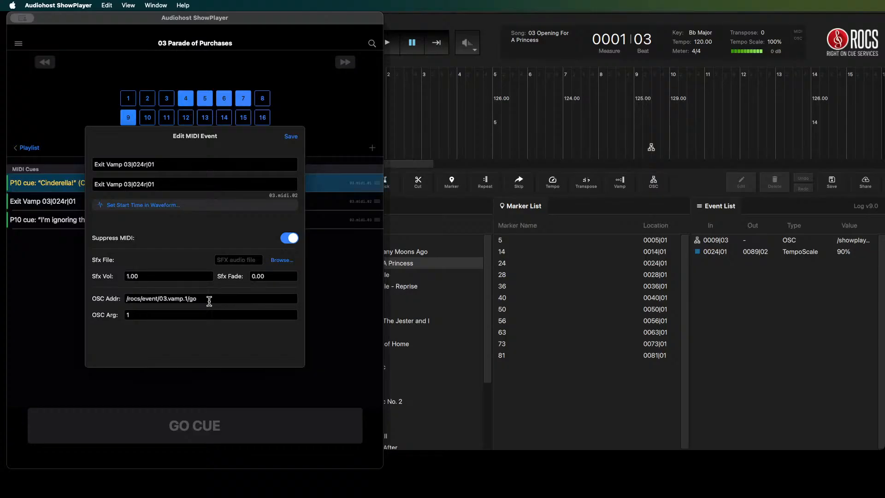
click(178, 164)
text(TODO: create cutoff with vamp/skip)
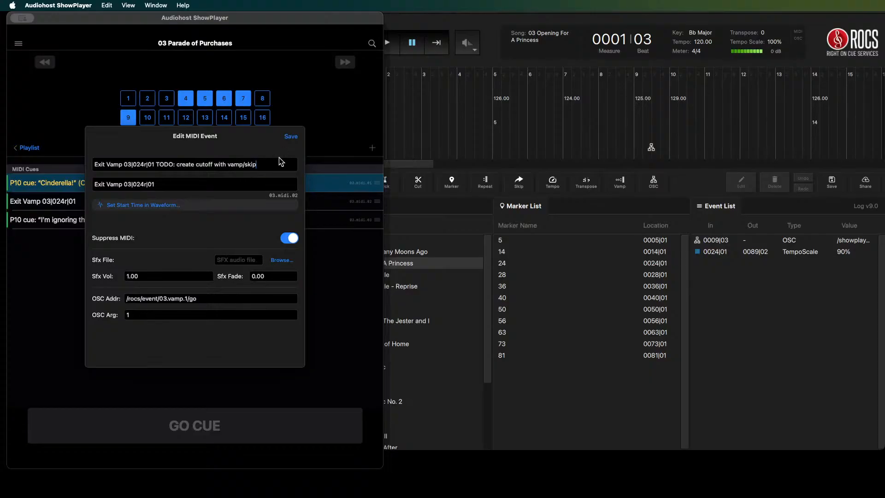
click(291, 137)
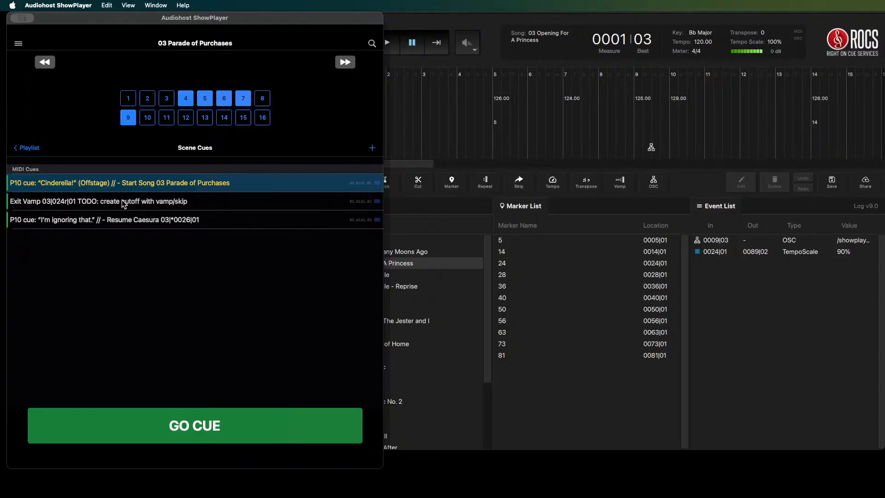
- Add a MIDI event with display text P11 cue: "take is book and burn it"// Ella, opening mics 1, 4 and 9
click(373, 148)
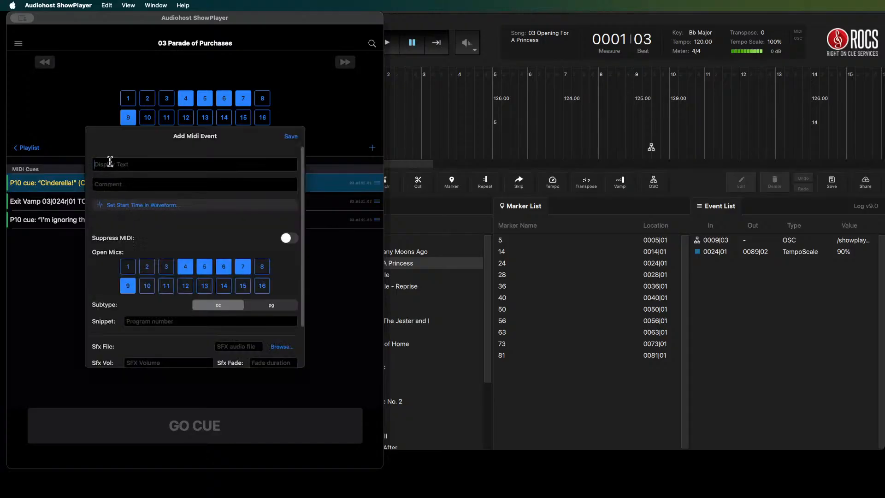
text(P)
text(11)
text(cue: ")
text(take is bo)
text(ok and burn it)
text("//)
text( Ella)
click(130, 267)
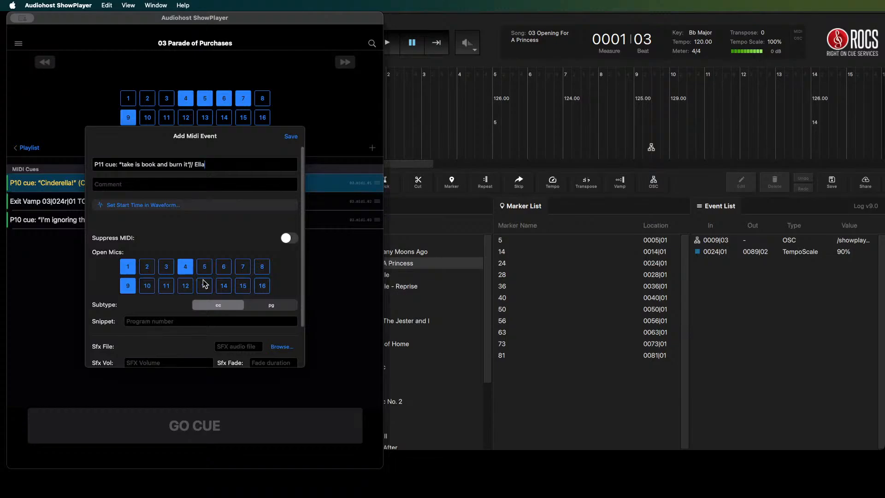
click(291, 137)
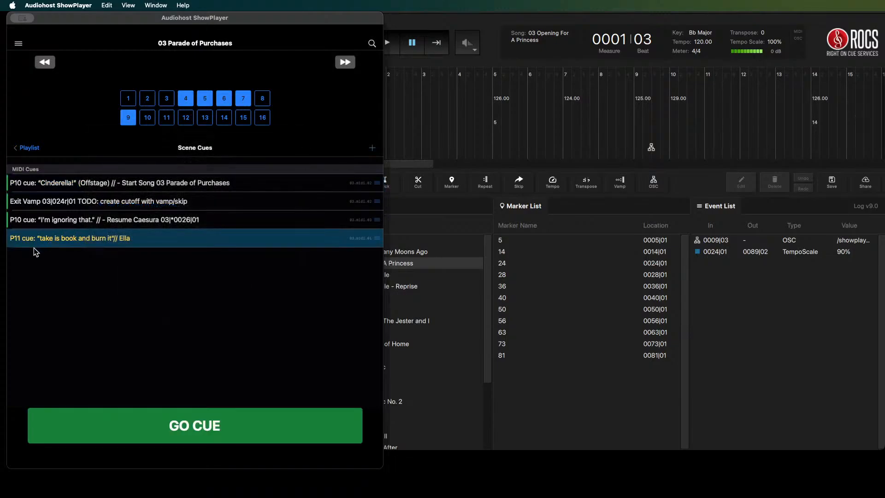
- Fire the P11 cue, return to song 03's cues and correct the P11 wording to "take this book and burn it"
scroll(43, 239, right, 5)
click(44, 62)
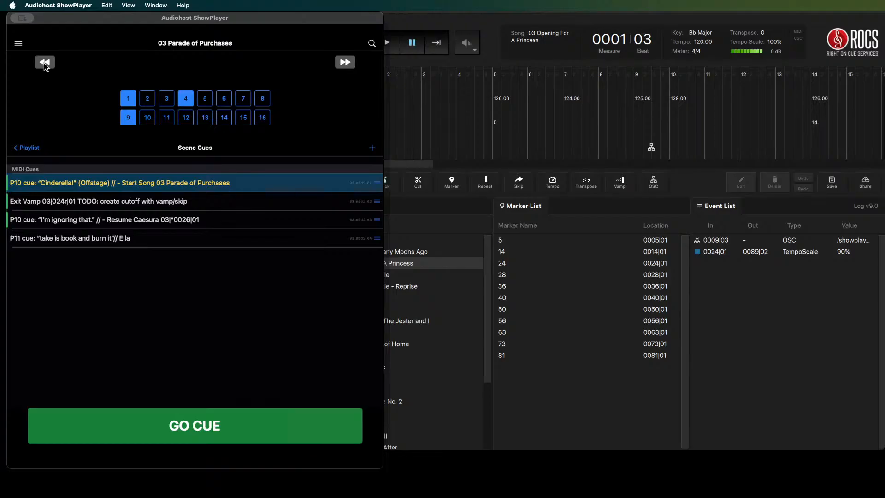
right_click(94, 241)
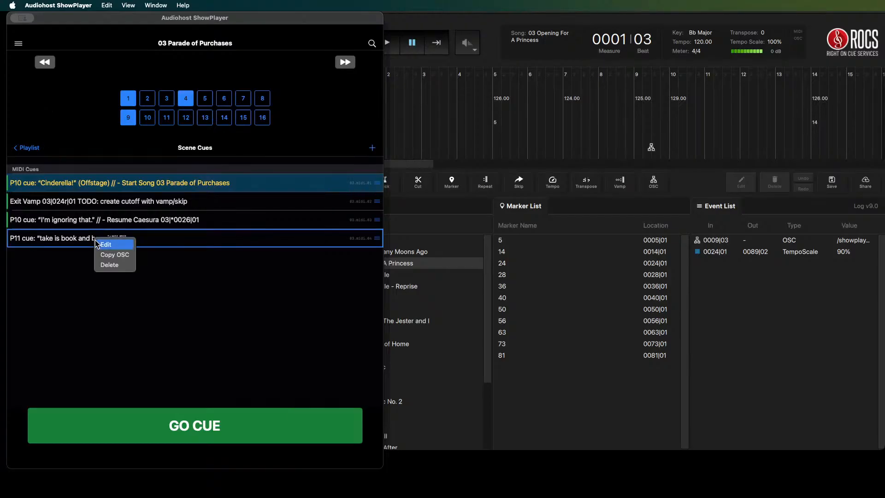
click(104, 243)
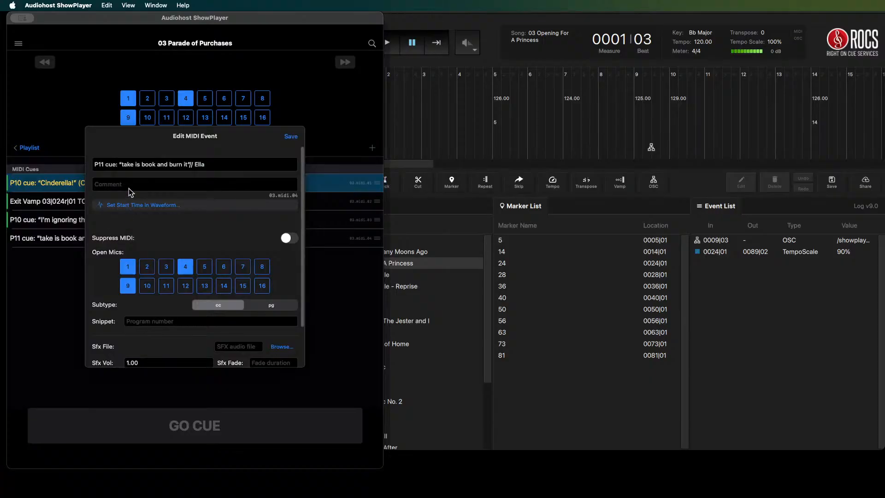
click(136, 164)
text(th)
key(Return)
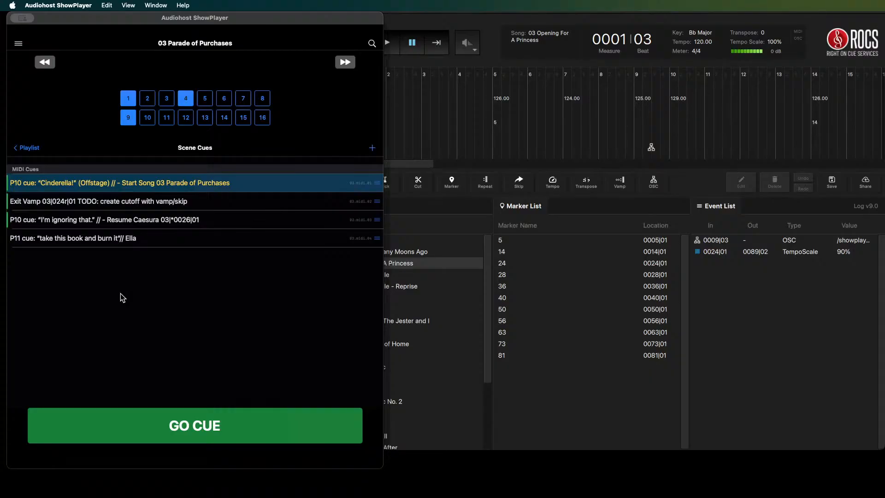
- Add a MIDI event with display text P12 cue: "A book....//, opening only mics 1 and 5, and fire it
click(372, 147)
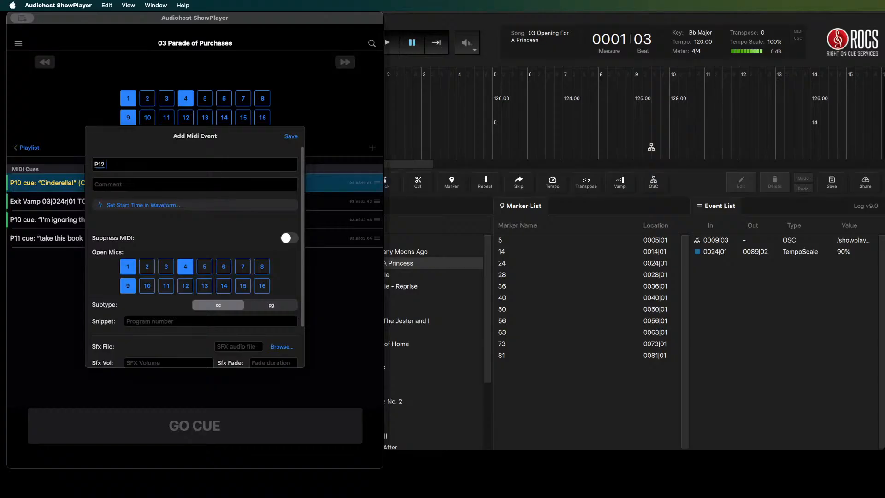
text(cue: ")
text(A book)
text(....//)
click(205, 270)
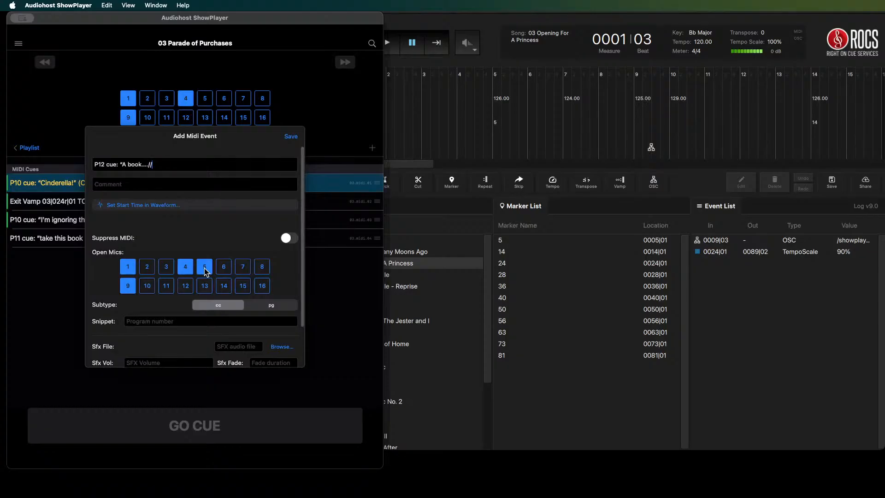
click(204, 270)
click(128, 288)
click(186, 271)
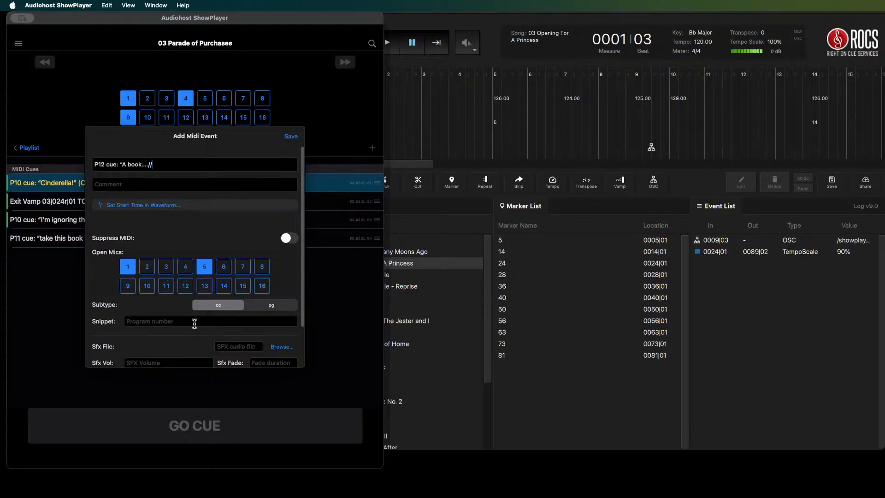
click(291, 139)
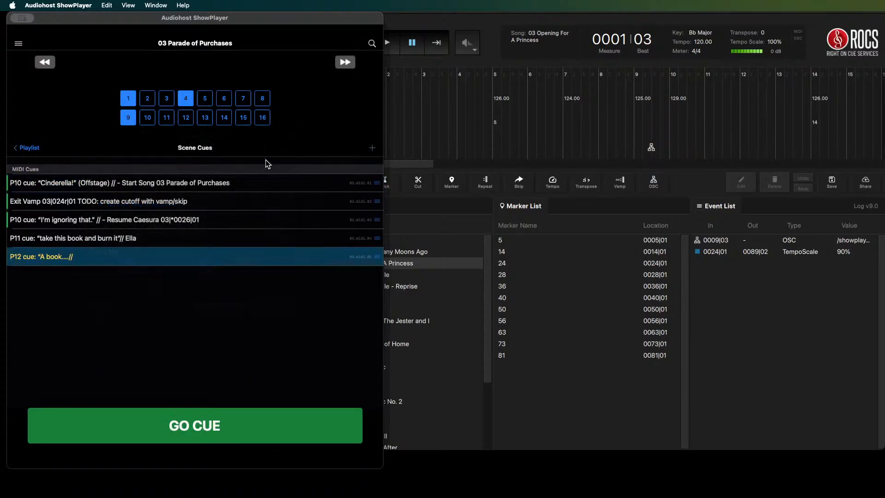
click(65, 258)
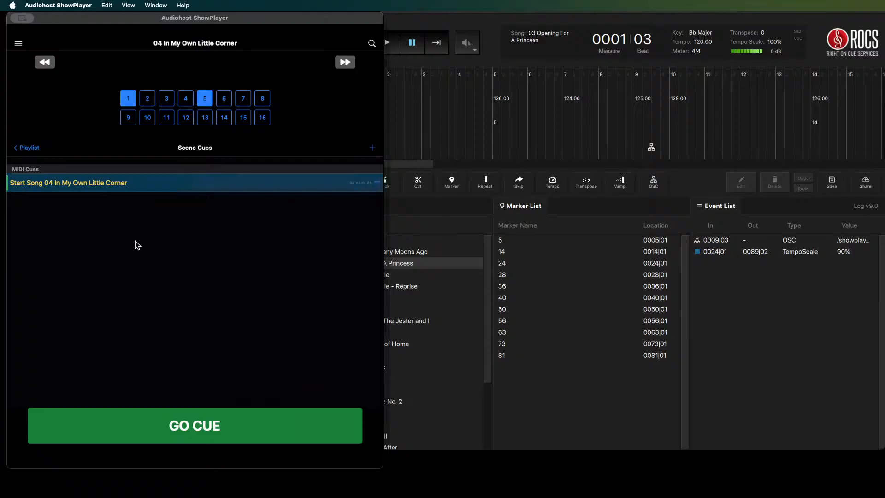
- Prefix the Start Song 04 event's display text with P12 cue: "... with these rags!" // -
right_click(32, 185)
click(78, 187)
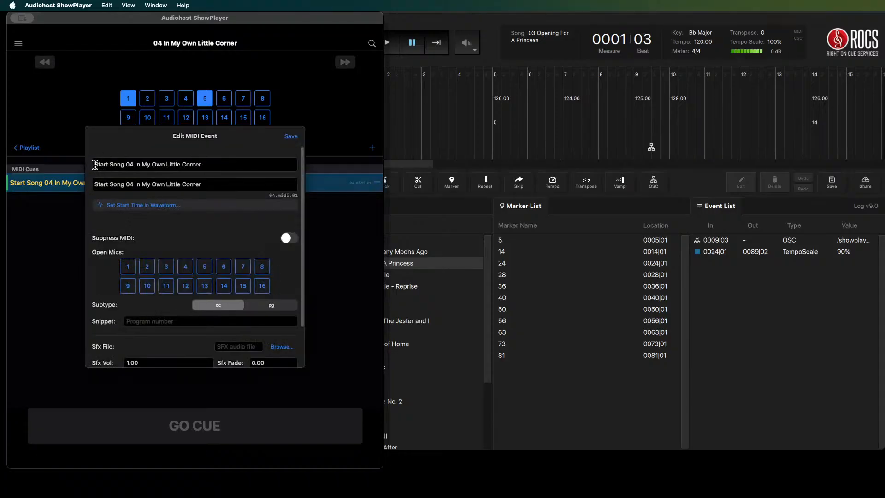
text(P12)
text(cue: ")
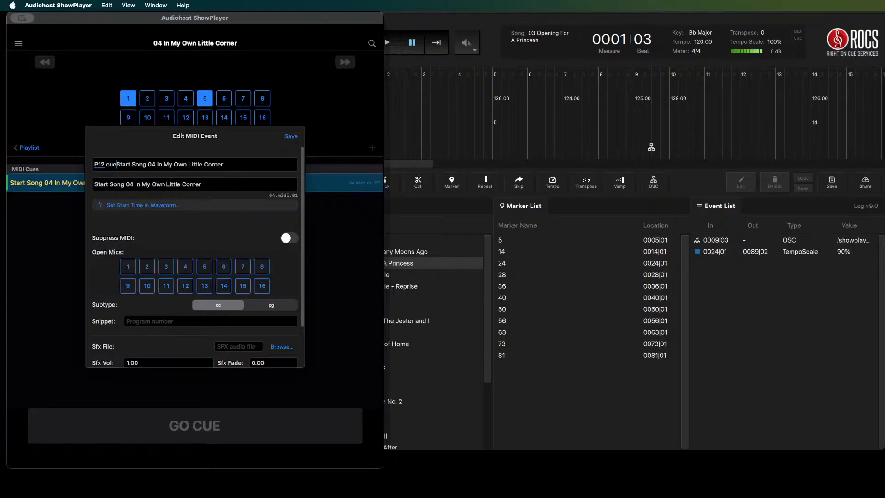
text(... with the)
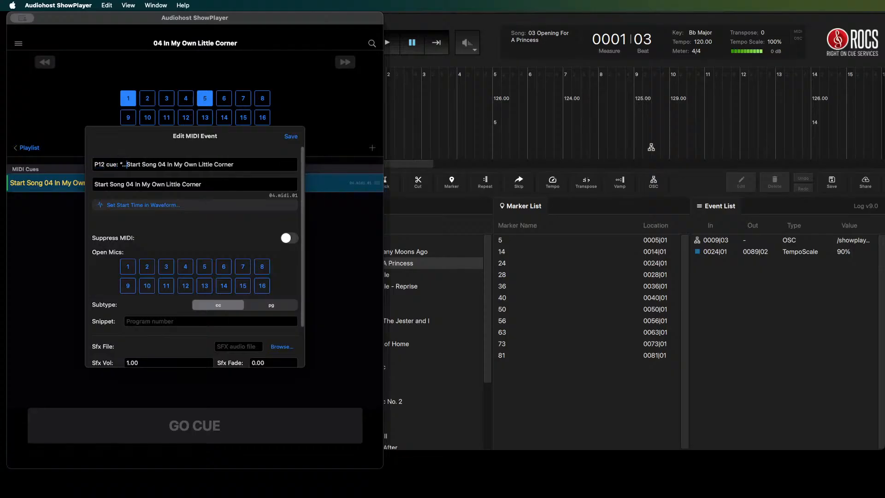
text(se rags.)
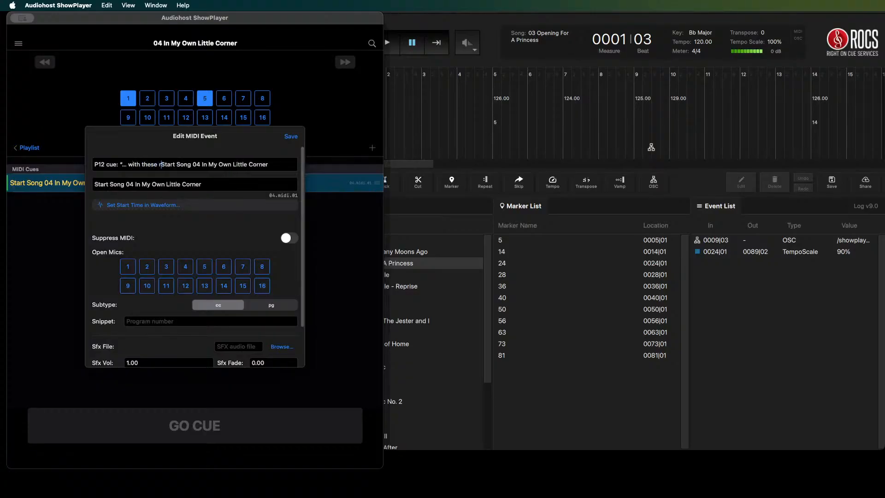
key(BackSpace)
text(!" // -)
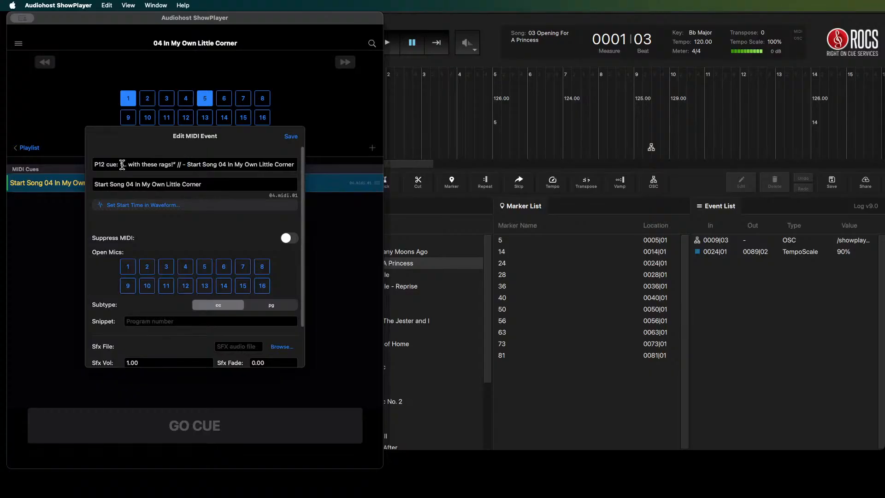
- Open mic 1 for the Start Song 04 event, save it and fire the cue
click(127, 267)
click(291, 137)
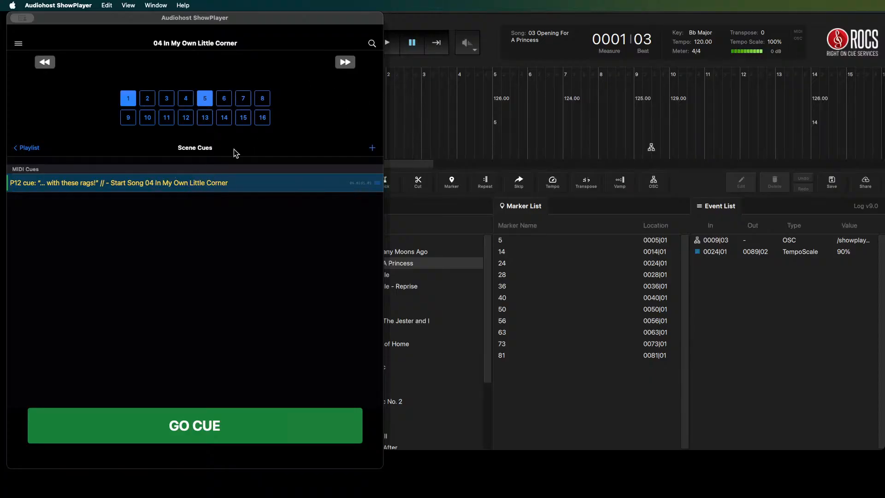
click(128, 185)
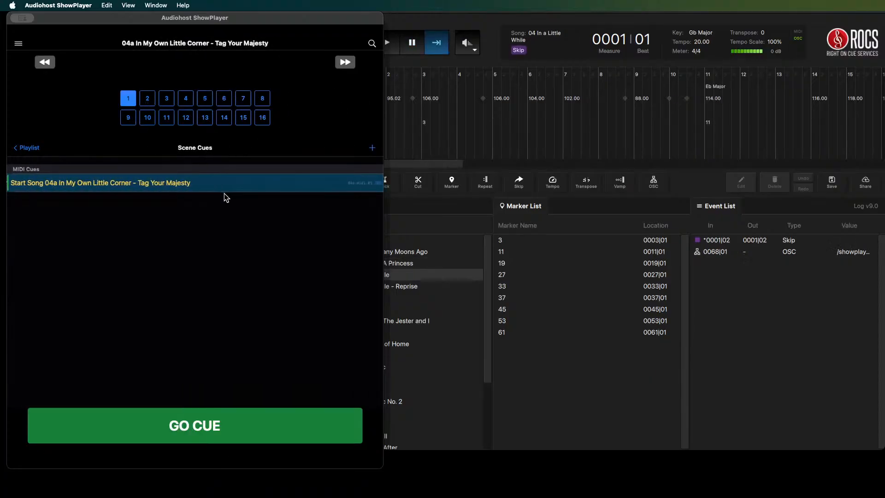
click(217, 429)
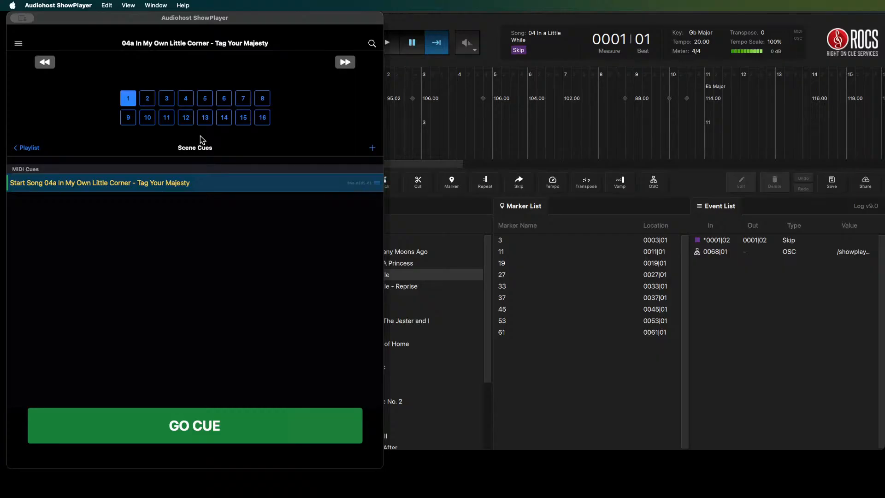
- Prefix the Start Song 04a event's display text with "P14 applause segue - ", open mic 1 and save it
right_click(56, 185)
click(65, 190)
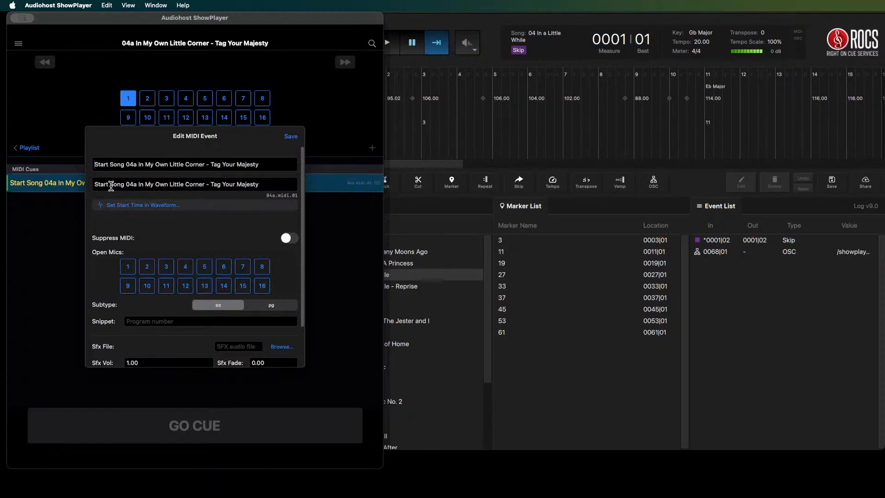
text(p)
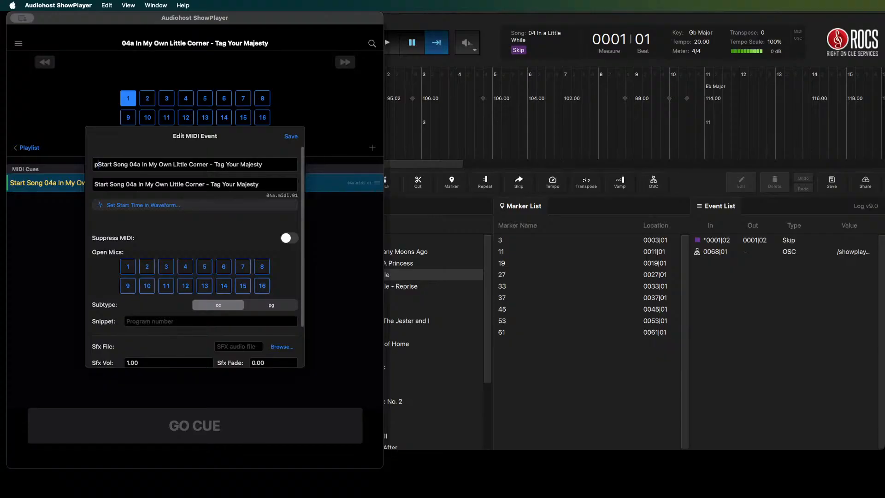
text(14)
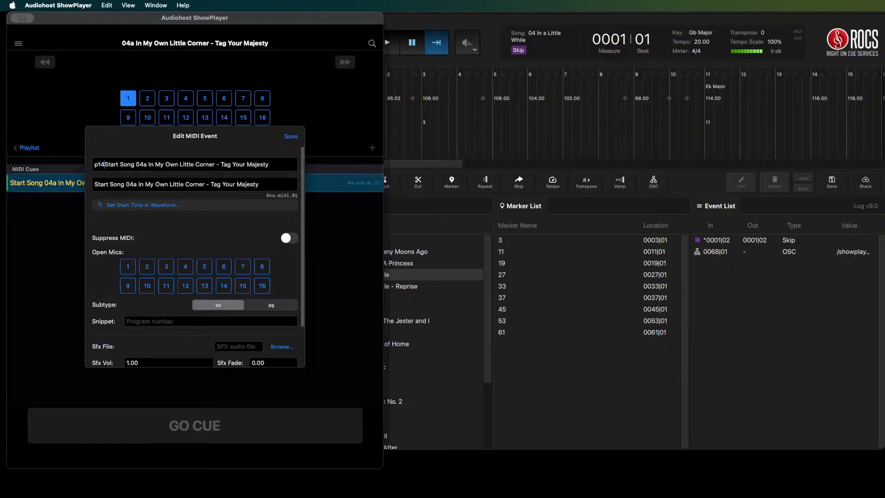
text( applause seg)
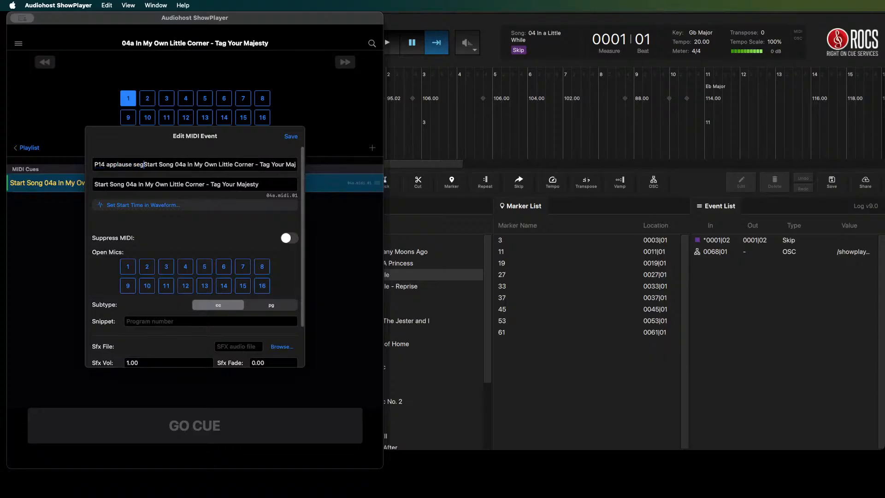
text(ue )
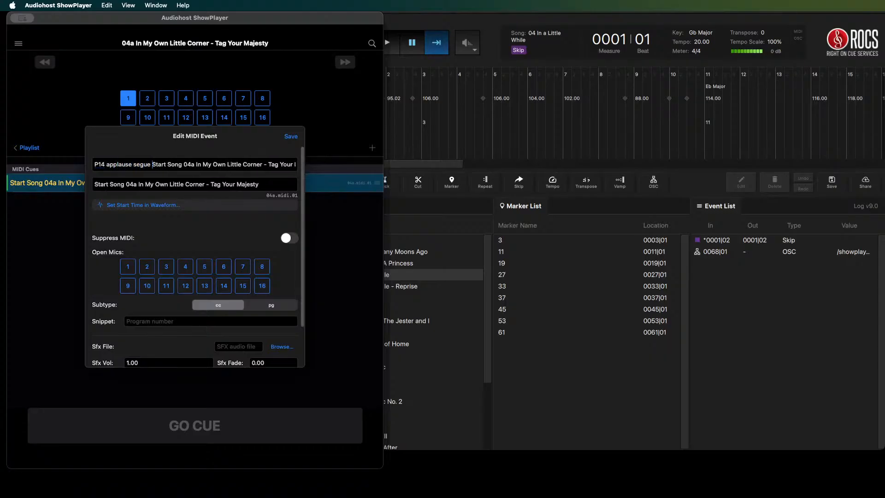
text(-)
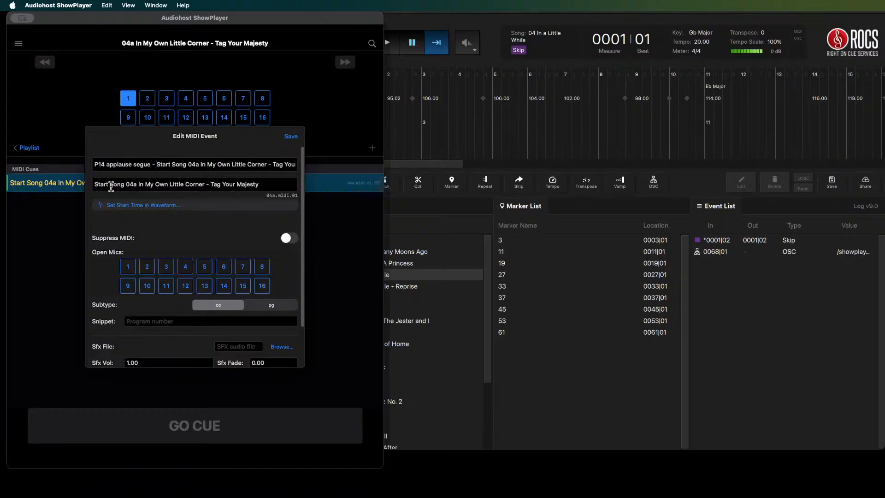
click(130, 270)
click(290, 137)
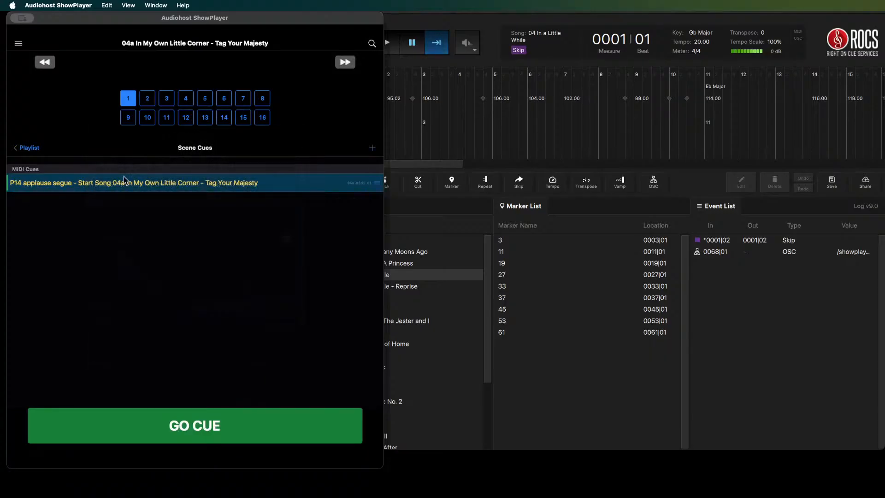
- Add a MIDI event to song 04a with display text "M9 add Topher", opening mics 1 and 2
click(371, 148)
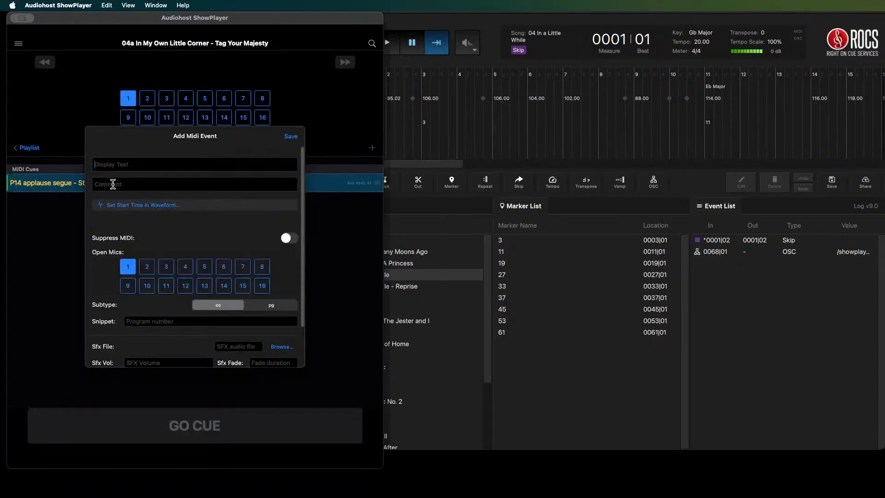
text(M9 add Topher)
click(145, 271)
click(291, 136)
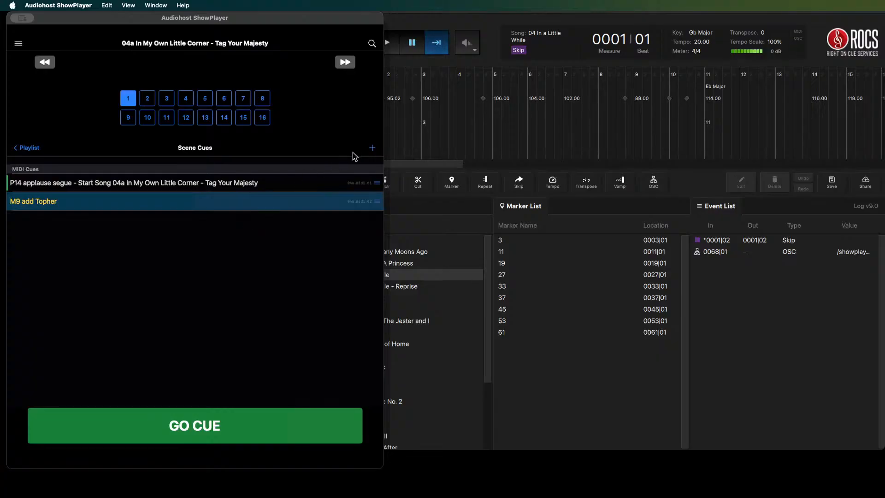
click(373, 147)
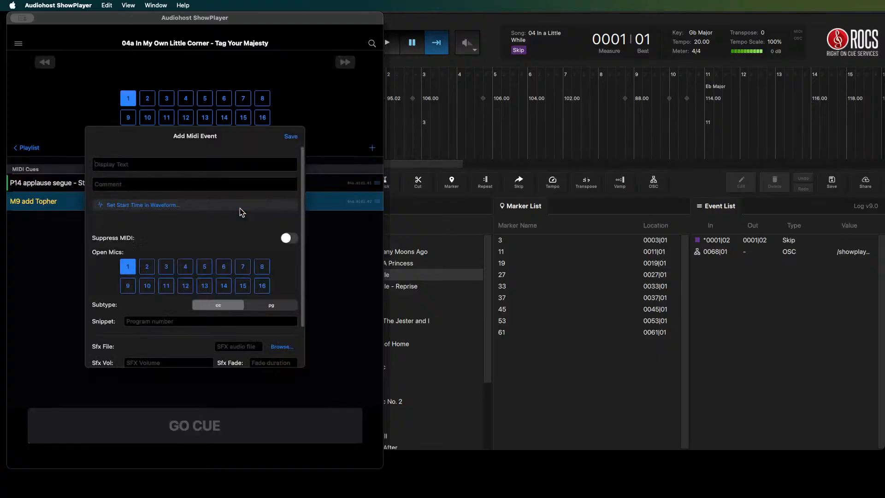
text(m19)
click(48, 302)
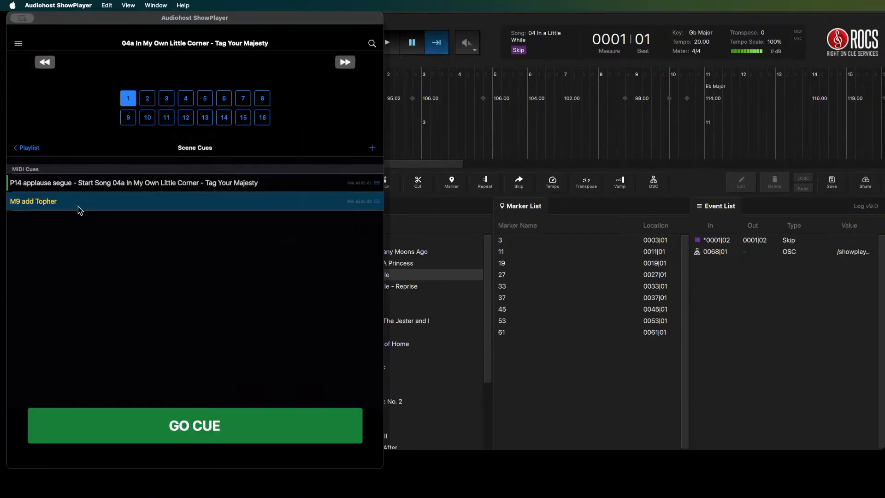
- Fire the M9 cue and add a song 04a MIDI event "M19 add Pinkleton" opening mics 1, 2 and 3
click(78, 206)
click(45, 62)
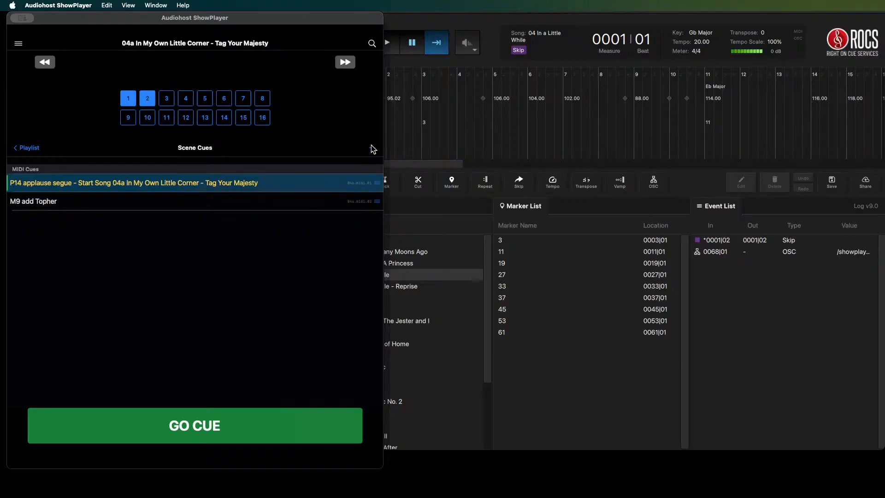
click(372, 148)
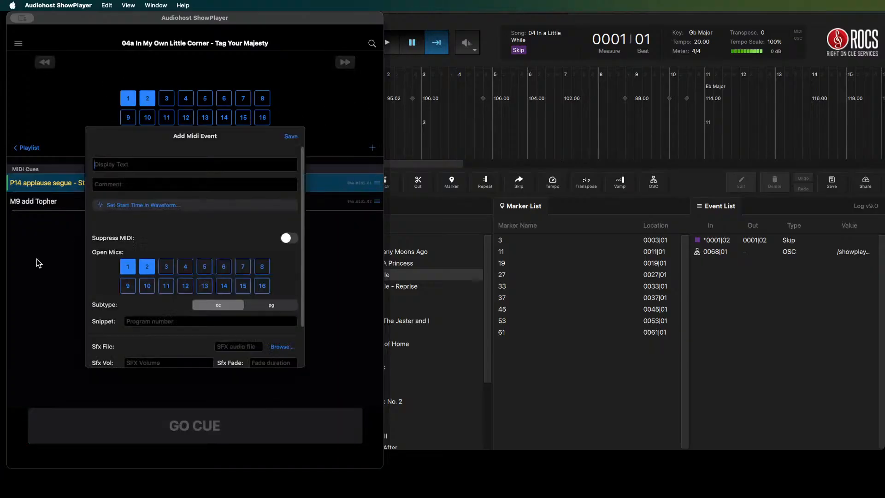
text(m19)
key(Return)
text(add Pinkleton)
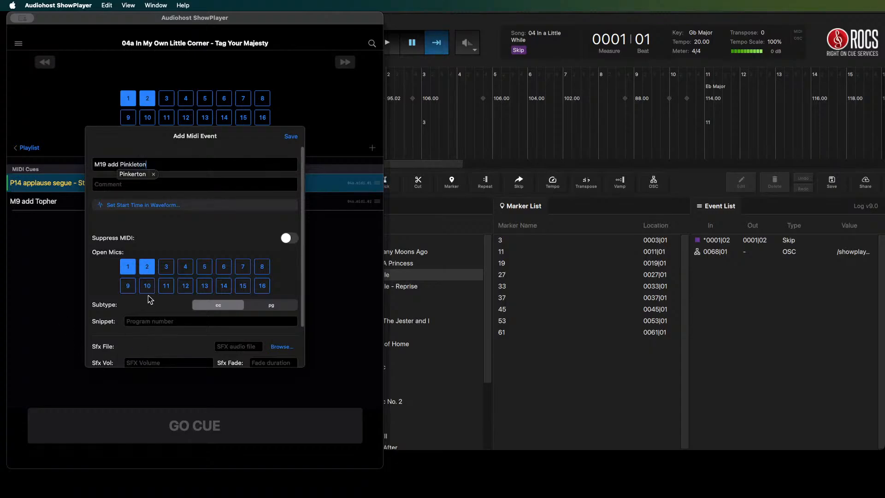
click(161, 270)
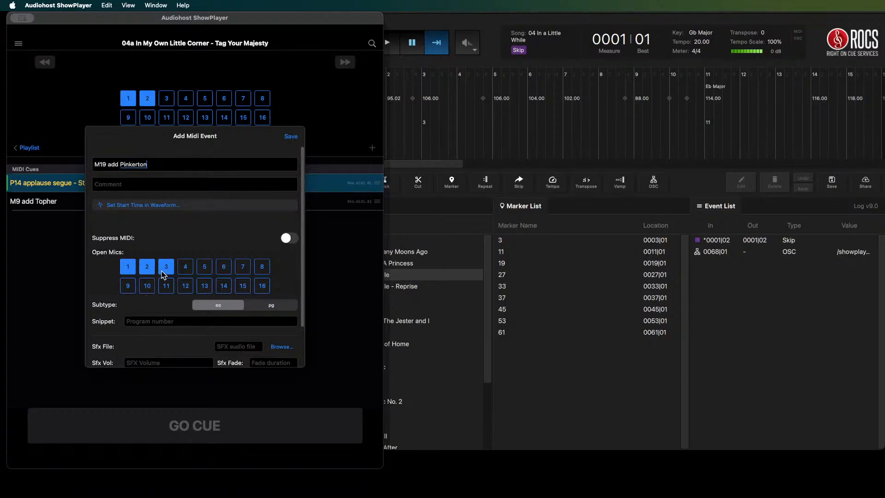
click(286, 140)
- Fire the M19 cue and return to song 04a's scene cues
click(145, 216)
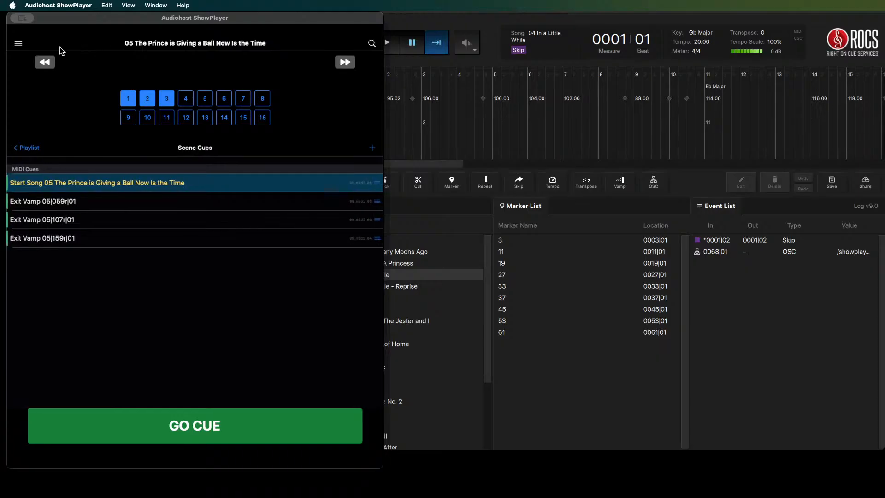
click(52, 62)
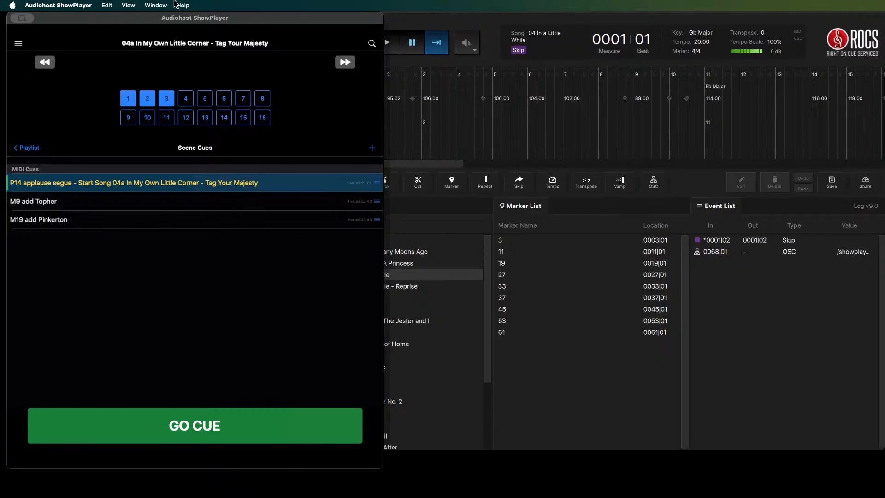
click(344, 63)
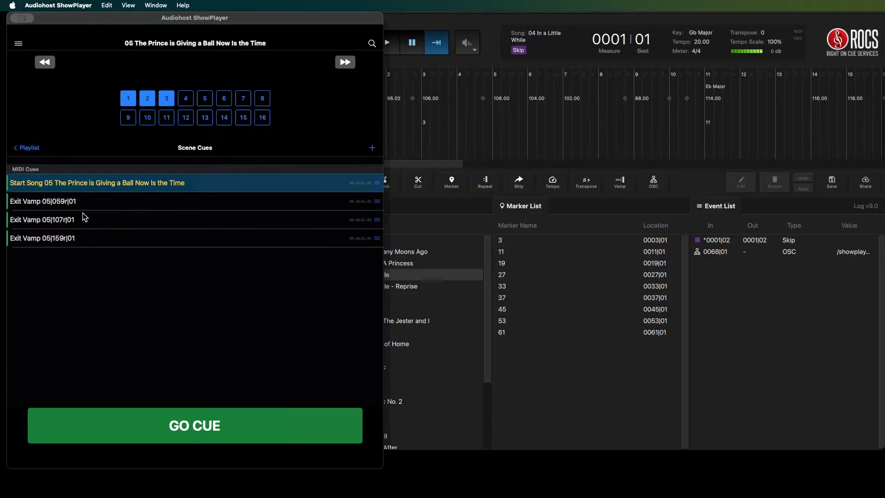
click(45, 63)
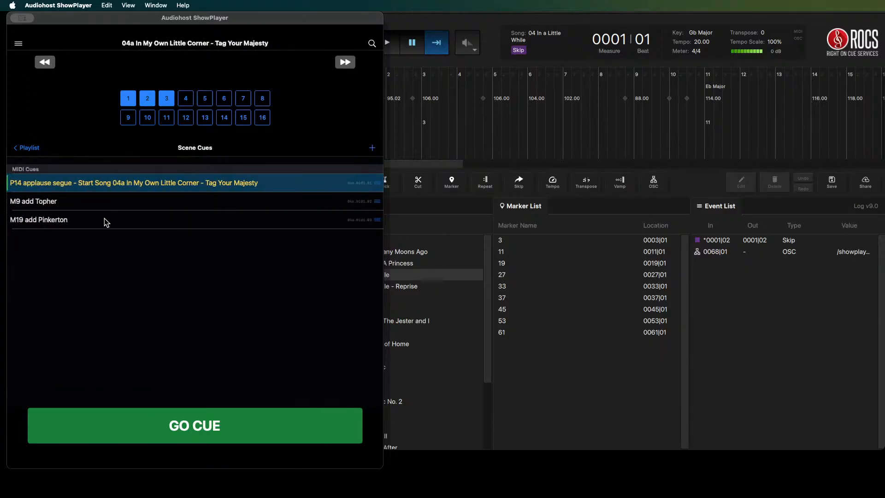
- Correct the character name in the M19 event's display text to "Pinkleton"
right_click(57, 222)
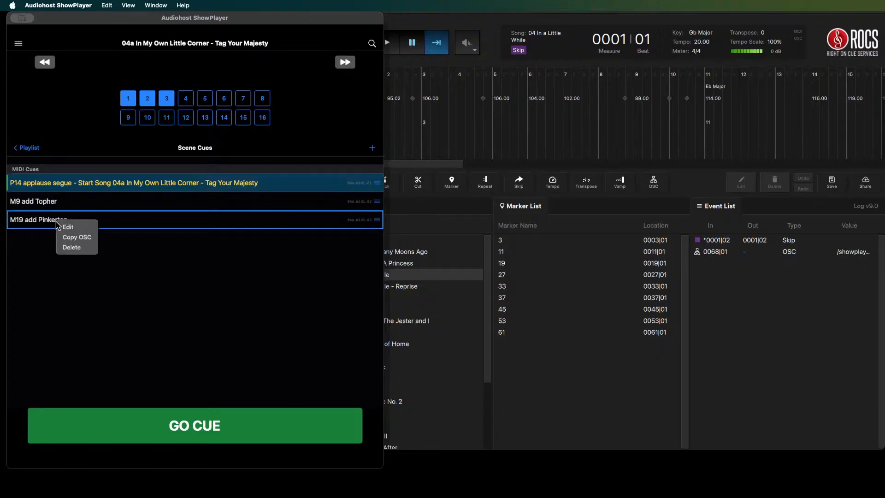
click(69, 229)
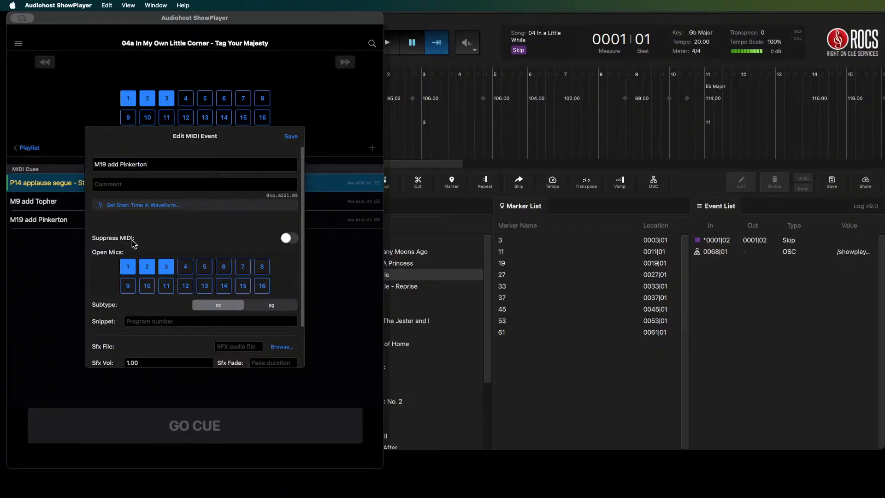
key(BackSpace)
text(l)
key(BackSpace)
key(BackSpace)
text(le)
key(Return)
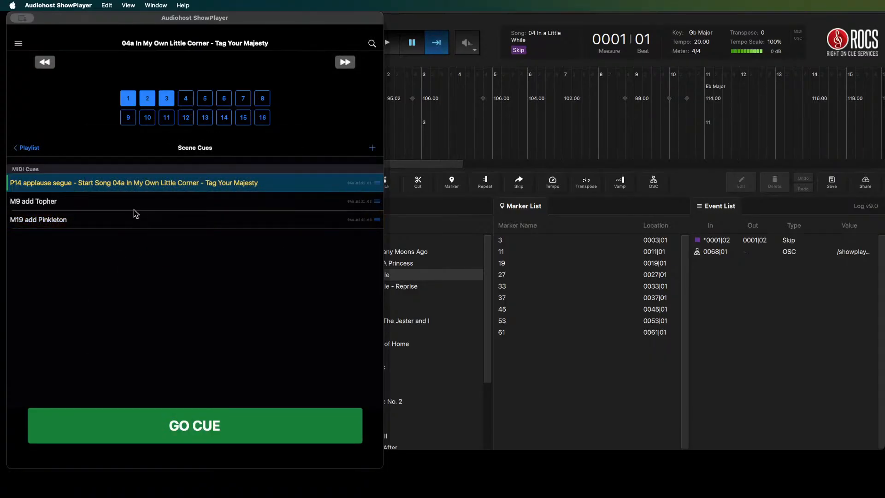
- Return to song 04a's cues and add a MIDI event "m32|3" opening mics 1, 2, 3, 8 and 9
key(space)
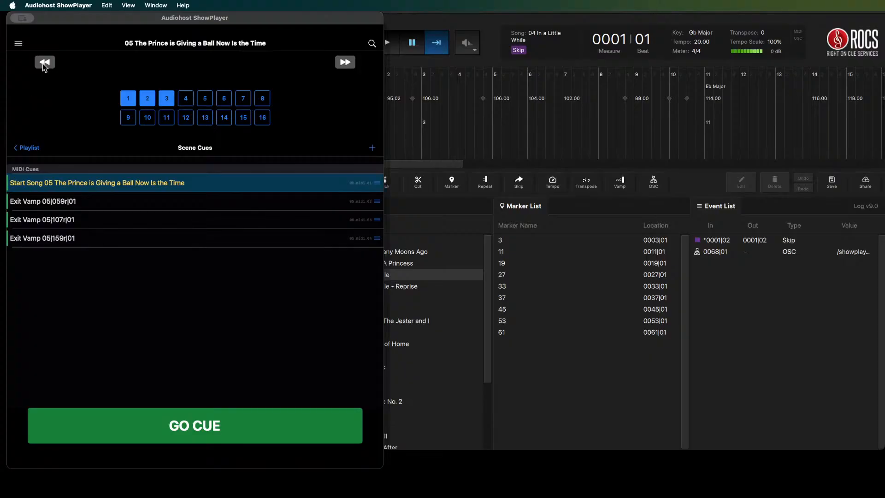
click(44, 63)
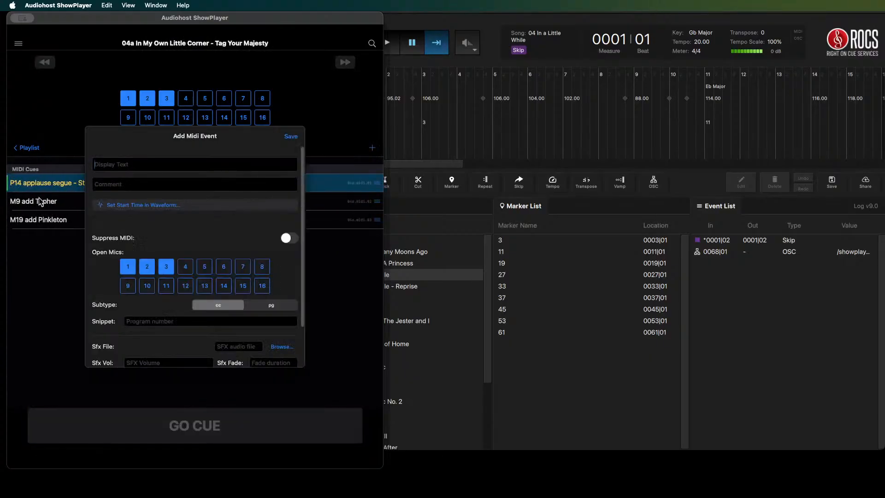
text(m32| 3)
click(186, 270)
click(266, 267)
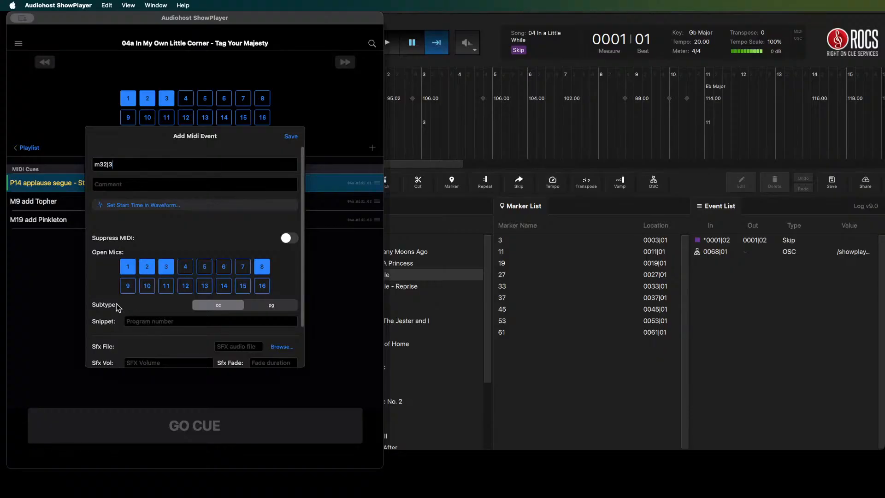
click(128, 286)
click(291, 137)
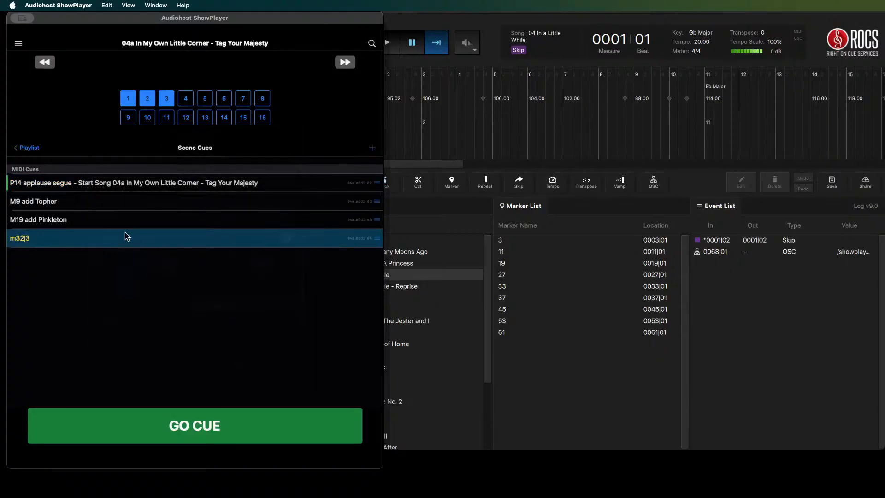
- Change the m32|3 event's display text to "M32|3 Seb, JM" and save it
right_click(37, 237)
click(52, 239)
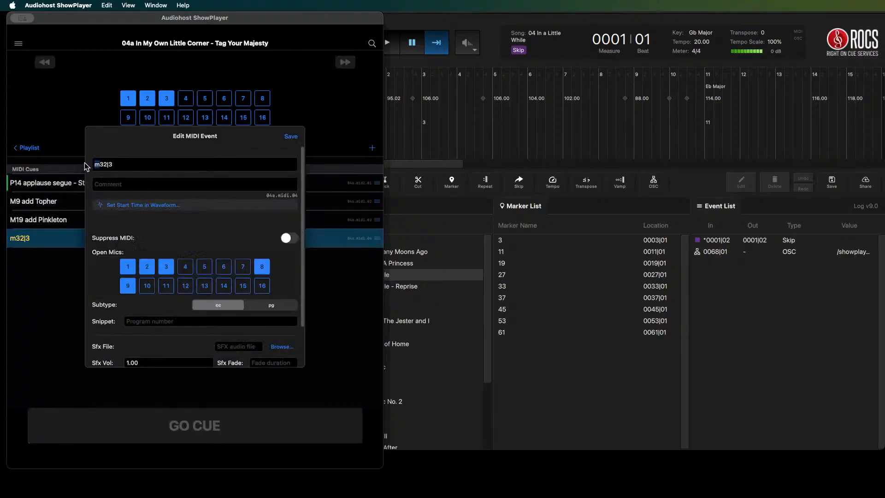
text(N)
key(BackSpace)
text(M32|3 Seb, JM)
click(292, 137)
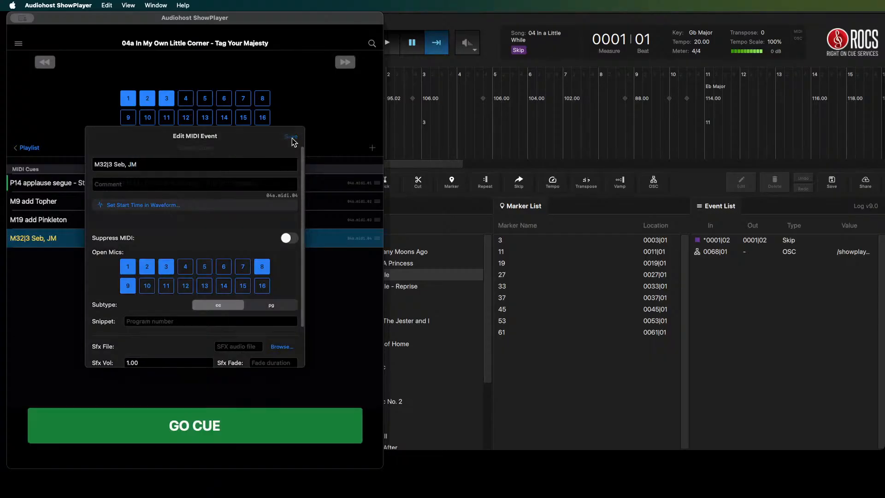
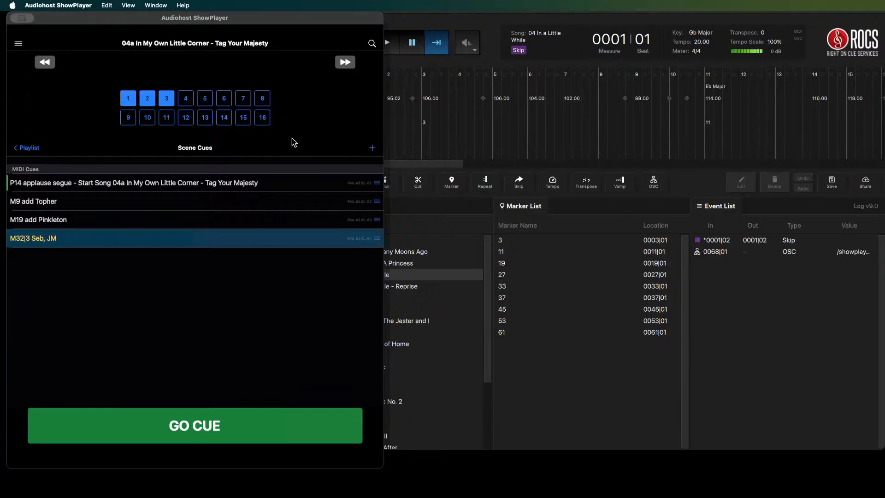
- Change the M19 event's display text to "M19|3 add Pinkleton", close mic 1 for it and save
right_click(70, 220)
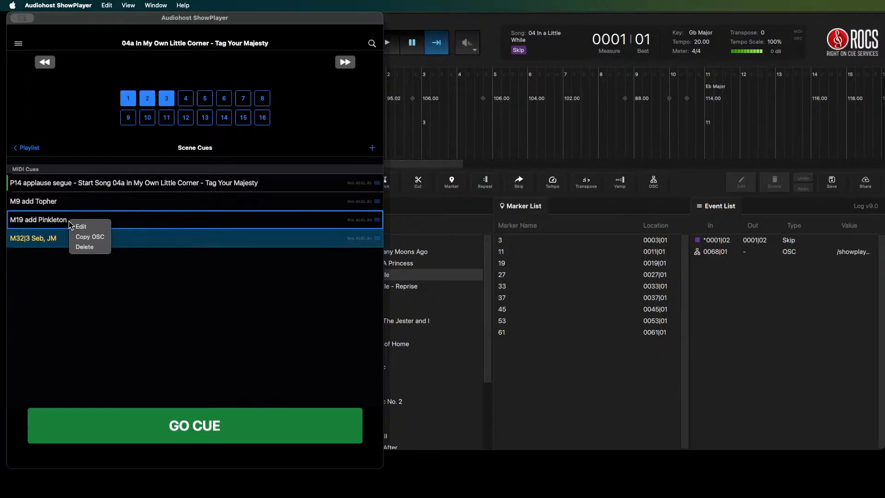
click(80, 226)
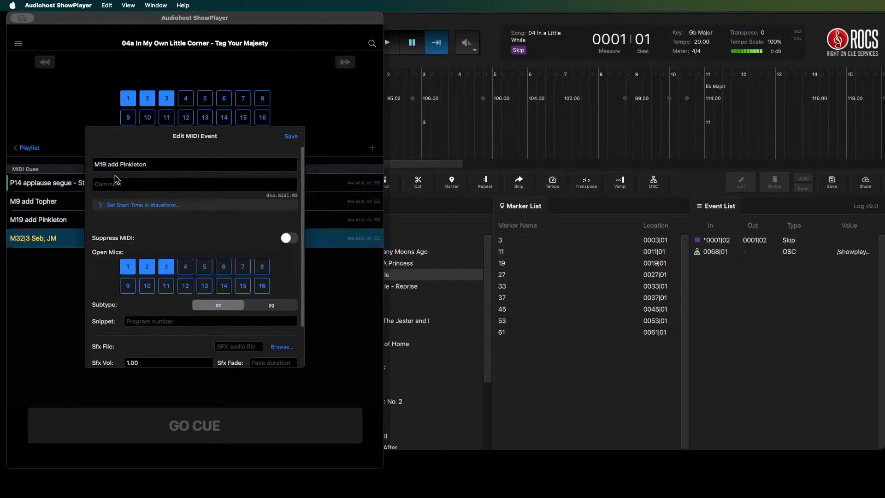
text(|3)
click(130, 268)
click(293, 136)
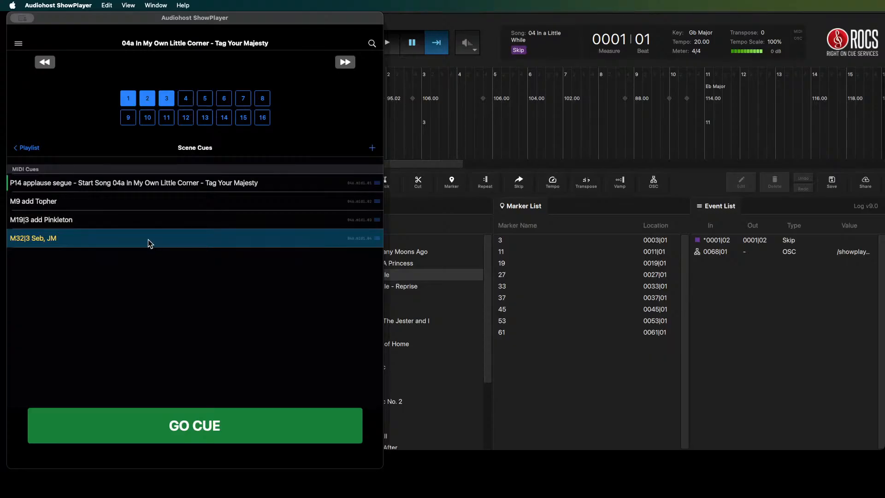
- Return to song 04a, close mic 1 for the "M32|3 Seb, JM" event and save it, running the cue to check its mics
click(138, 222)
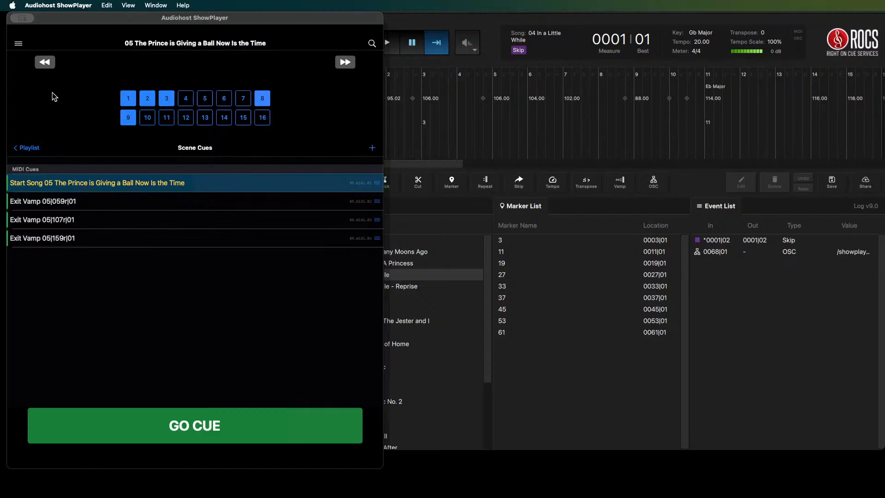
click(45, 62)
right_click(121, 239)
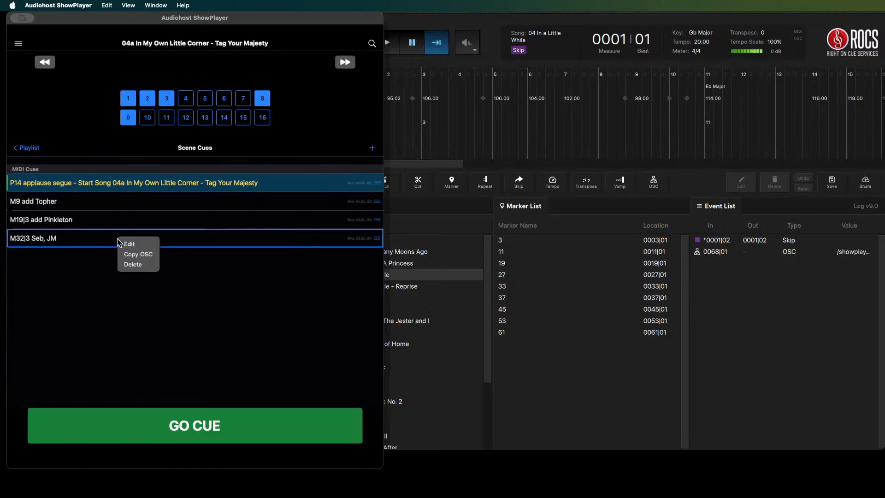
click(131, 244)
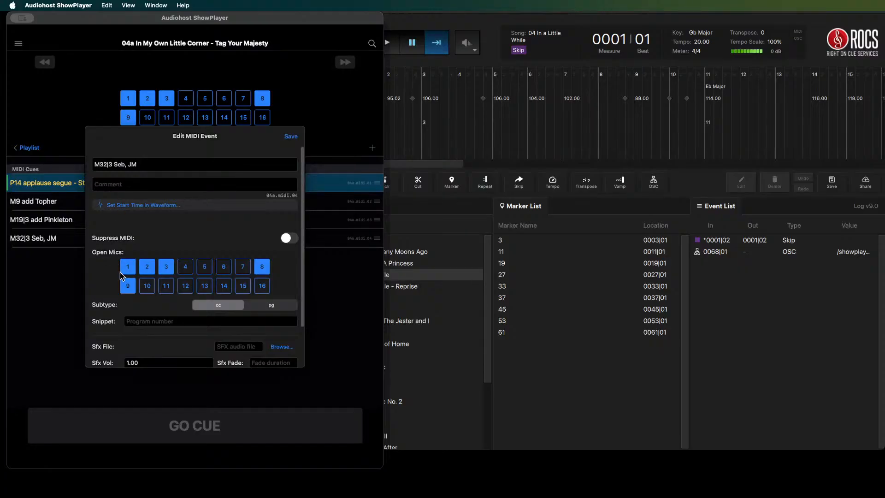
click(291, 136)
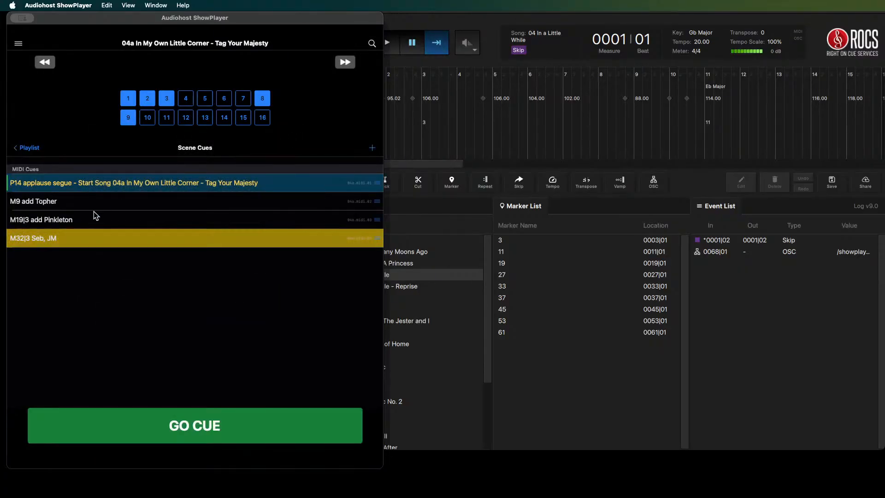
click(65, 238)
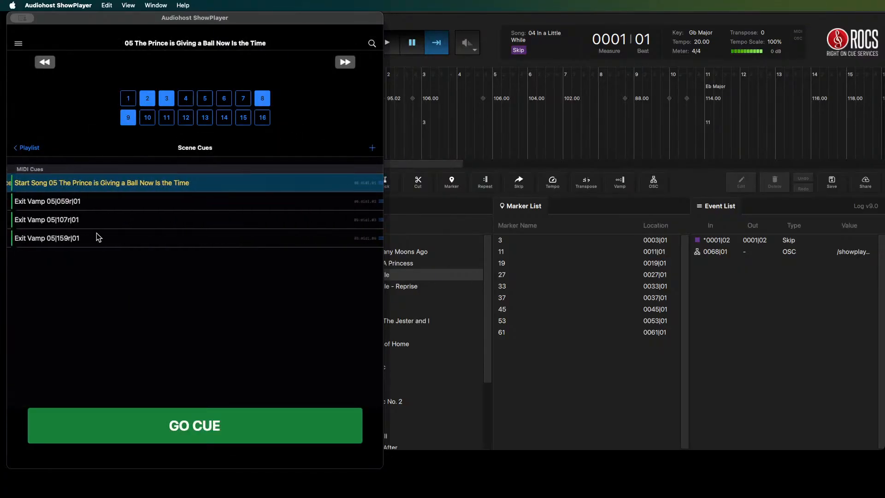
click(43, 64)
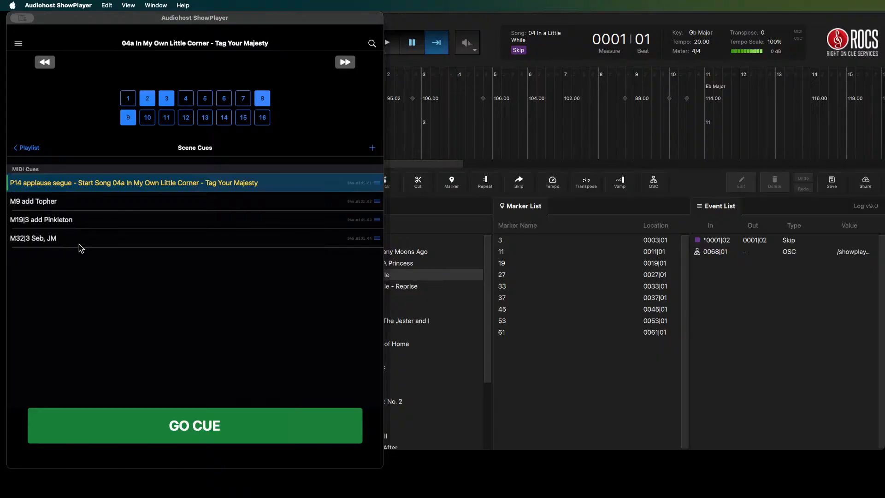
- Edit song 05's start event and prefix its display text with 'P17 cue: "an announcement!"// - '
right_click(41, 186)
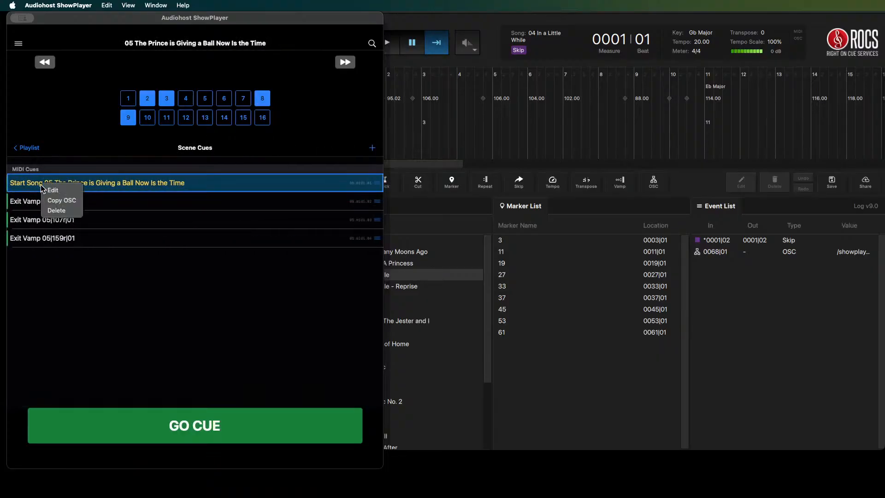
click(51, 190)
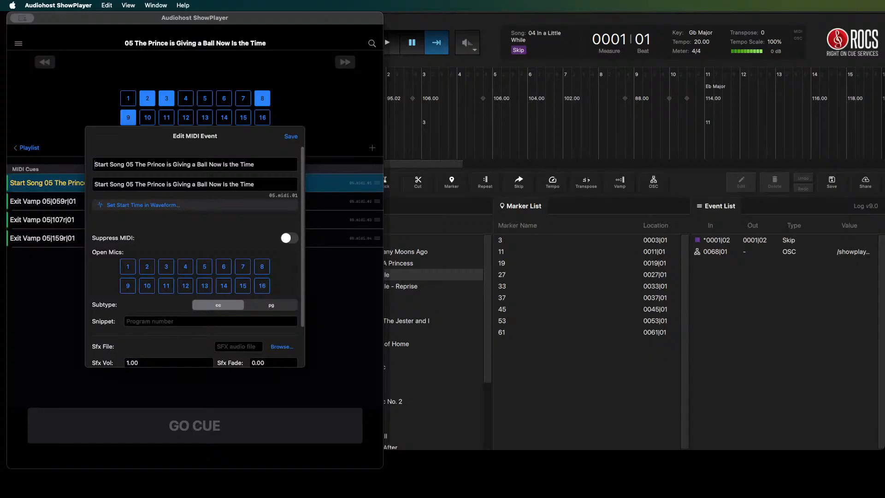
click(96, 165)
text(P)
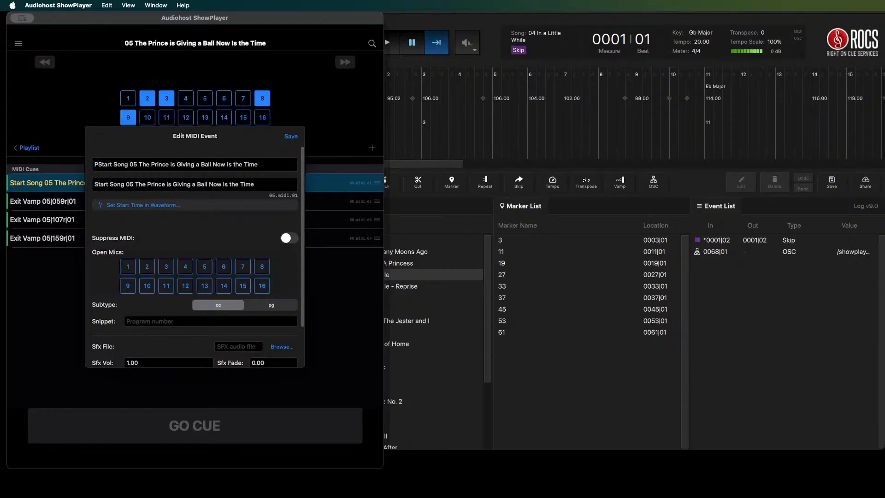
text(17)
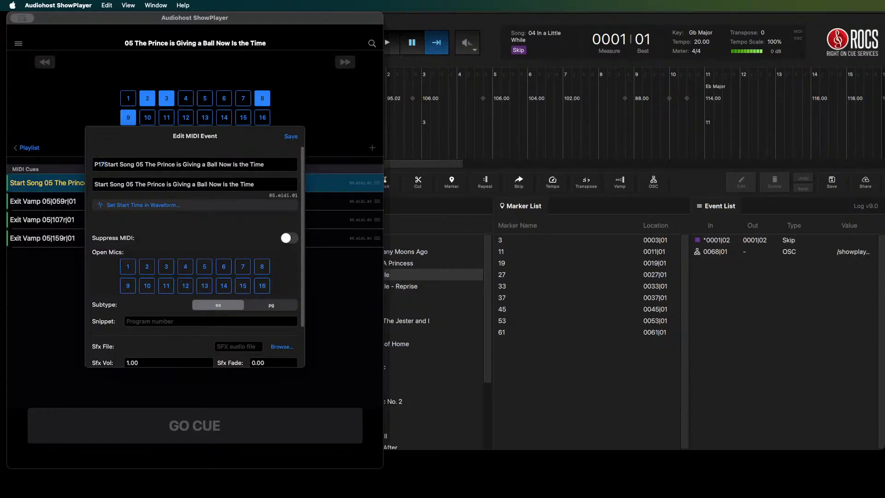
text( cue: ")
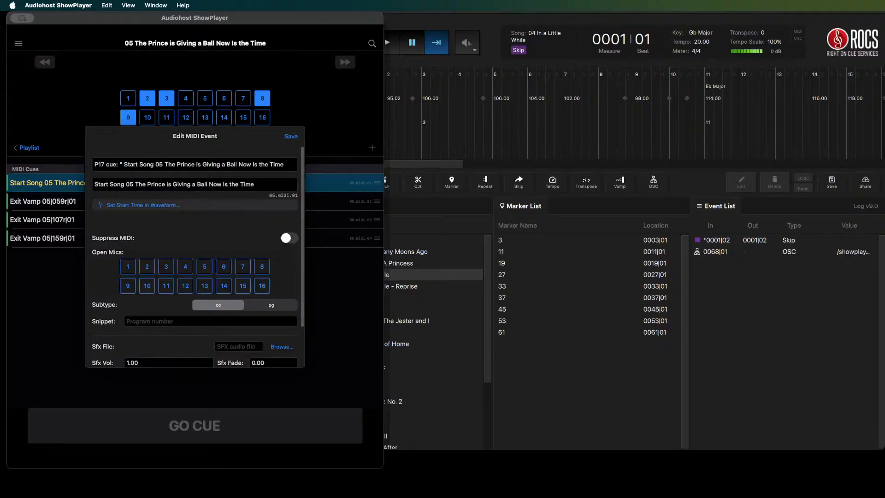
text(an announc)
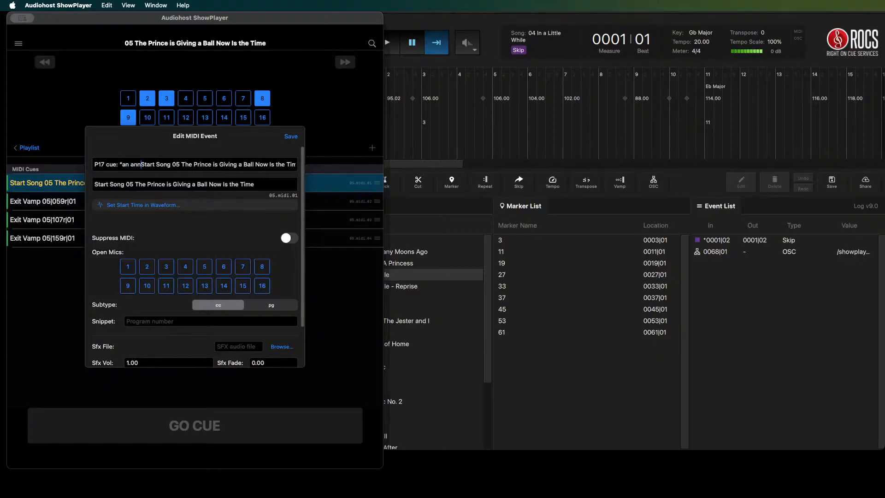
text(ement)
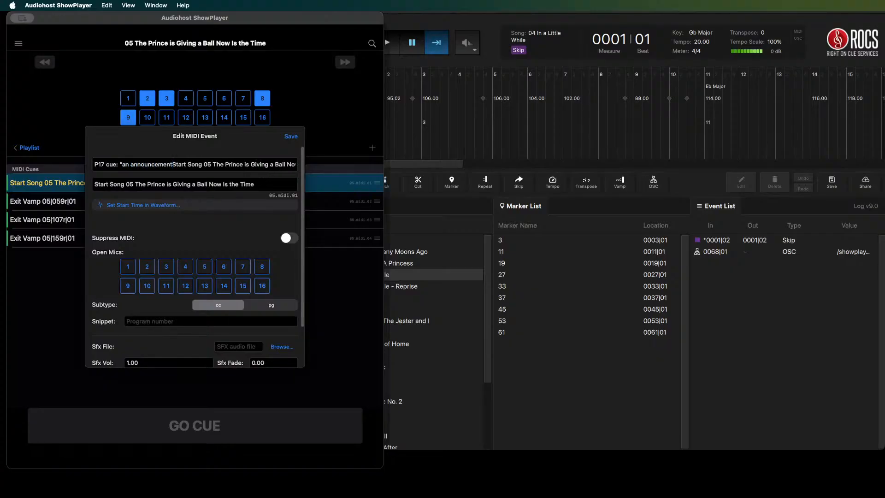
text(!)
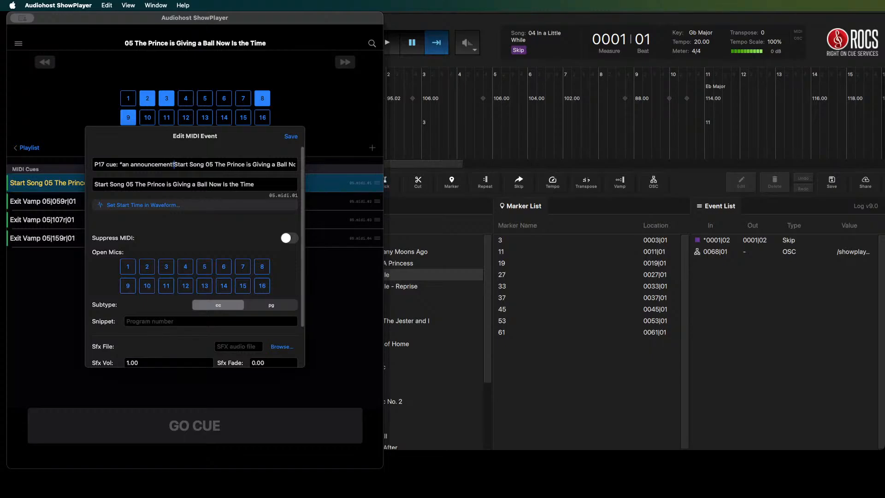
text("// -)
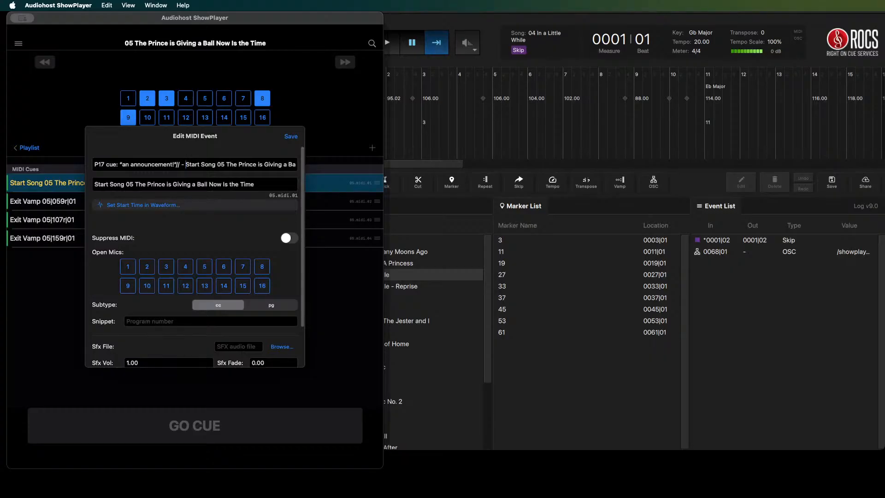
- Open mics 1, 8 and 9 for song 05's start event and save it
click(263, 268)
click(127, 268)
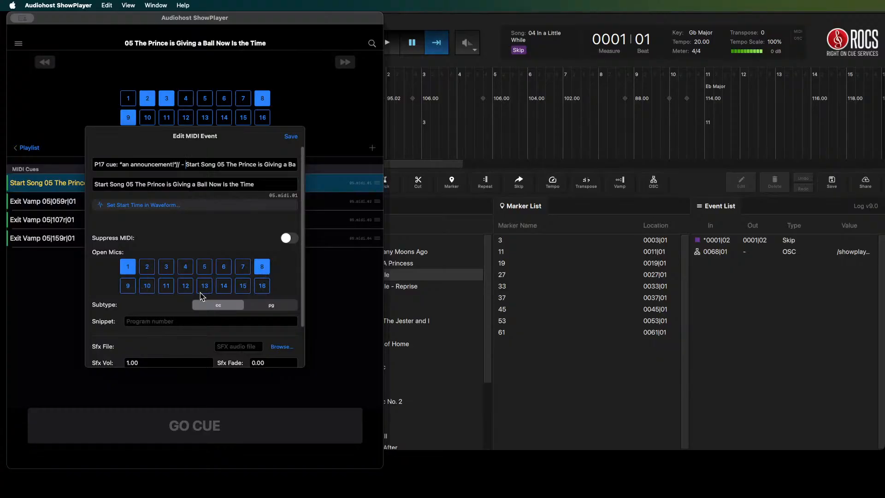
click(127, 286)
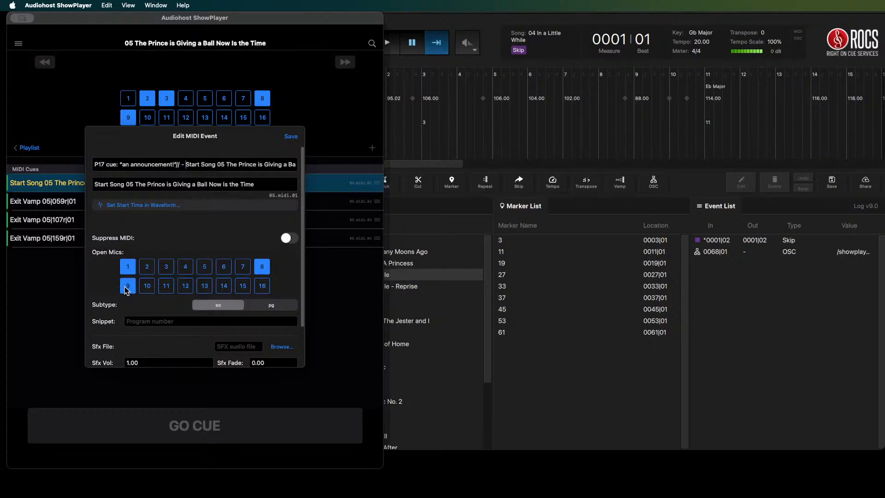
click(290, 142)
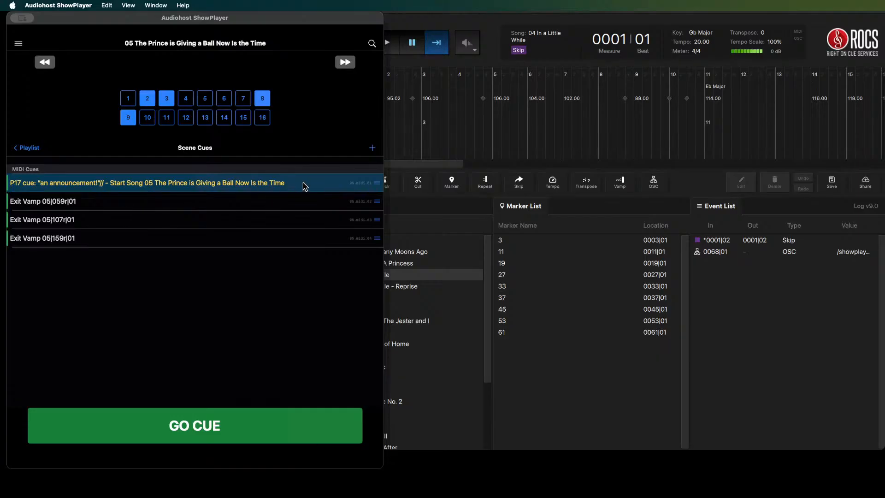
- Add a MIDI event "M21 - JM solo" to song 05 with only mic 9 open and save it
click(372, 148)
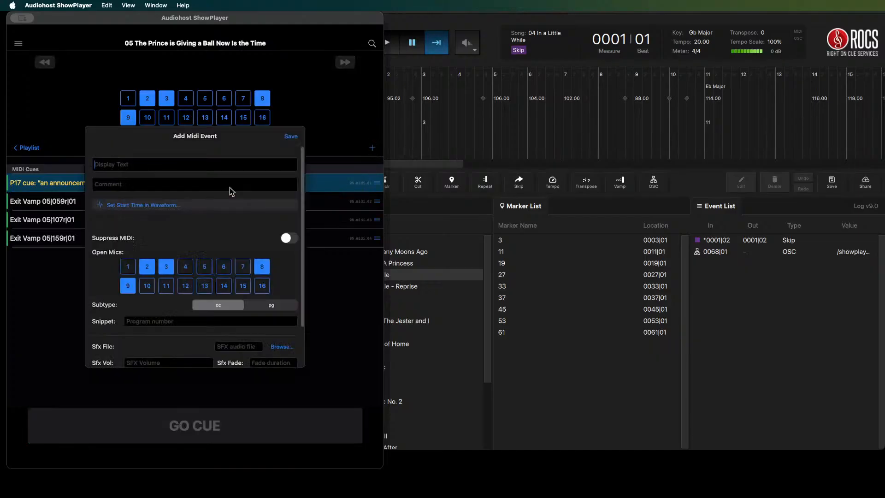
text(M21 - JM solo)
click(166, 268)
click(262, 268)
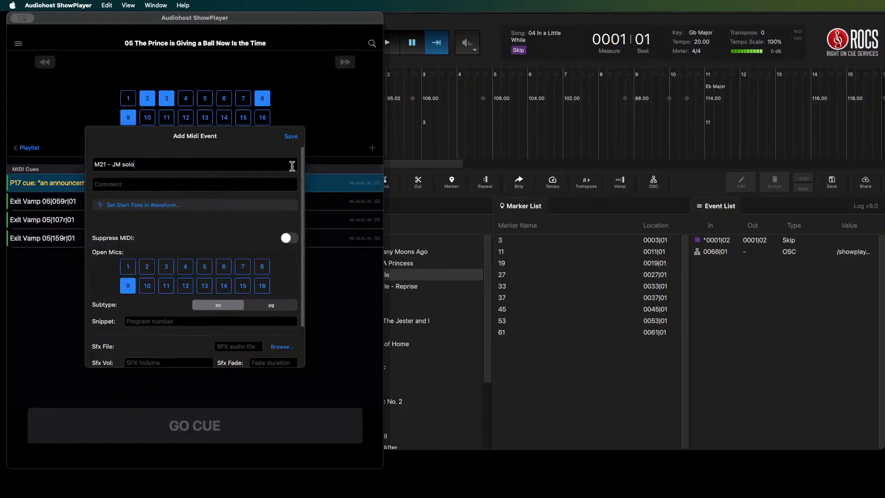
click(291, 138)
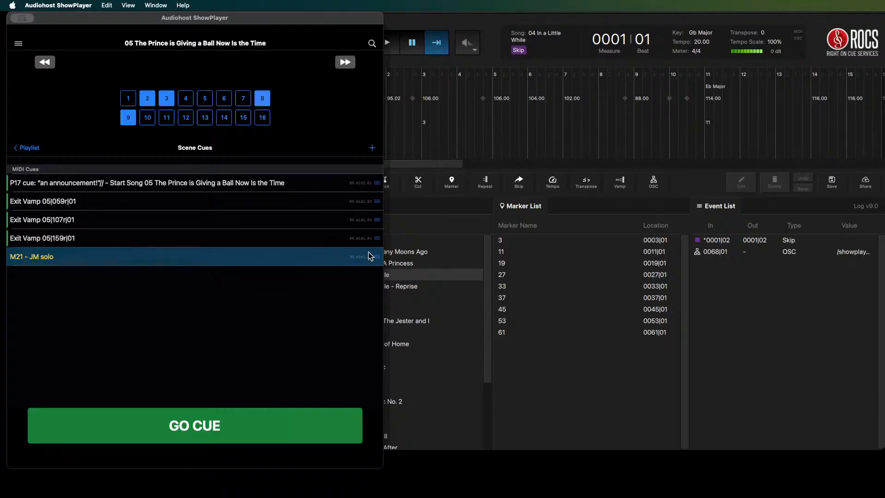
- Move the "M21 - JM solo" cue directly below the P17 song-start cue
drag(377, 256, 375, 196)
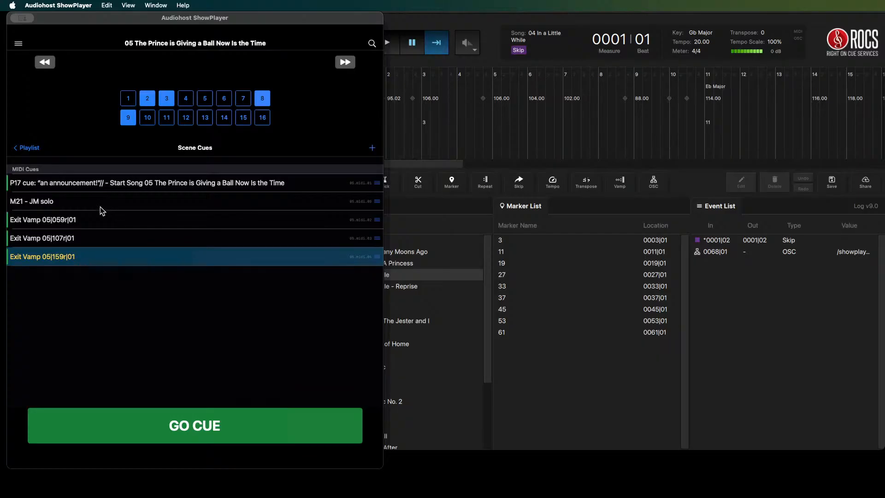
- Prefix the Exit Vamp 05|059r|01 cue's display text with 'P19 cue: "take from all of us."// -' and suppress its MIDI
right_click(46, 221)
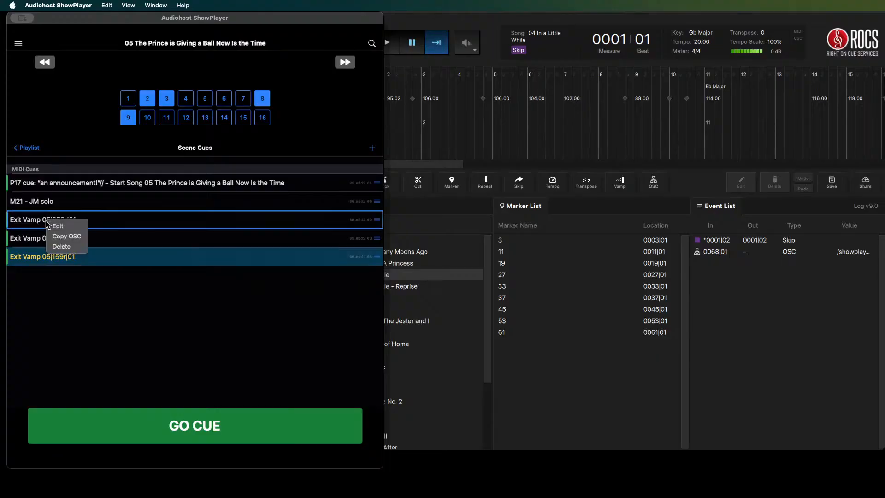
click(58, 224)
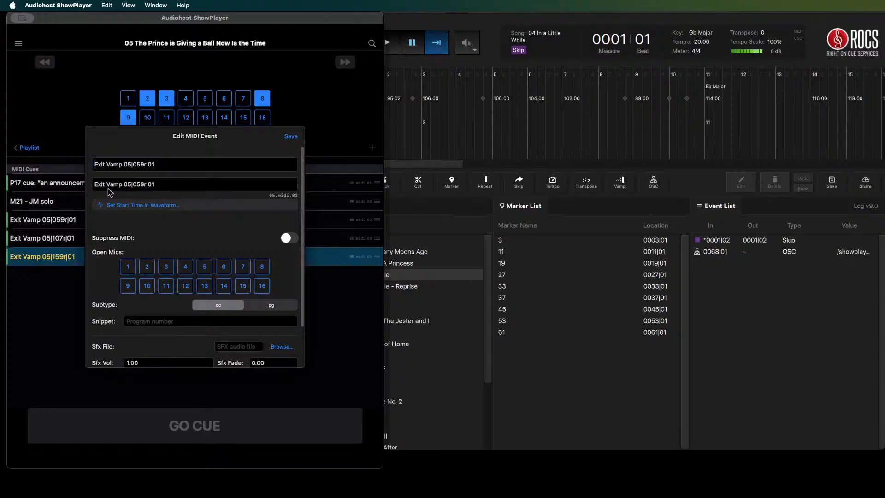
text(p19 cue: "take from all of)
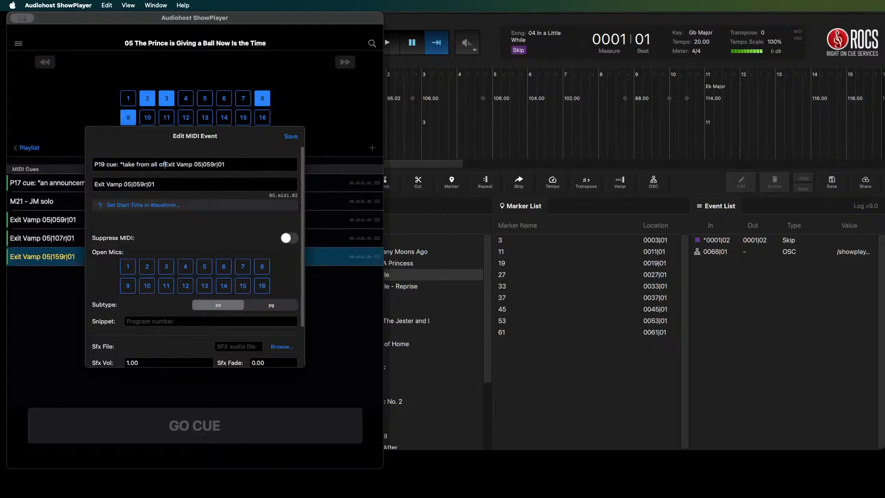
text( us."// -)
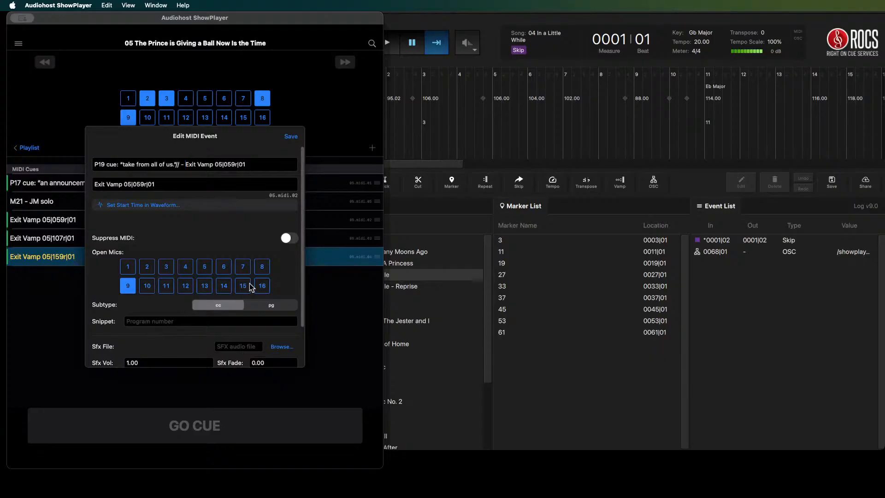
click(289, 238)
click(291, 138)
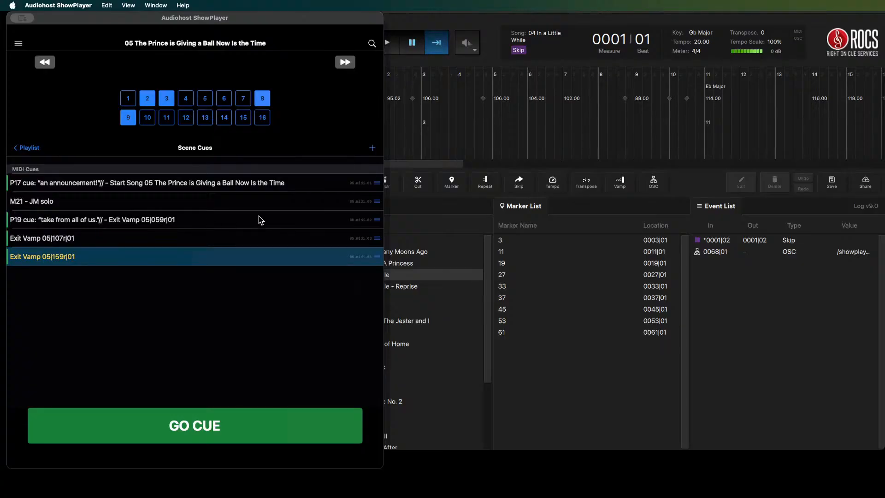
- Create a new MIDI cue with the display text "M67 unmute crowd"
click(372, 148)
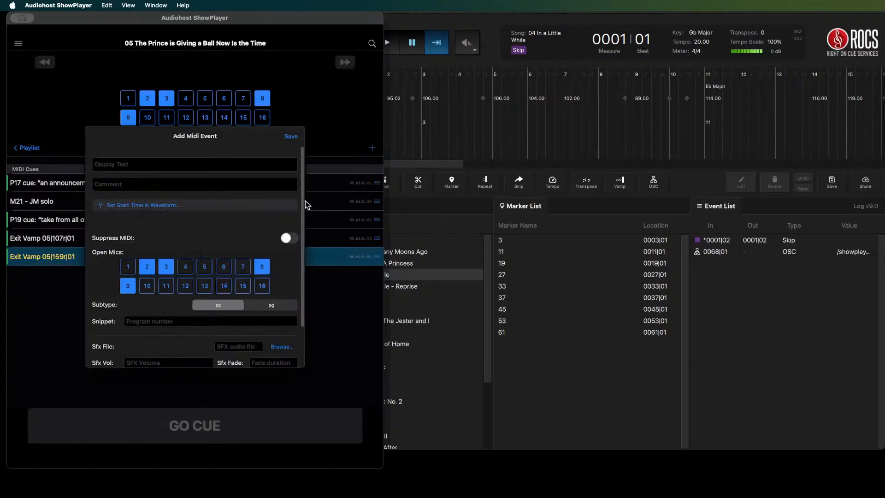
text(m67|)
key(BackSpace)
text(unmute crowd)
- Set the new crowd cue's open mics to 3 and 8 through 16, with mic 2 closed
click(147, 268)
click(166, 269)
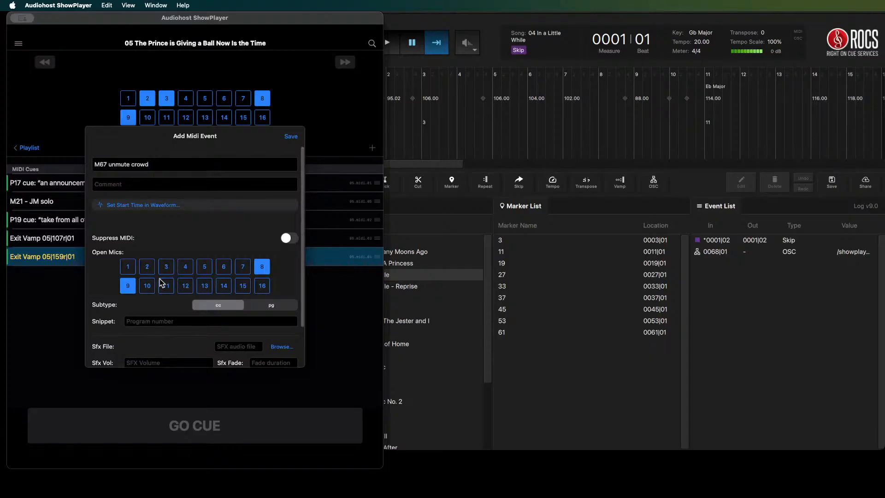
click(261, 267)
click(262, 267)
click(166, 267)
click(152, 286)
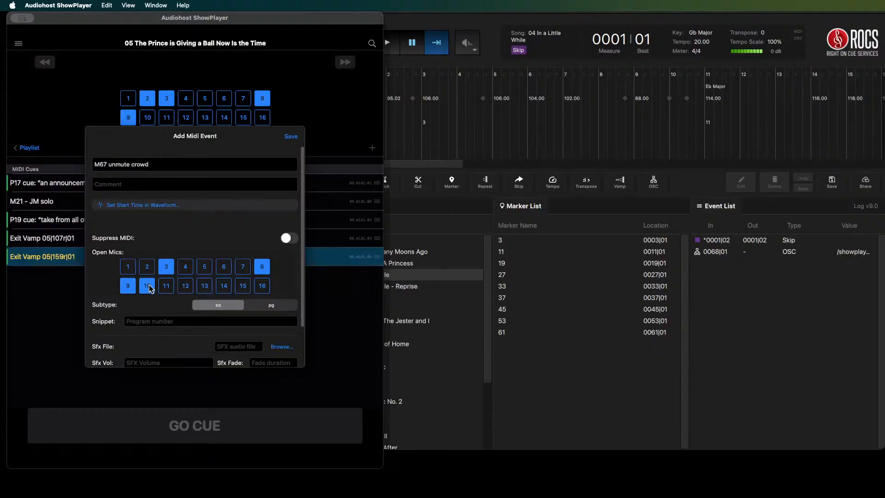
click(167, 286)
click(186, 287)
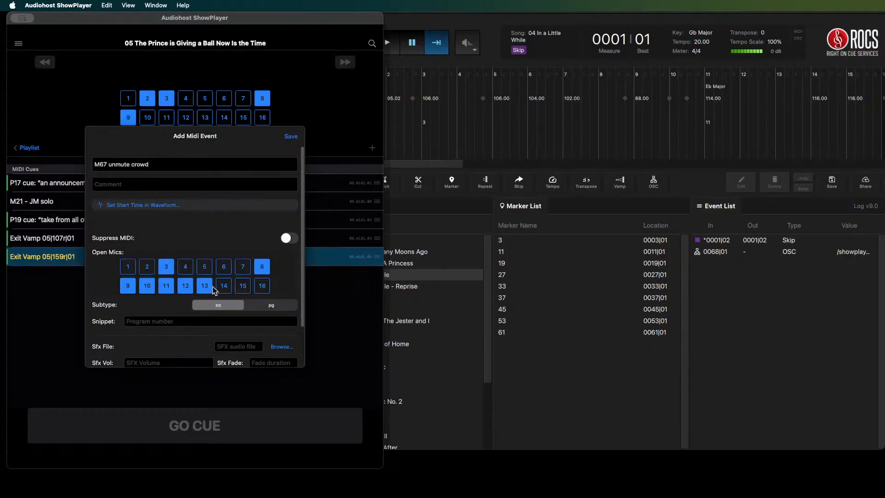
click(237, 287)
click(262, 288)
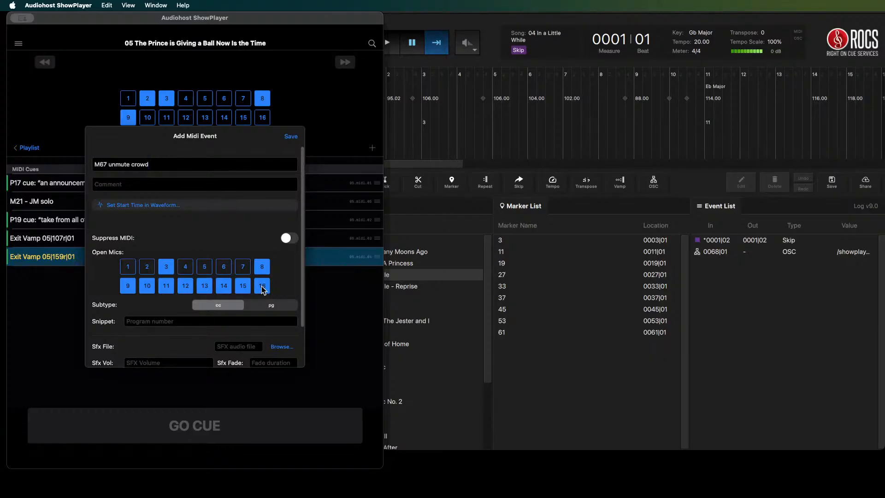
- Append "(TODO: check crowd)" to the M67 cue's display text and save the cue
click(182, 165)
text((TODO: check crowd))
click(291, 137)
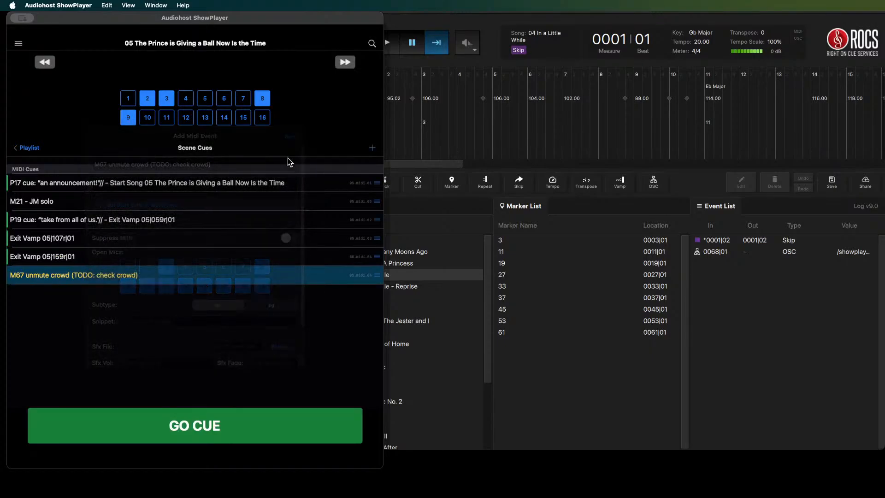
- Trigger the M67 unmute crowd cue and, back in song 05, move it directly above Exit Vamp 05|107r|01
click(185, 276)
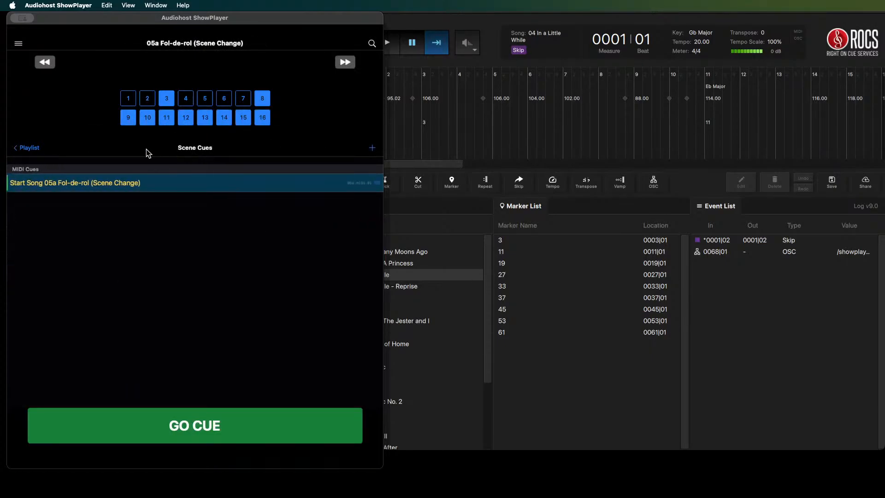
click(48, 62)
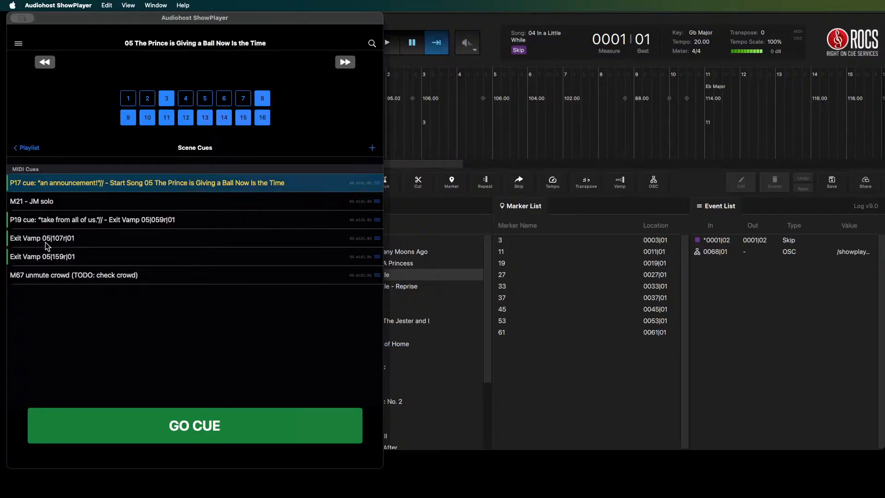
drag(378, 279, 376, 236)
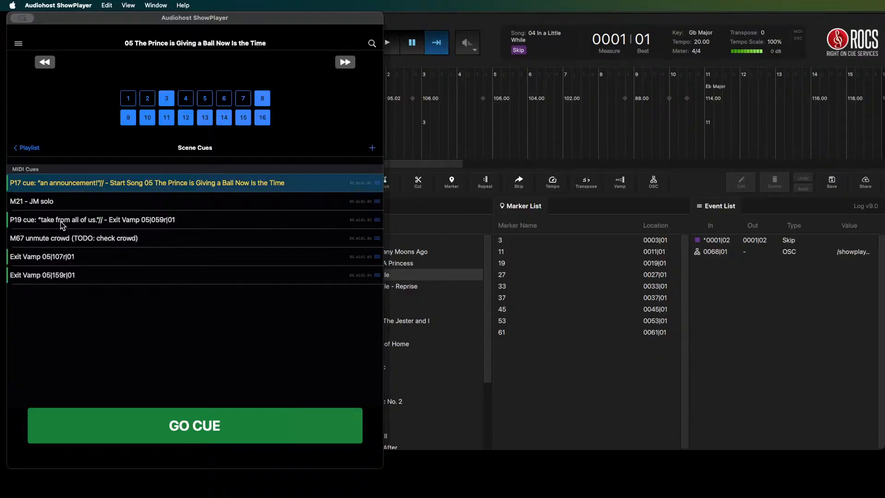
- Prefix the Exit Vamp 05|107r|01 cue's display text with 'p(?) cue: tbd "Hello, I'm talking here" -' and suppress its MIDI
right_click(52, 258)
click(65, 262)
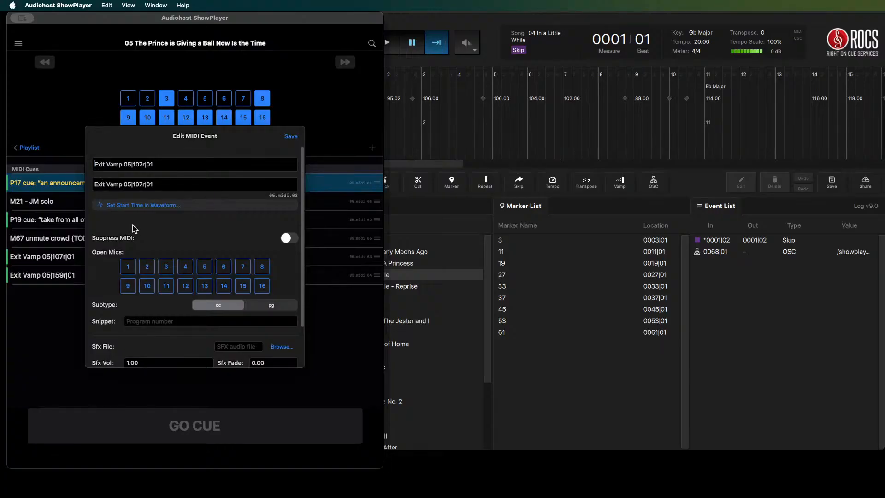
text(p)
key(BackSpace)
text(p(?) cue: )
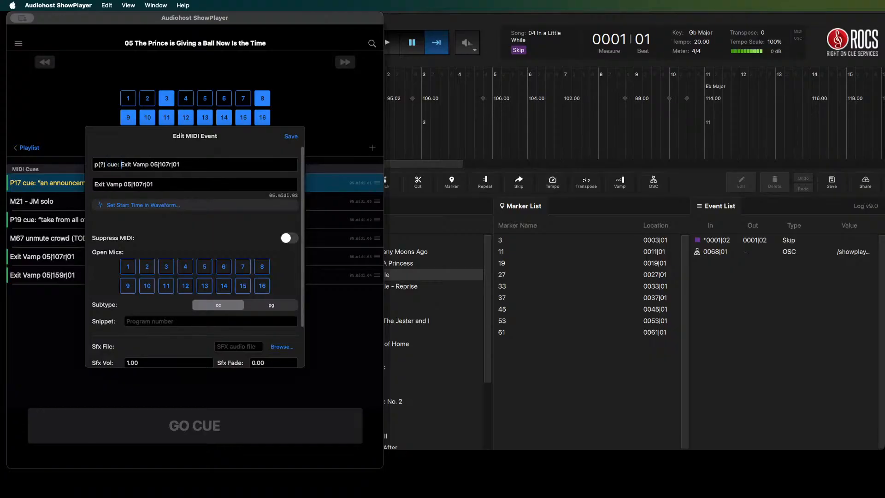
text(tbd )
text(")
text(Hello)
text(, I'm )
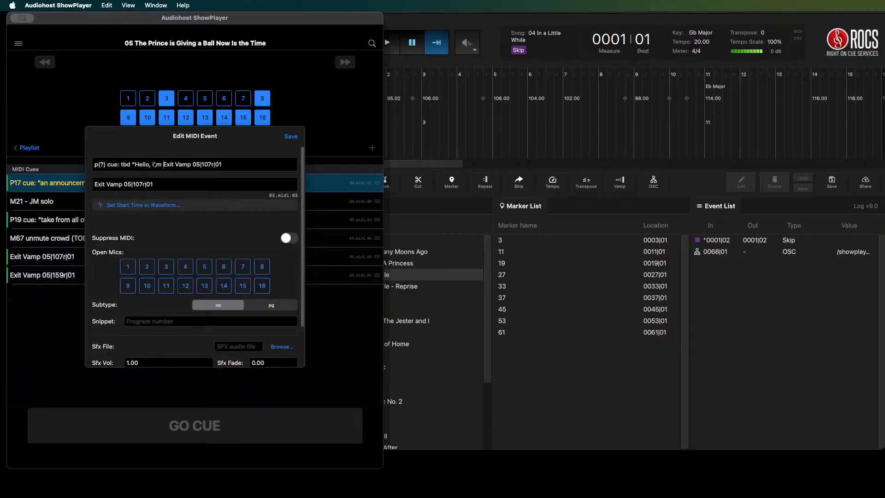
text(talking here)
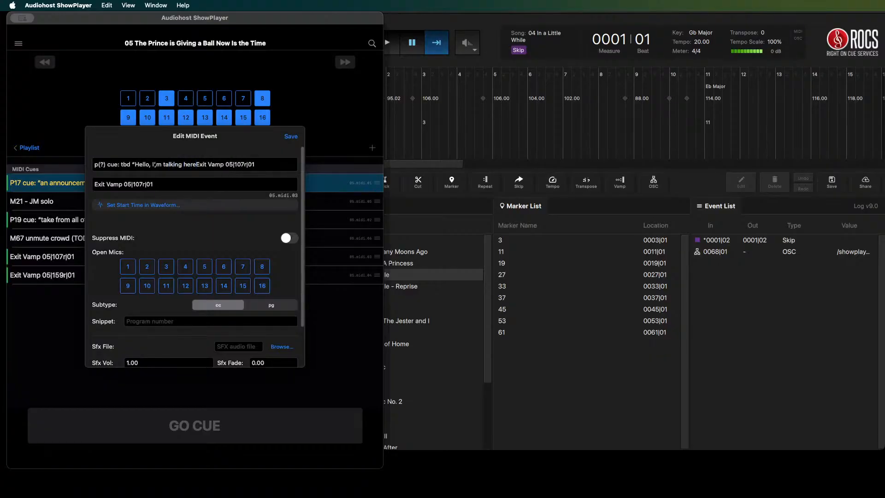
text(")
text( -)
click(289, 238)
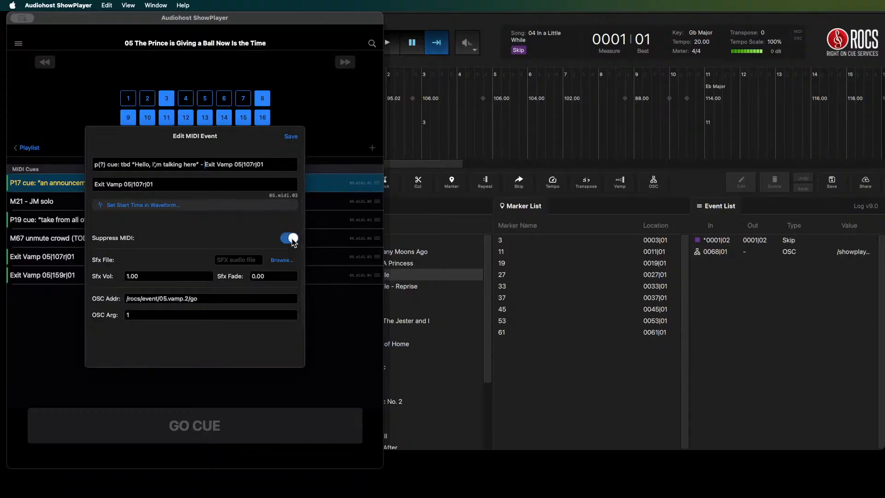
click(290, 137)
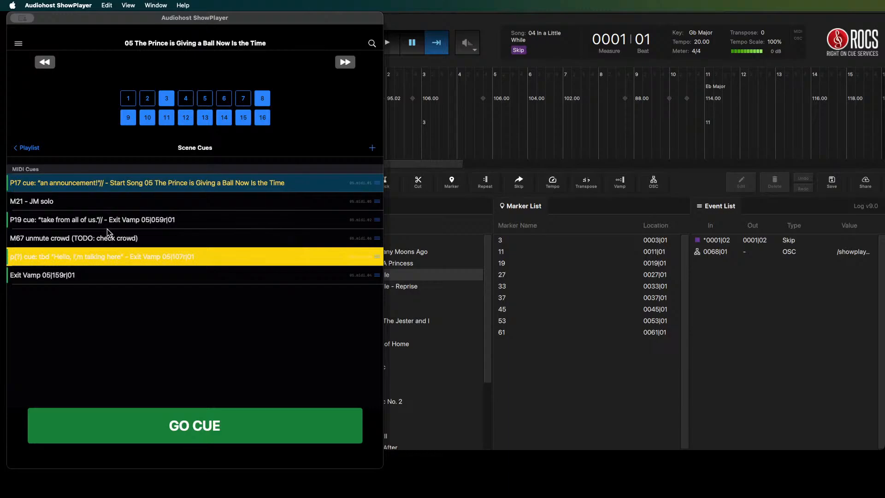
- Trigger the 05|107r|01 vamp cue and add an "M142 Madame" cue before Exit Vamp 05|159r|01, additionally opening mic 5
click(105, 256)
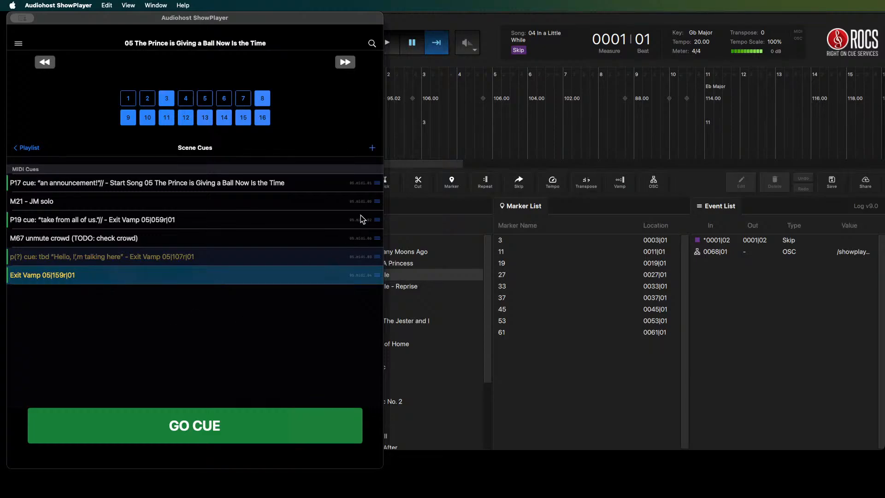
click(373, 148)
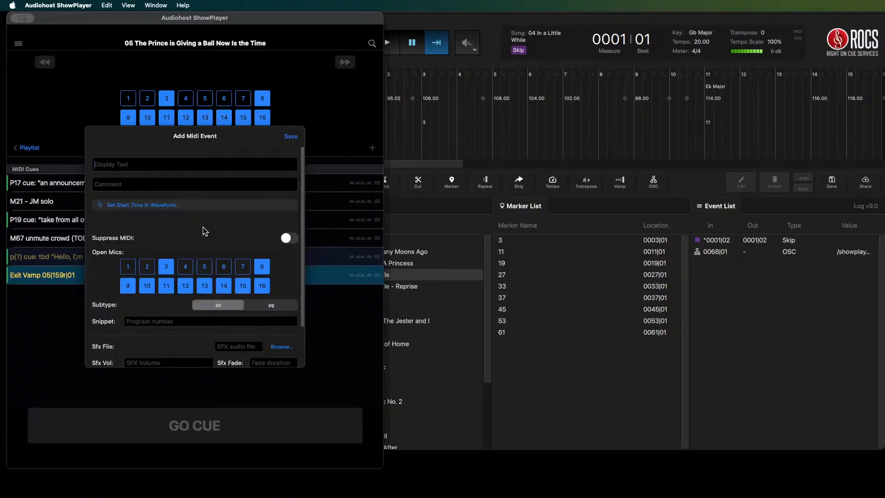
text(m141)
key(BackSpace)
text(2)
key(Return)
text(Madame)
click(205, 270)
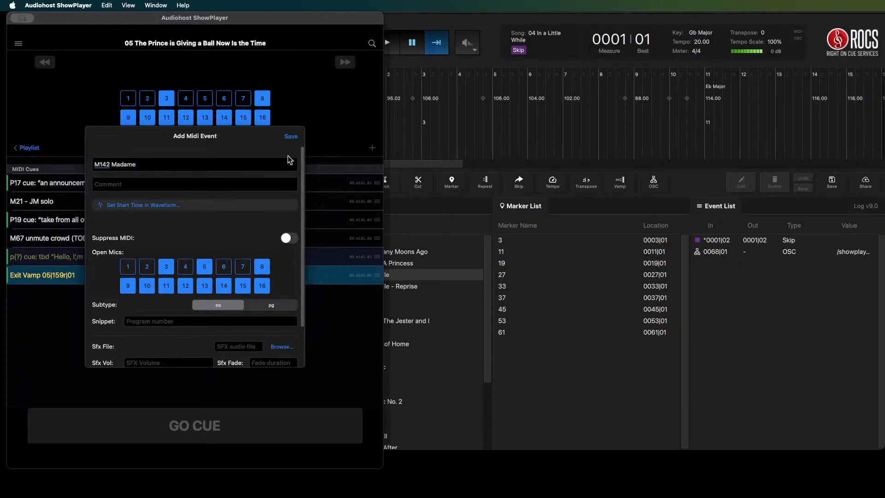
click(291, 137)
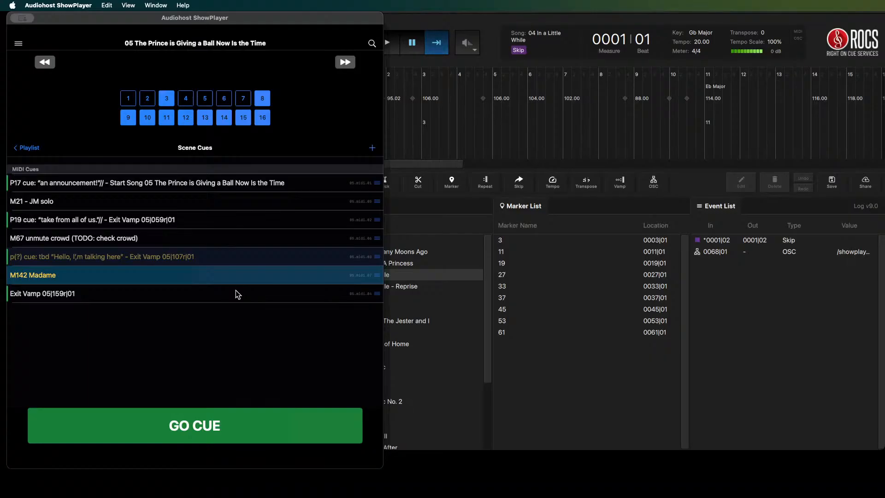
- Prefix the Exit Vamp 05|159r|01 cue's display text with 'P22 cue: "ANYONE can be the Queen."// -' and suppress its MIDI
right_click(71, 293)
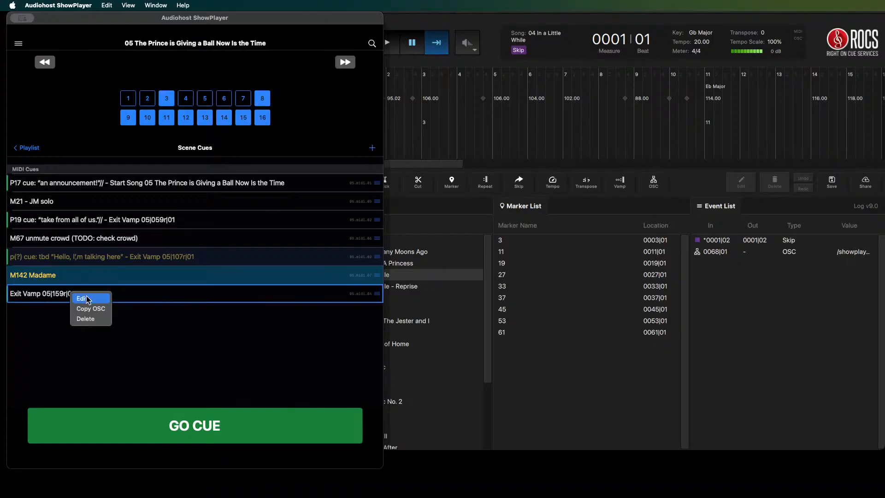
click(90, 299)
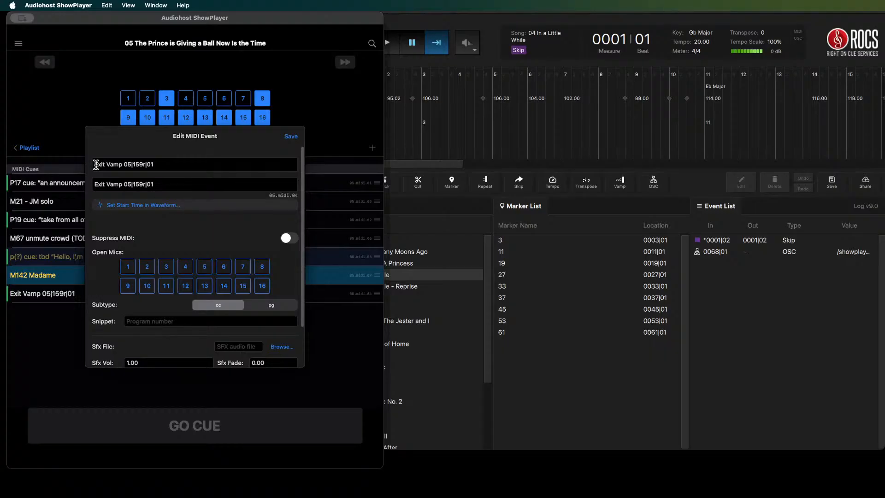
click(95, 164)
text(p22 cue: ")
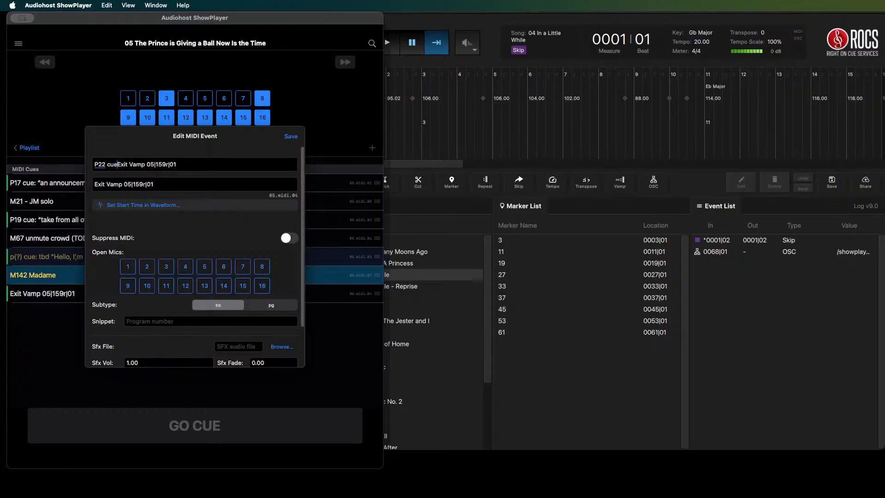
text(ANYONE )
text(can be a qu)
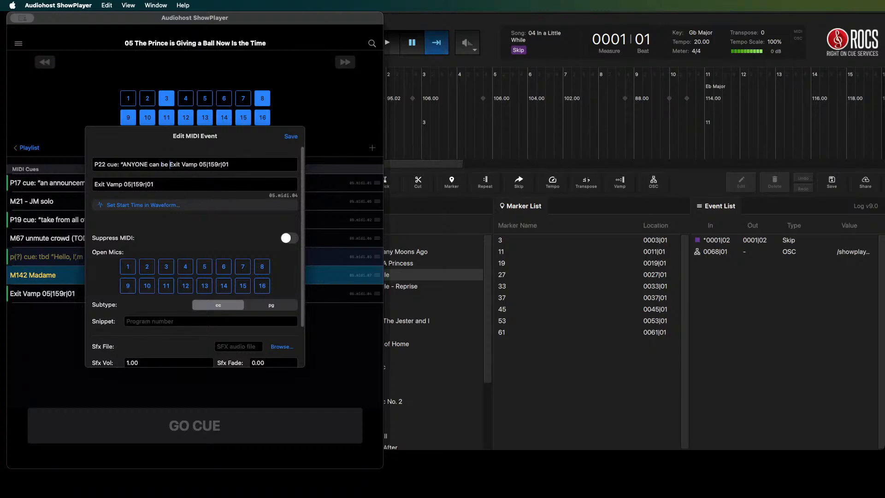
text(ee)
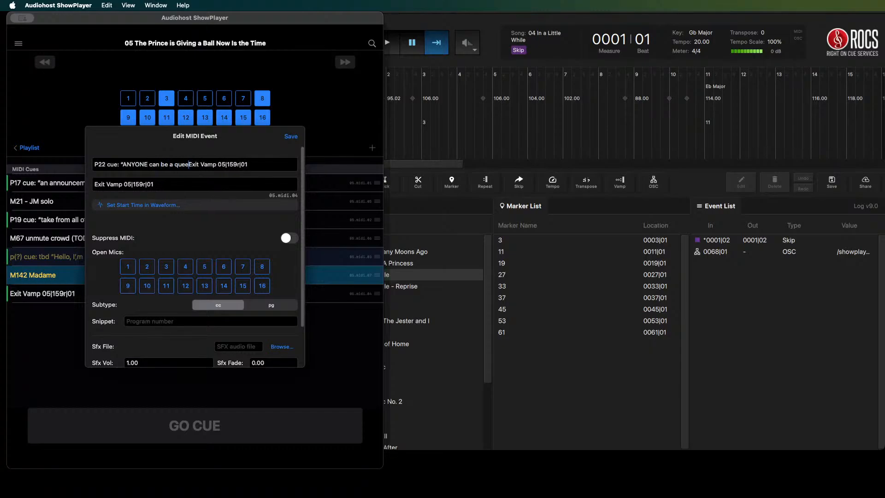
key(BackSpace)
key(BackSpace)
key(BackSpace)
key(BackSpace)
key(BackSpace)
key(BackSpace)
text(the Queen."//)
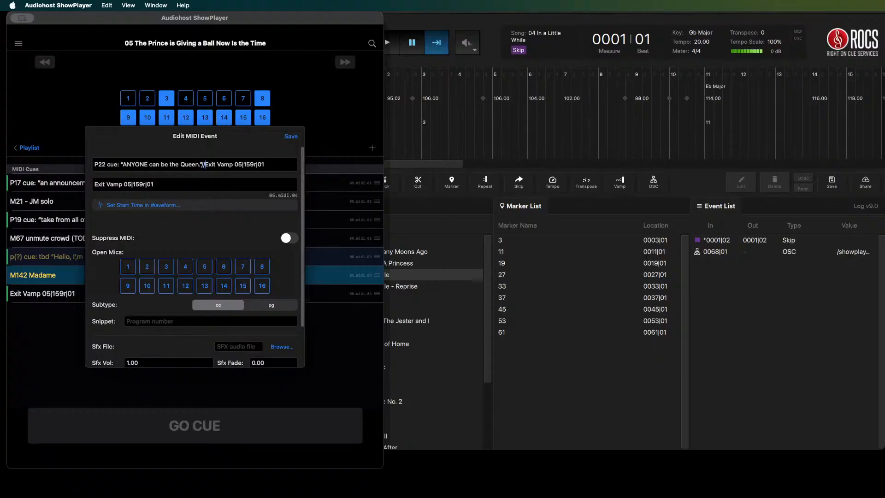
text( -)
click(288, 238)
click(292, 137)
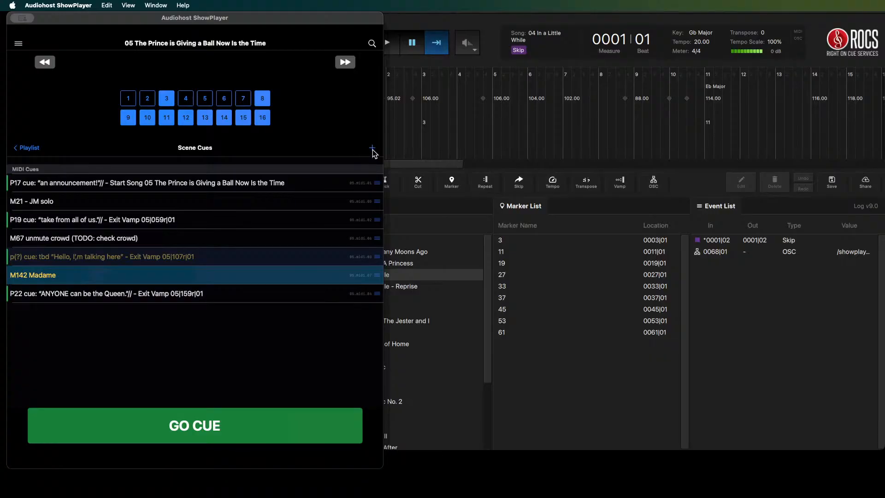
- Trigger the P22 vamp cue and, back in song 05, add an "M177 add Ella" cue with mics 1, 5–7 and 10–16 open
click(183, 296)
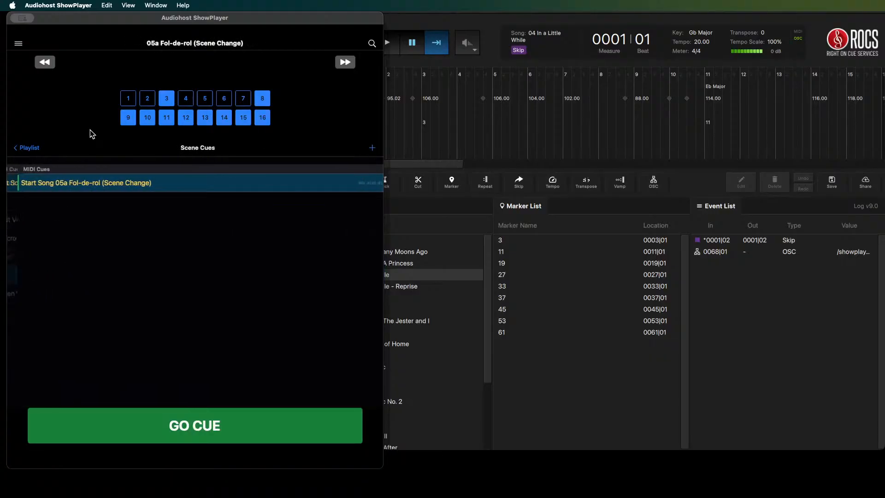
click(46, 63)
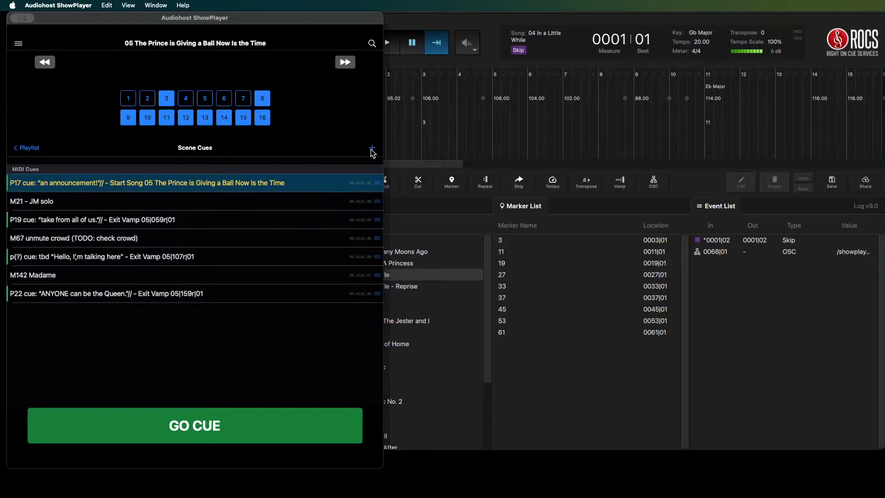
click(372, 148)
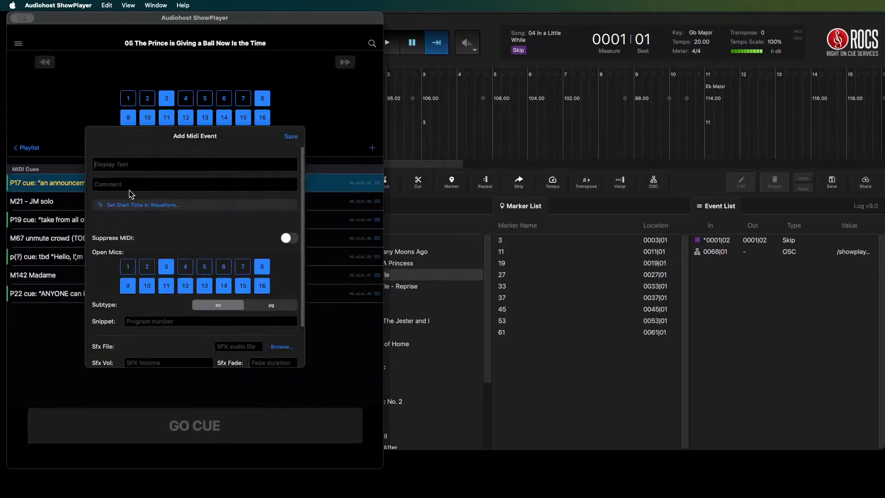
text(M177 add Ella)
click(129, 270)
click(145, 288)
click(168, 268)
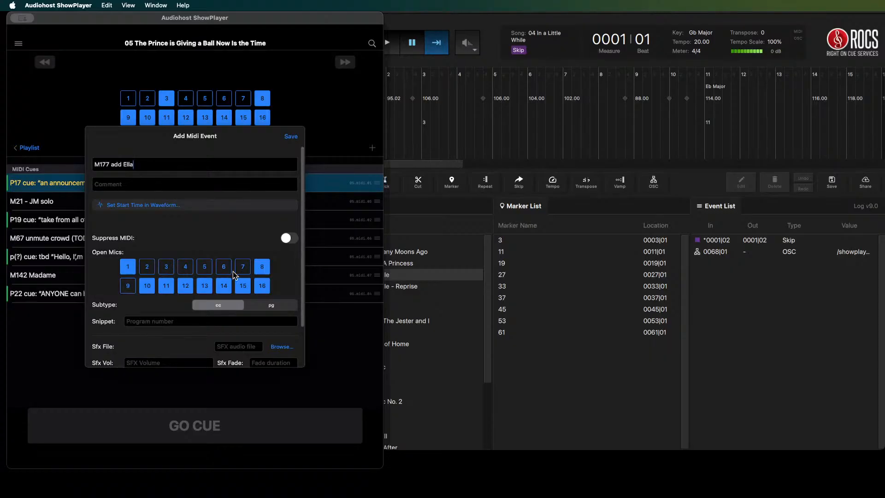
click(262, 269)
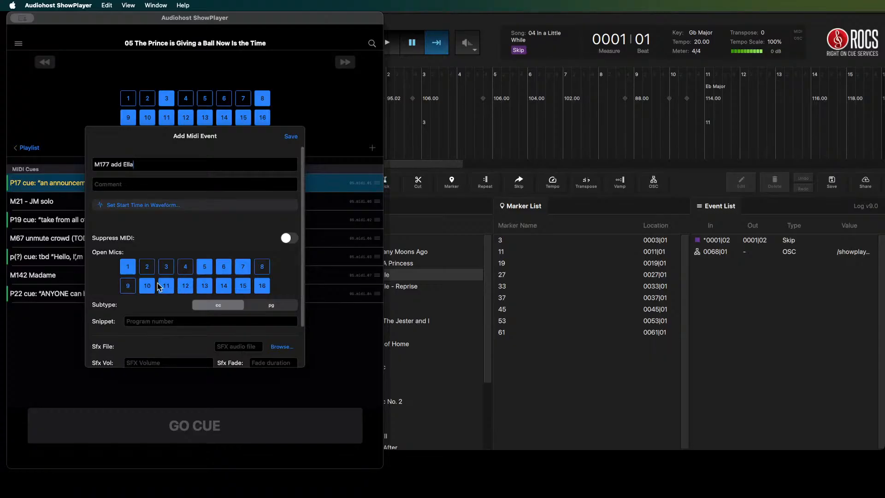
click(294, 137)
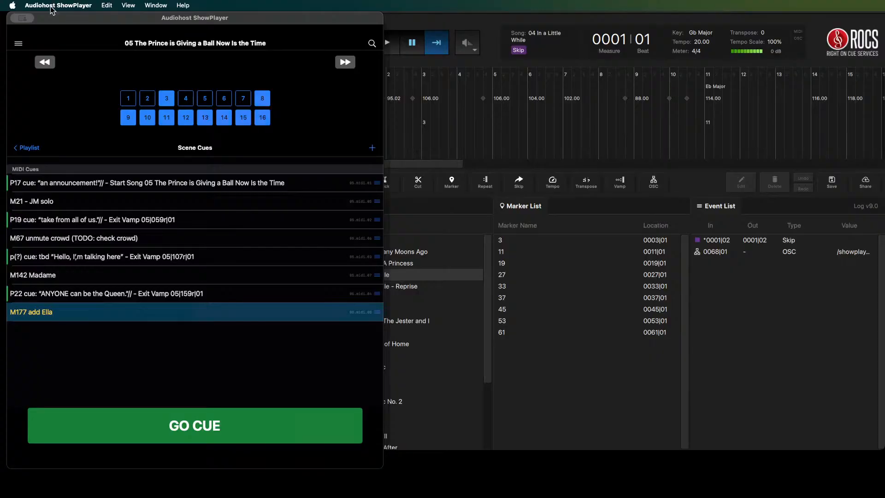
- Check which characters are assigned to the mic channels in the Mic Map, leaving it unchanged
click(18, 43)
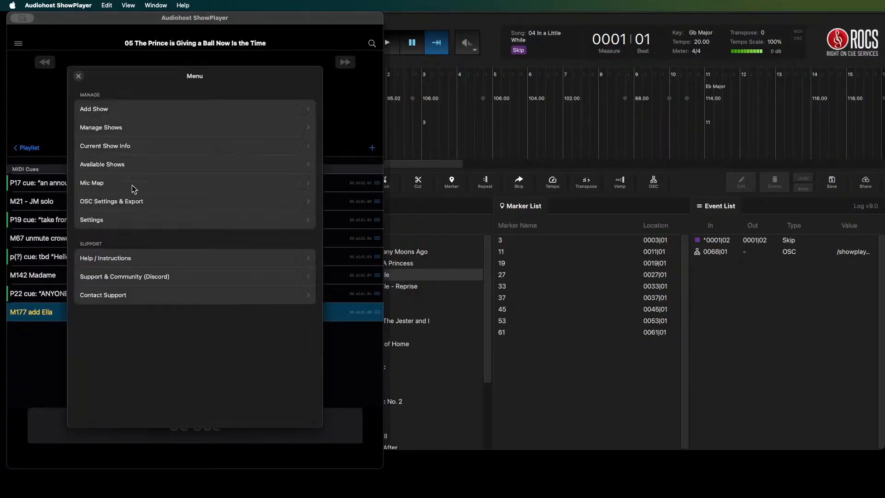
click(111, 182)
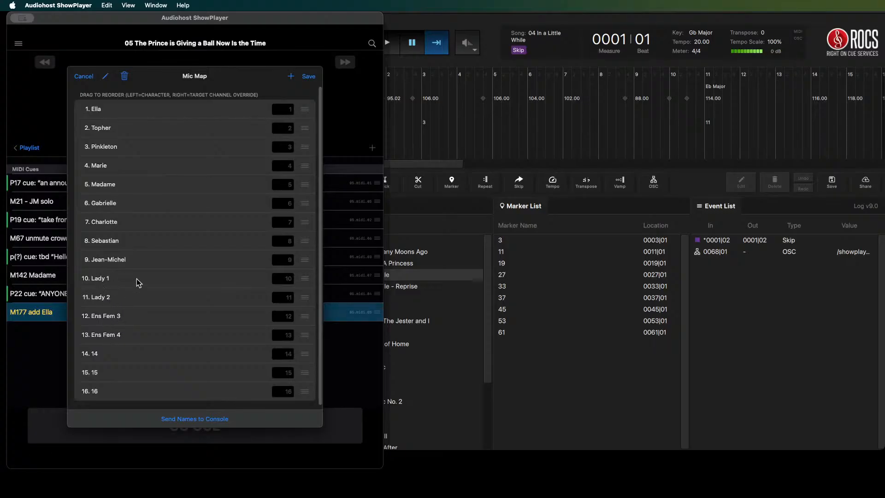
click(84, 78)
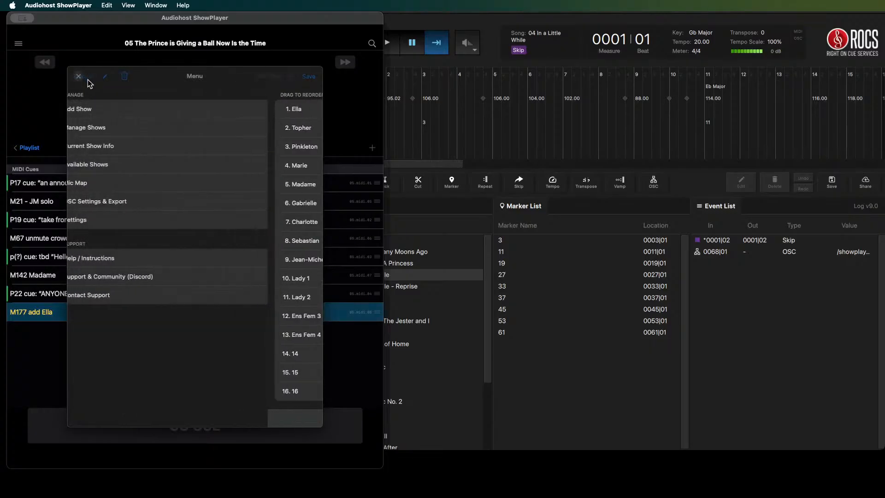
click(34, 342)
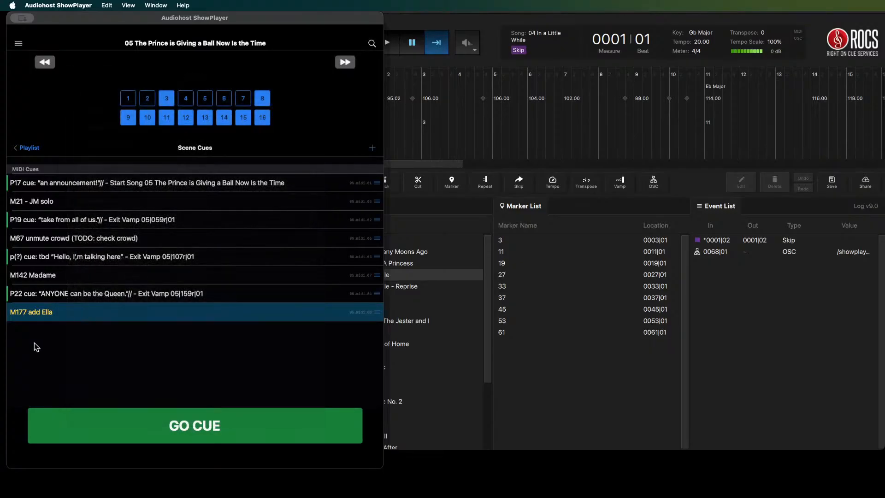
- Close mics 14, 15 and 16 in the M177 add Ella cue and append "(solo)" to its display text
right_click(45, 312)
click(76, 317)
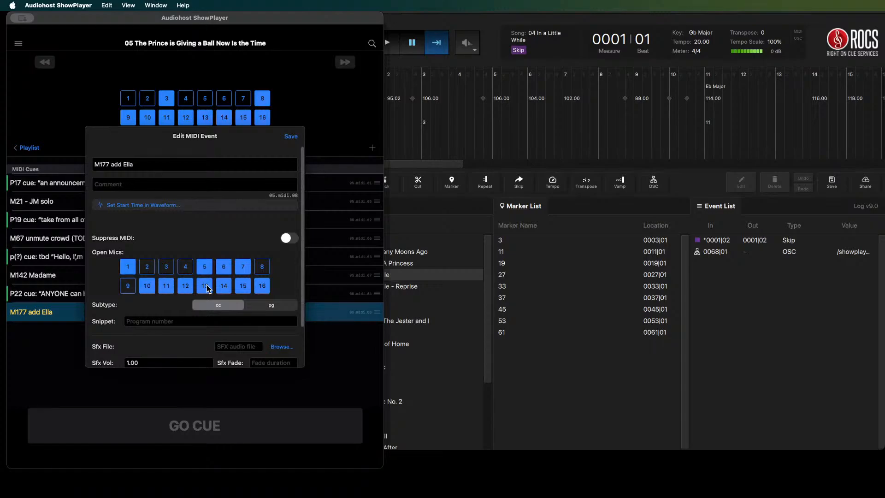
click(224, 286)
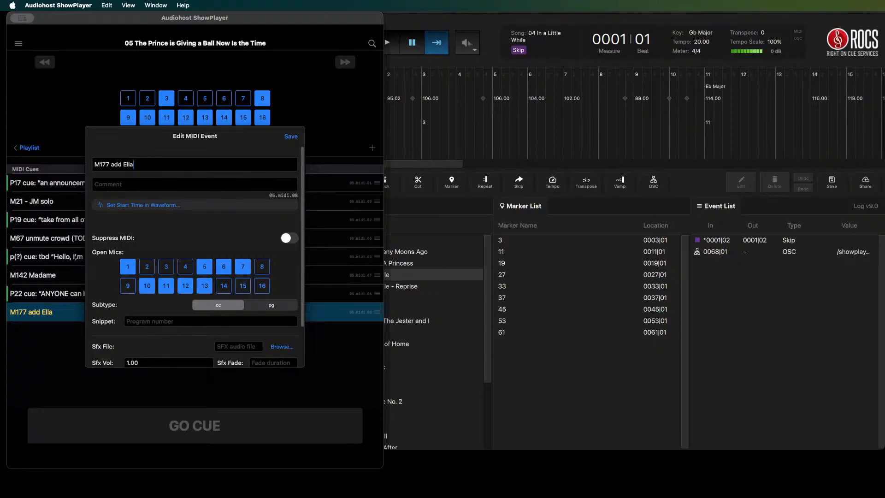
text(mic)
key(BackSpace)
key(BackSpace)
key(BackSpace)
key(BackSpace)
text((solo))
click(290, 136)
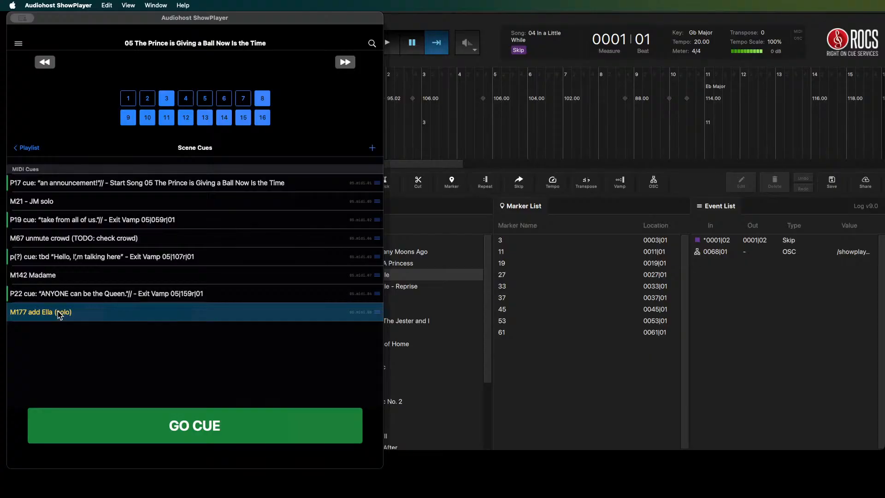
- Test the P22 vamp and M177 cues in sequence twice, returning to song 05 after each run
click(89, 292)
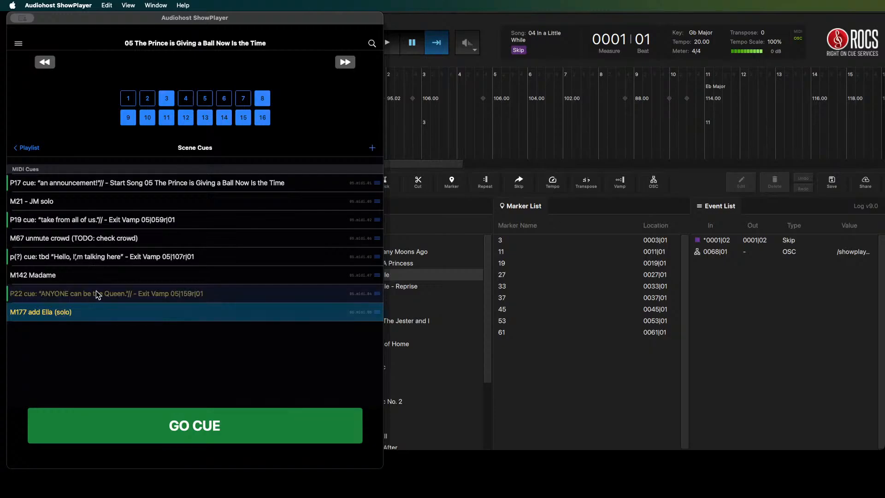
click(92, 311)
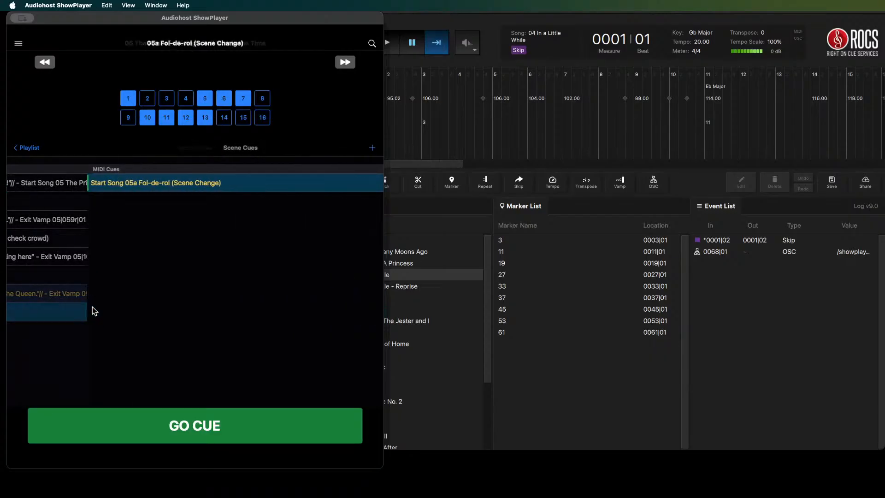
click(44, 64)
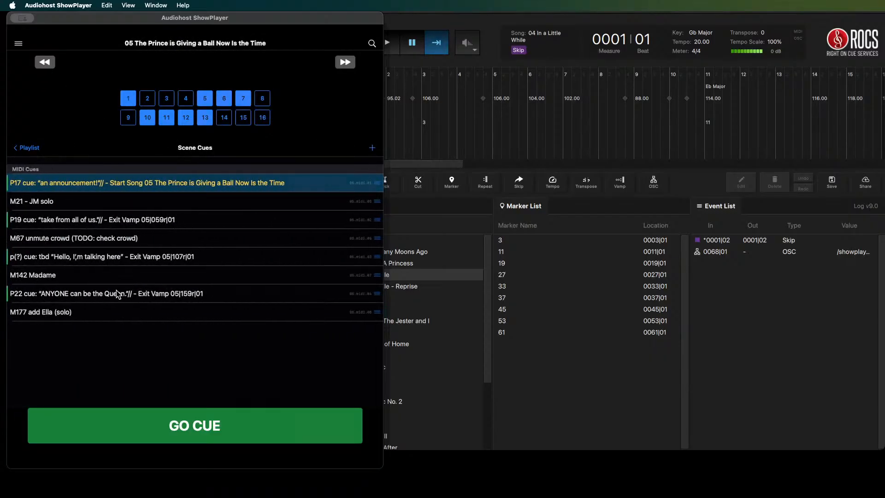
click(116, 292)
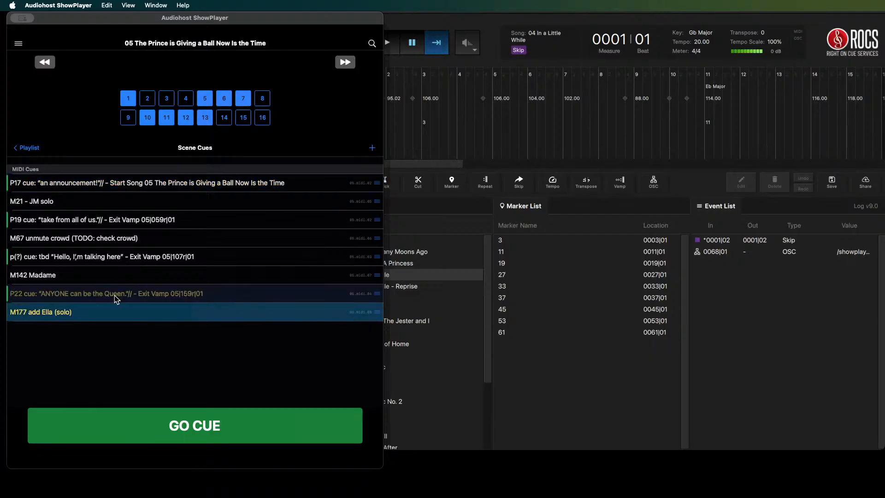
click(110, 312)
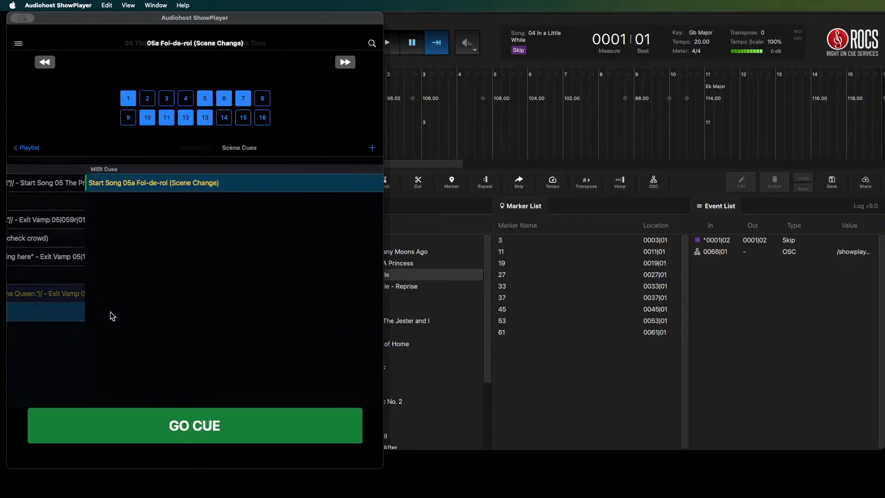
click(45, 62)
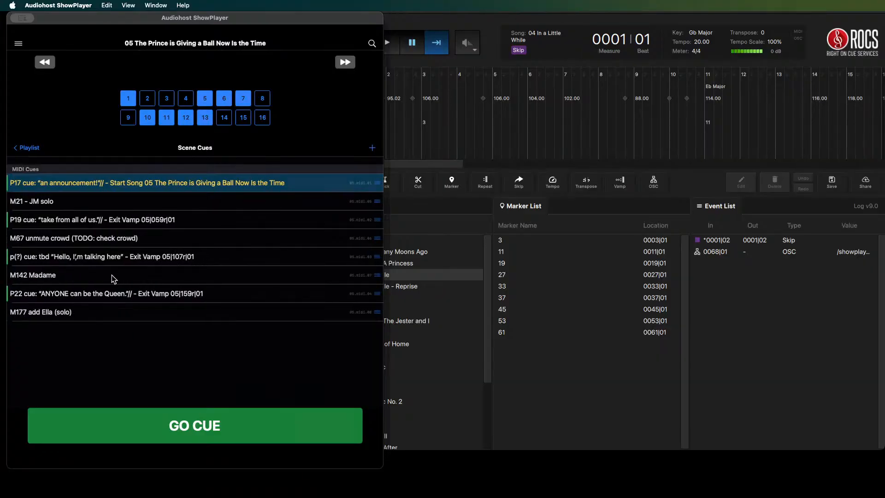
- Trigger the M142 Madame cue and inspect the settings of the P22 Exit Vamp 05|159r|01 cue
click(112, 275)
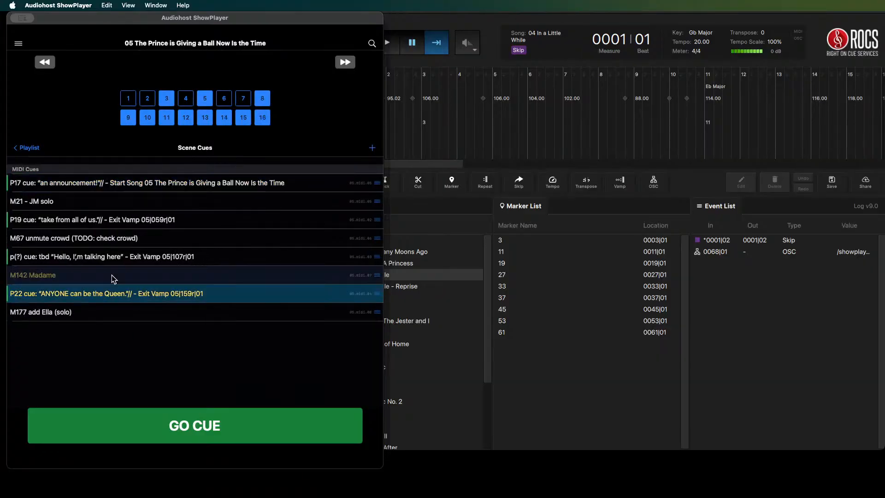
right_click(89, 295)
click(103, 300)
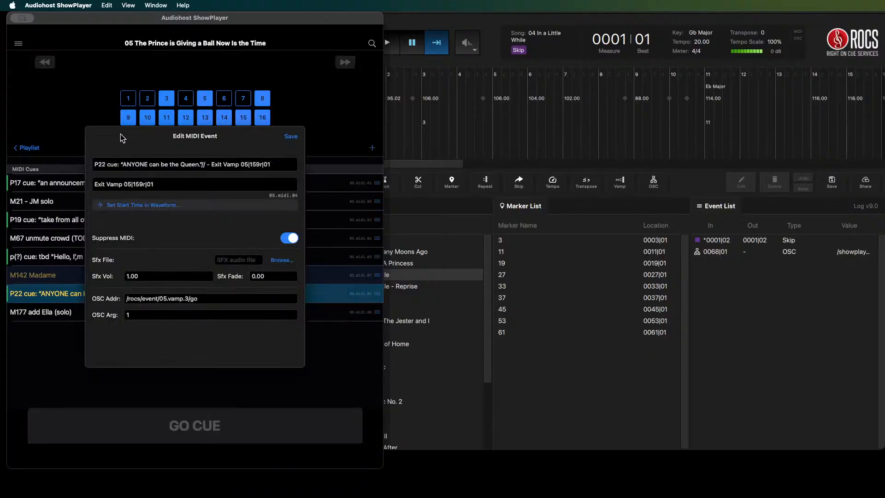
click(81, 117)
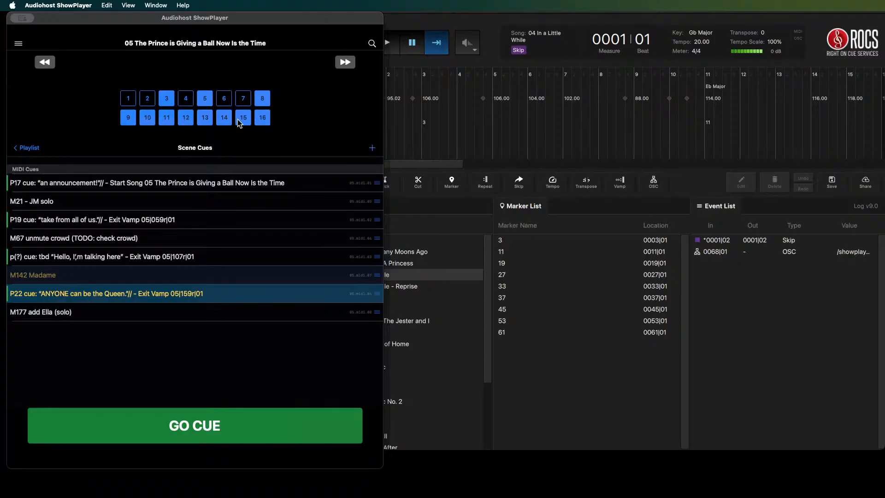
- Add mics 8, 9, 14, 15 and 16 to the open mics of the M177 add Ella (solo) cue
right_click(82, 312)
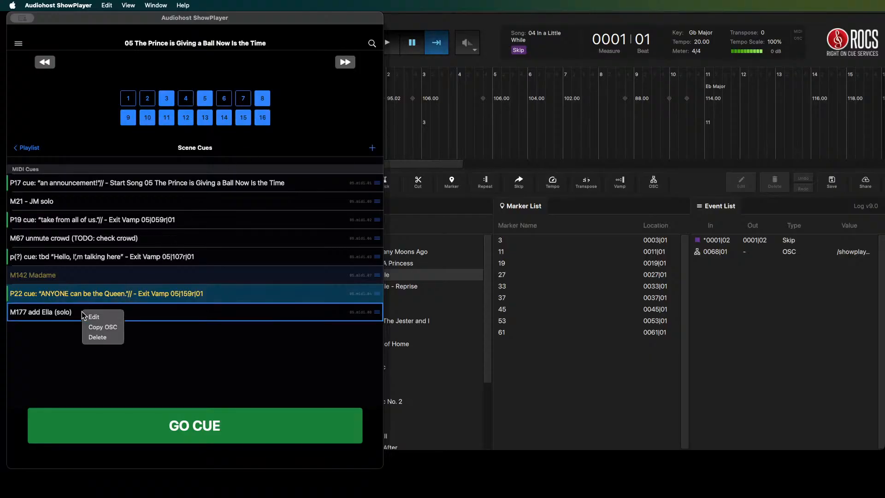
click(95, 316)
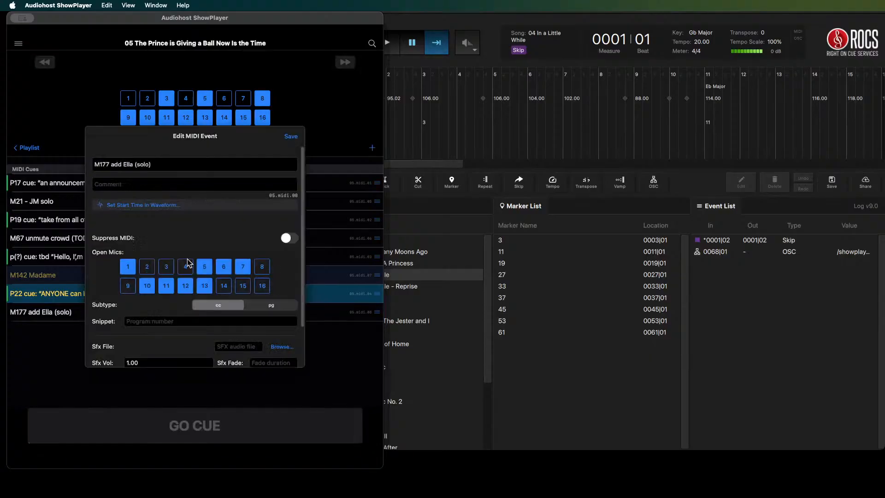
click(262, 266)
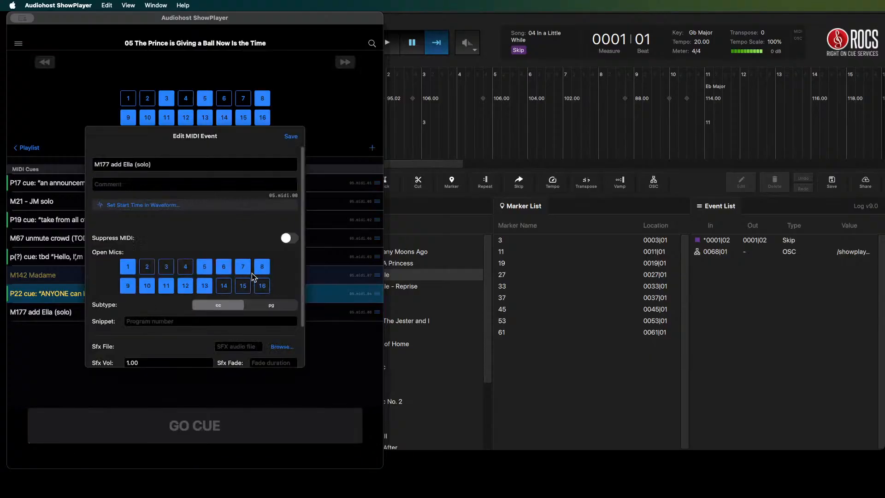
click(223, 285)
click(243, 286)
click(262, 286)
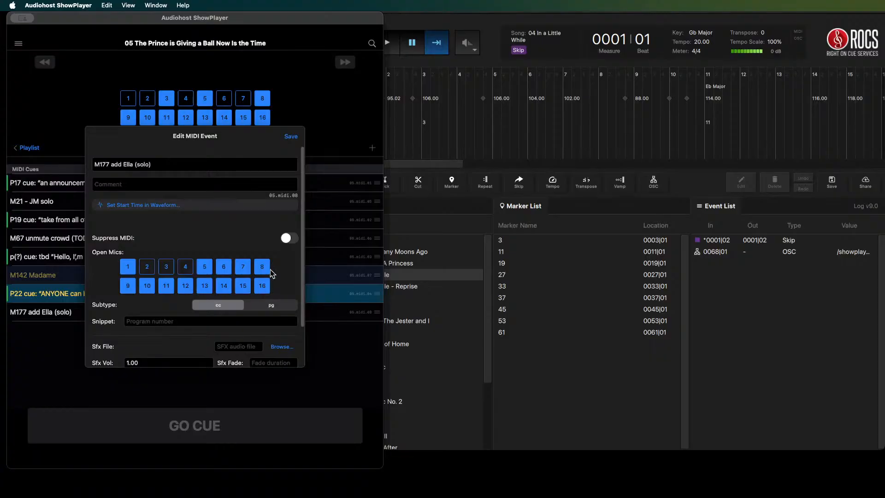
click(291, 136)
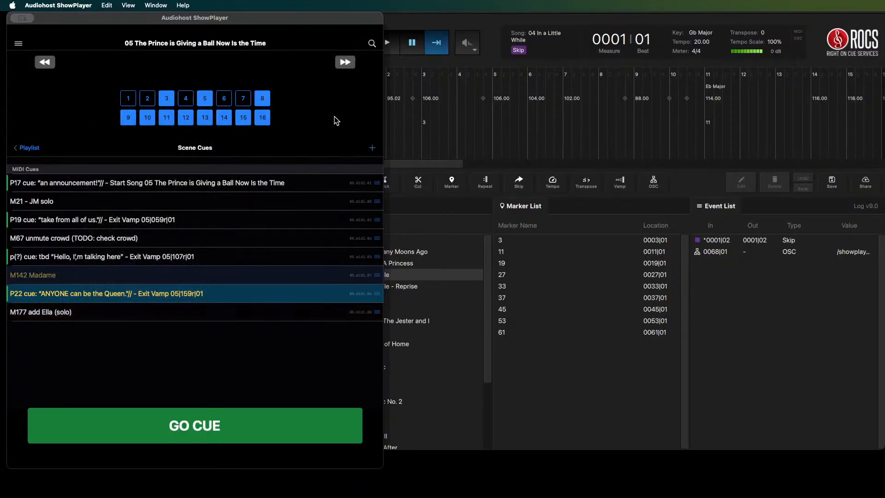
- Add an "M183 mute men" MIDI cue with only mics 1, 5–7 and 10–13 open
click(372, 147)
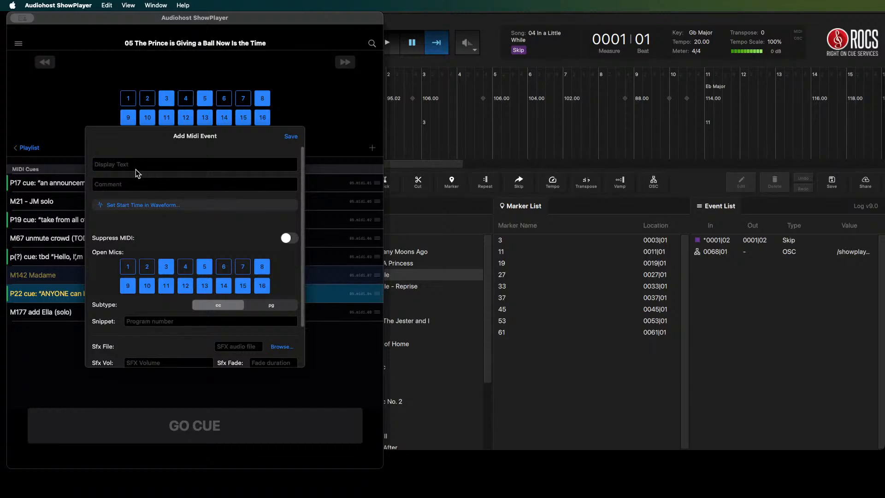
text(m183 mute men)
click(131, 267)
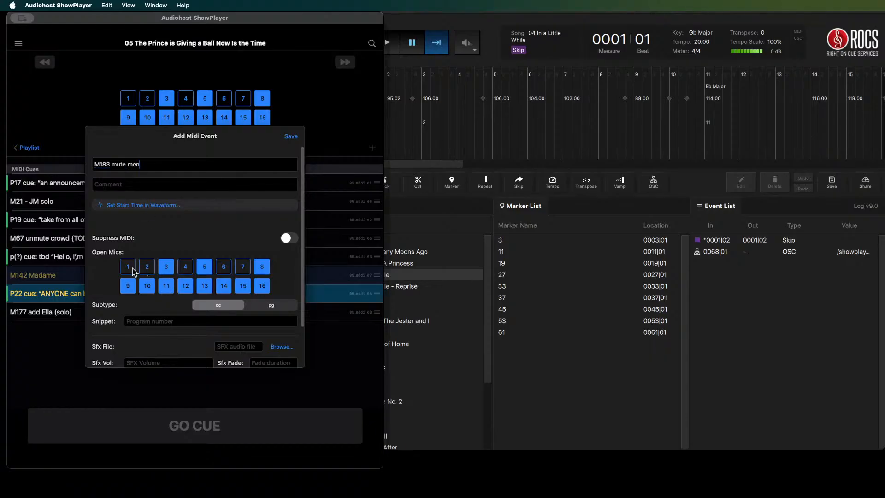
click(167, 271)
click(224, 268)
click(247, 267)
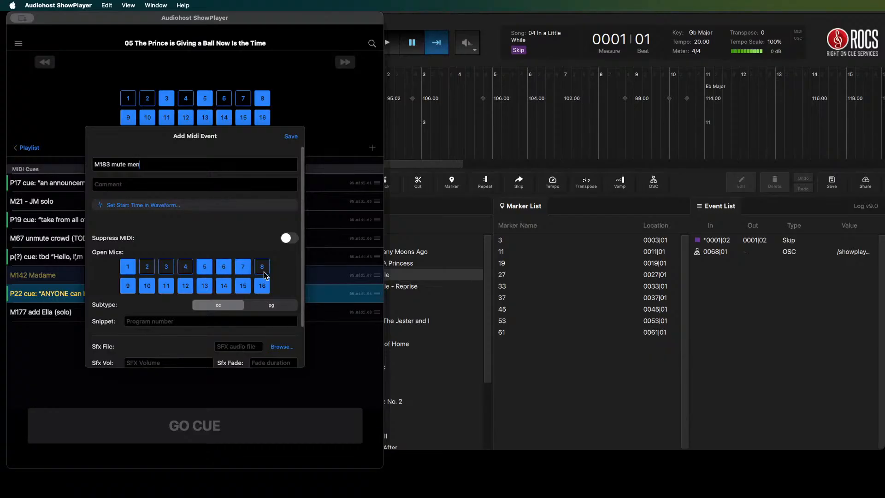
click(125, 288)
click(242, 286)
click(262, 286)
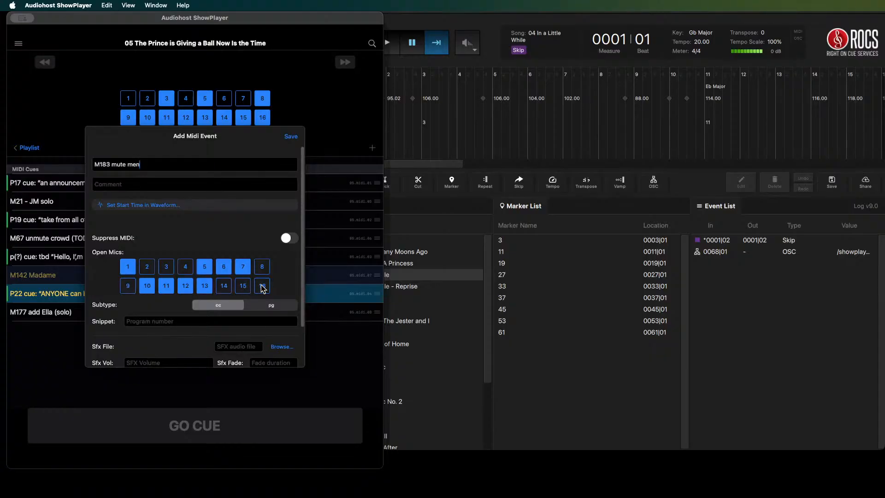
click(290, 136)
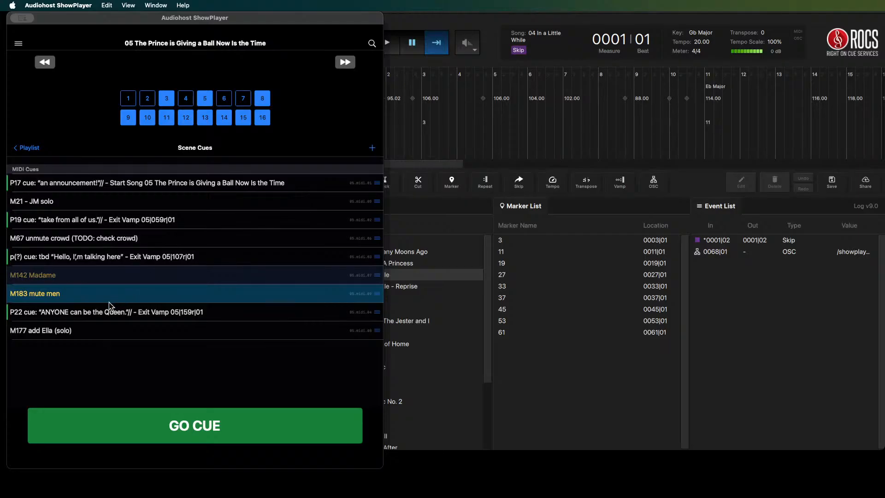
- Reorder the final cues as P22 Exit Vamp 05|159r|01, M177 add Ella (solo), M183 mute men
drag(377, 297, 378, 339)
drag(376, 315, 377, 293)
drag(377, 335, 381, 308)
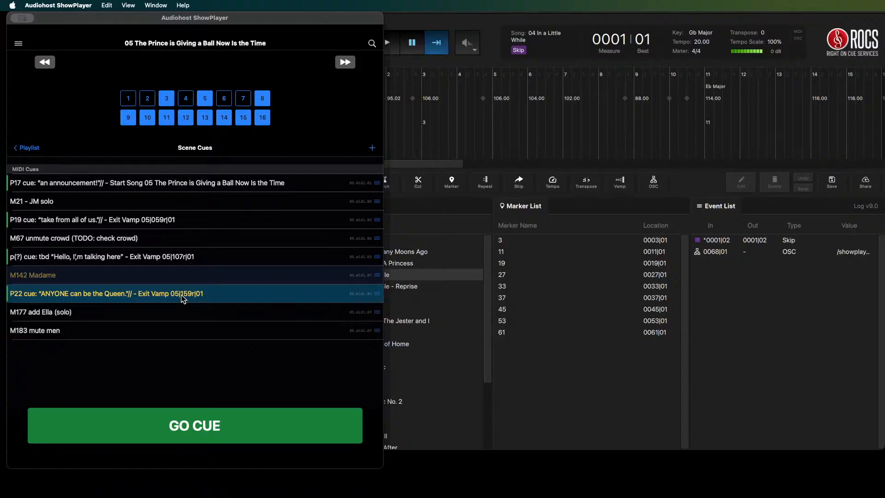
- Trigger the M177 add Ella (solo) and M183 mute men cues in order to test their mic changes
click(165, 309)
click(165, 330)
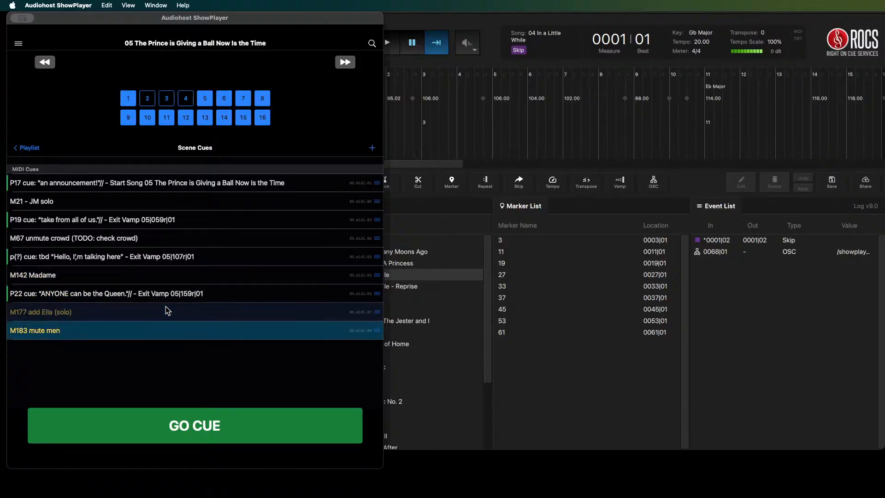
click(156, 333)
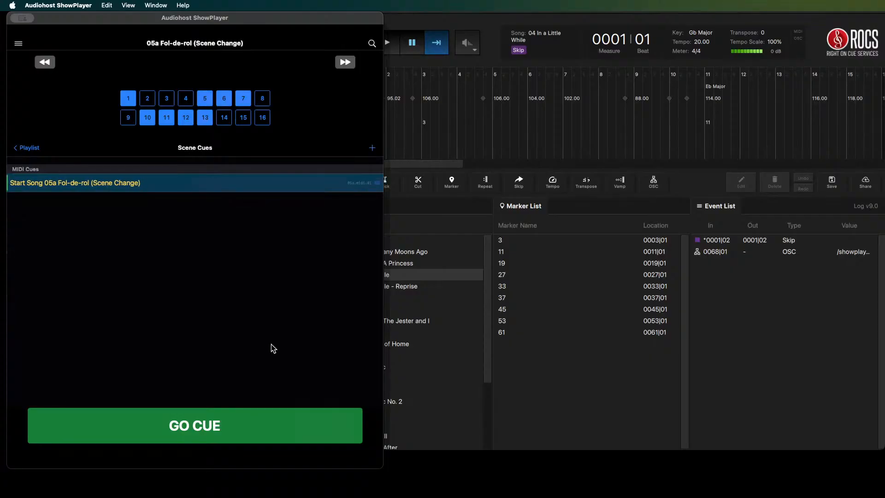
- Return to song 05 The Prince is Giving a Ball and rename the M183 mute men cue as "M180 mute men"
click(43, 62)
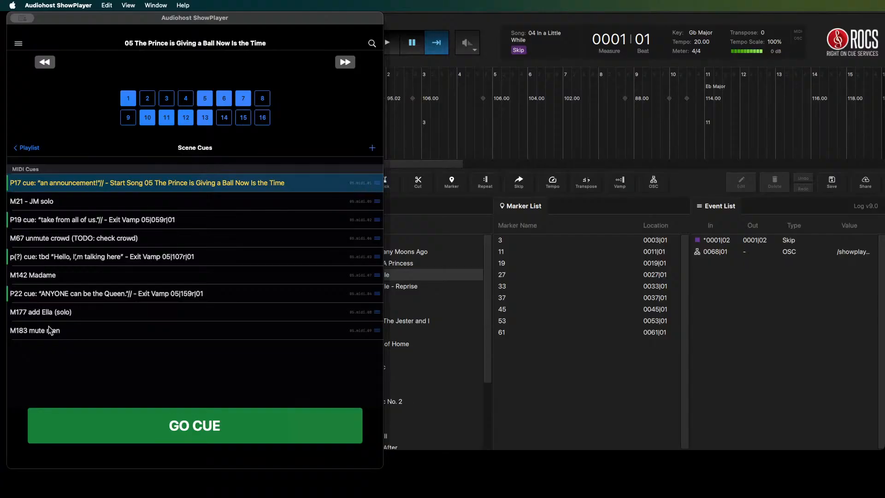
right_click(35, 333)
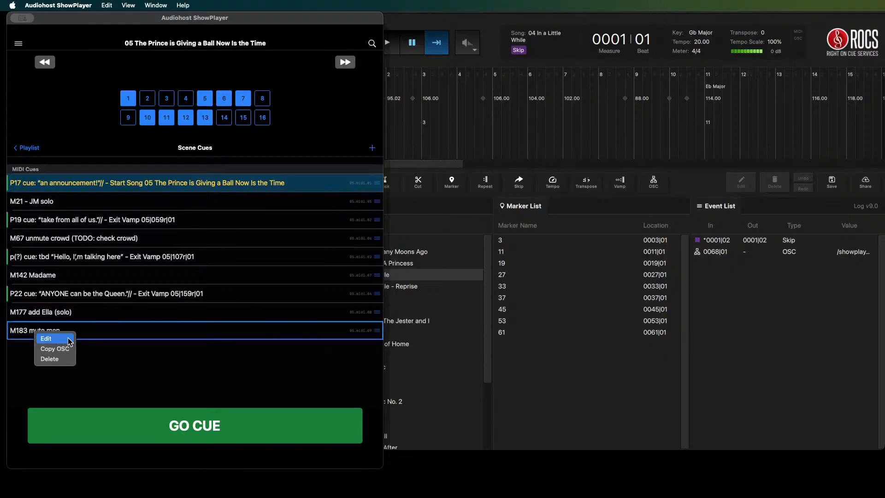
click(69, 340)
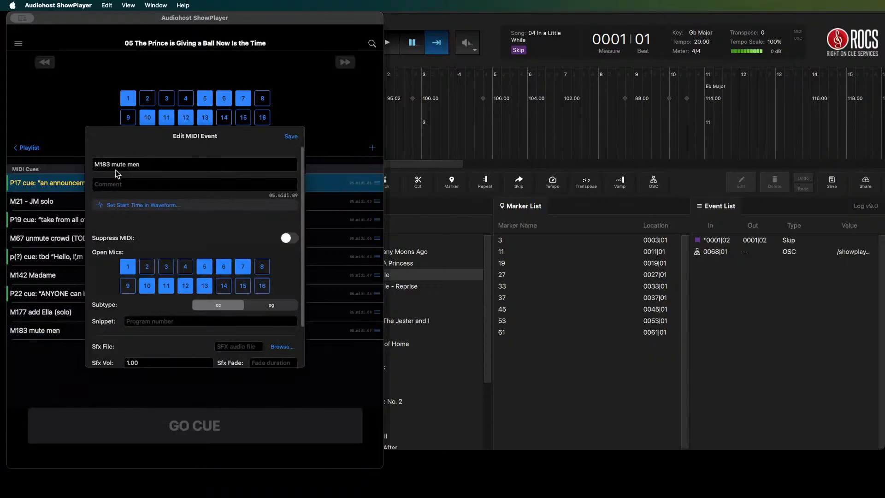
click(108, 164)
key(BackSpace)
key(BackSpace)
text(80)
click(291, 136)
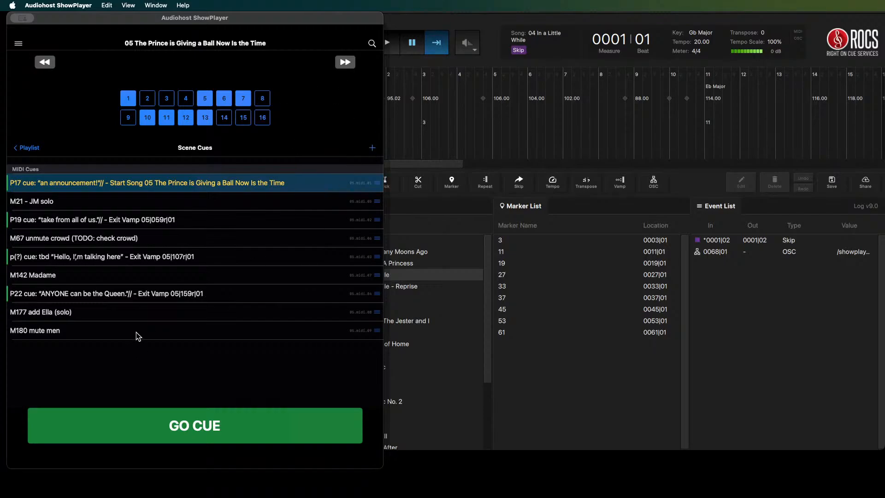
- Add an "M197 mute all (dance break)" MIDI cue with every mic closed
click(372, 148)
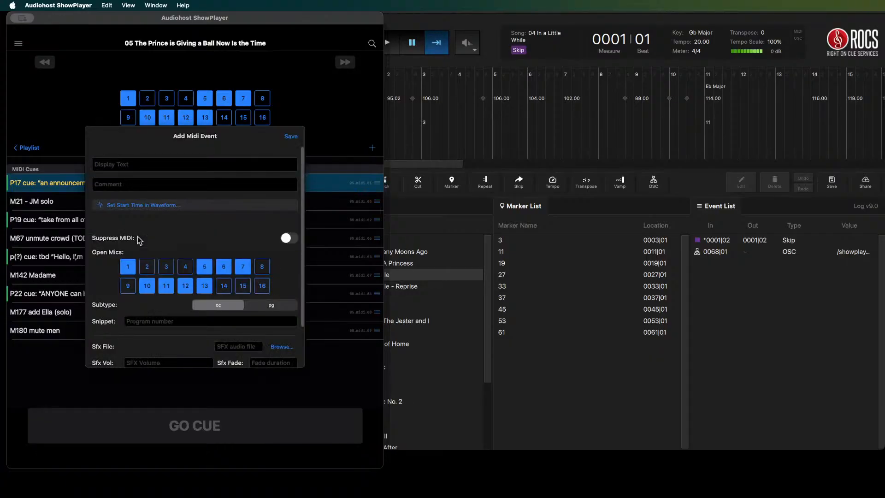
text(m197)
key(Return)
text(mute all (dance break))
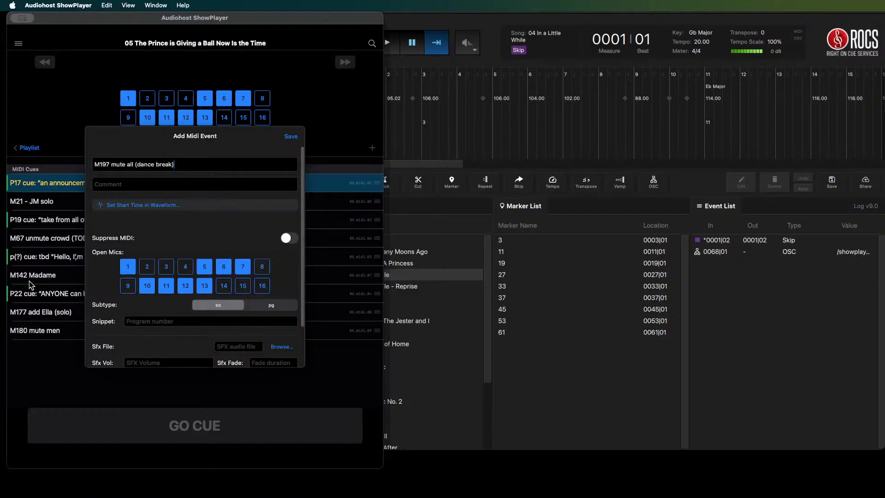
click(127, 270)
click(147, 285)
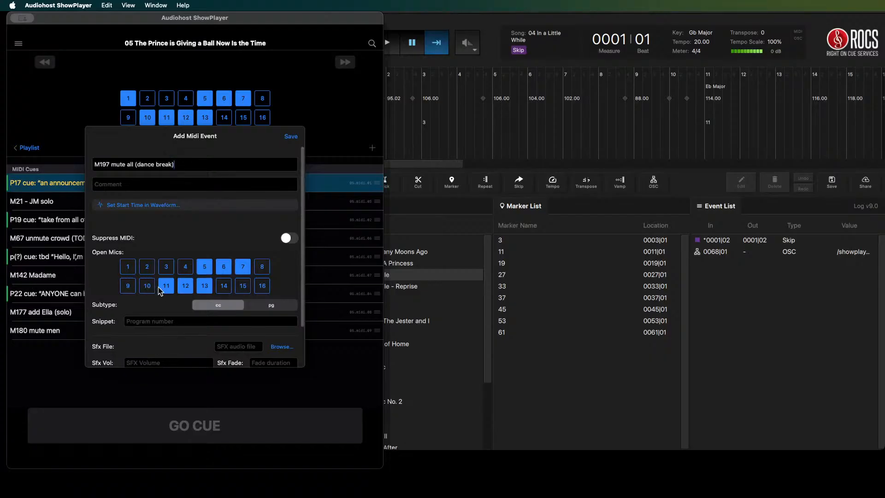
click(166, 285)
click(186, 286)
click(204, 285)
click(204, 267)
click(224, 269)
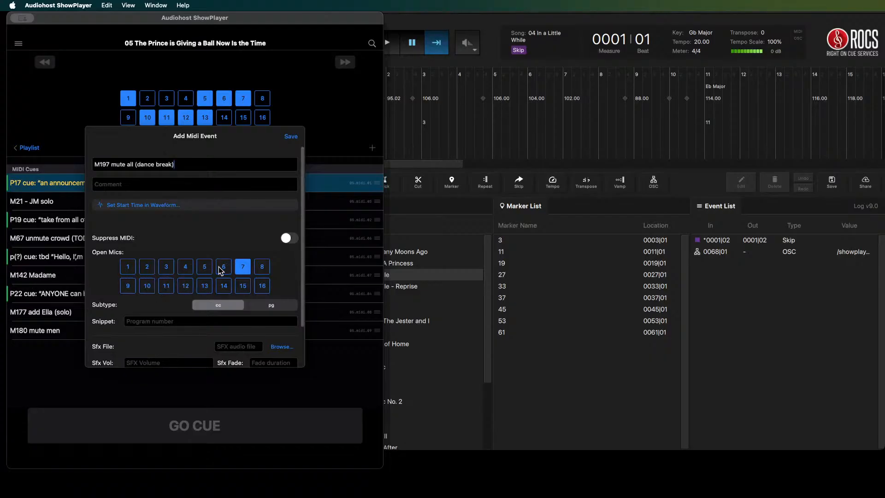
click(243, 268)
click(292, 137)
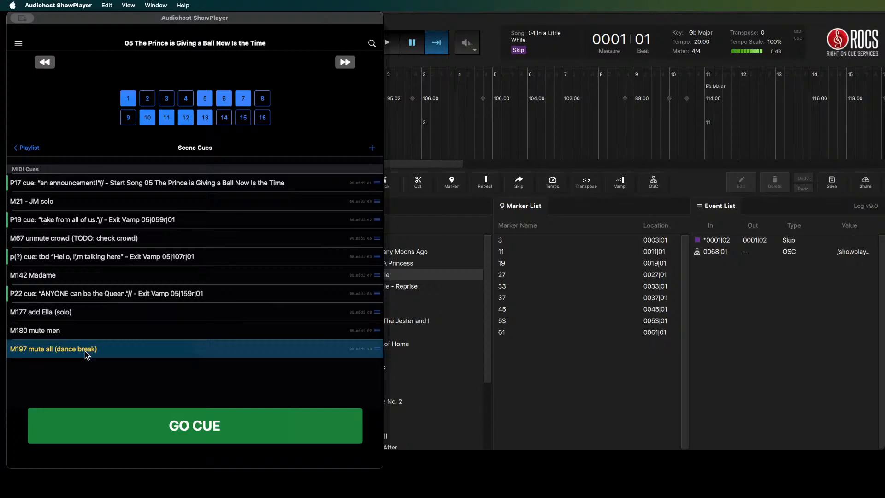
- Add a "274 end dance break ALL" MIDI cue with all mics open except 2 and 4
click(373, 148)
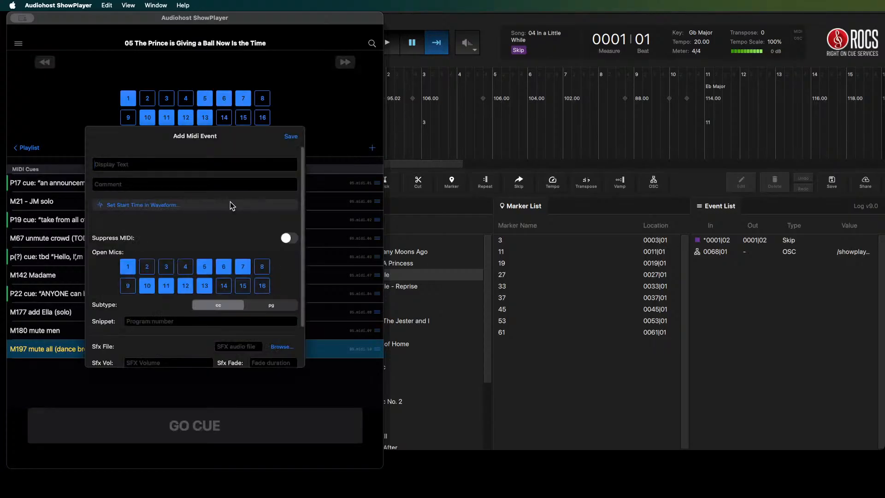
text(274 end dance break ALL)
click(224, 286)
click(243, 286)
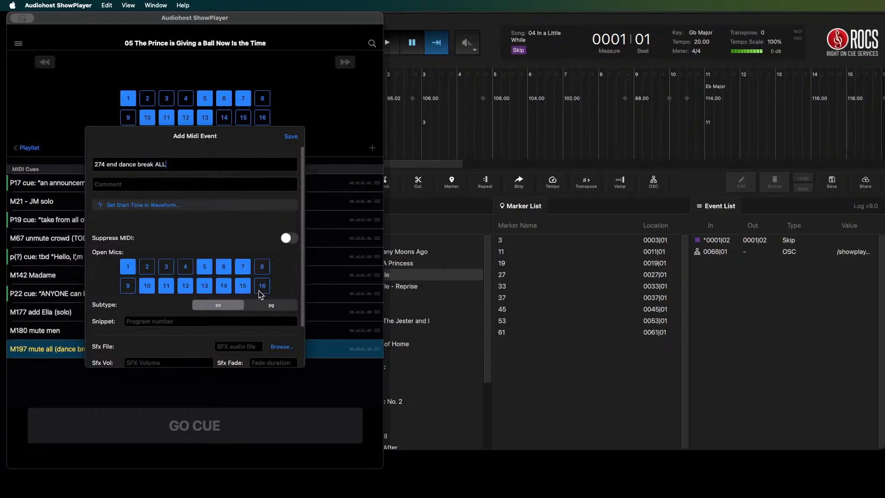
click(261, 287)
click(263, 267)
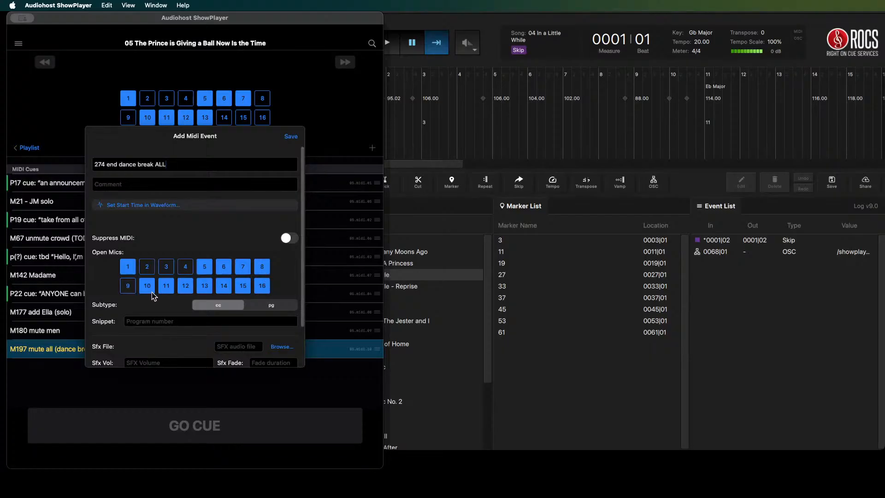
click(130, 286)
click(167, 270)
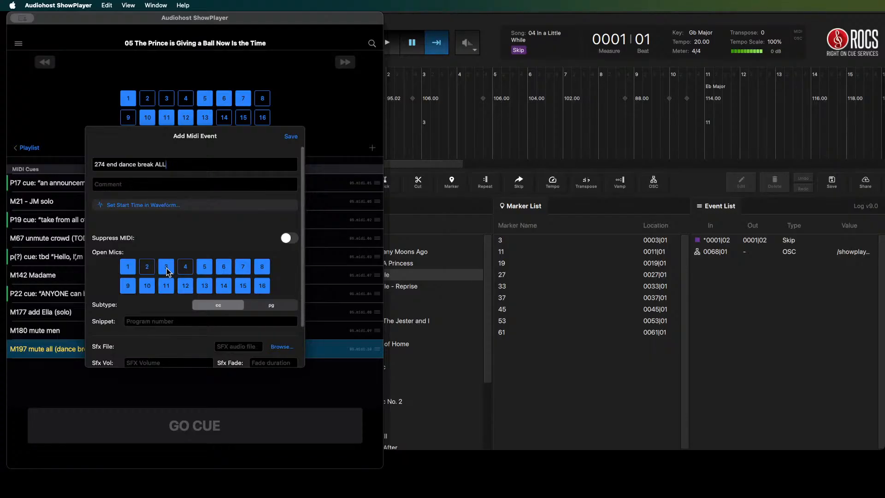
click(291, 137)
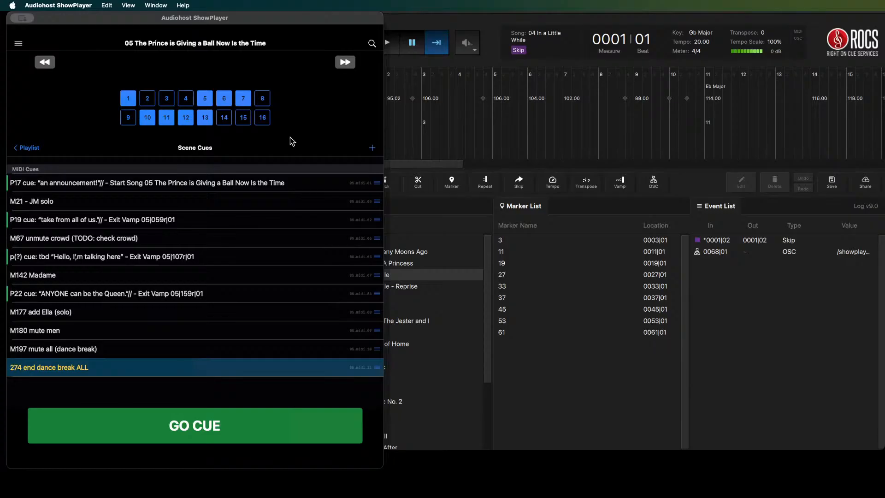
- Add an "M297 ALL" MIDI cue with all mics open except 2 and 4
click(372, 148)
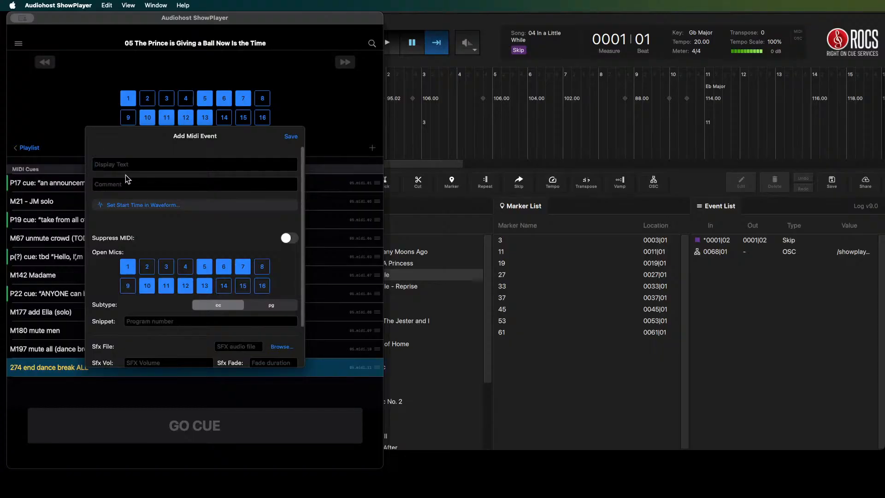
text(297 ALL)
click(261, 267)
click(224, 286)
click(128, 286)
click(249, 288)
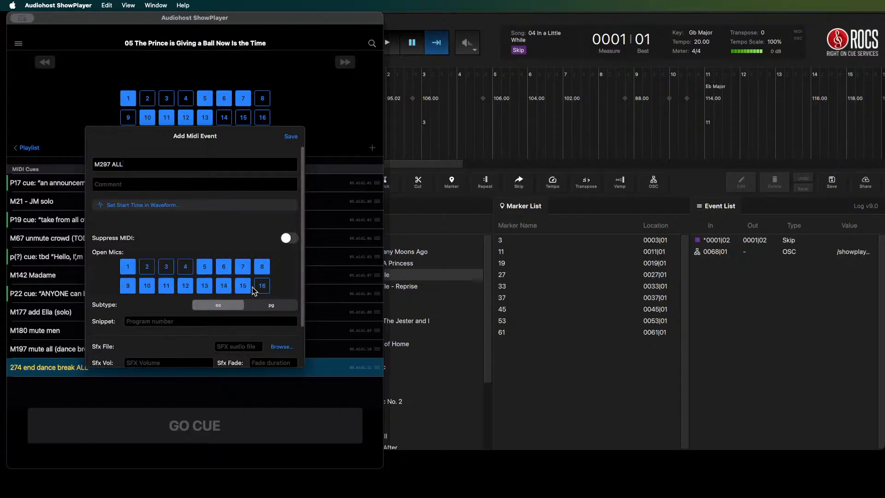
click(261, 287)
click(171, 268)
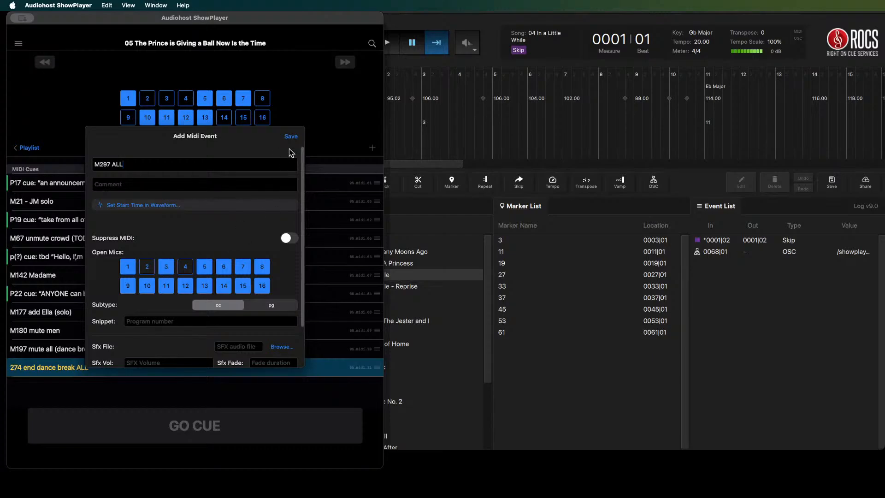
click(291, 137)
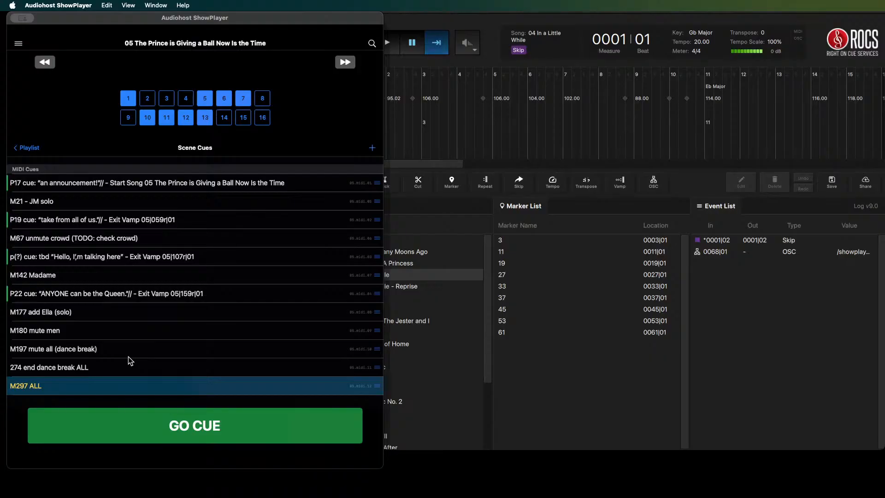
- Rename the 274 end dance break cue as "M274 end dance break ALL"
right_click(75, 365)
click(78, 369)
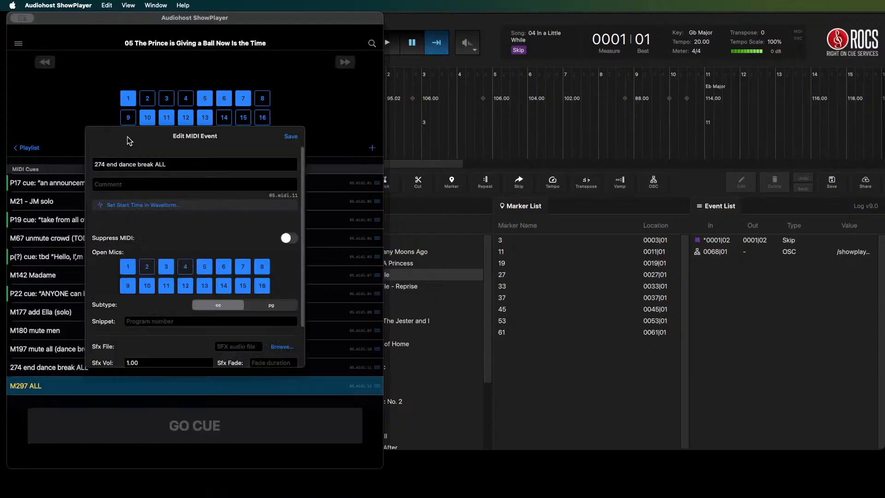
click(95, 166)
text(M)
click(288, 139)
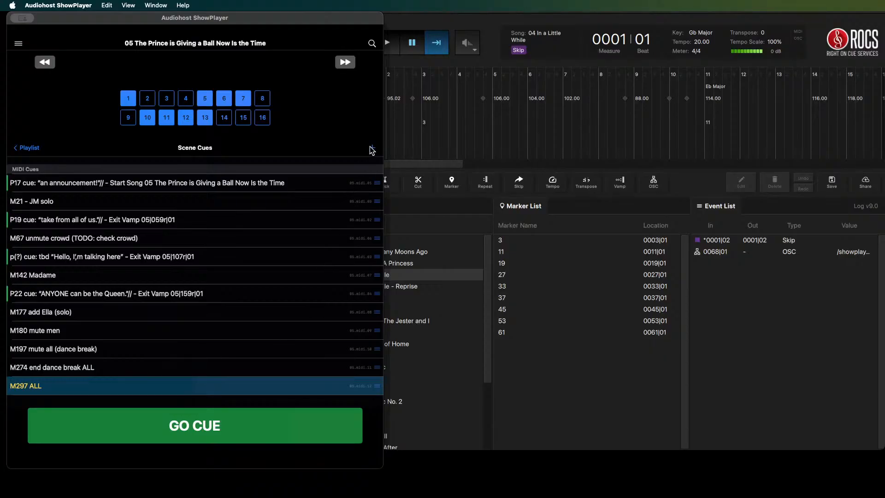
- Add an "M293 JM solo" MIDI cue, opening mic 9 and closing mics 5–7 and 10–13
click(372, 148)
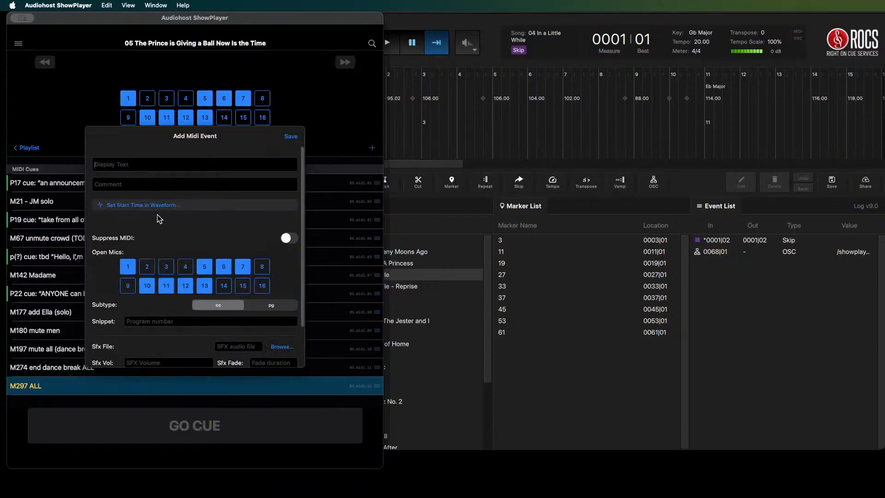
text(M293 JM solo)
click(128, 285)
click(147, 286)
click(166, 286)
click(186, 286)
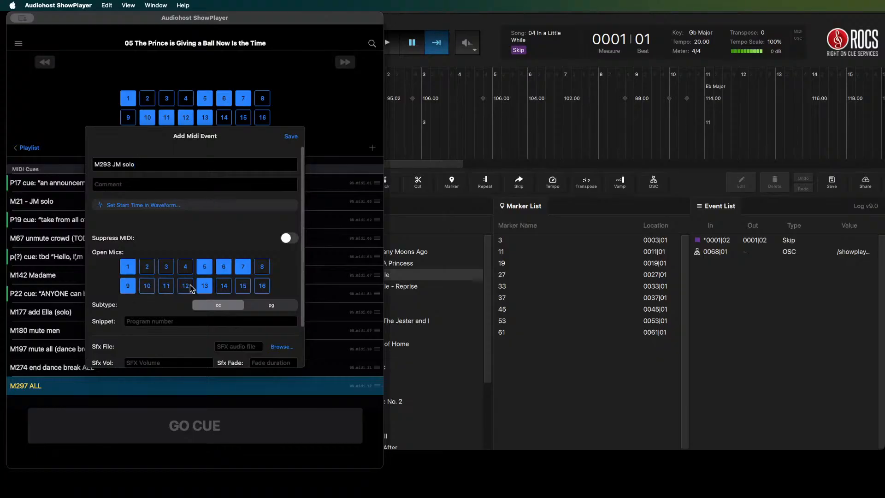
click(204, 285)
click(204, 266)
click(223, 267)
click(243, 267)
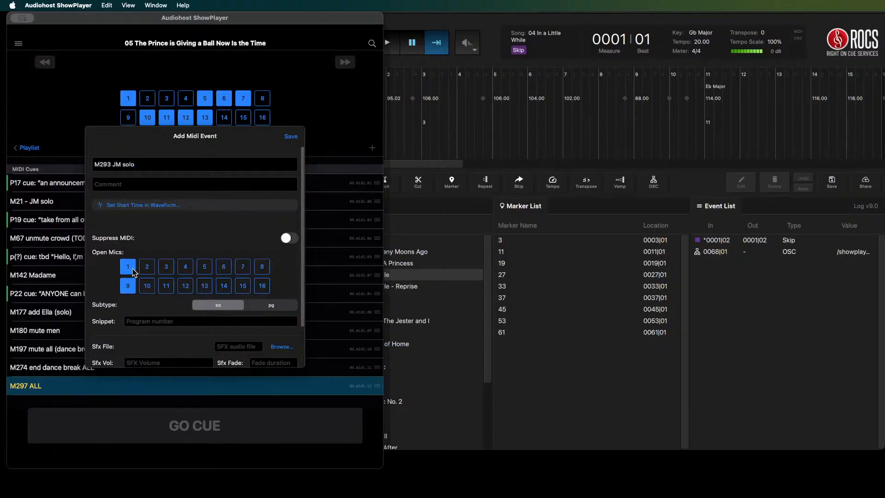
click(294, 137)
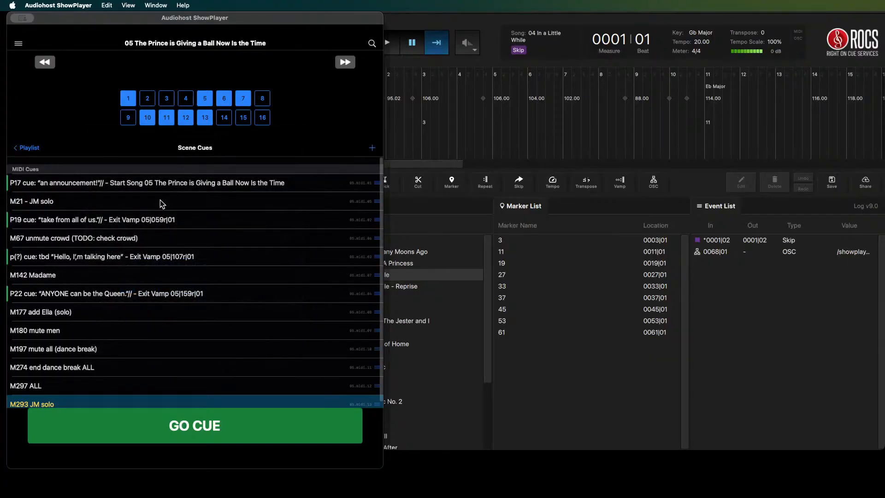
- Move the M293 JM solo cue directly above M297 ALL in the cue list
scroll(121, 320, down, 1)
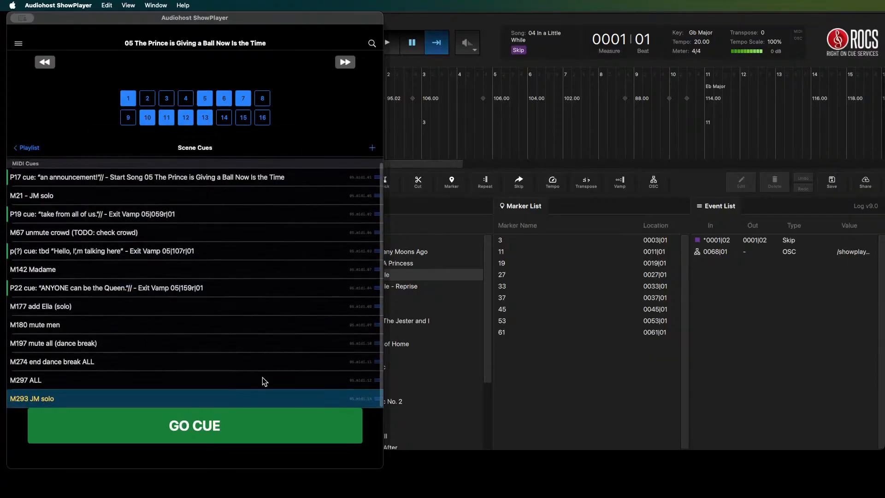
scroll(368, 389, down, 1)
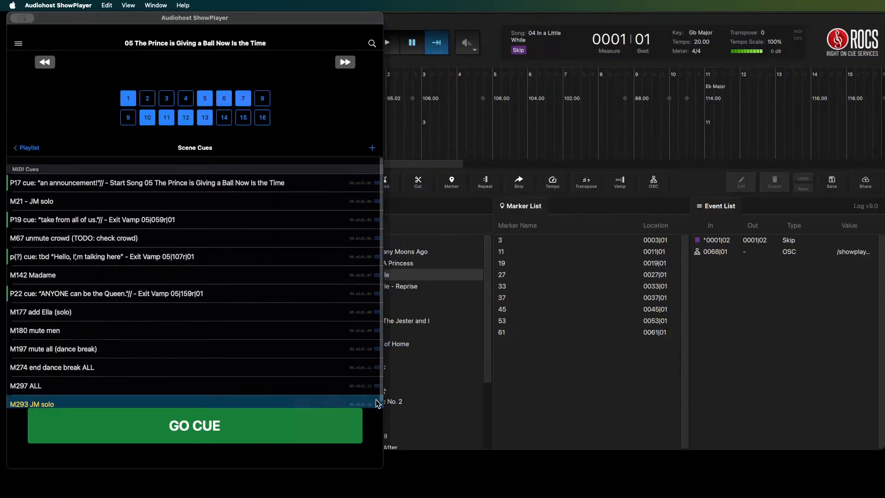
drag(377, 404, 373, 378)
scroll(124, 287, down, 1)
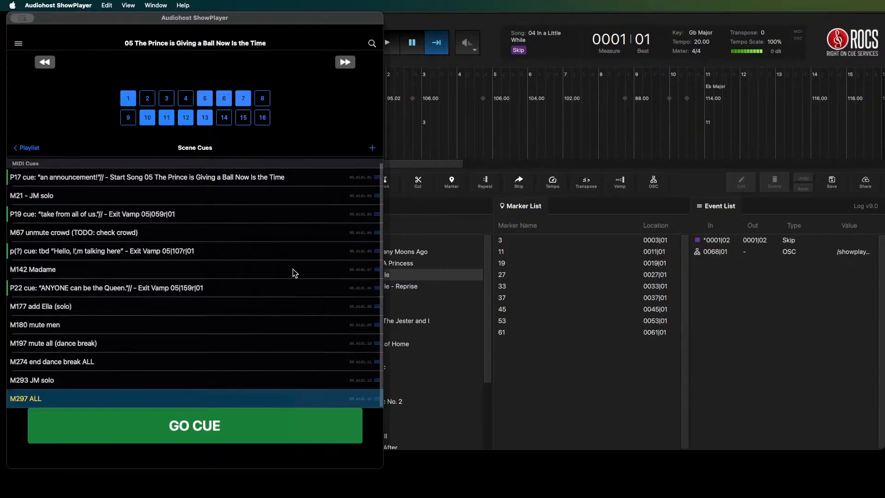
- Add an "M280 mute all (dance)" MIDI cue with every mic closed
click(372, 148)
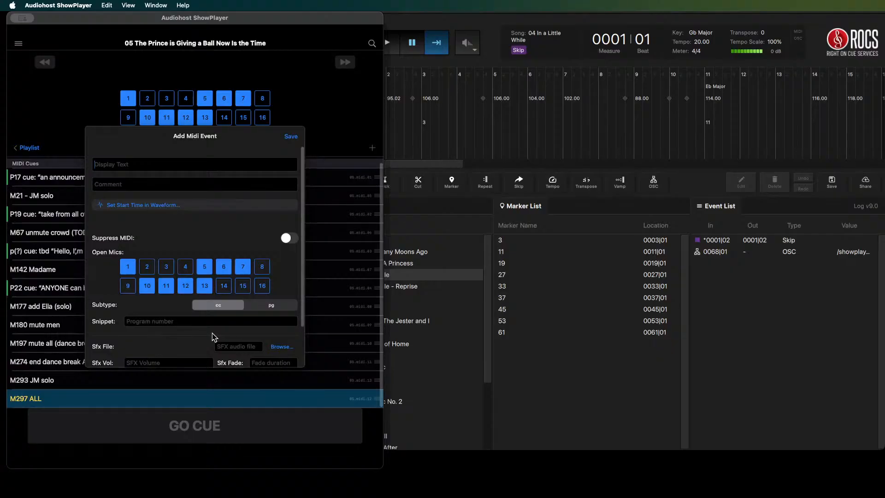
text(M280 mute all (dance))
click(128, 268)
click(149, 286)
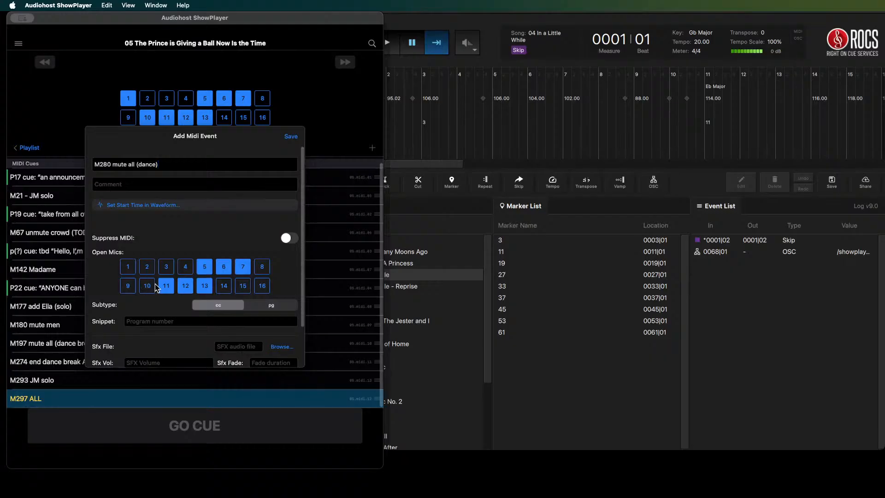
click(167, 286)
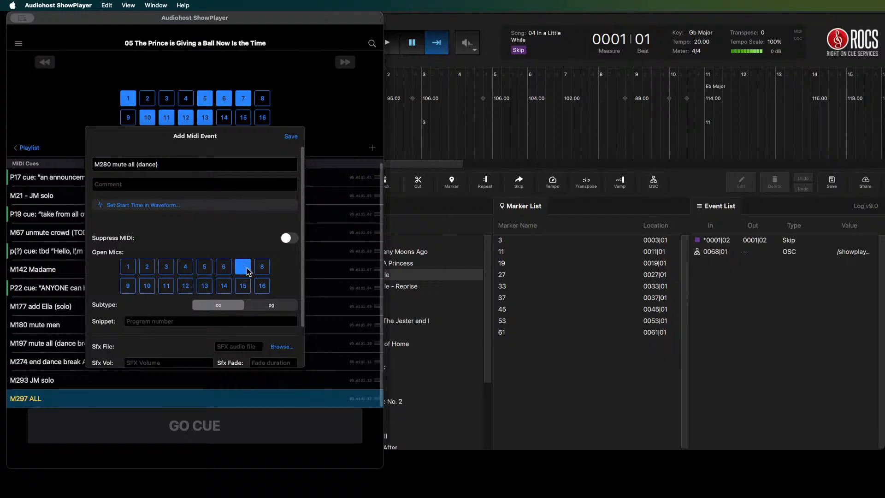
click(290, 137)
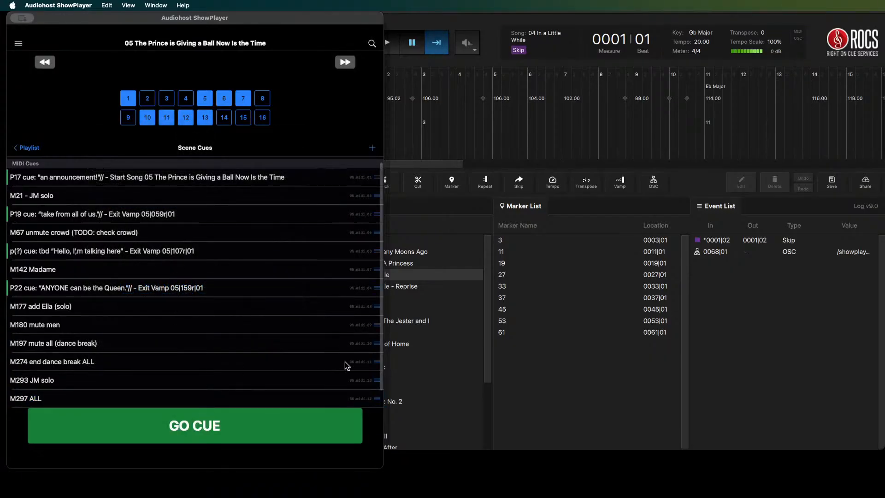
- Move the M280 mute all (dance) cue between M274 end dance break ALL and M293 JM solo
scroll(349, 357, up, 1)
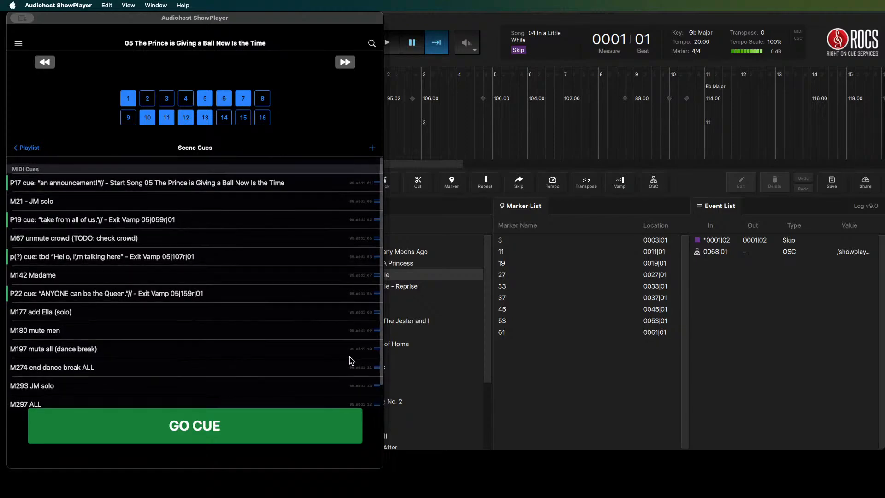
scroll(350, 358, down, 2)
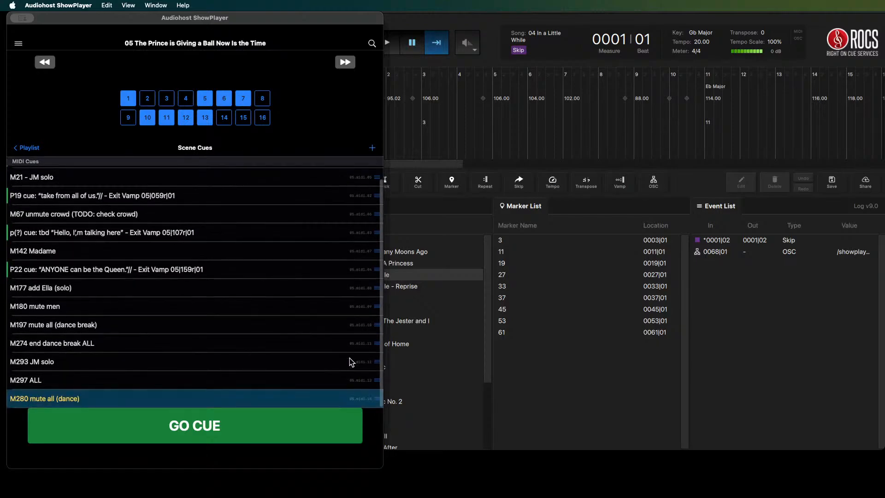
drag(377, 401, 372, 353)
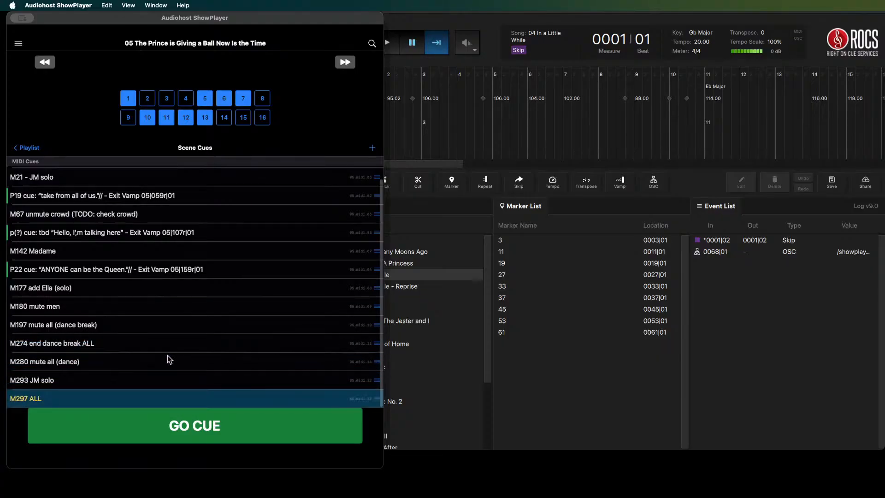
- Test the M274, M280, M293 JM solo and M297 ALL cues in order, and return to song 05's cue list
click(68, 344)
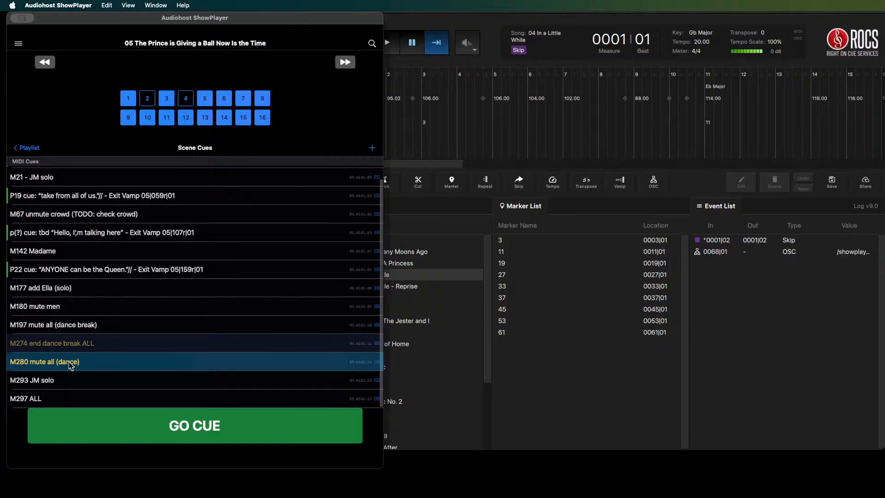
click(68, 362)
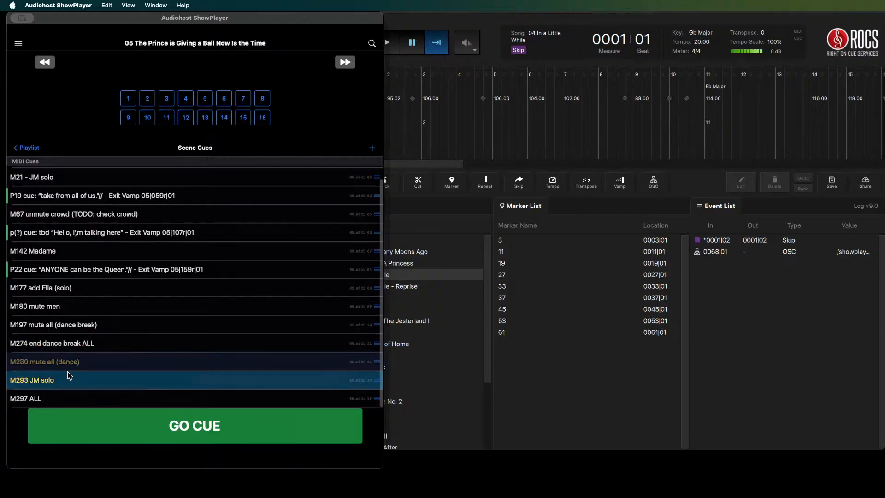
click(68, 381)
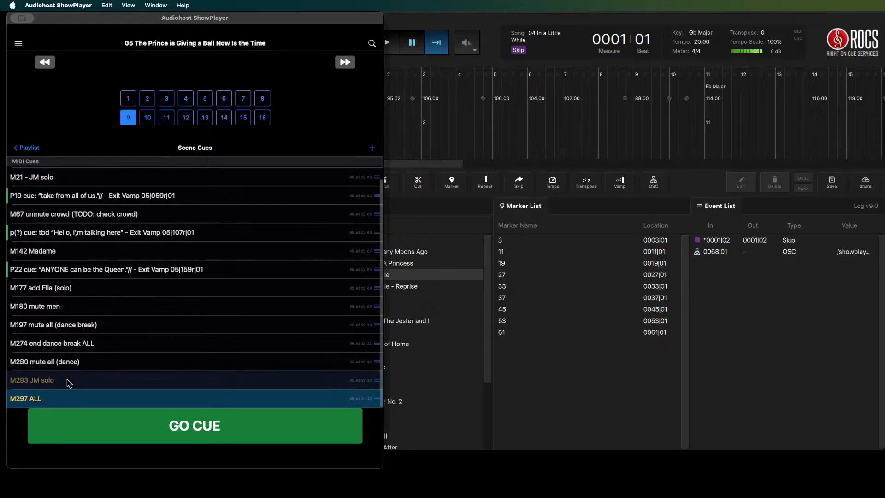
click(66, 398)
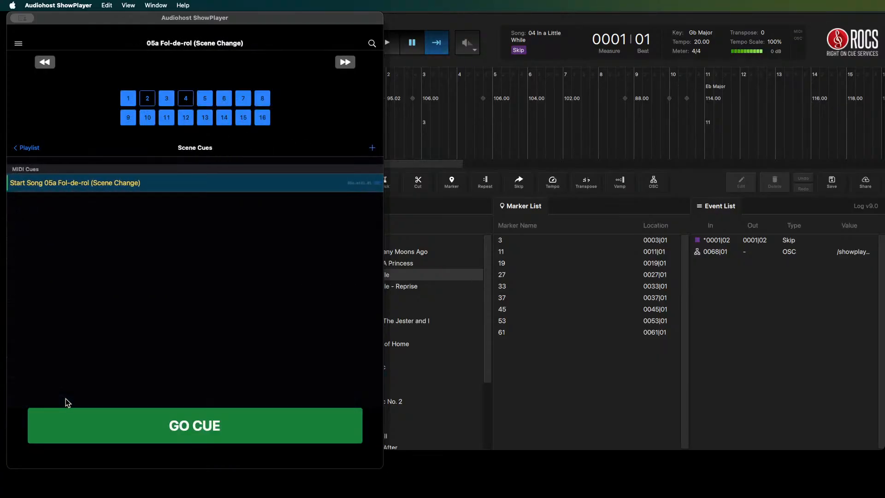
click(46, 65)
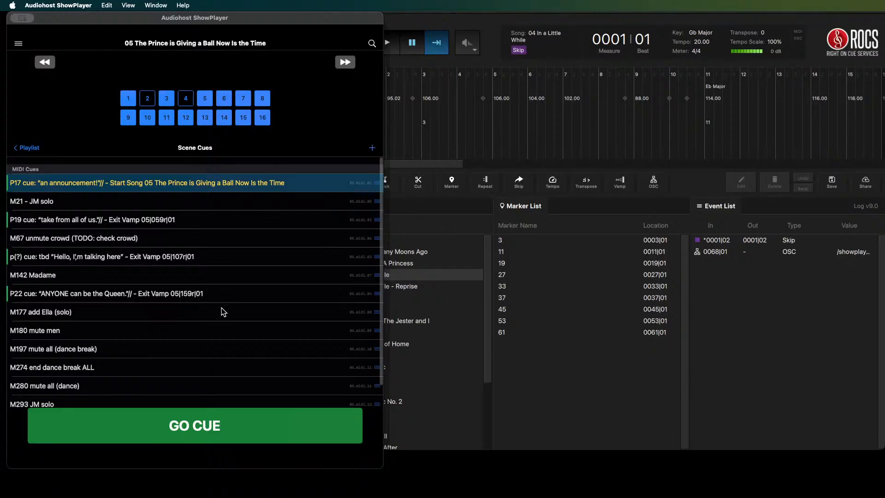
scroll(221, 308, down, 1)
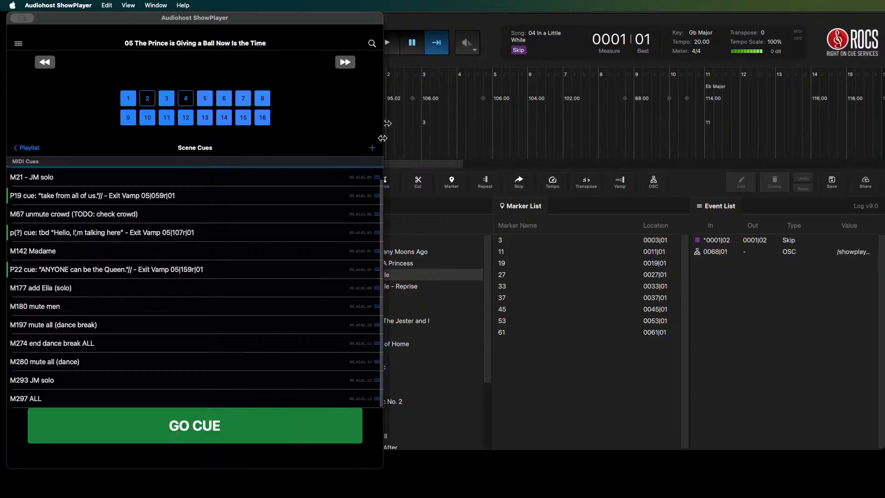
click(372, 149)
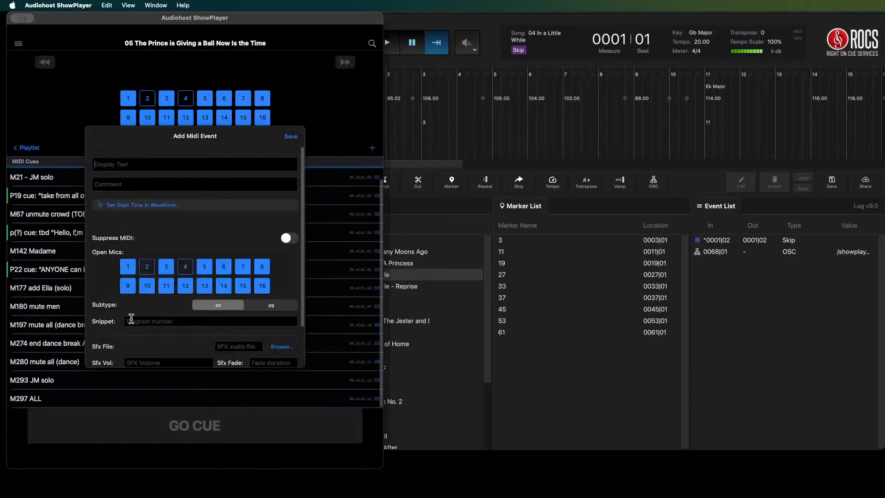
click(133, 268)
click(82, 104)
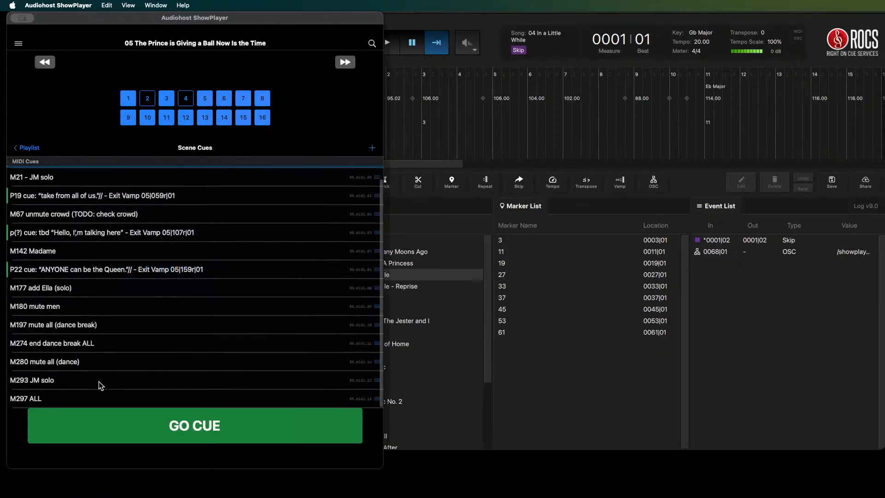
- Fire the M280 mute all (dance) cue and add an "EOS (manual) mute all" MIDI cue with every mic closed
click(98, 363)
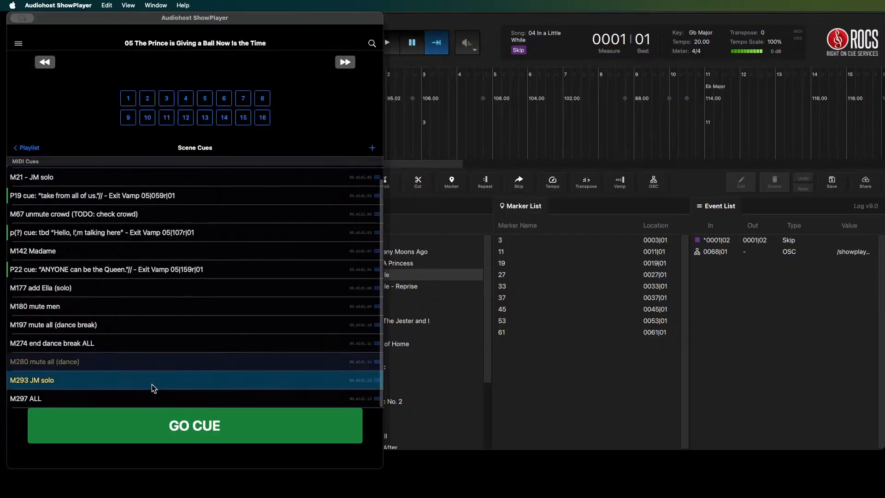
click(372, 149)
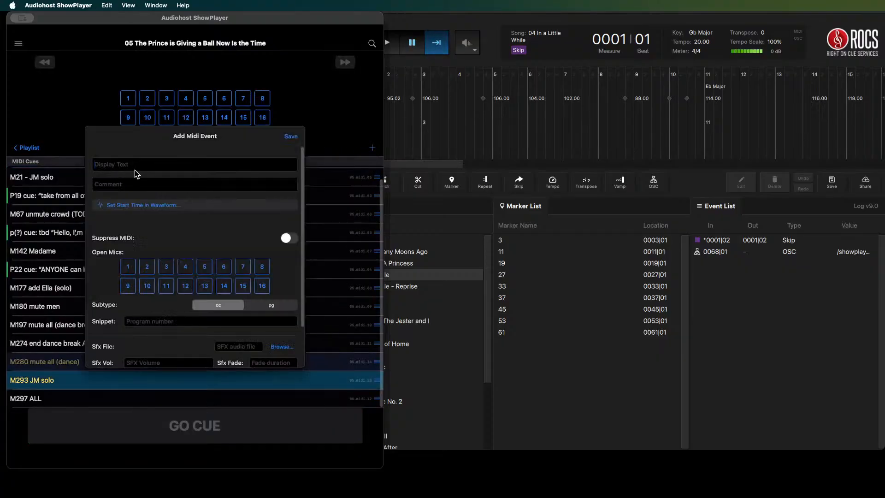
text(EOS (manual) mute all)
click(291, 137)
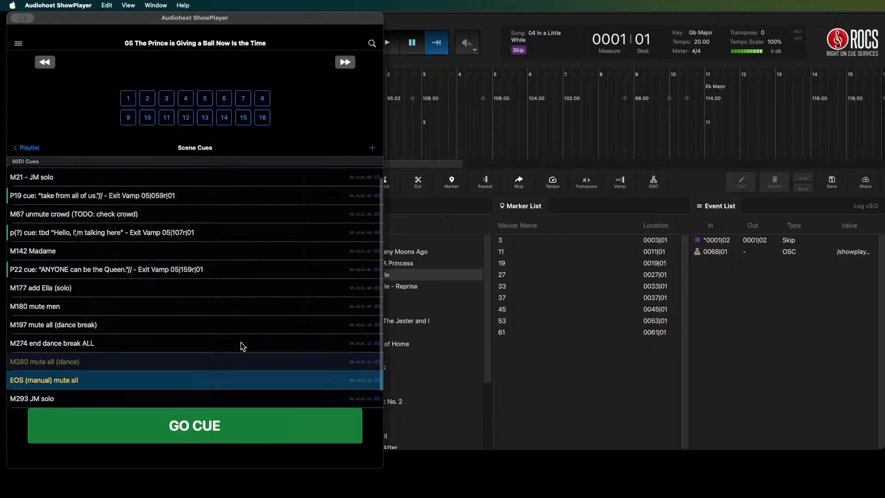
- Move the EOS (manual) mute all cue below M297 ALL at the end of the cue list and fire it
scroll(276, 353, down, 1)
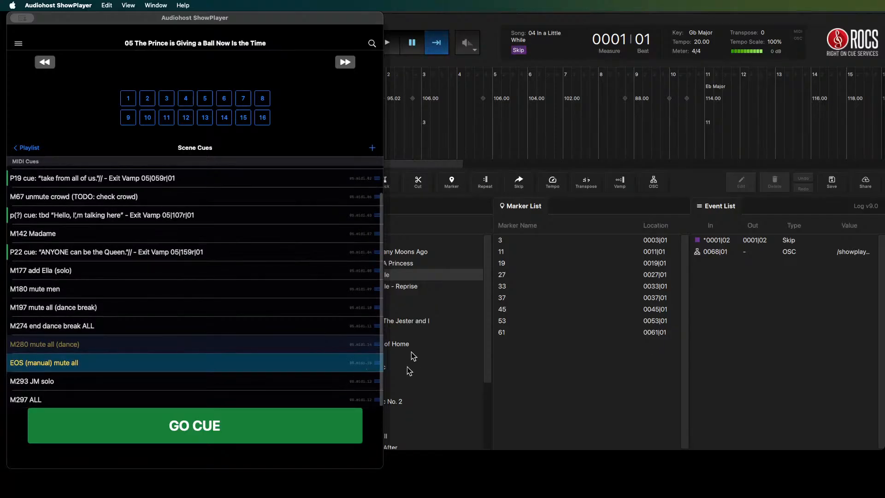
drag(364, 362, 372, 401)
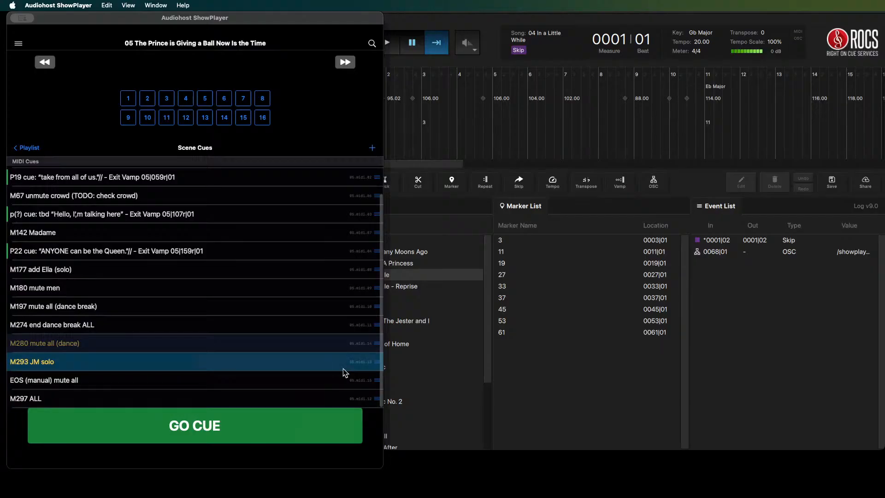
drag(376, 402, 376, 373)
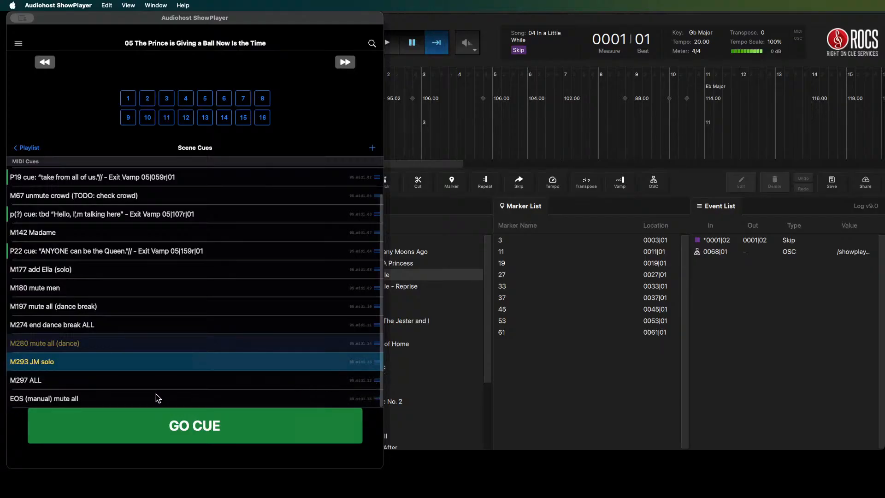
click(155, 412)
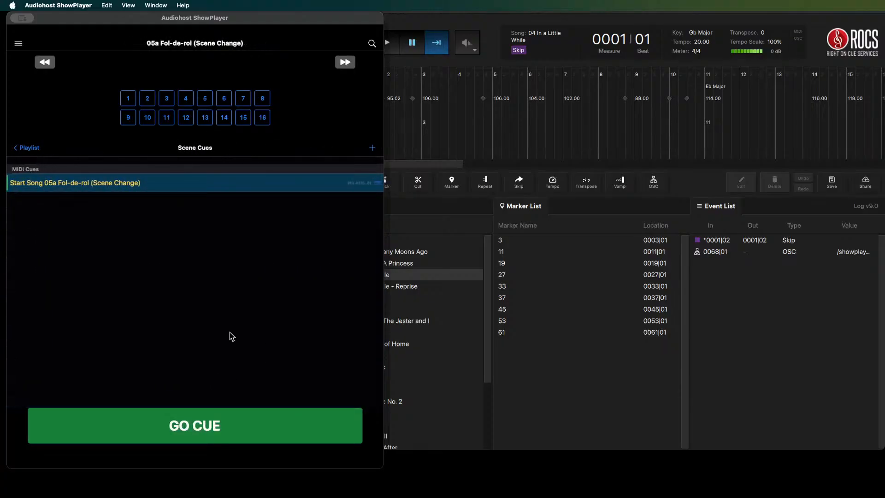
- Rename song 05a's start cue to "P24 - applause segue - Start Song 05a Fol-de-rol (Scene Change)"
right_click(54, 186)
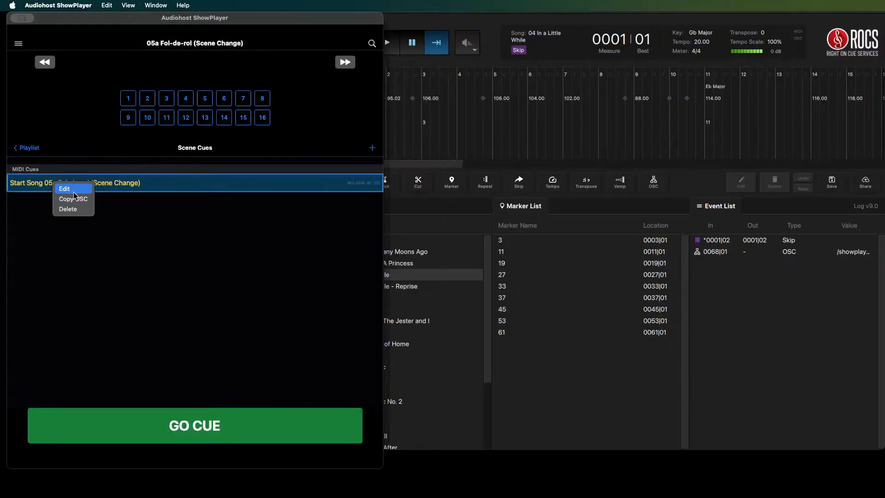
click(67, 186)
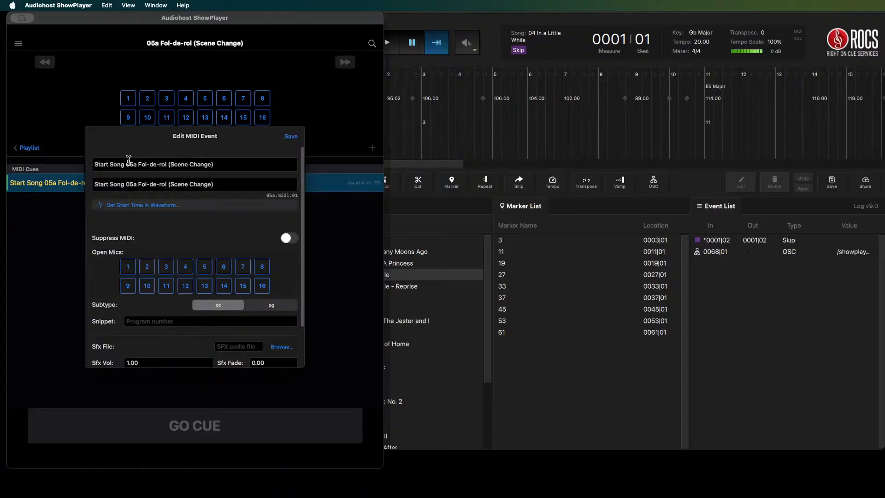
click(95, 166)
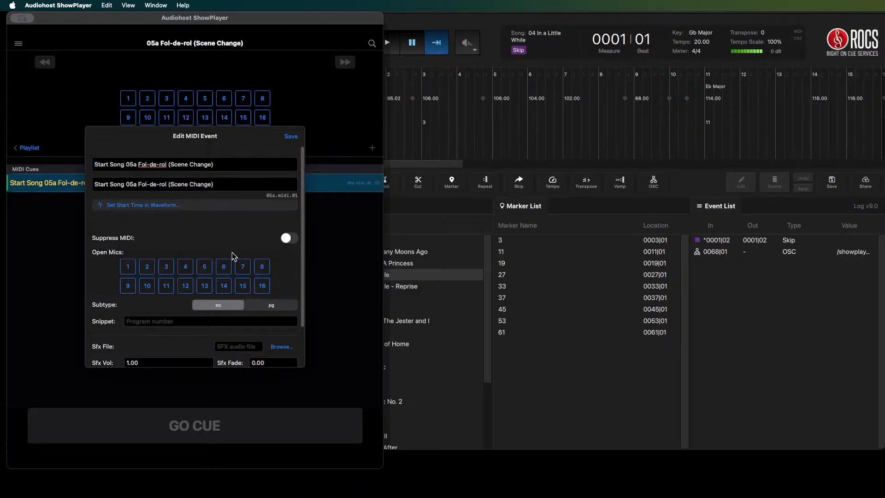
text(P24)
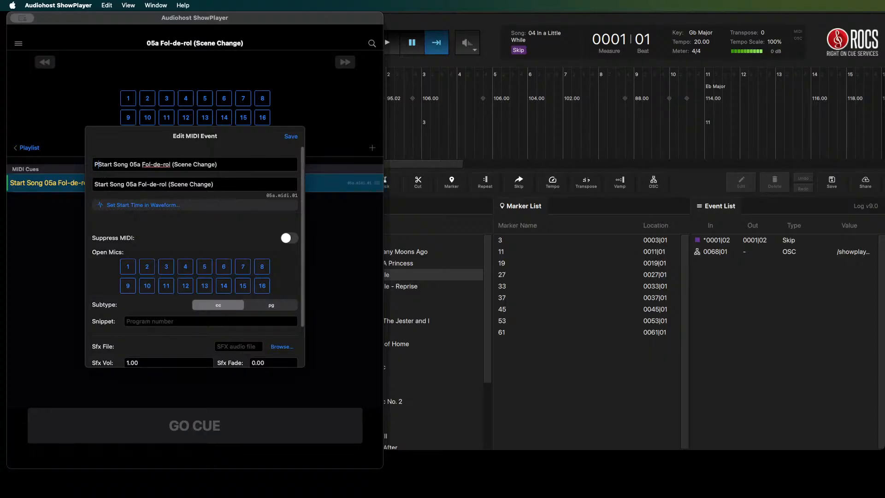
text( - applaues)
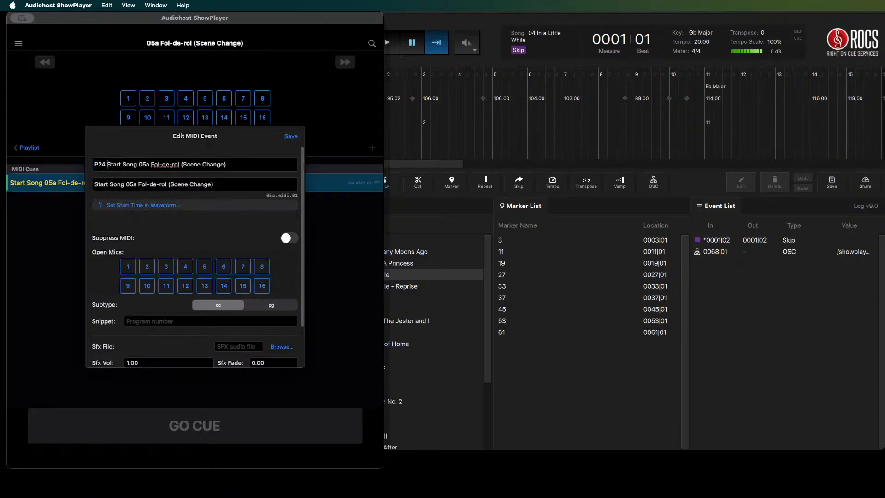
text( segeue)
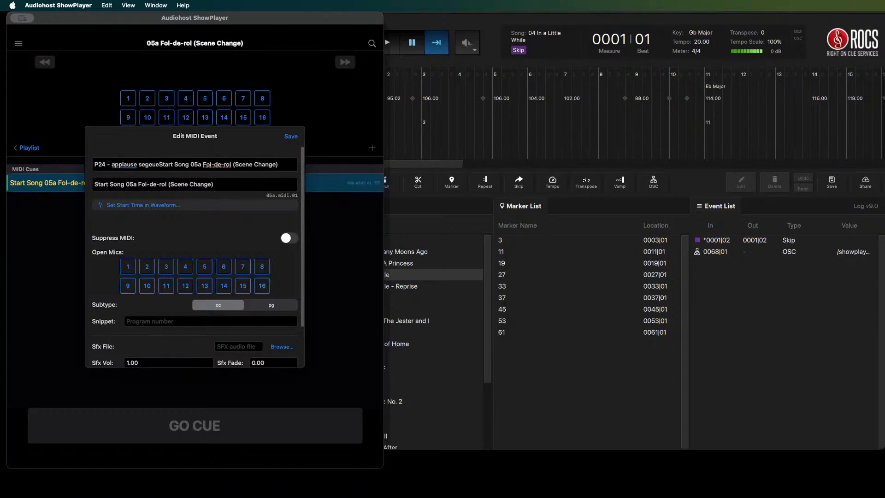
key(BackSpace)
key(BackSpace)
key(BackSpace)
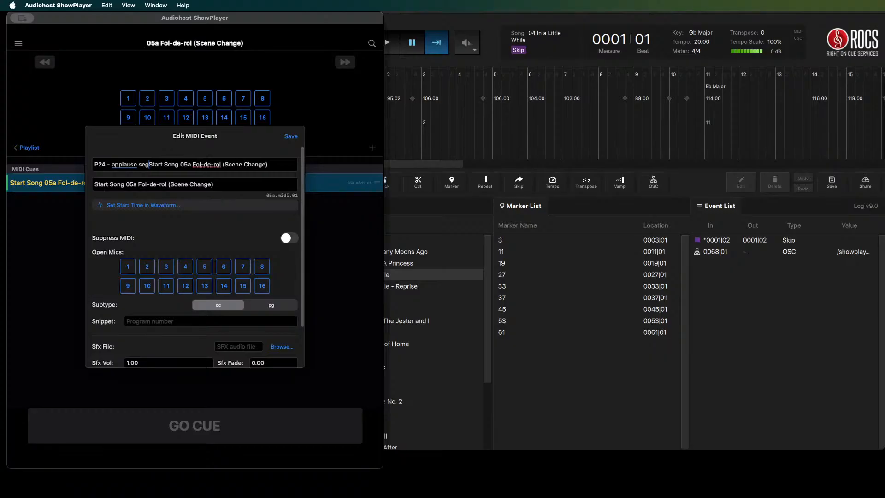
text(ue -)
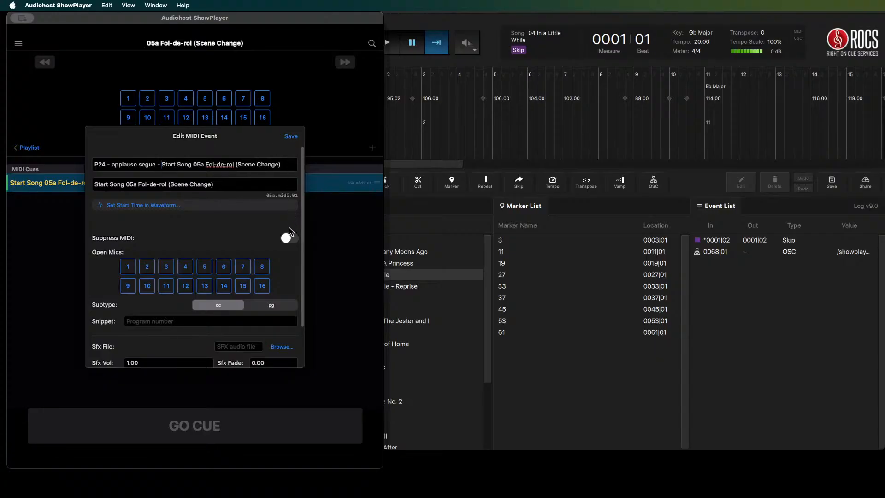
click(291, 137)
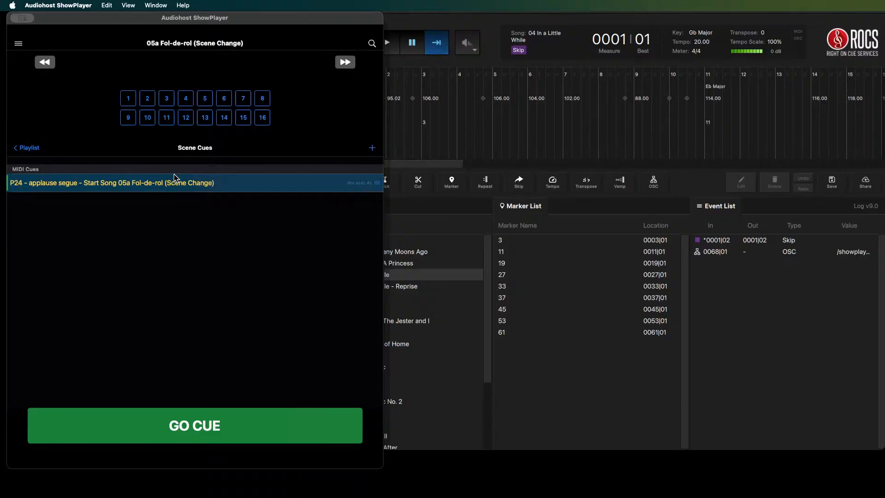
- Add an "M17 unmute Marie" MIDI cue to song 05a with mic 4 open
click(373, 148)
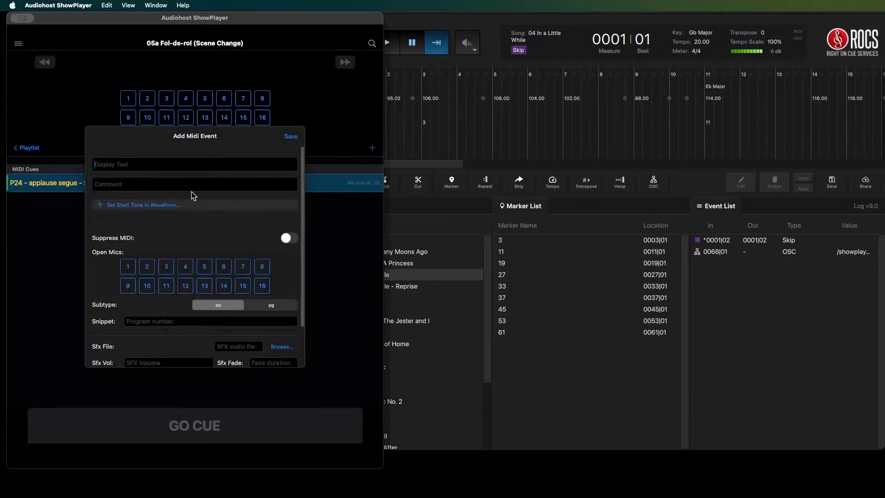
click(154, 162)
text(M17 unmute Marie)
click(185, 267)
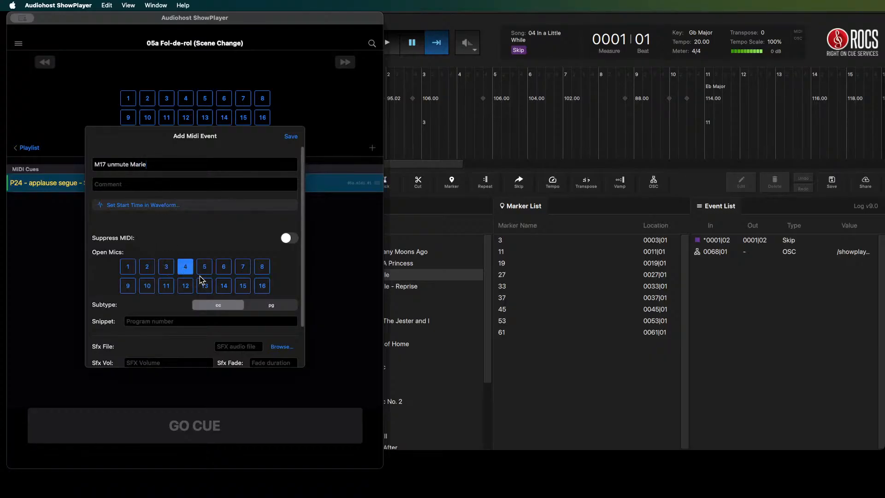
click(291, 137)
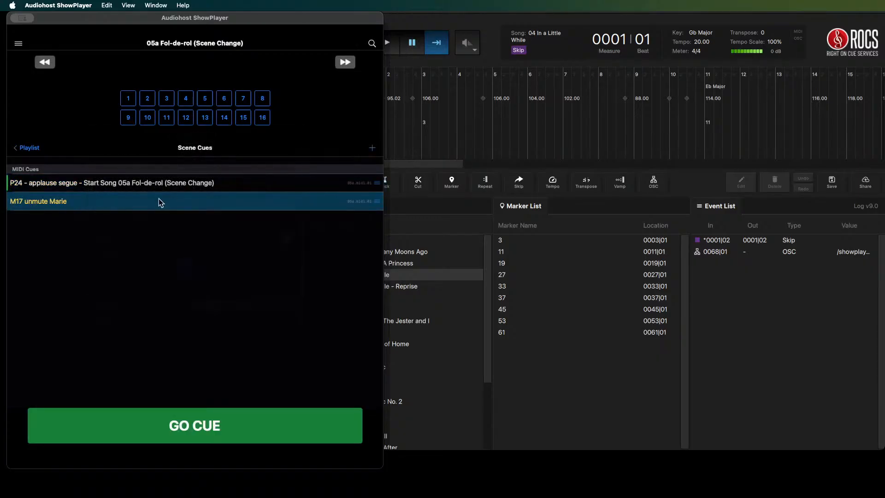
- Change the unmute Marie cue's display text to "M16|2 unmute Marie"
right_click(72, 203)
click(88, 211)
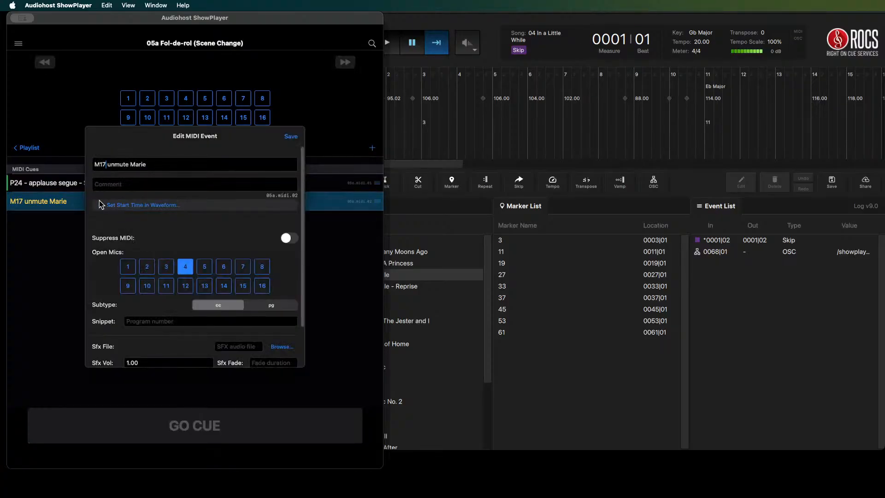
key(BackSpace)
text(6)
text(|2)
click(292, 137)
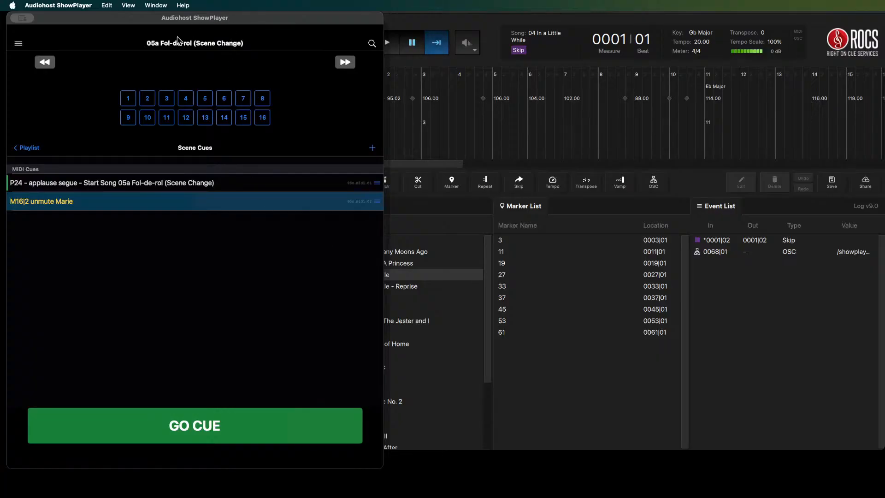
- Review the cue lists of songs 05 and 05a, and reopen 05a's scene cues from the playlist
click(45, 62)
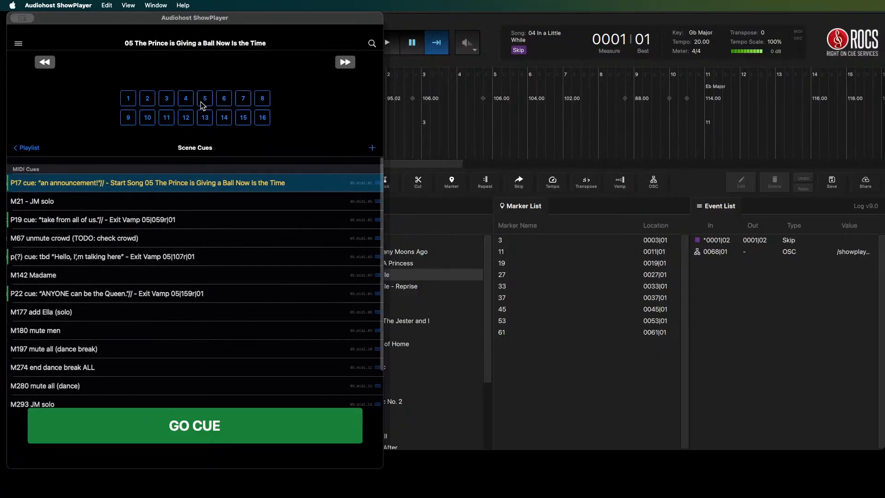
click(345, 64)
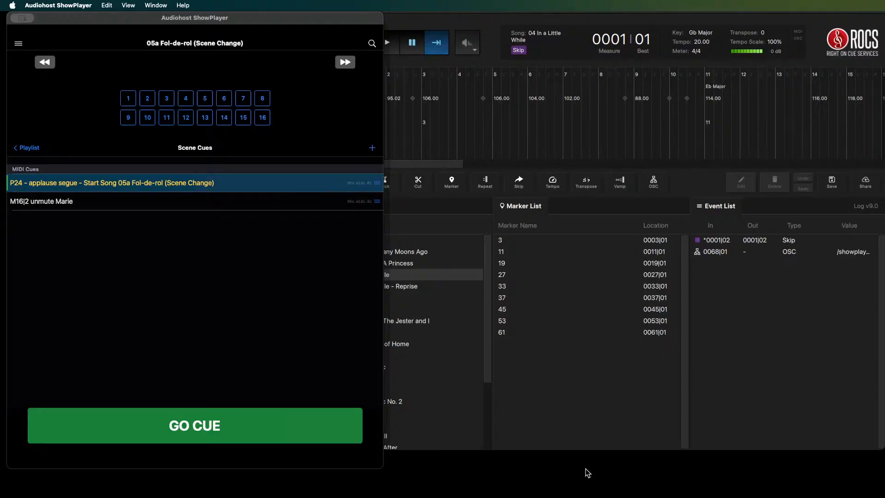
click(584, 484)
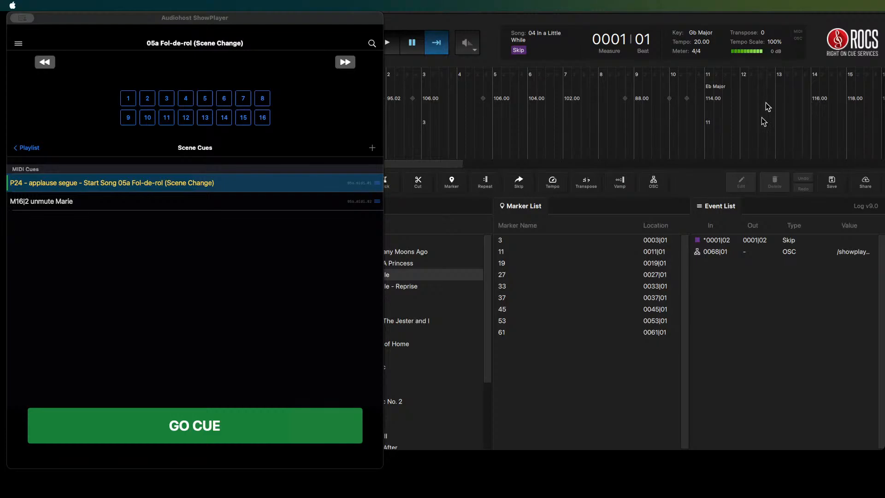
click(62, 185)
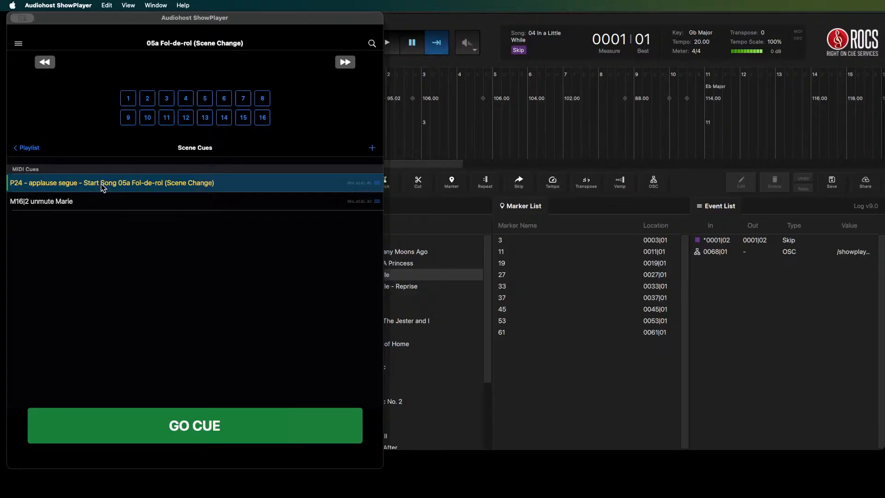
click(28, 148)
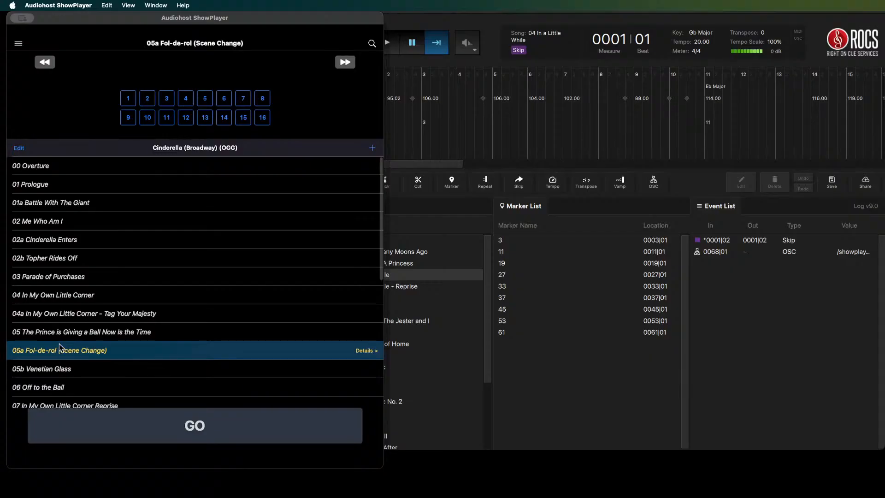
click(360, 354)
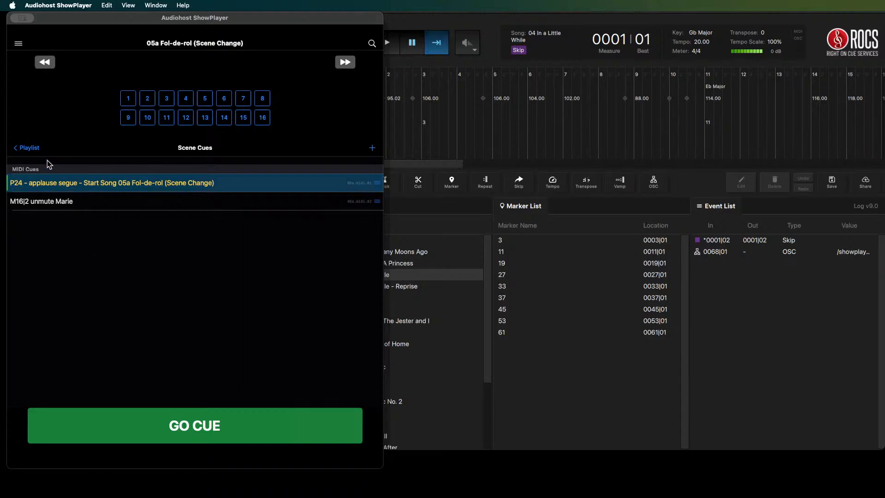
- Add a MIDI cue to song 05a with the display text "P26 EOS: Marie exits//"
click(26, 148)
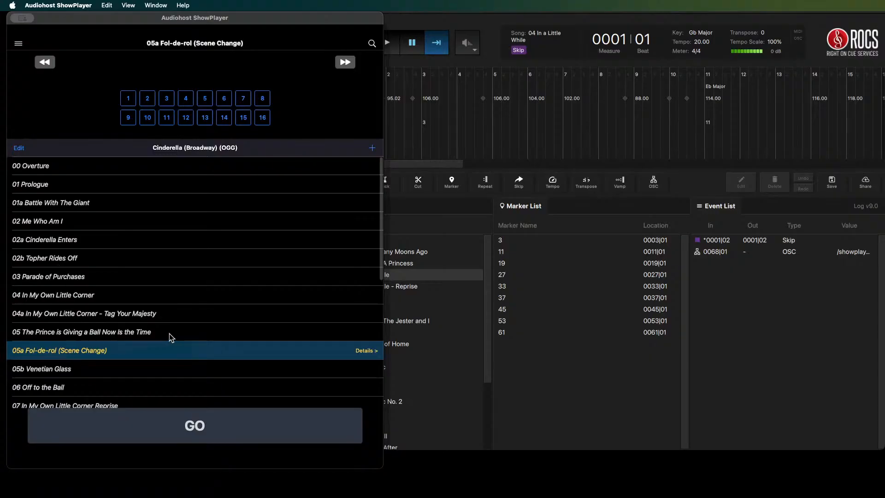
click(362, 350)
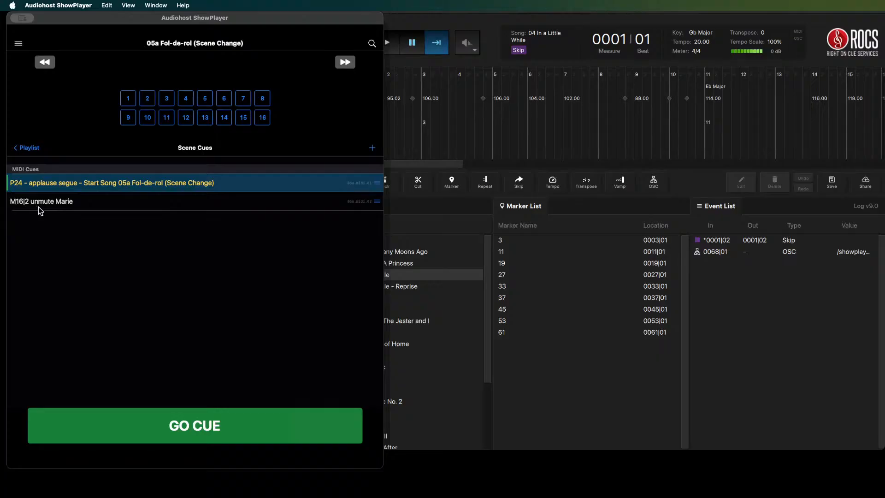
click(371, 148)
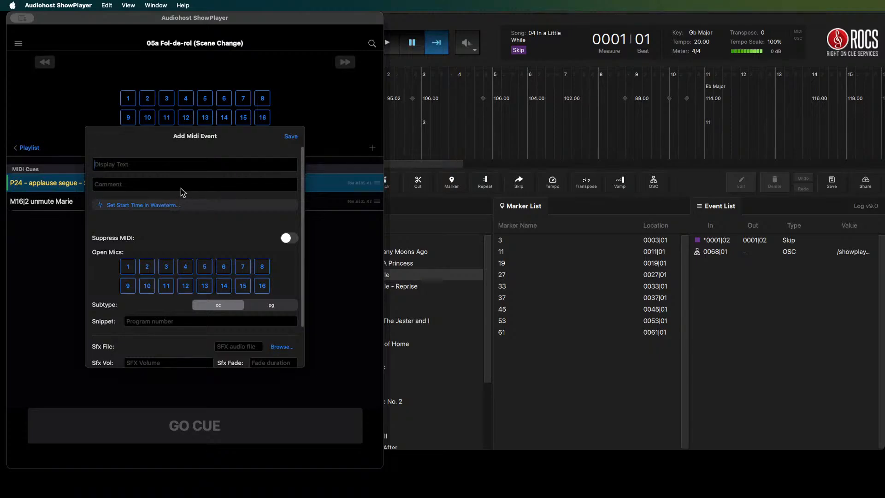
text(EOS)
text(26)
text(after ")
key(BackSpace)
key(BackSpace)
key(BackSpace)
key(BackSpace)
key(BackSpace)
key(BackSpace)
key(BackSpace)
text(Marie exis)
key(BackSpace)
text(ts)
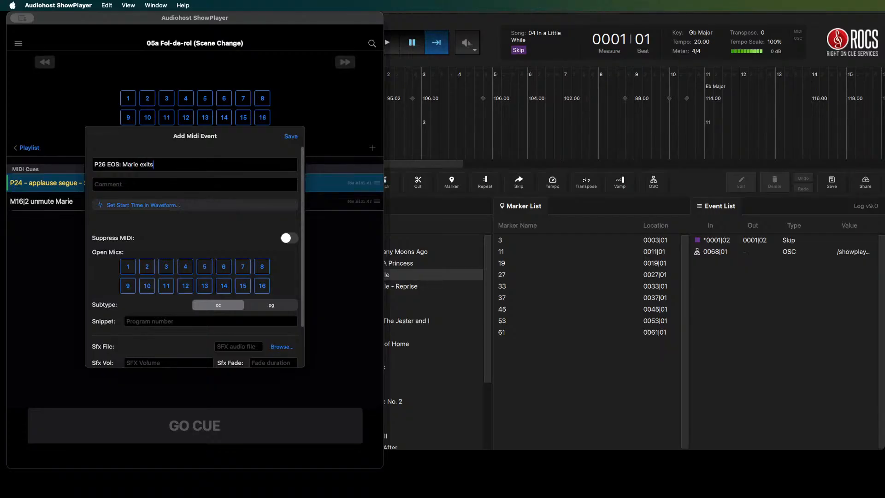
text(//)
- Open mics 1, 5, 6 and 7 for the Marie exits cue and save it
click(206, 270)
click(225, 269)
click(243, 272)
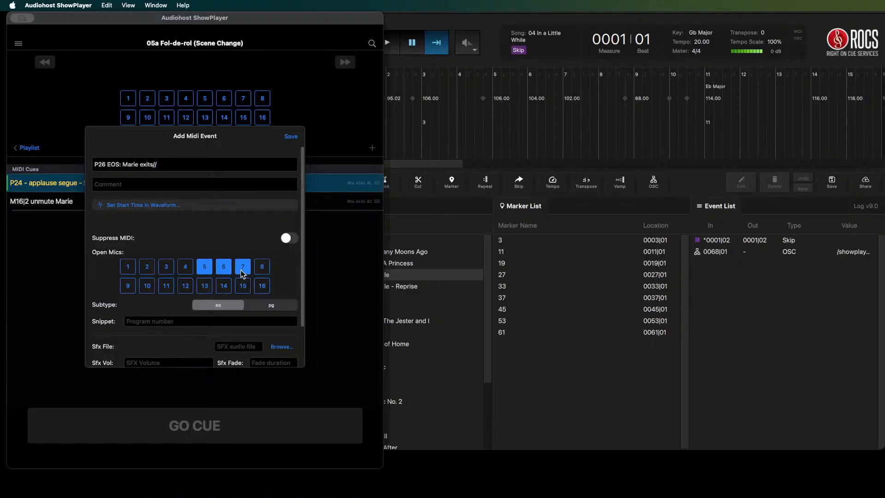
click(128, 268)
click(219, 268)
click(290, 137)
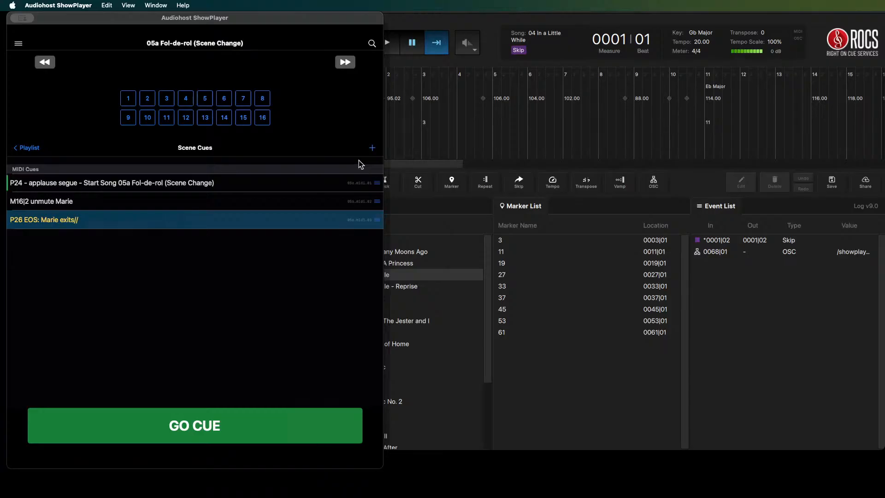
- Add a "TODO? SFx door knocks?" cue to song 05a with MIDI suppressed
click(371, 148)
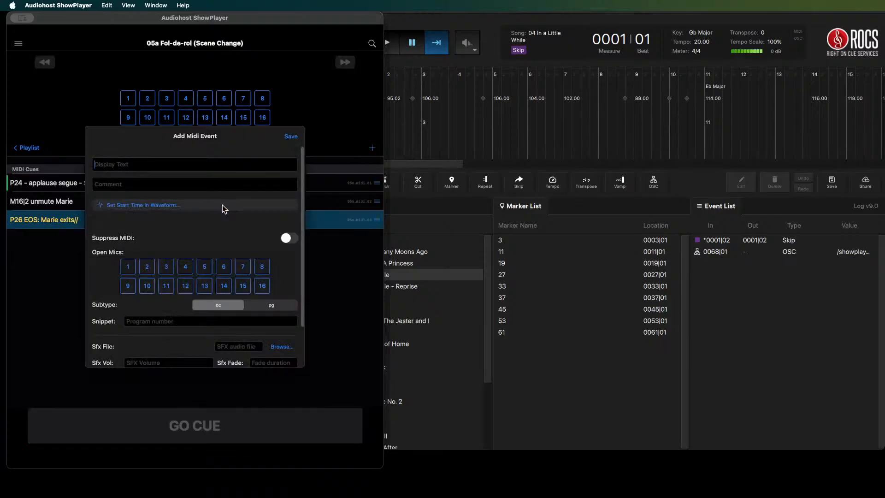
text(TODO? SFx door knocks?)
click(288, 238)
click(291, 136)
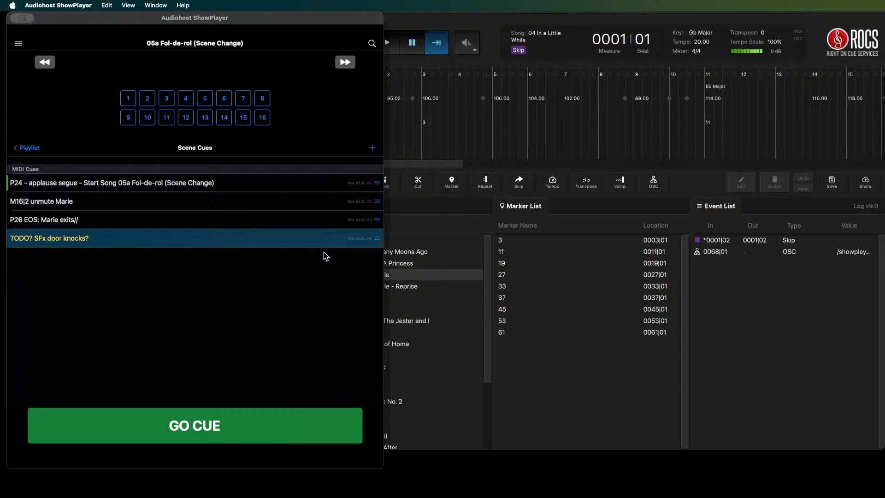
- Change the door knocks cue's display text to 'P27 cue: get that dress on Charlotte!" // TODO? SFX door knocks?'
right_click(27, 238)
click(37, 245)
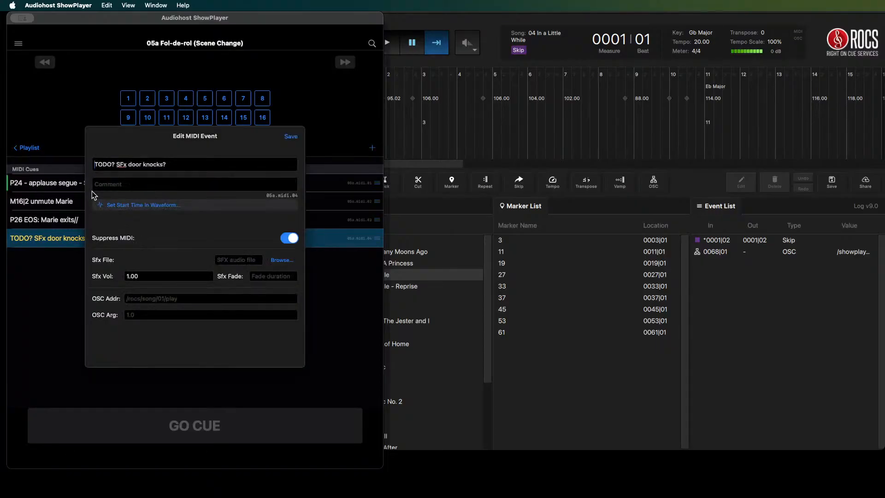
text(p)
key(BackSpace)
text(P27 )
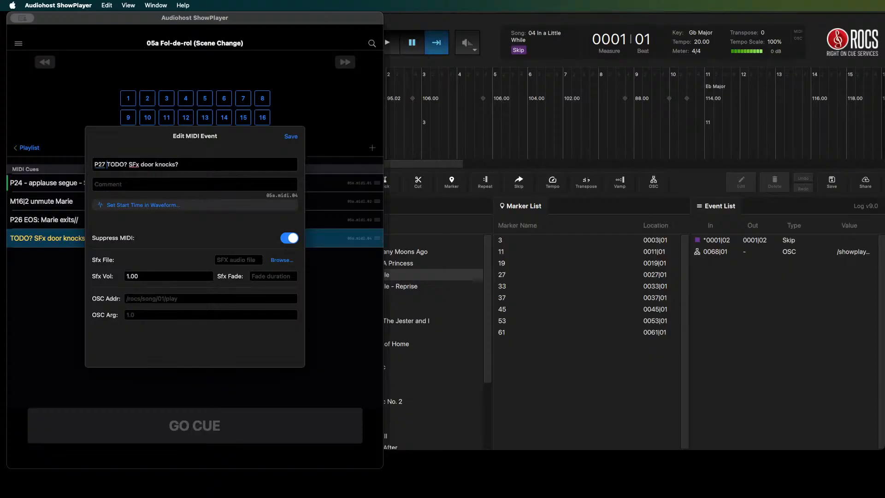
text(cue: )
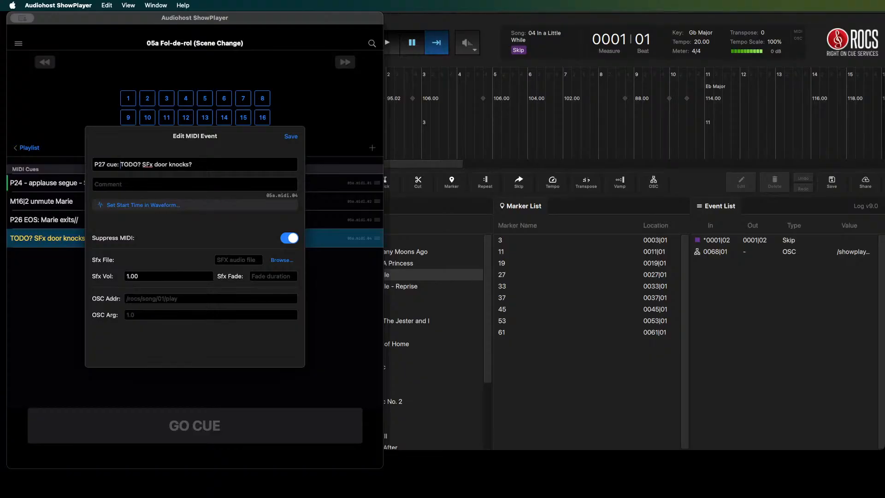
text(get that d)
text(ress on Char)
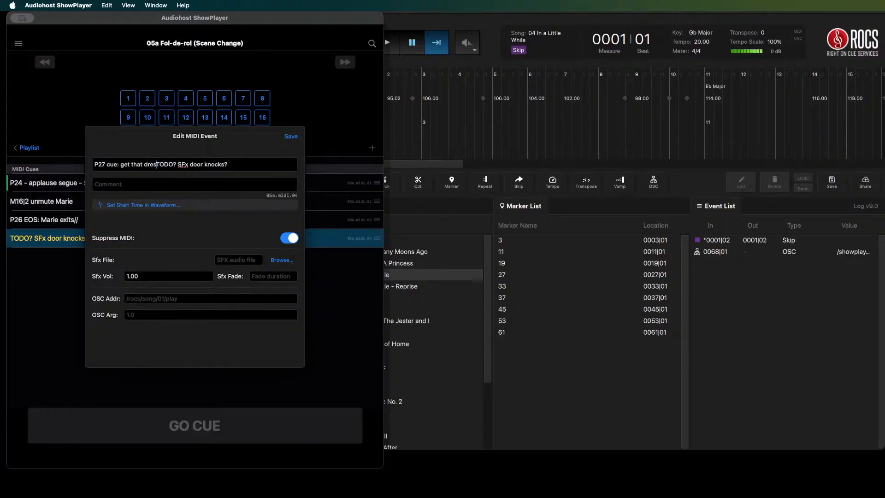
text(lotte!")
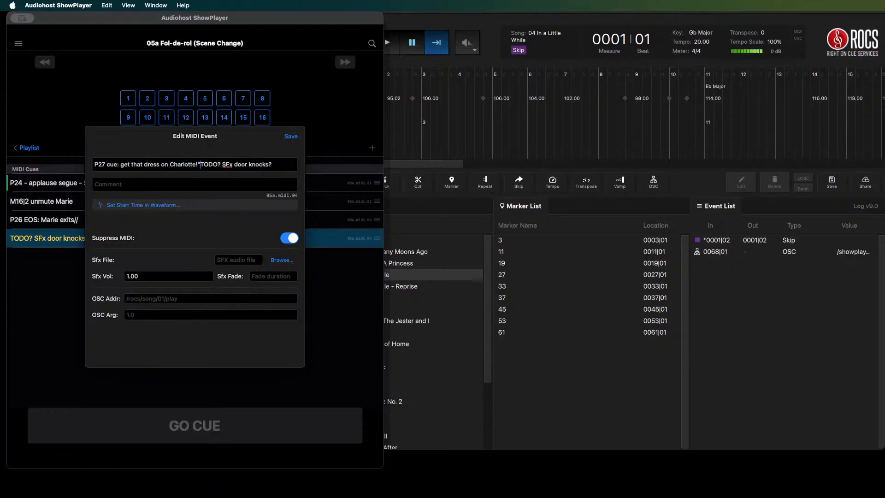
text( //)
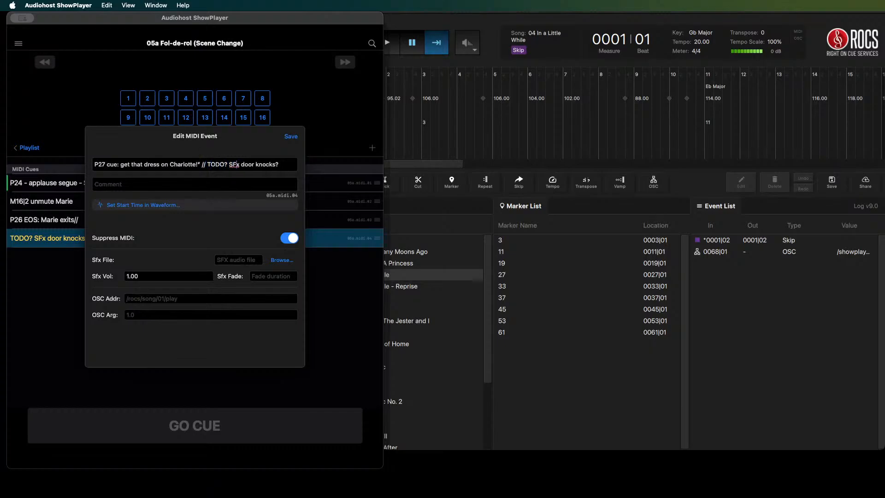
key(BackSpace)
text(X)
- Turn off MIDI suppression for the door knocks cue, open mics 5 and 8, and save it
click(290, 238)
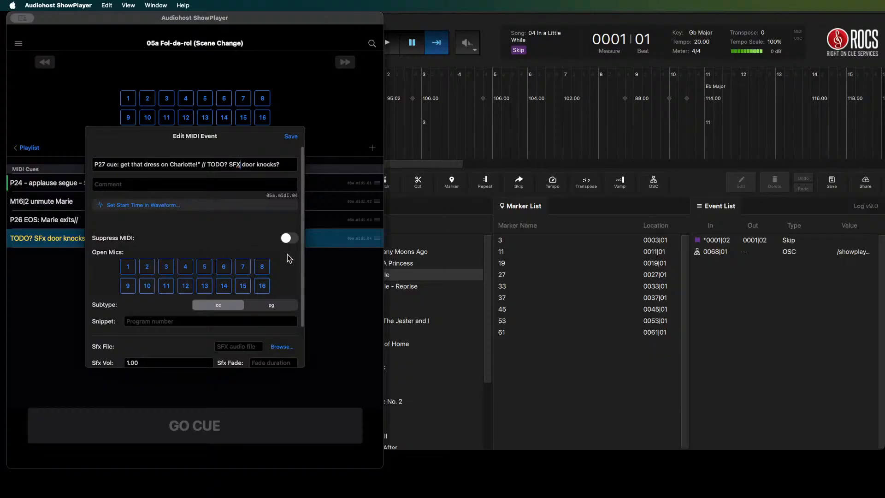
click(263, 268)
click(204, 268)
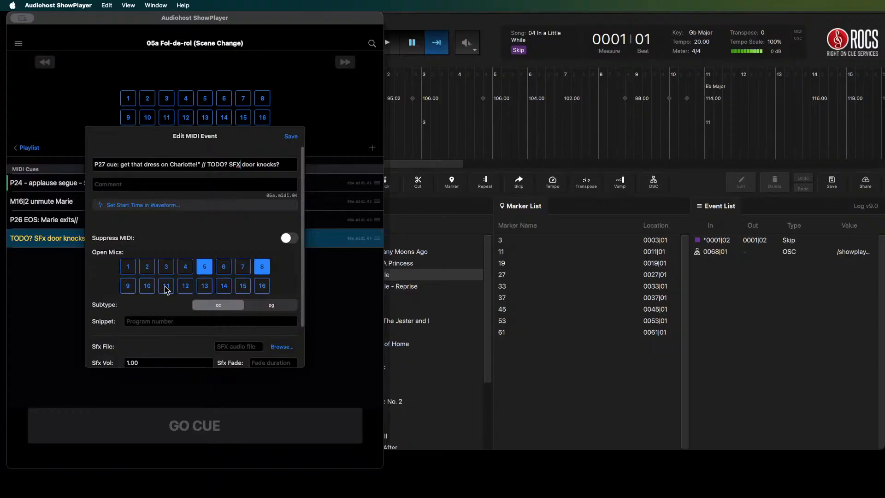
click(295, 138)
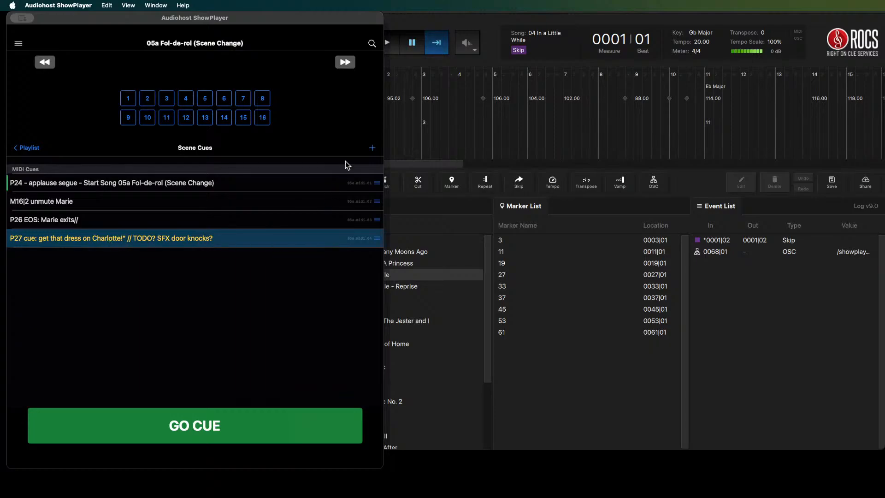
- Add a MIDI cue to song 05a with the display text 'P27 cue: "Together we shall make this so."//'
click(372, 149)
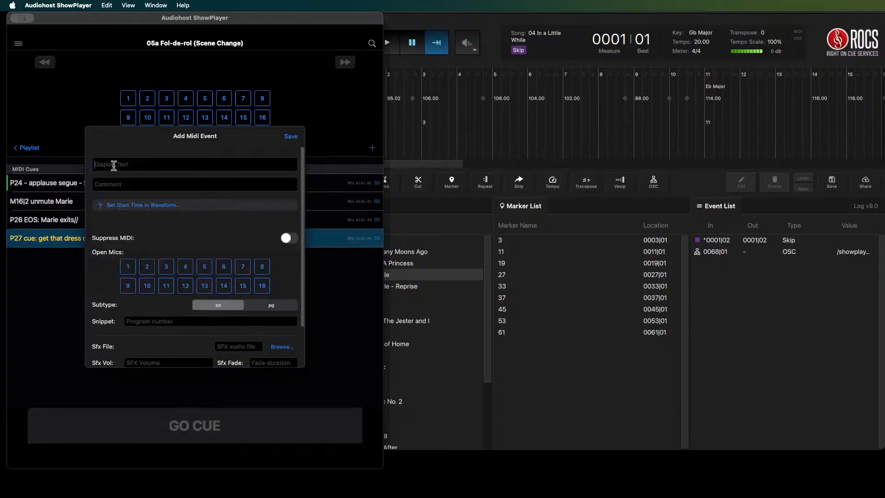
click(114, 164)
text(p27)
key(Return)
text(cue: "Together. we)
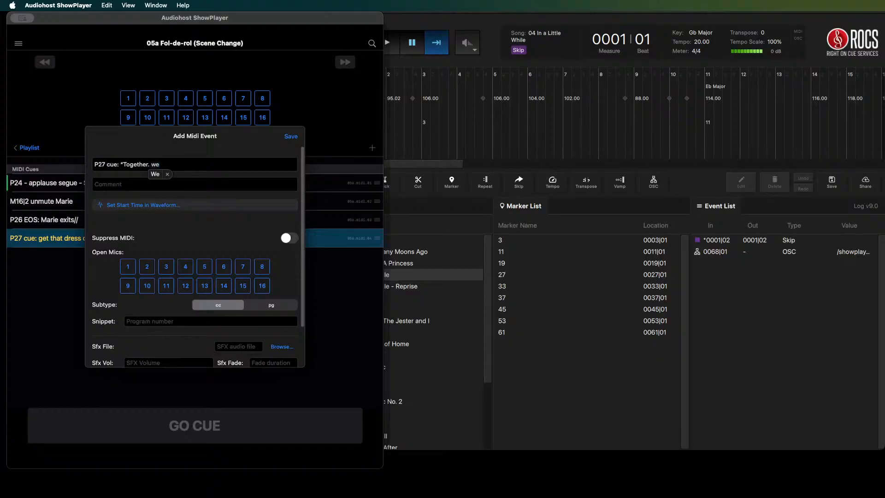
key(BackSpace)
key(BackSpace)
key(BackSpace)
text(we shall make thi)
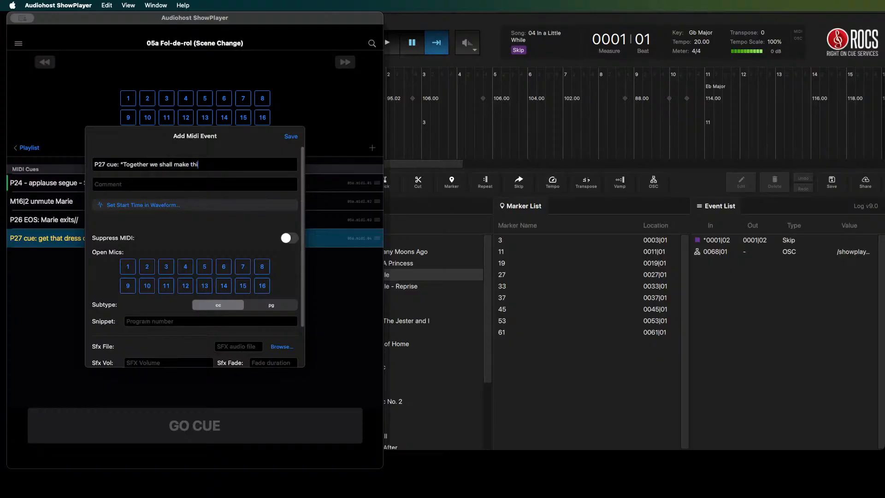
text(s so.”//)
- Open mics 1, 5, 6 and 7 for the "Together we shall make this so" cue and save it
click(128, 267)
click(204, 267)
click(223, 268)
click(243, 266)
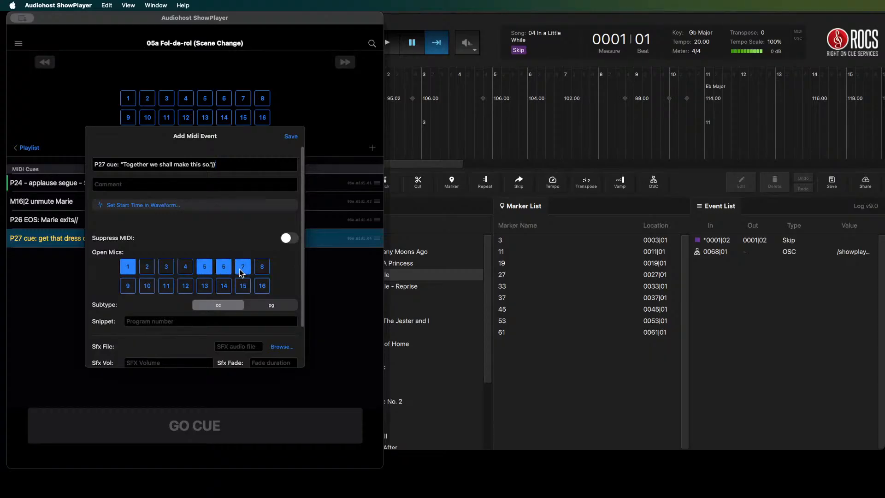
click(291, 138)
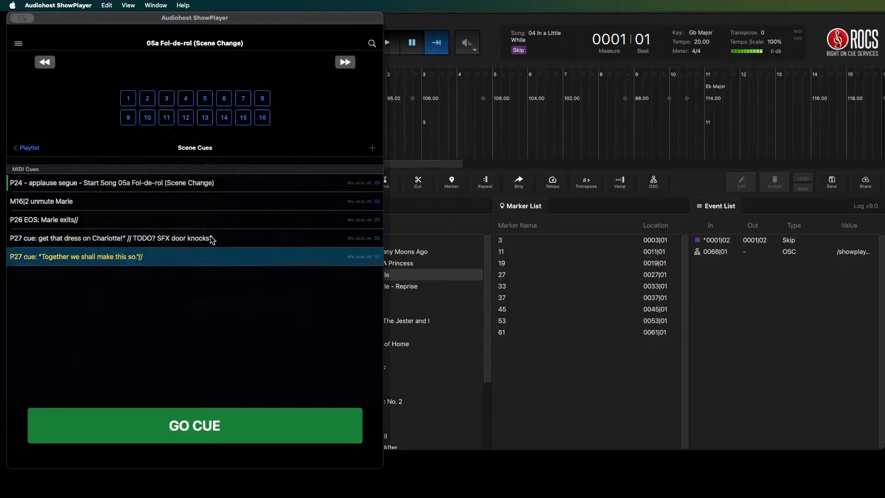
- Test song 05a's P26 and two P27 cues in order, and repeat the last one to advance to song 05b
click(99, 223)
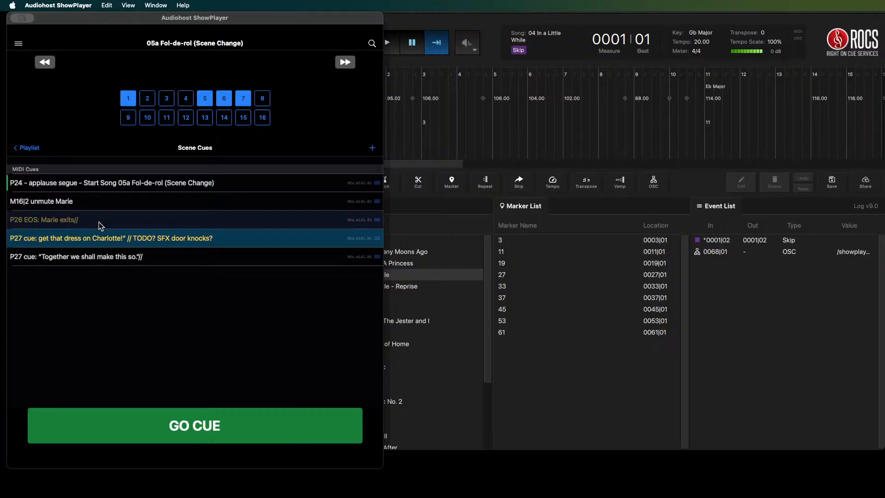
click(119, 240)
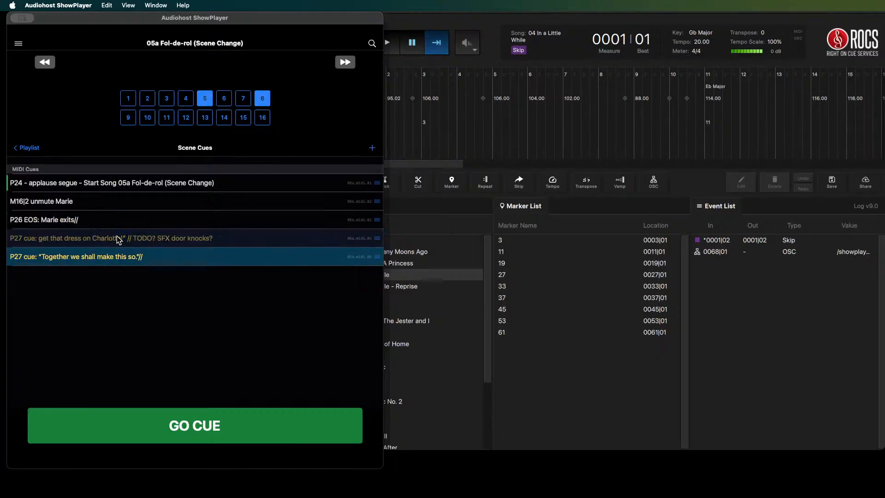
click(118, 259)
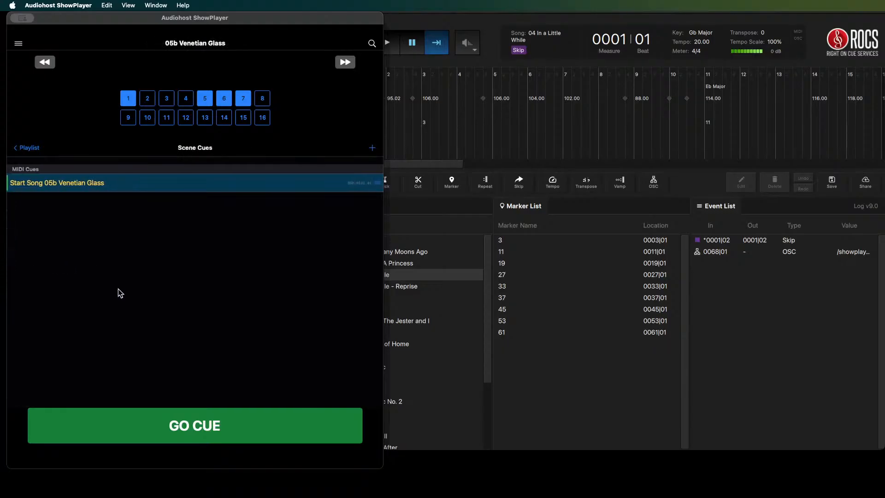
click(45, 62)
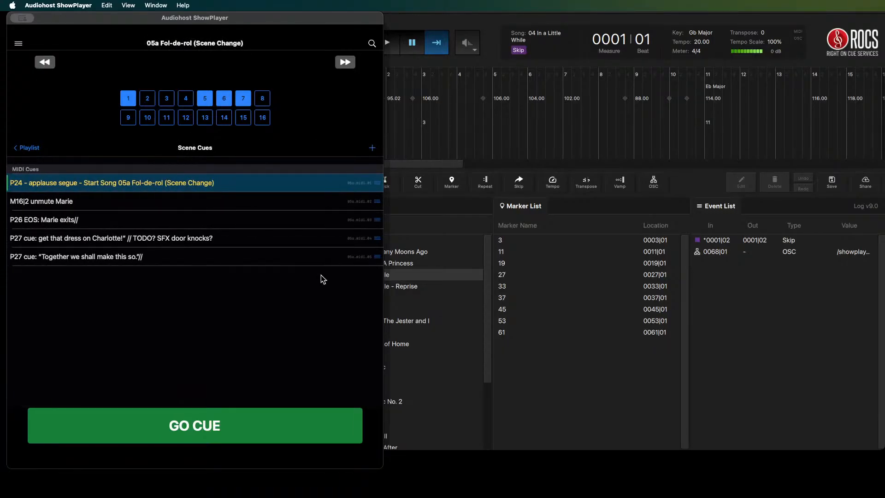
click(106, 256)
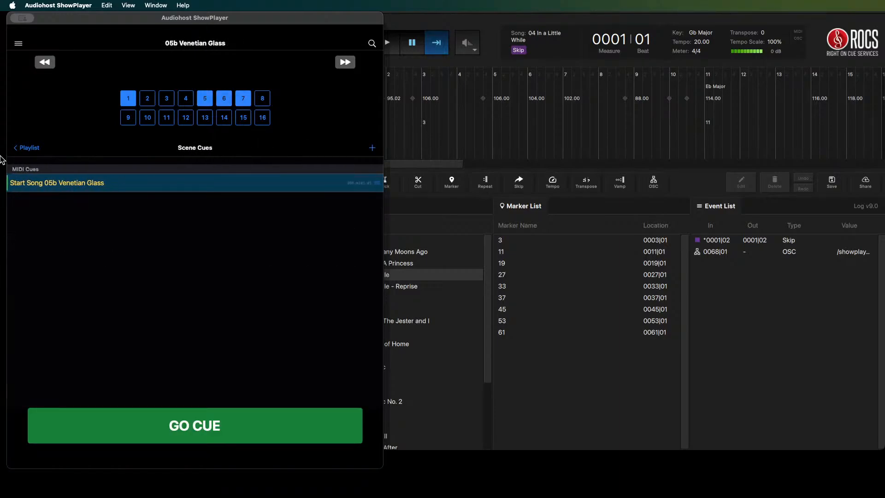
- Change song 05b's start cue display text to 'P27 cue: "..orane box" (on box open) // - Song 05b Venetian Glass' and return to song 05a's cues
right_click(26, 181)
click(35, 187)
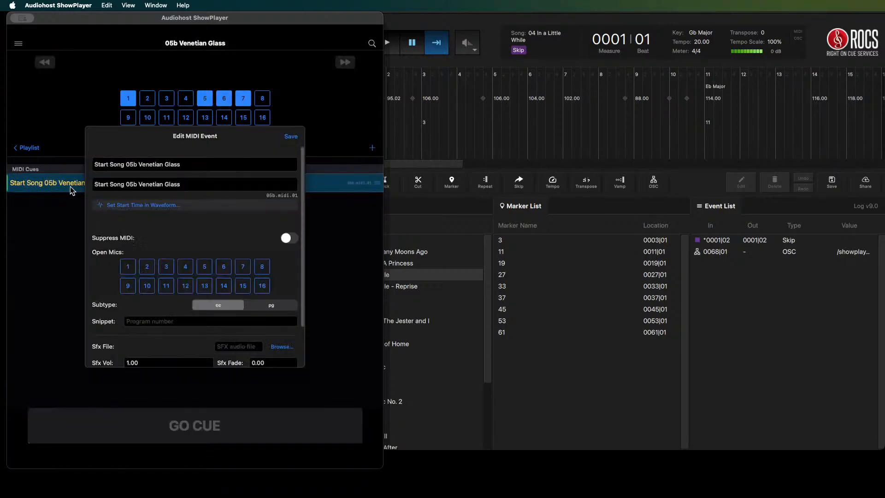
double_click(95, 165)
text(P27 cue:  ")
key(BackSpace)
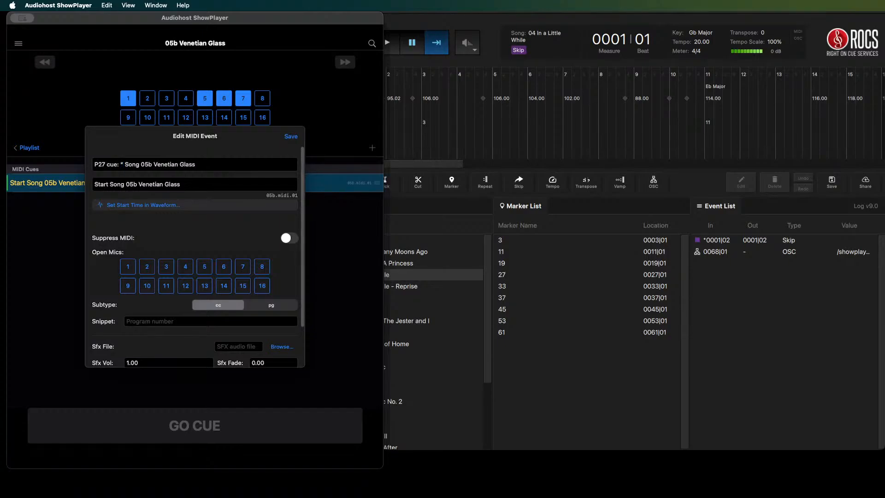
text(..)
text(orane box" (on)
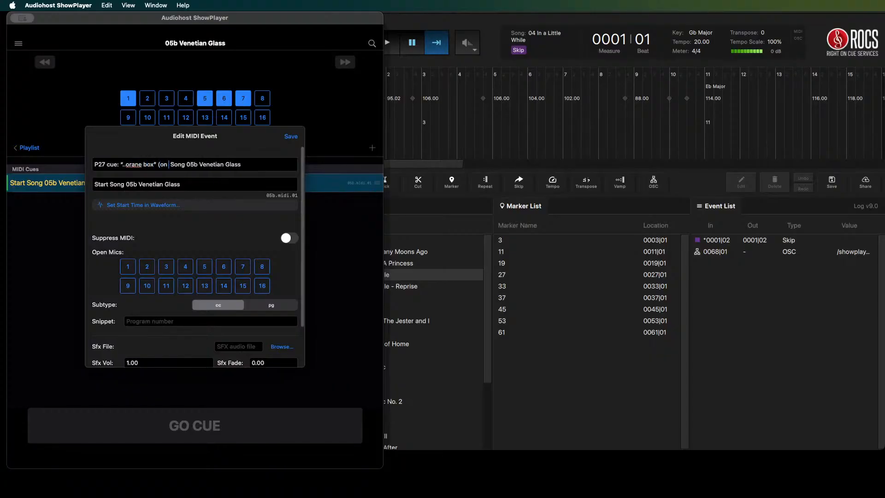
text( box open//)
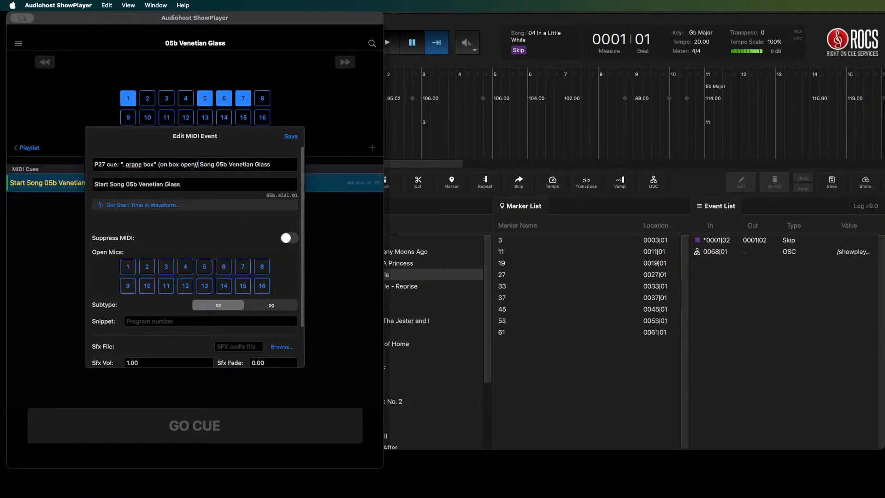
text( -)
key(Left)
key(Left)
text())
click(288, 238)
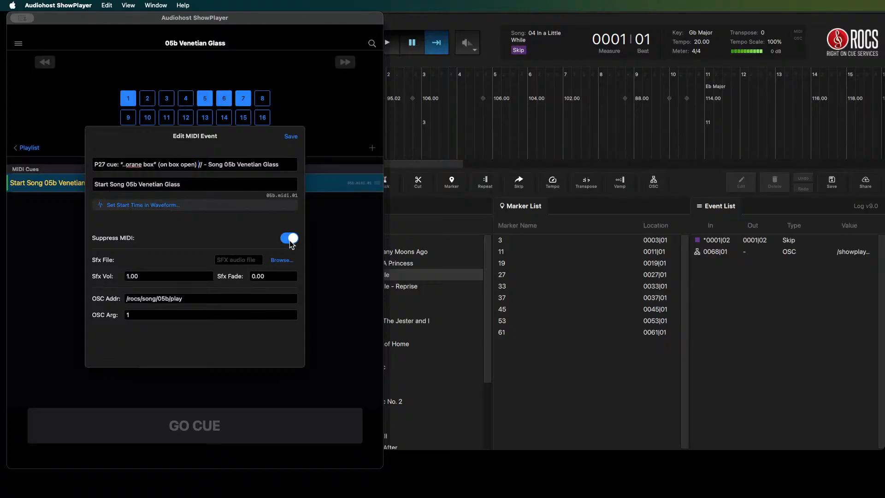
click(289, 238)
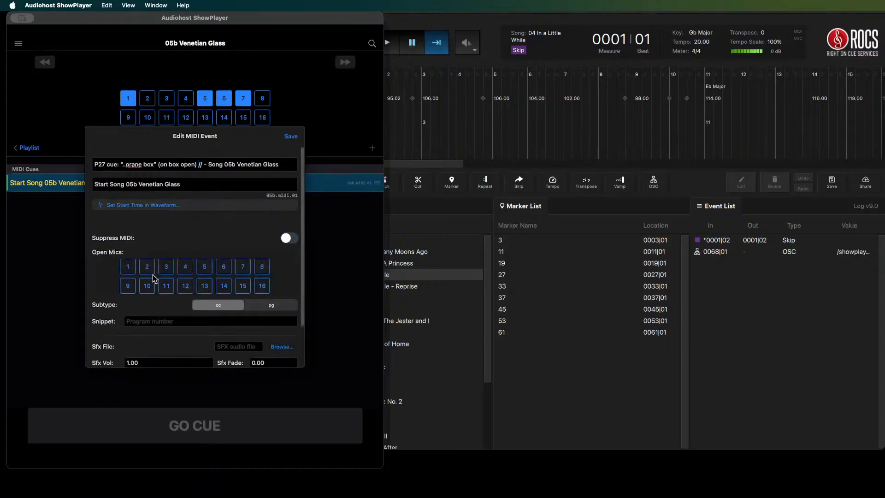
click(291, 136)
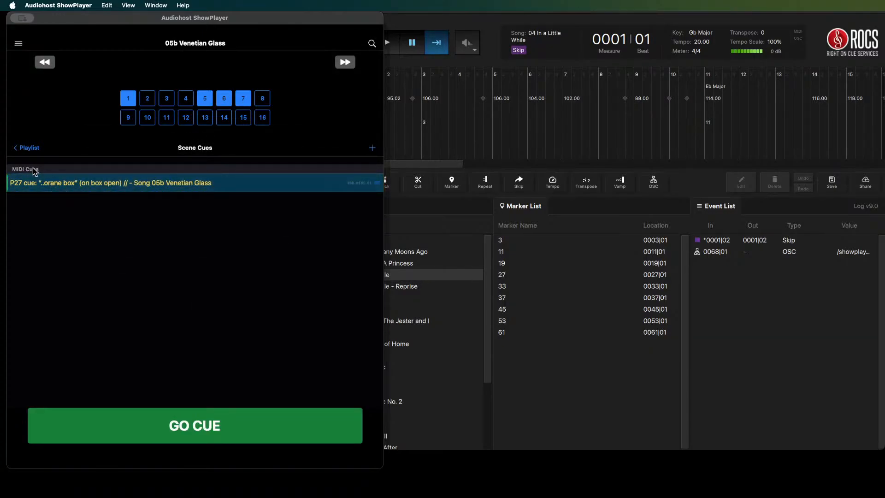
click(44, 63)
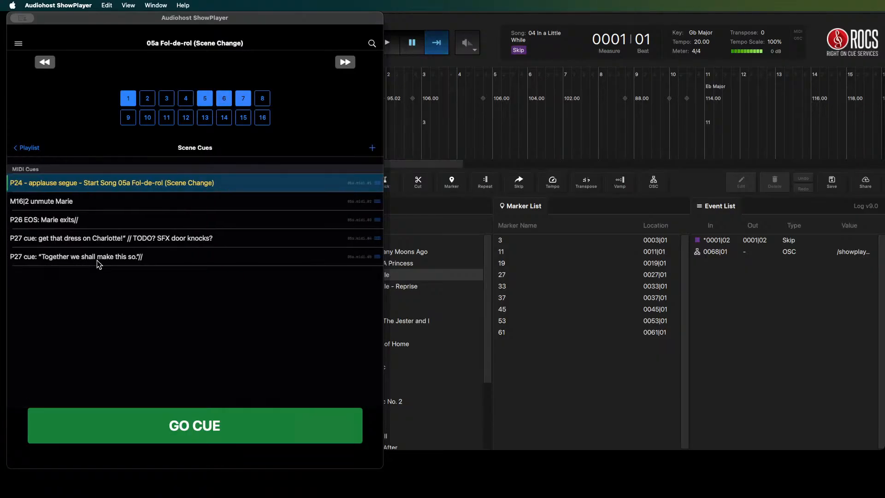
- Test song 05a's "Together we shall make this so" cue and song 05b's start cue, and return to song 05b's cues
click(97, 260)
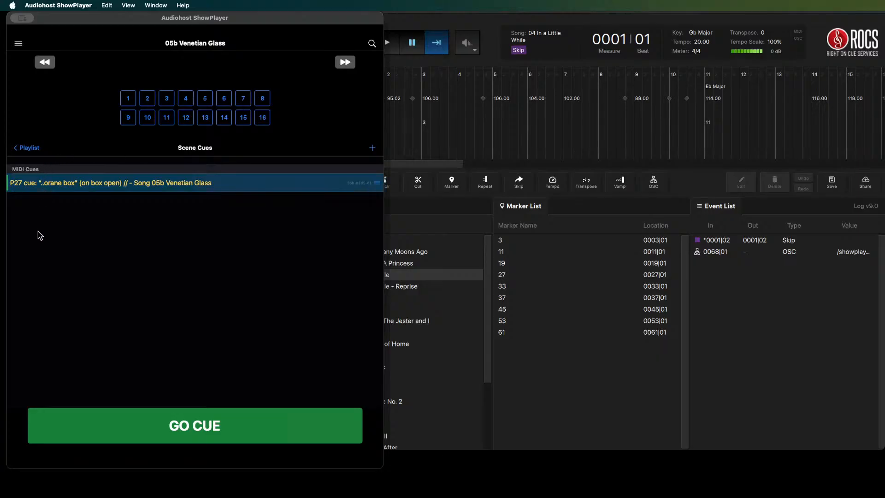
click(115, 184)
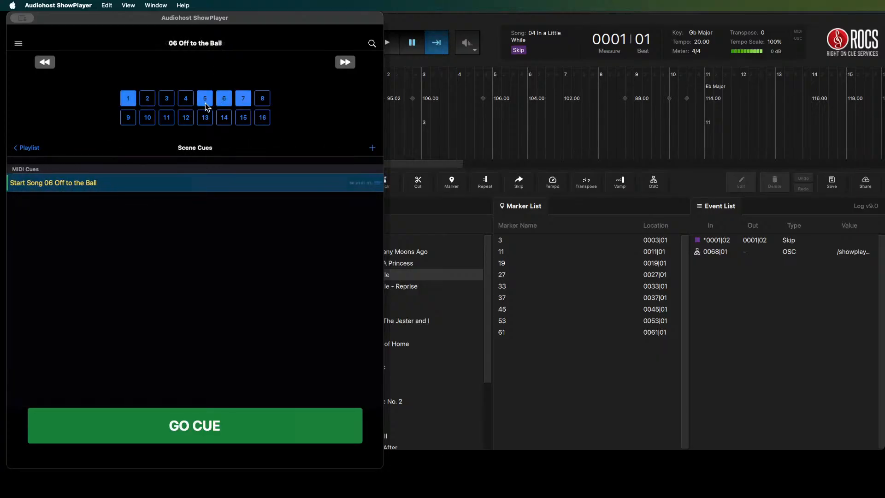
click(46, 65)
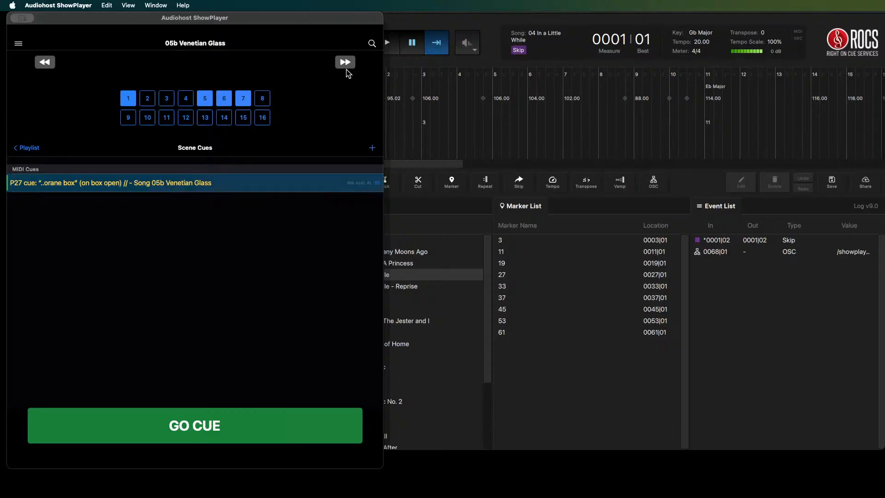
- Add a MIDI cue to song 05b with the display text "M65 add JM" and save it
click(372, 148)
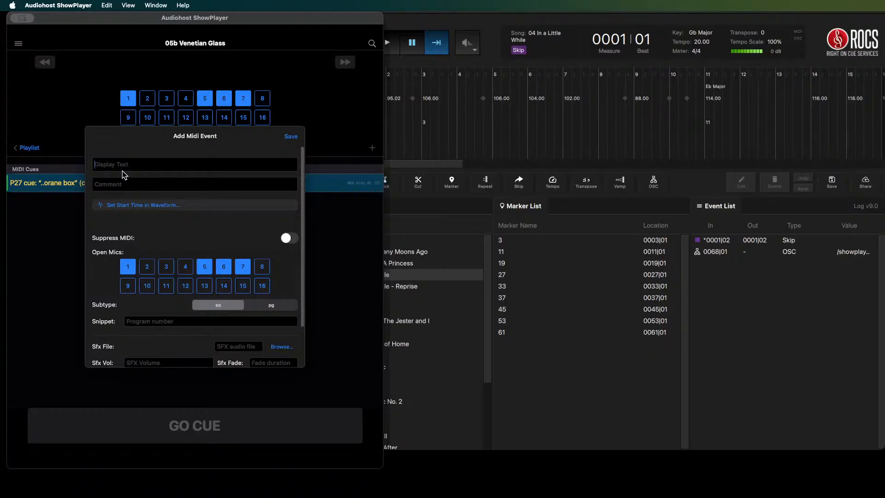
text(65 add JM)
click(289, 137)
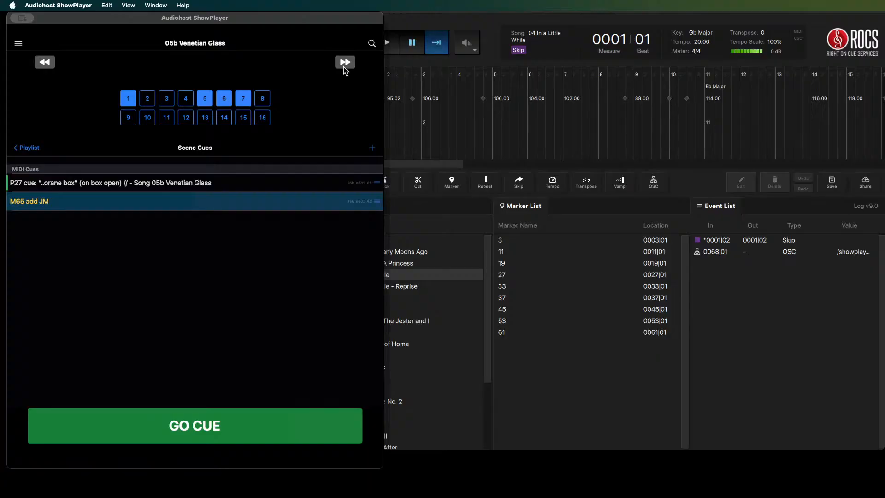
- Add a MIDI cue to song 05b with the display text 'P28 (after MX(?)) cue: "Would you perhaps consider..."//' and save it
click(371, 149)
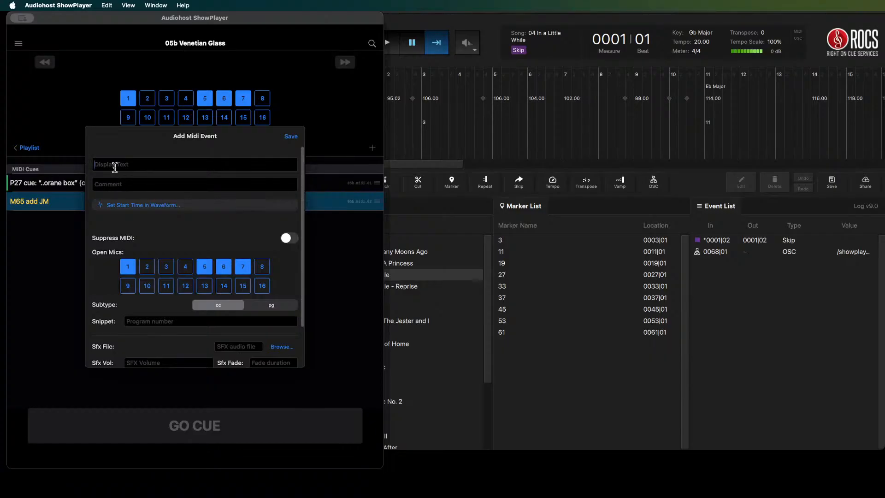
text(P)
text(28 (afte)
text( MX(?))
key(Left)
key(Left)
key(Left)
key(Left)
key(Left)
key(Left)
text(r)
text() )
text(cue)
text( ")
key(BackSpace)
key(BackSpace)
text(: "Would you perhaps consi)
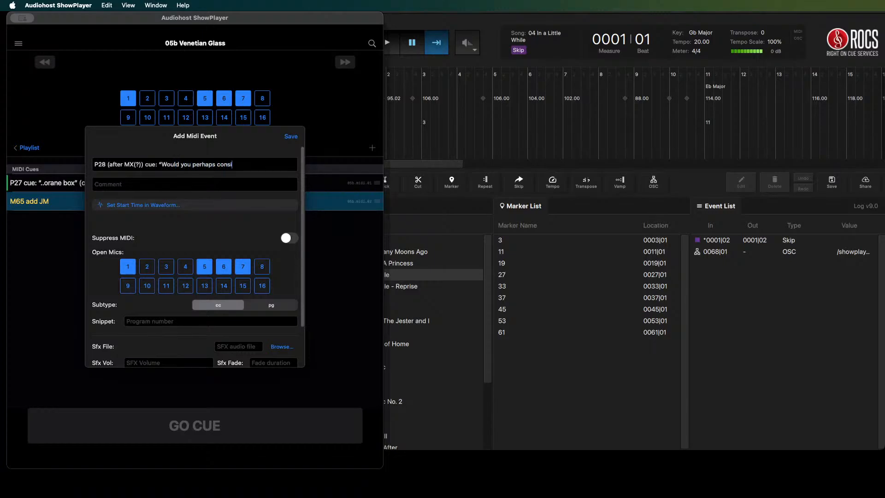
text(der...)
text("/)
click(289, 137)
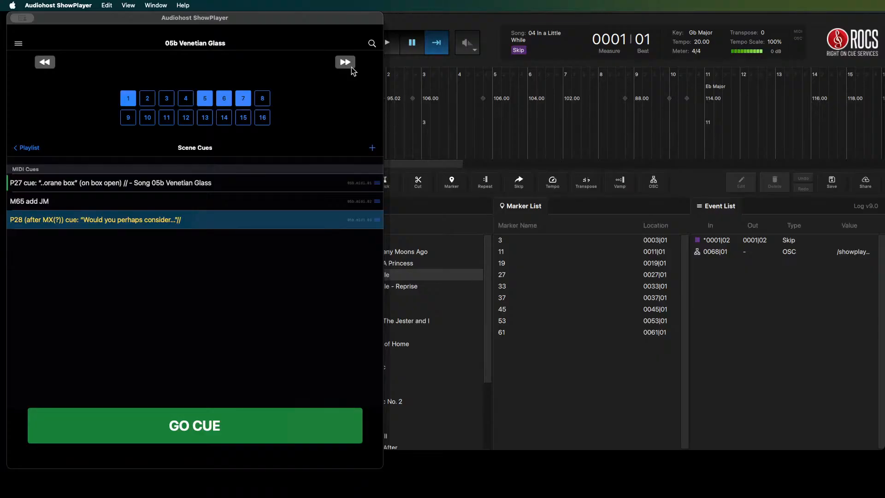
- Add a MIDI cue 'P31 cue: "Cinderella's not going anywhere."//' to song 05b, also open mic 9 and save it
click(373, 148)
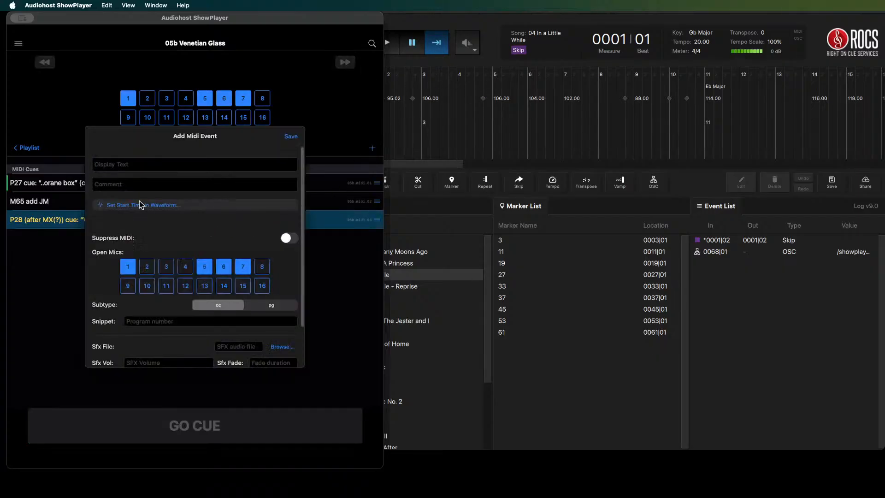
text(P31)
text(cue: ")
text(Cinderella's not going anywhere)
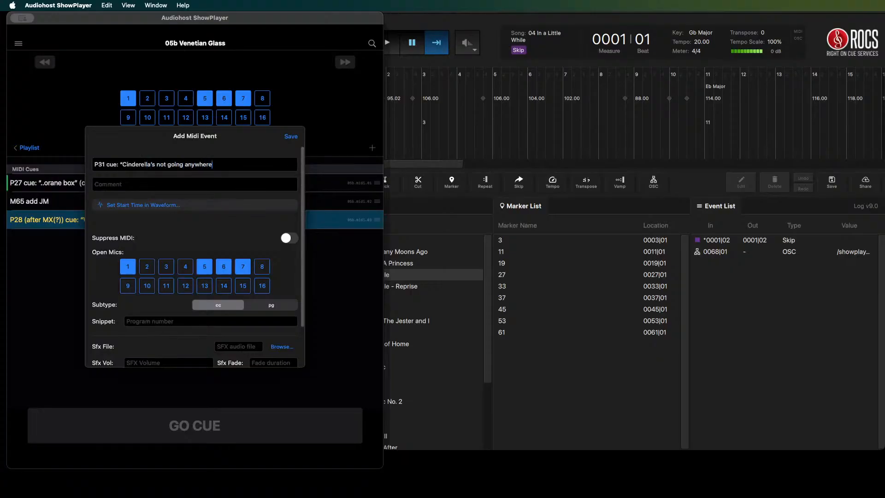
text(."//)
click(128, 287)
click(291, 137)
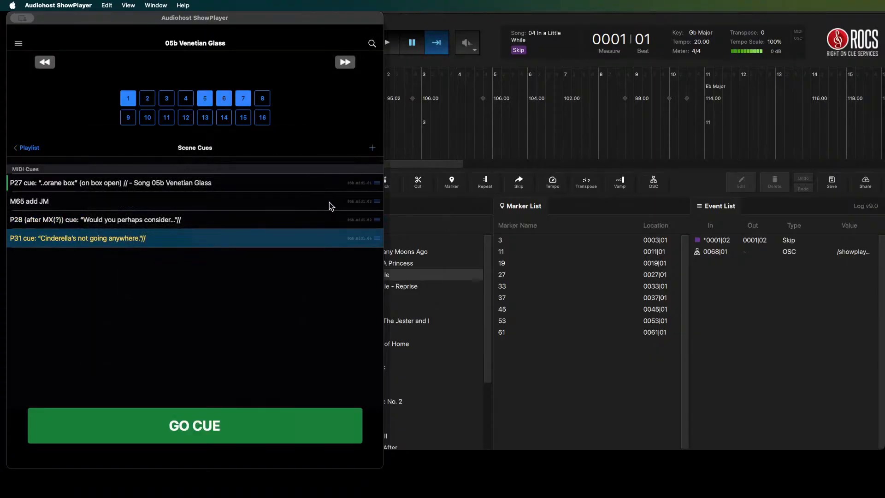
- Test song 05b's P31 cue twice, checking back in song 05b, and move on to song 06 Off to the Ball
click(130, 236)
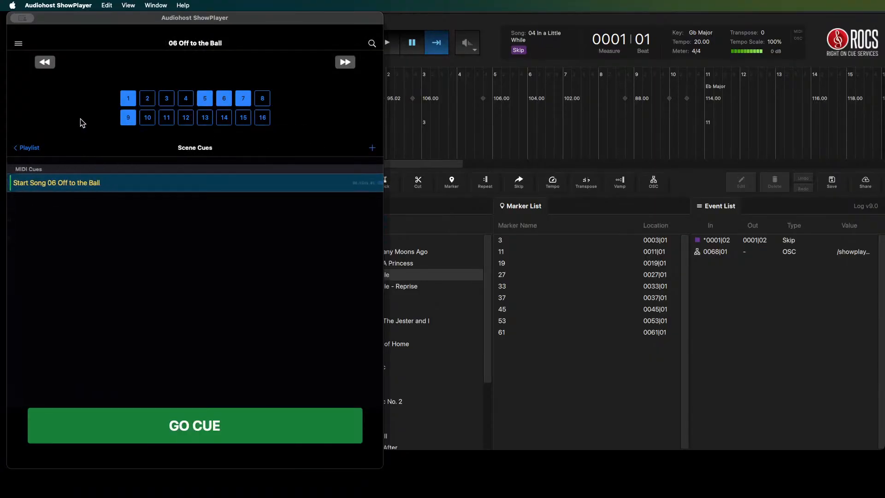
click(45, 66)
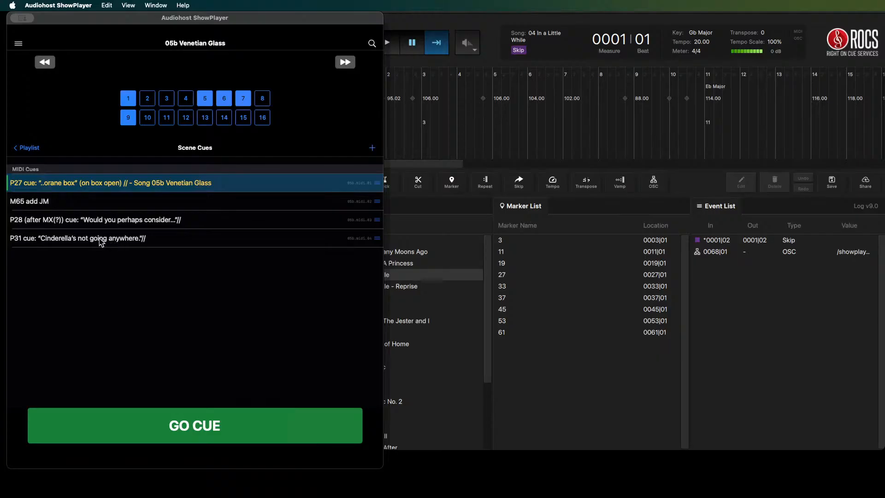
click(99, 238)
click(39, 62)
click(347, 65)
- Change song 06's start cue display text to 'P29 cue: He died. I got a house." // - Start Song 06 Off to the Ball'
right_click(30, 181)
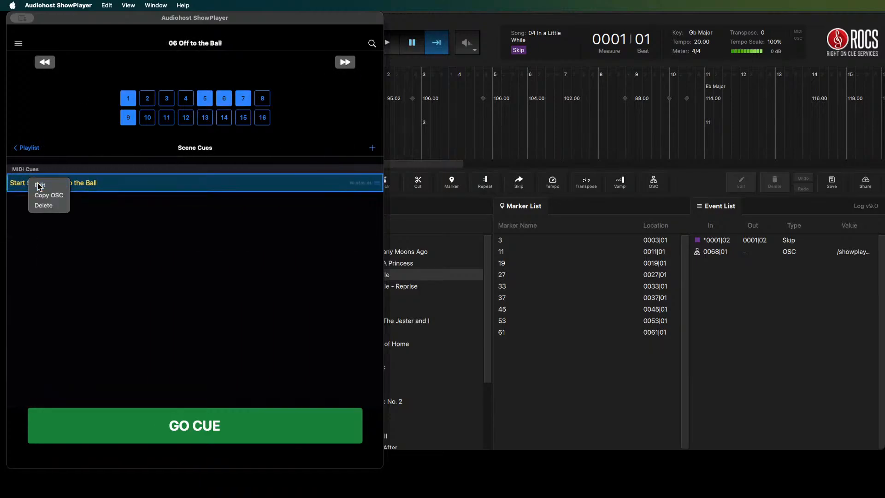
click(40, 186)
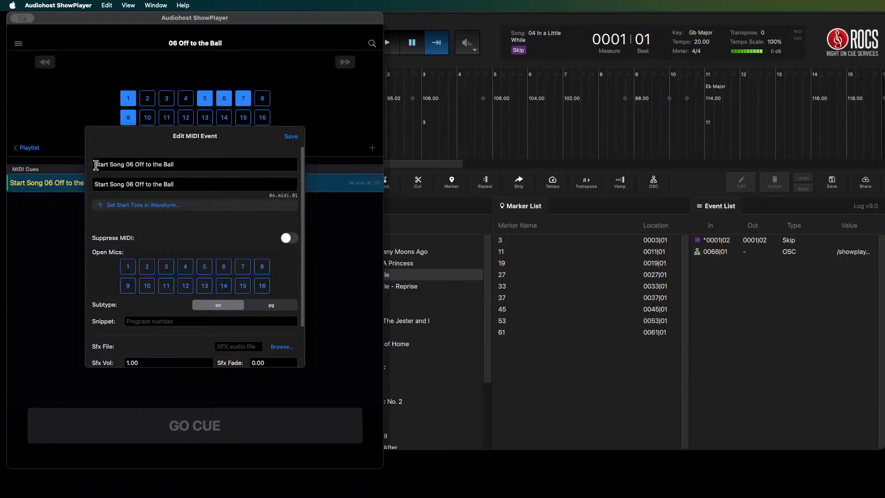
click(96, 164)
text(P29)
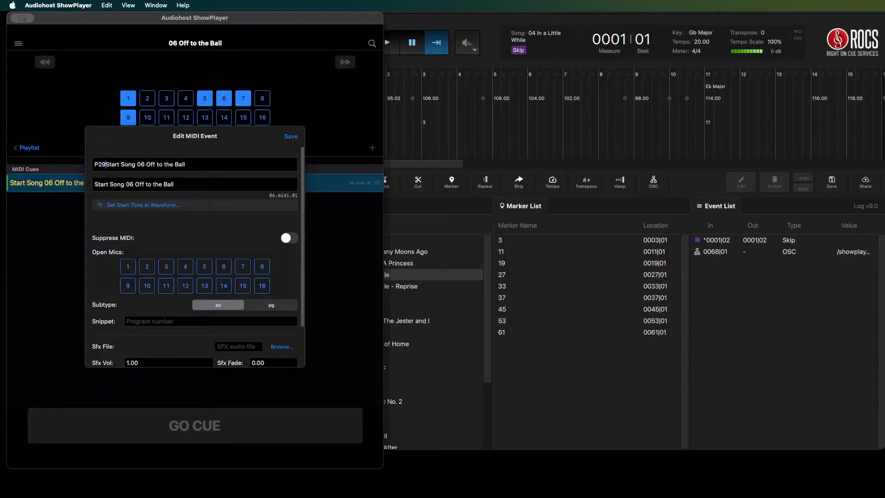
text( cue:)
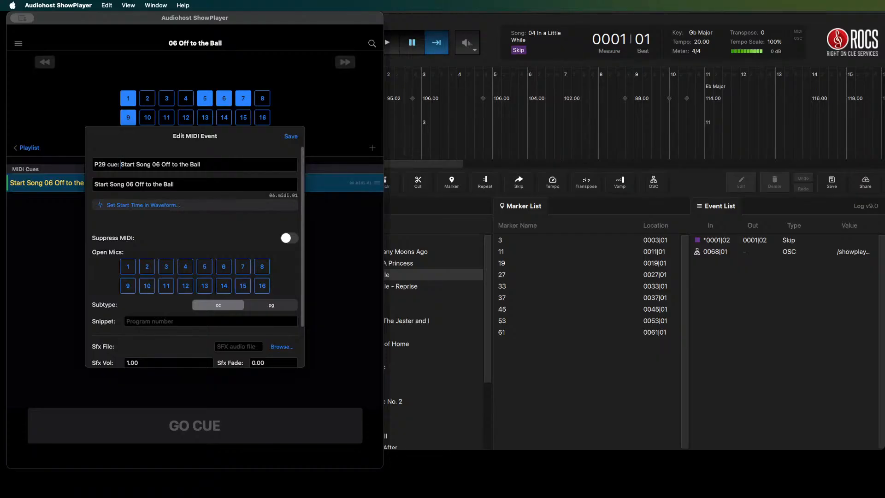
text(He die)
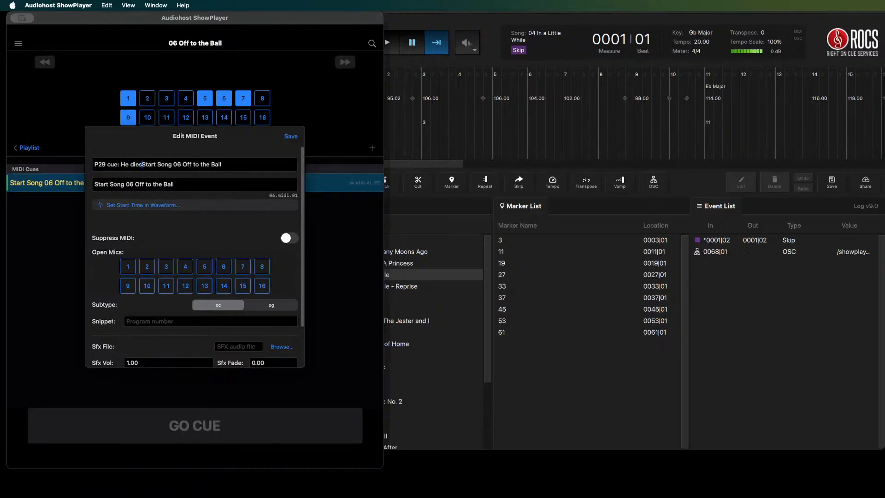
text(d. I got a house)
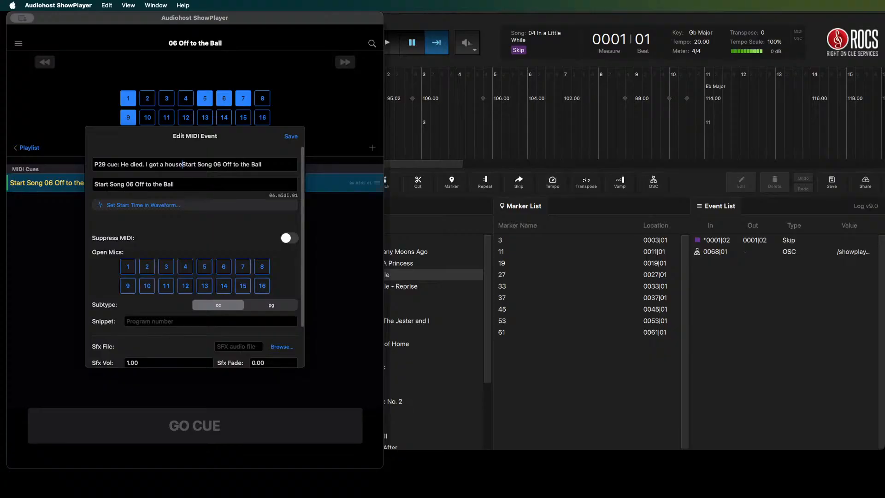
text(." )
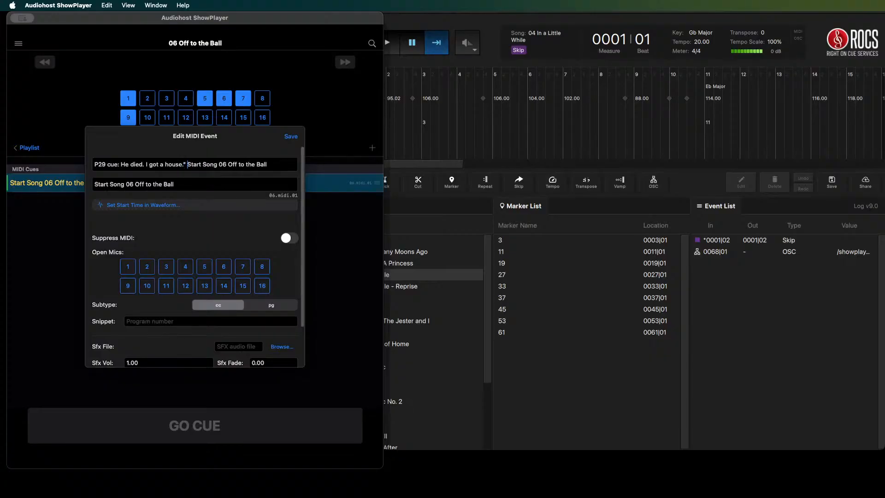
text(// -)
- Open mics 1, 5, 6 and 7 for song 06's start cue and save it
click(128, 271)
click(206, 270)
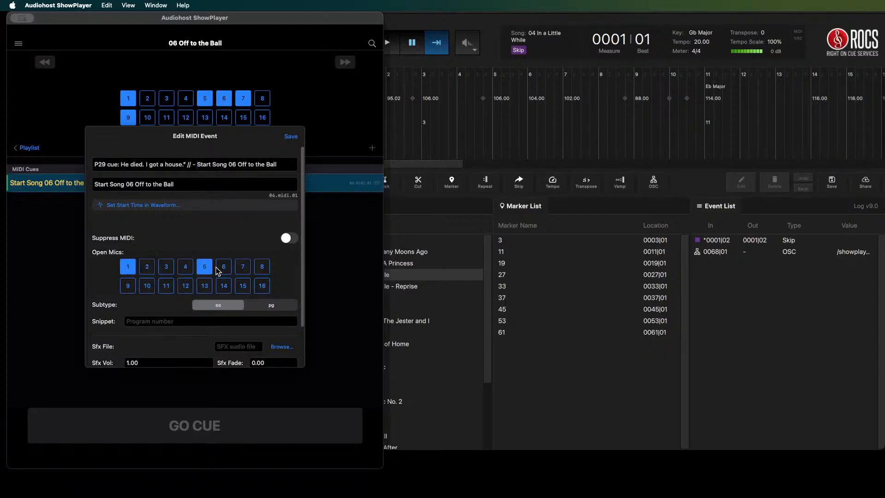
click(225, 269)
click(242, 269)
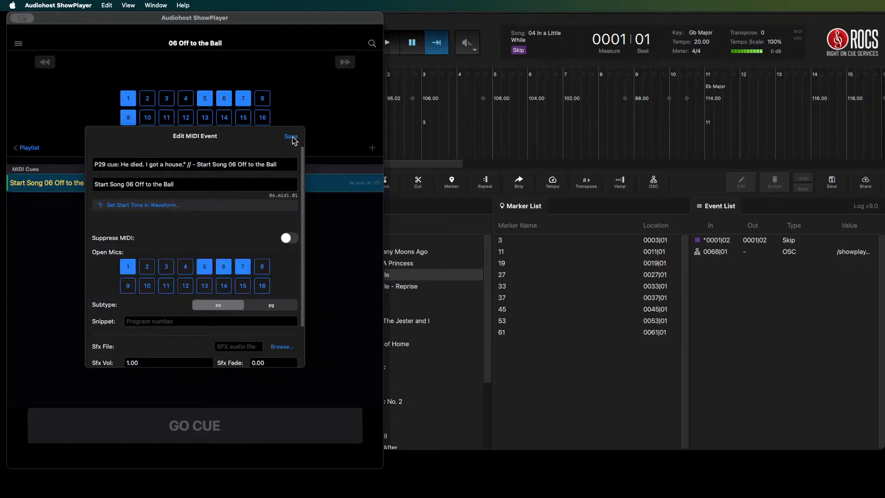
click(291, 137)
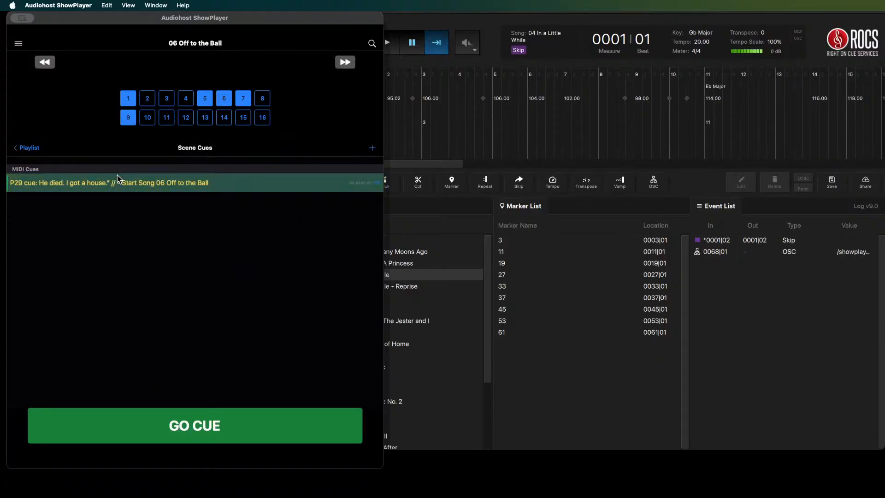
- Copy the display text of song 05b's P31 "Cinderella's not going anywhere" cue
click(45, 62)
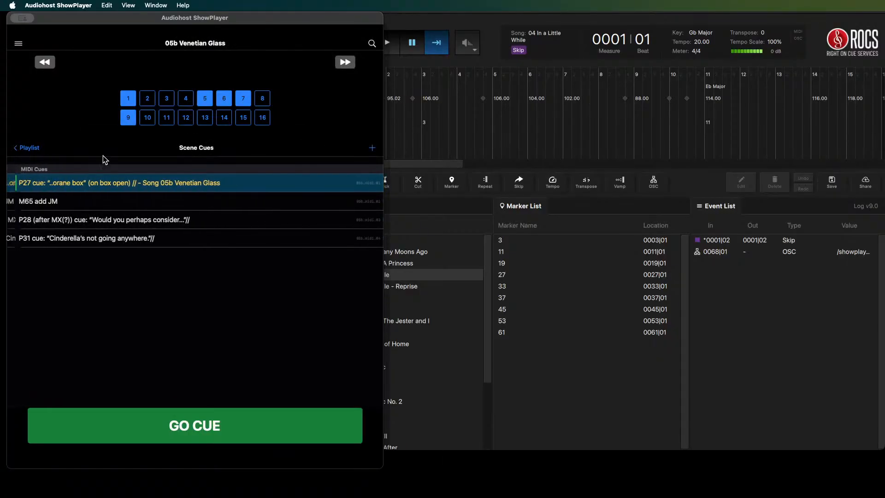
right_click(79, 237)
click(90, 242)
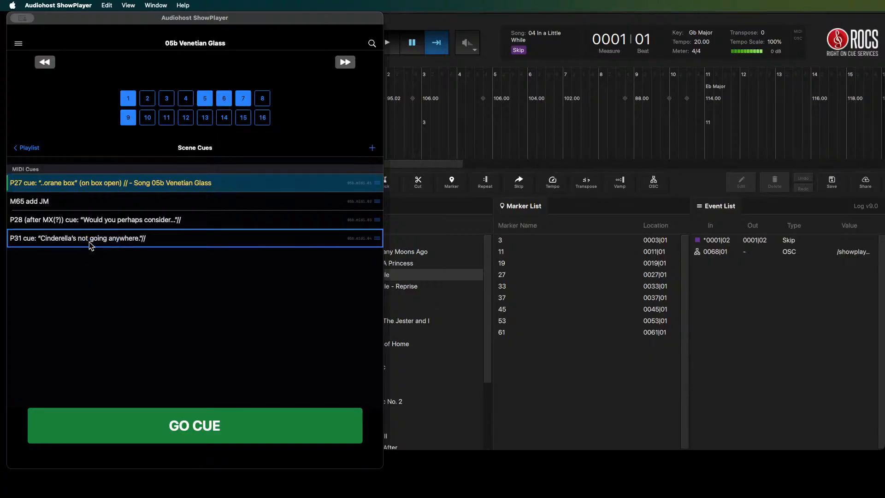
drag(227, 165, 24, 161)
key(super+c)
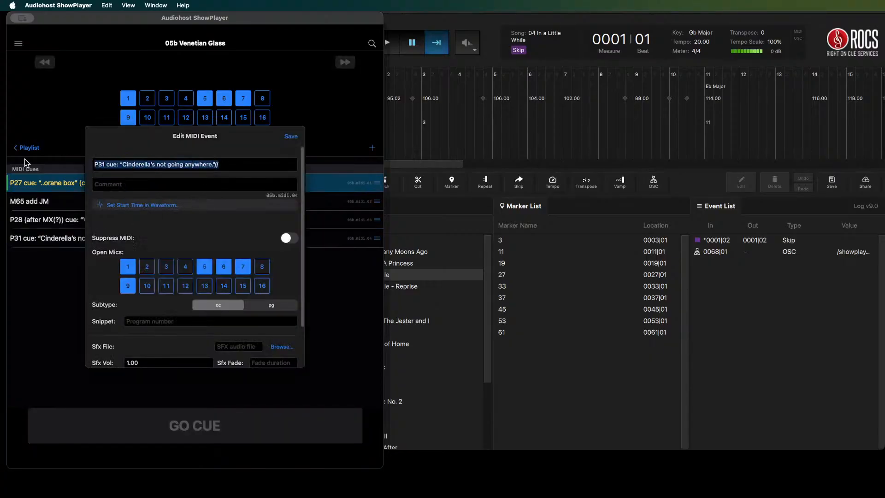
click(291, 137)
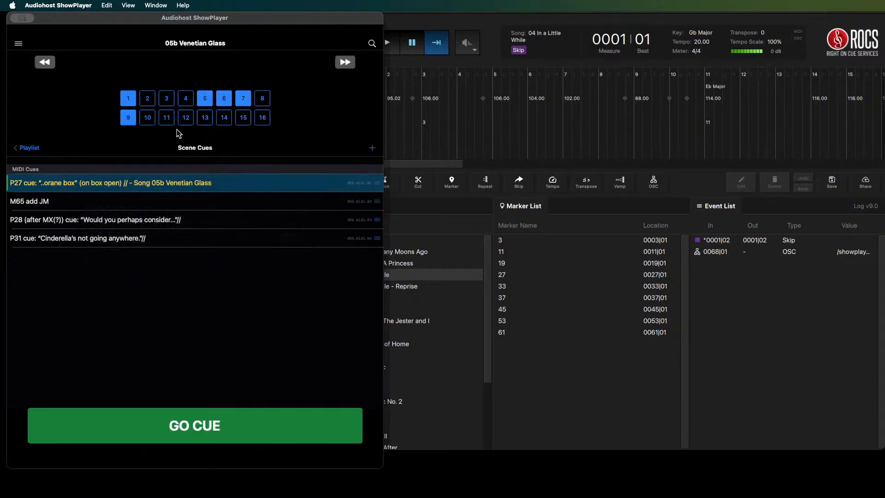
- Add a MIDI cue to song 06 with the copied P31 "Cinderella's not going anywhere" display text and save it
click(343, 64)
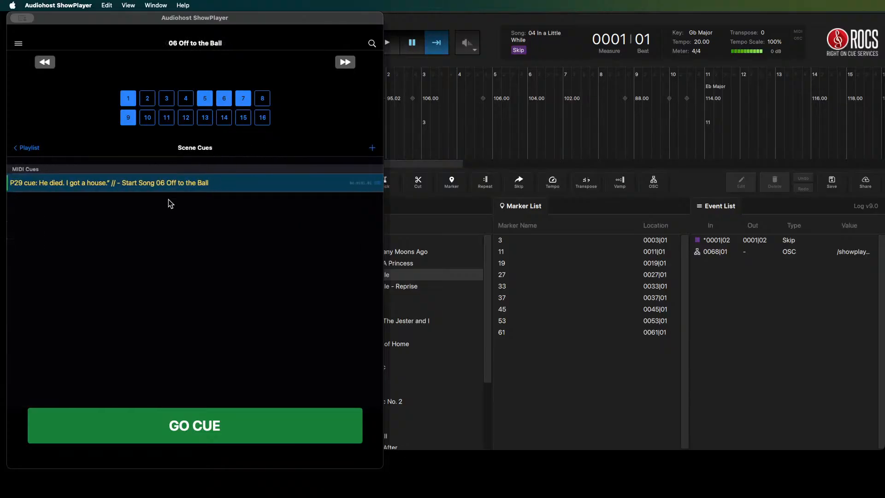
click(372, 148)
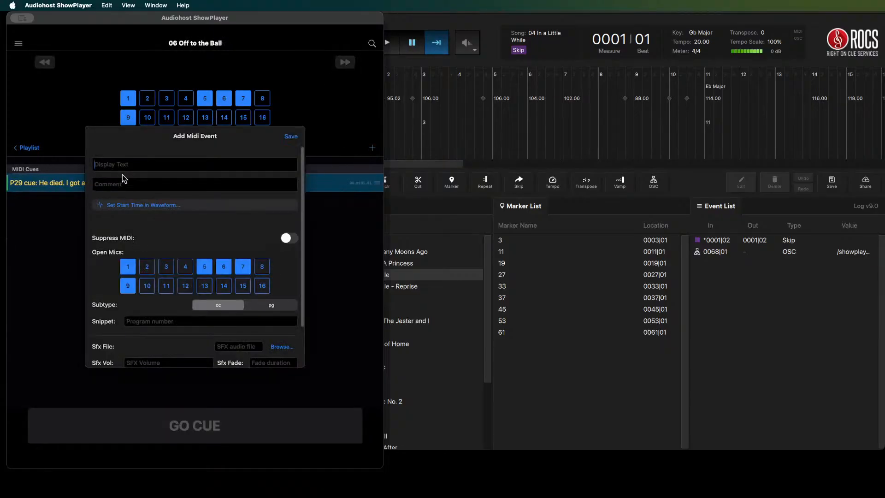
key(super+v)
drag(229, 169, 6, 165)
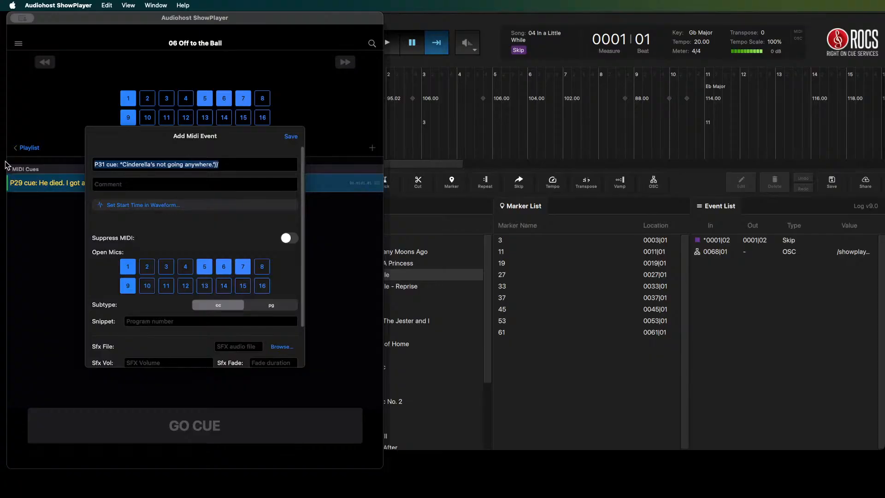
click(291, 137)
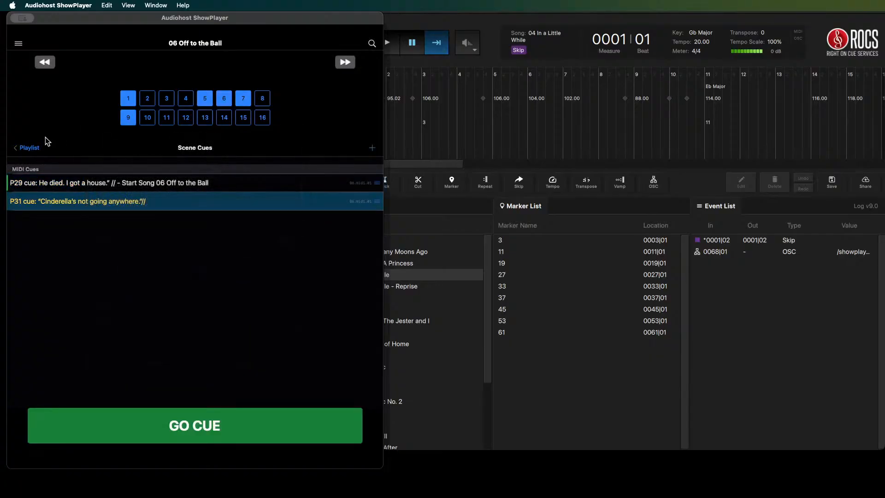
- Delete the P31 "Cinderella's not going anywhere" cue from song 05b and return to song 06's cues
click(45, 62)
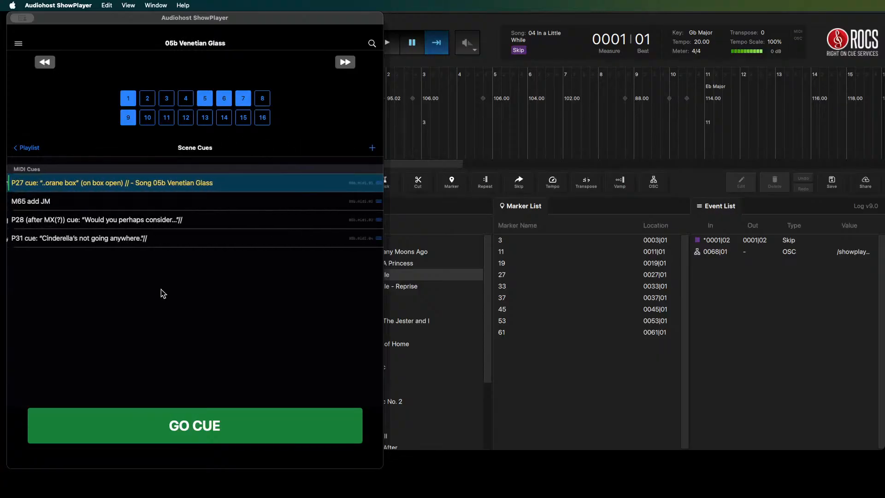
right_click(99, 244)
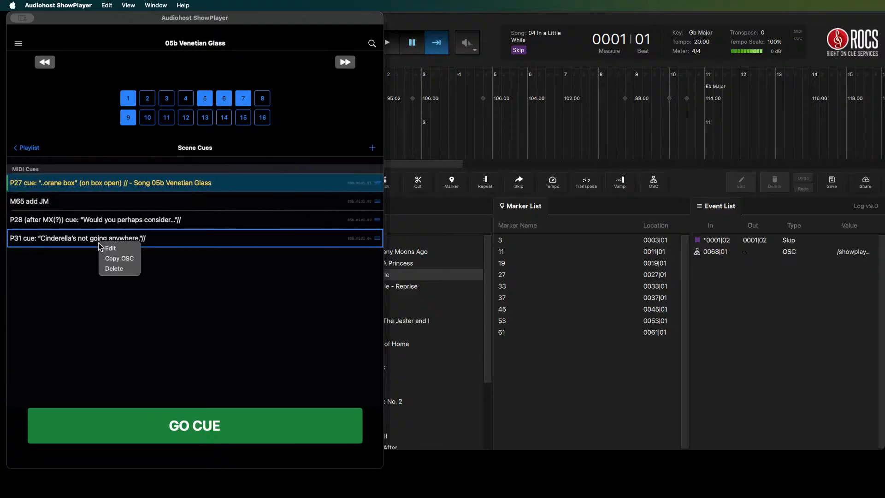
click(110, 268)
click(216, 275)
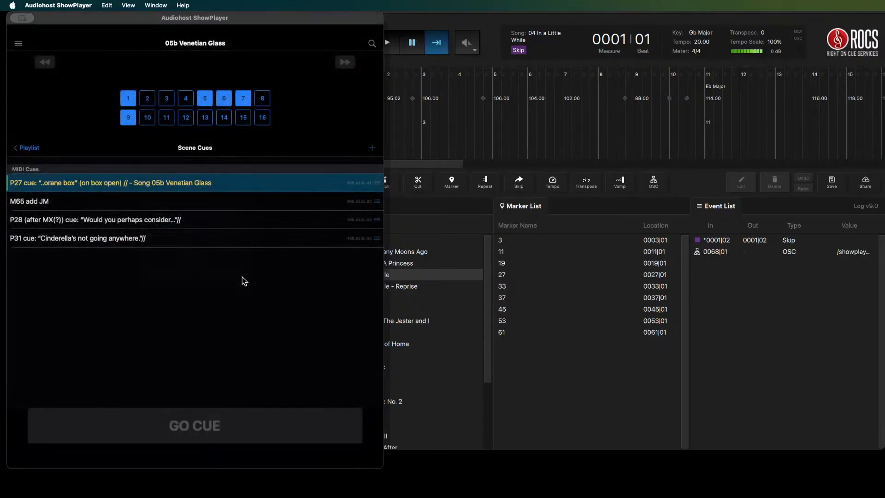
click(340, 64)
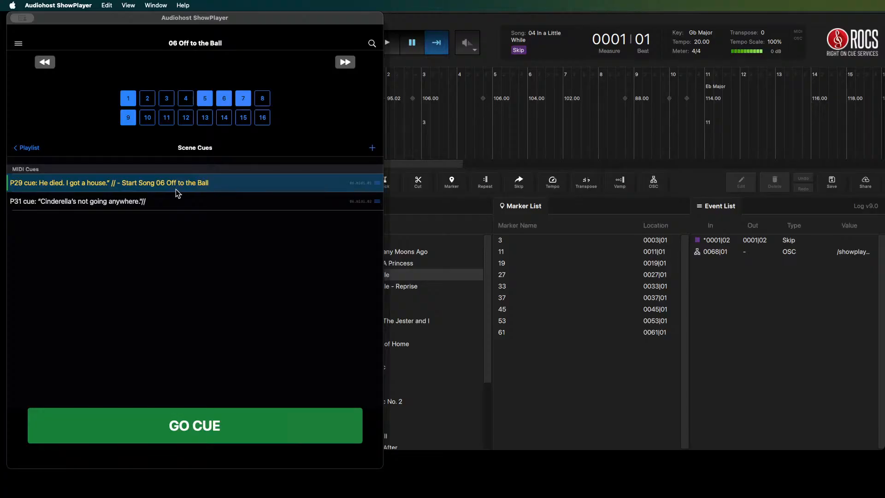
- Insert the missing opening quotation mark before "He died" in song 06's P29 start cue text and save it
right_click(61, 181)
click(66, 185)
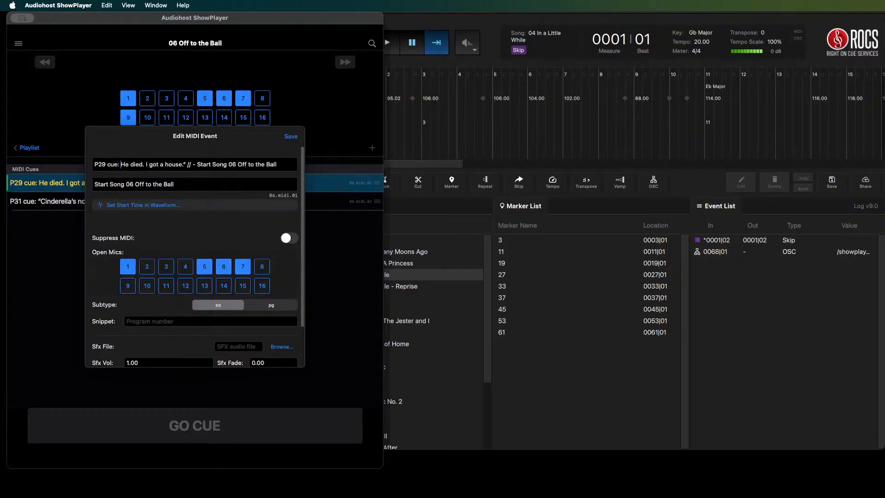
click(121, 164)
text(“)
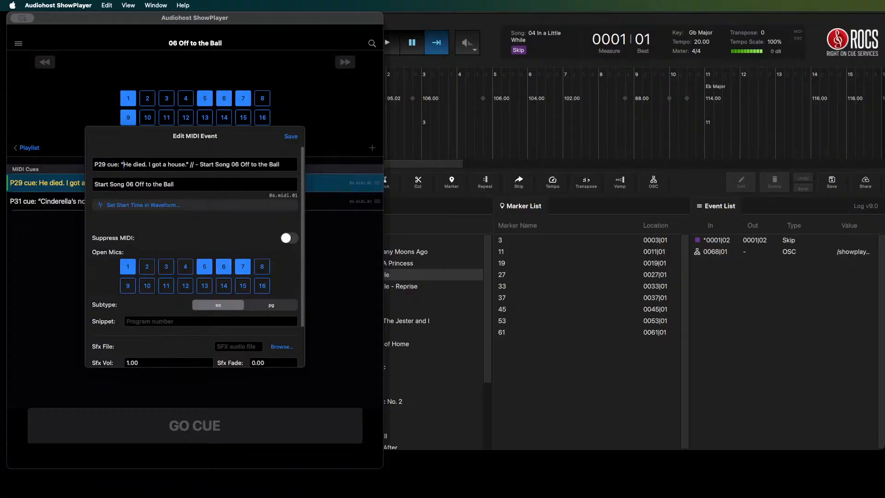
click(291, 137)
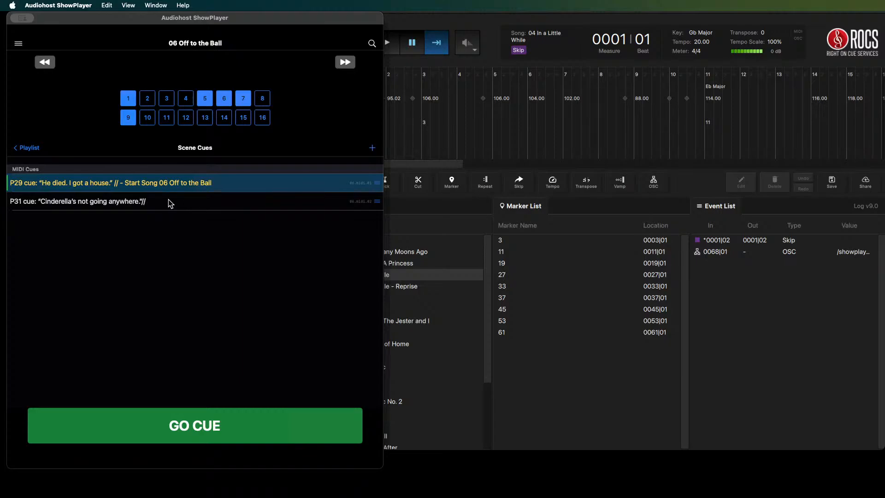
- Replace the display text of song 06's P31 cue with "M65 add JM" and save it
right_click(100, 203)
click(116, 205)
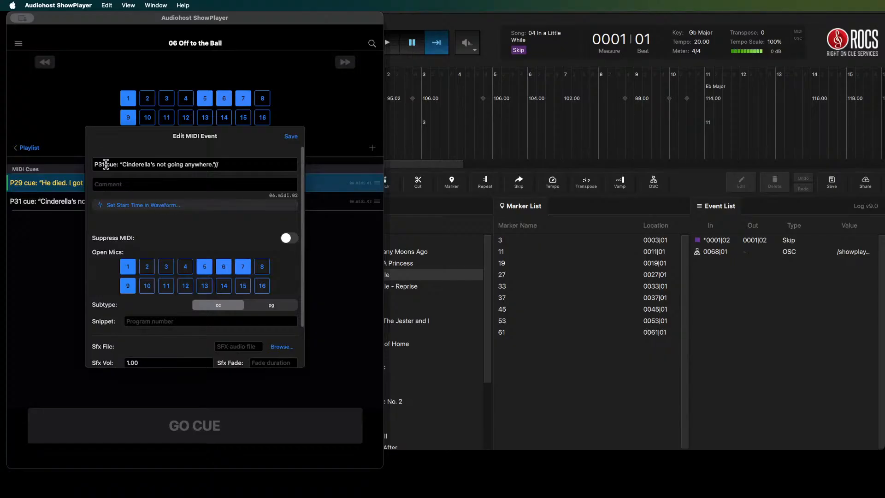
double_click(104, 164)
text(M65)
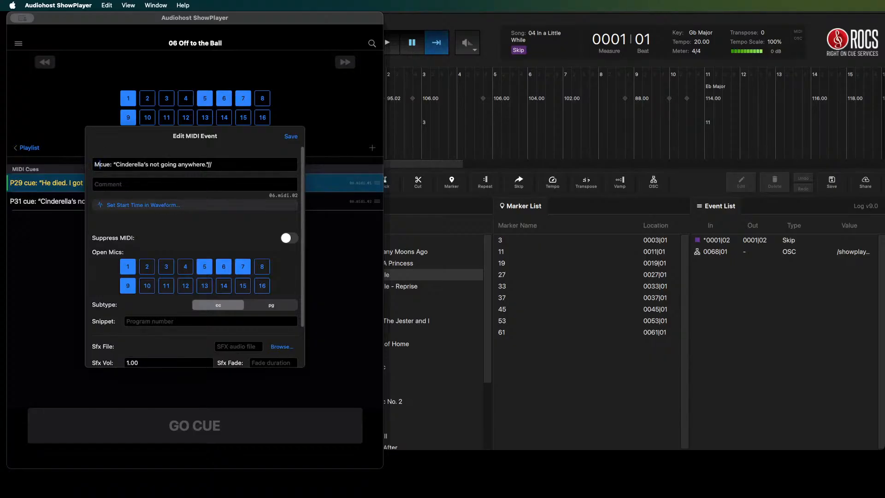
key(shift+super+Right)
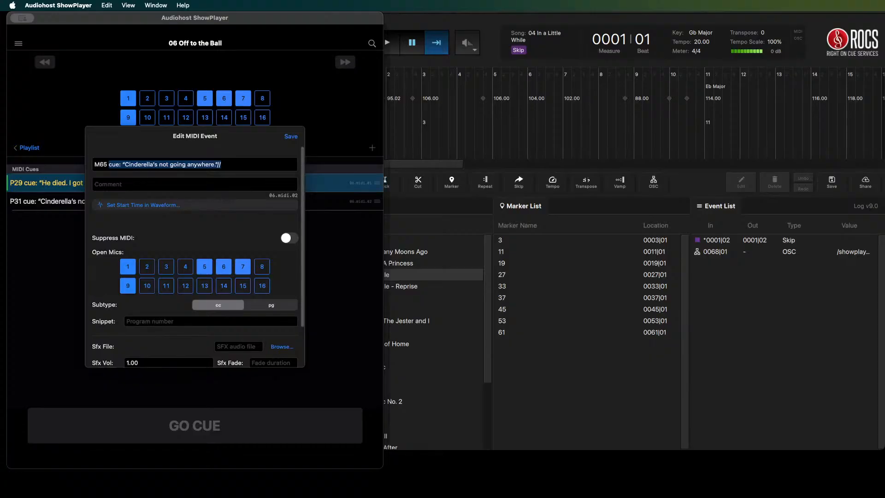
key(BackSpace)
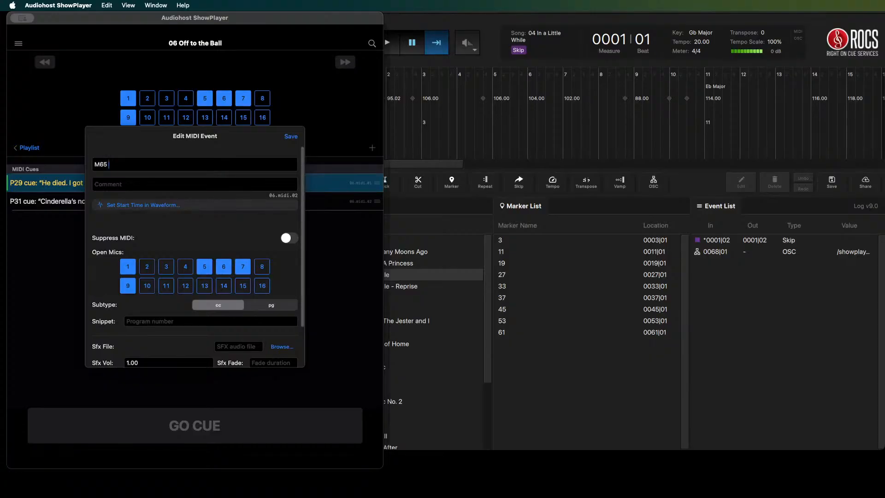
text(add JM)
click(288, 137)
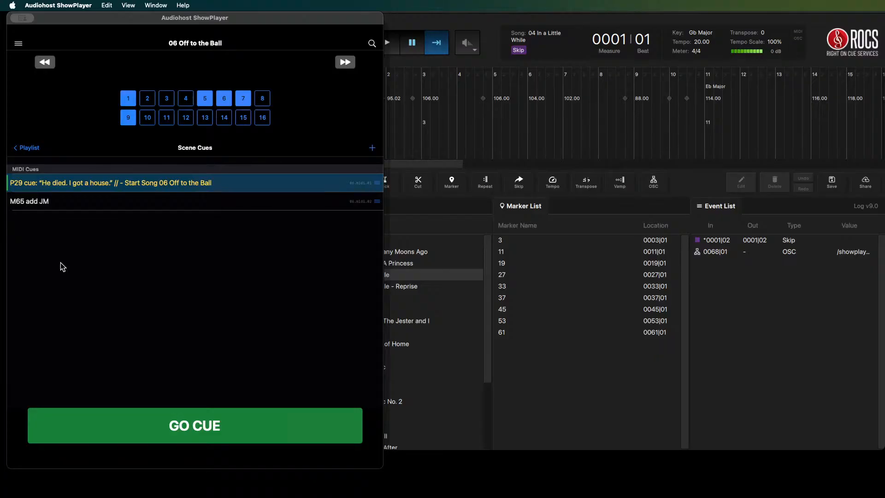
- Correct the measure number in song 06's "add JM" cue to M66 and save it
right_click(53, 203)
click(64, 206)
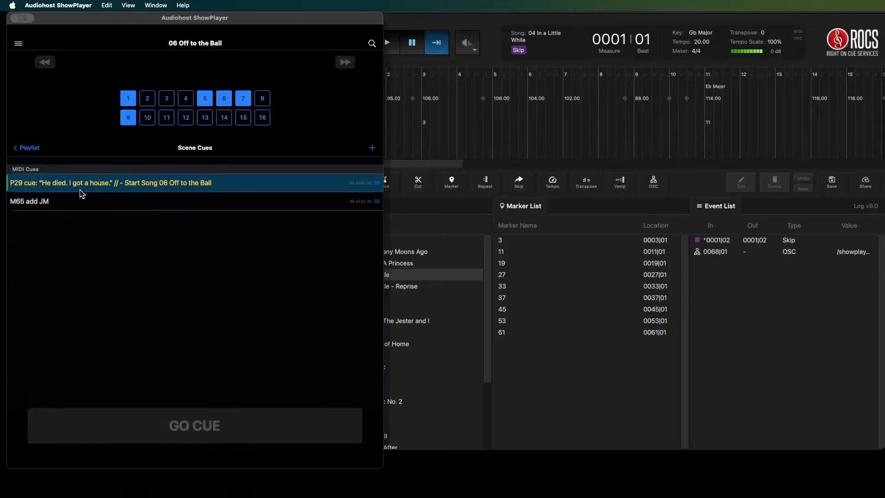
click(102, 164)
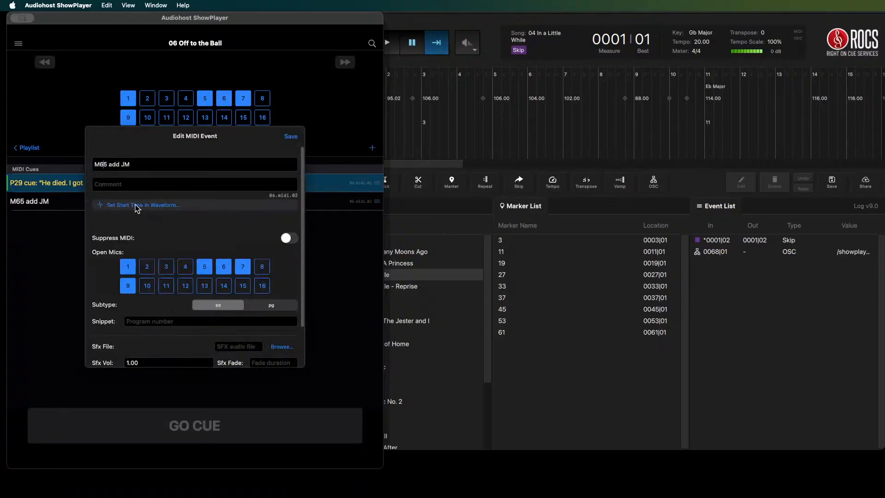
key(Delete)
text(6)
click(291, 136)
- Close mics 5, 6 and 7 in song 06's "M66 add JM" cue and save it
right_click(57, 201)
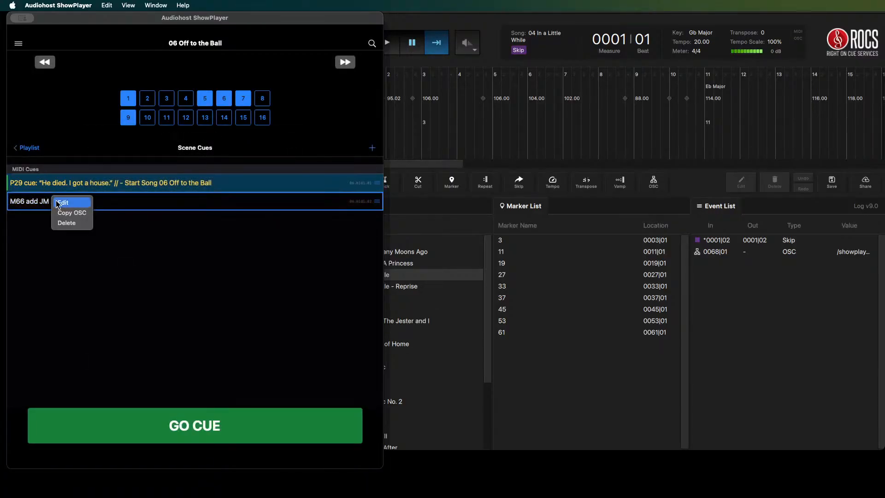
click(179, 206)
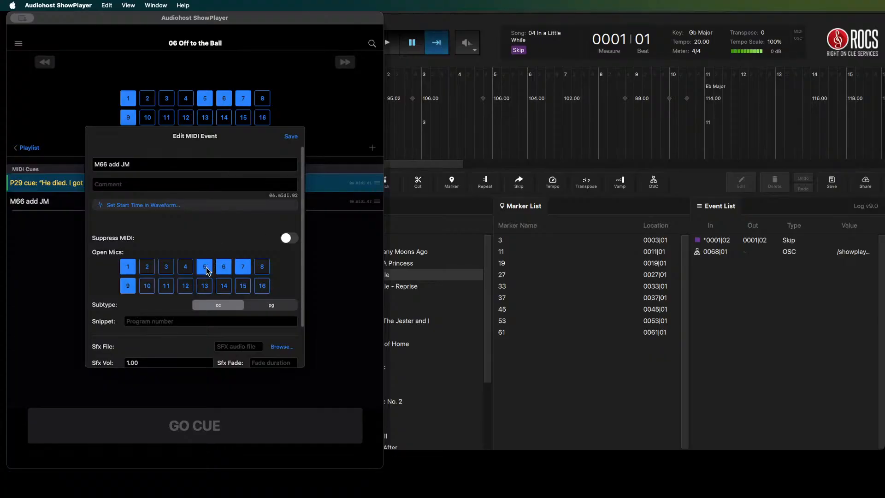
click(206, 268)
click(226, 268)
click(291, 137)
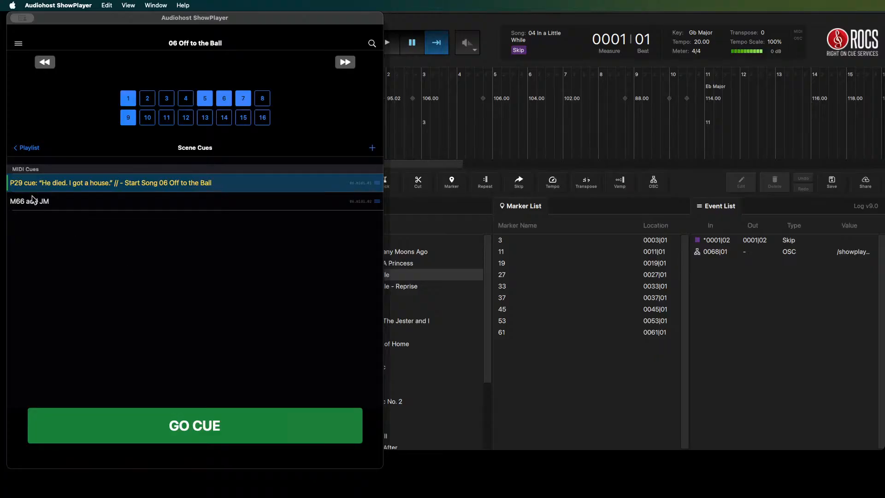
- Prefix song 07's start cue text with P32 cue: "Ha! That's absurd. Ha!" // -, open mic 1 for it and save
key(Right)
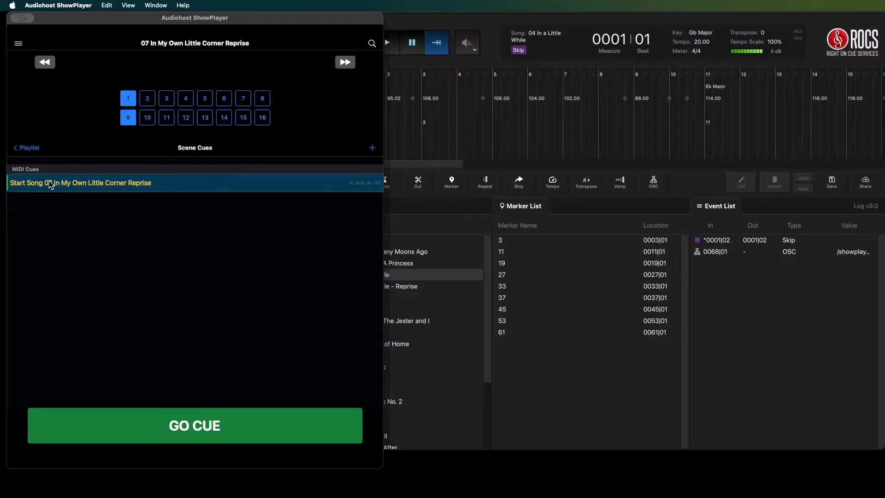
right_click(49, 182)
click(78, 189)
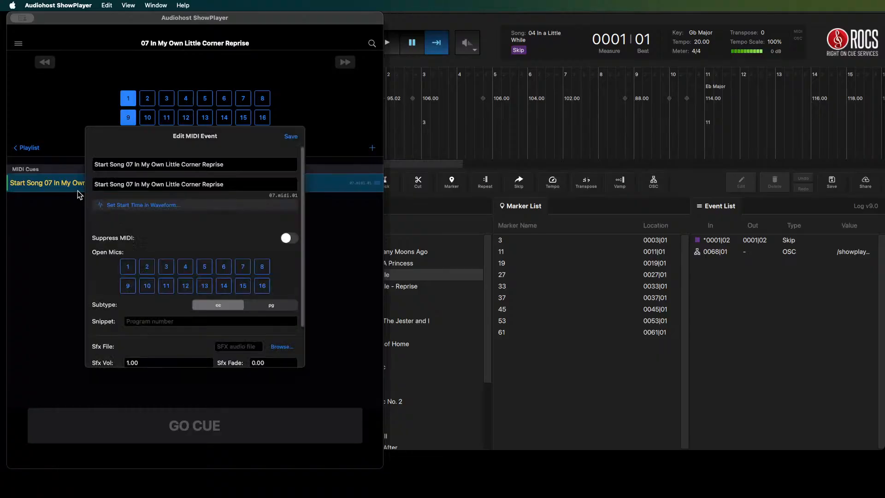
click(96, 164)
text(p)
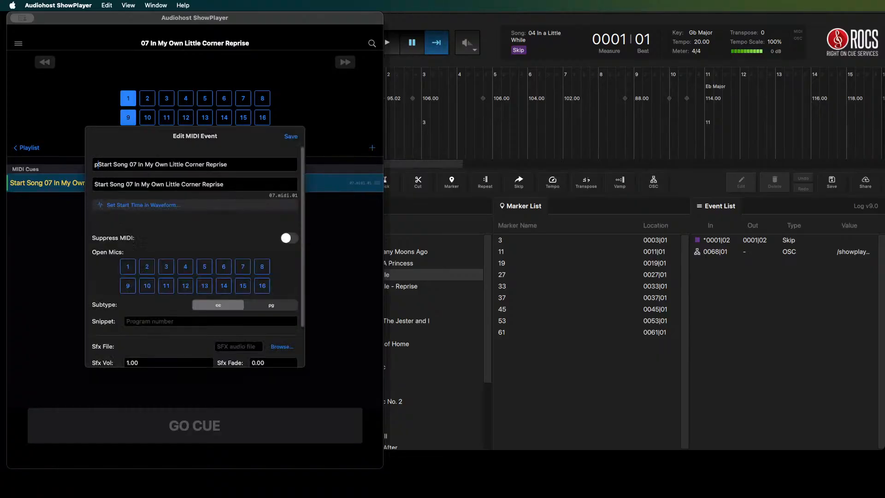
key(BackSpace)
text(P32)
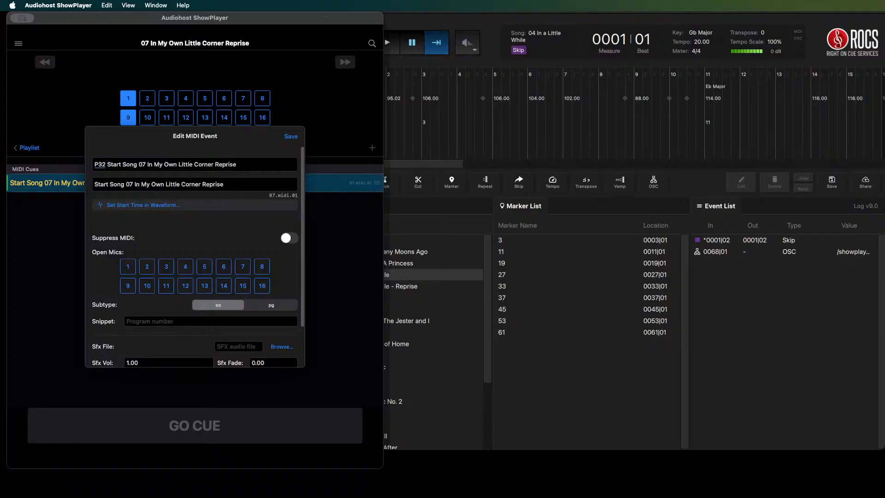
text(cue: "H)
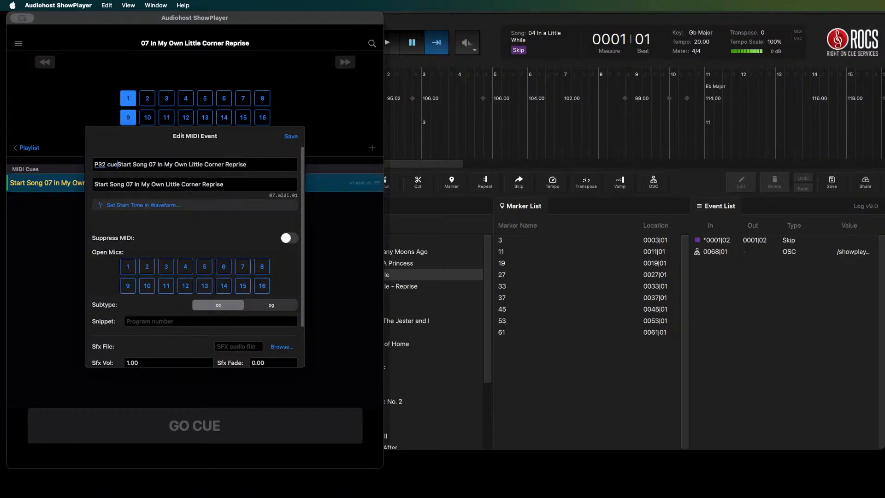
text(a! That)
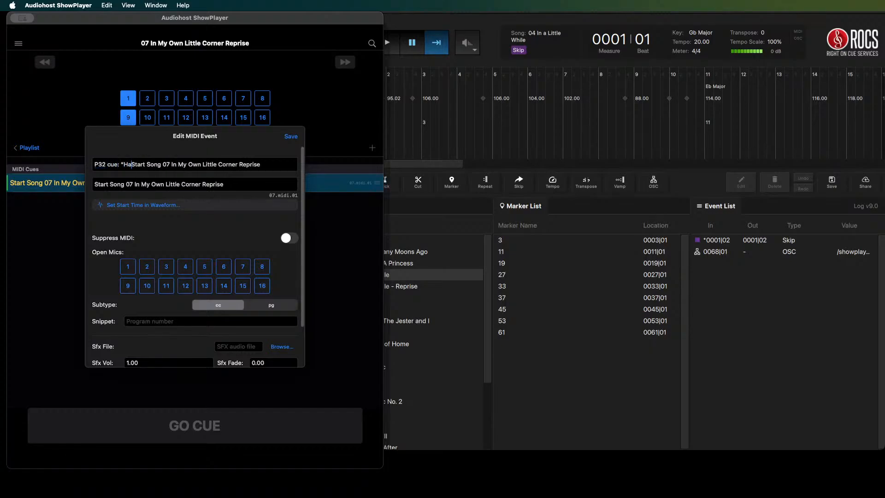
text('s absurd)
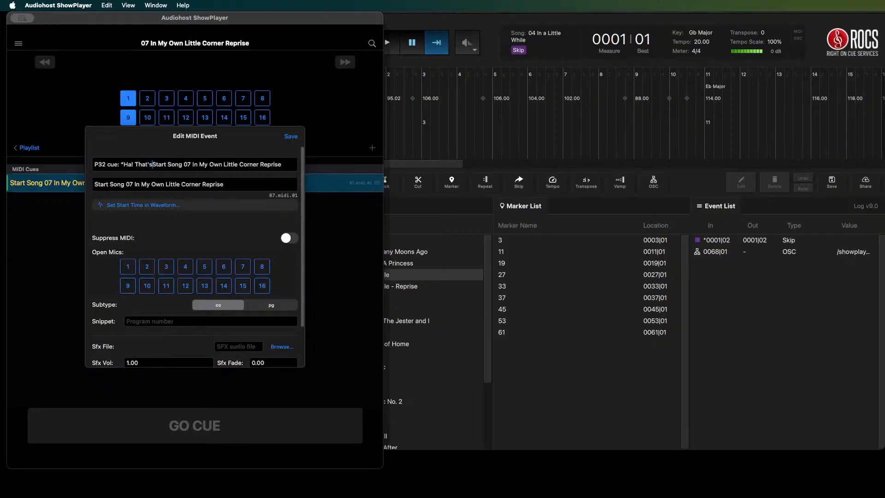
text(. Ha!)
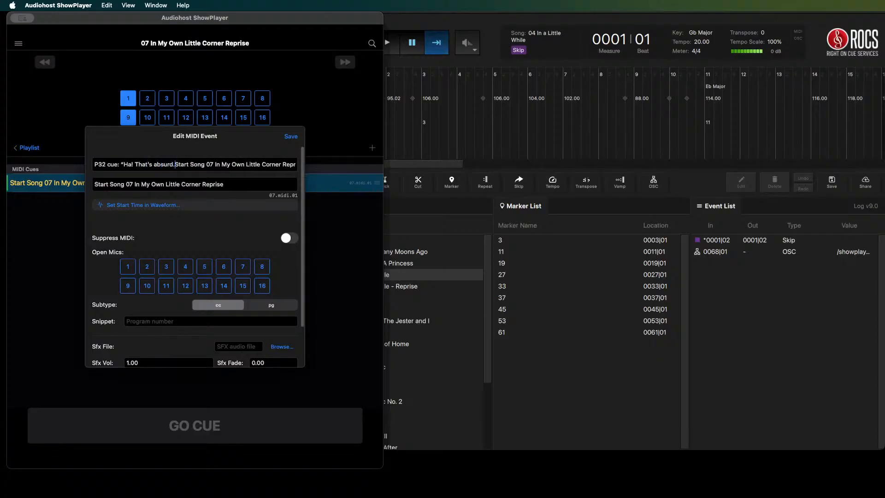
text(" // -)
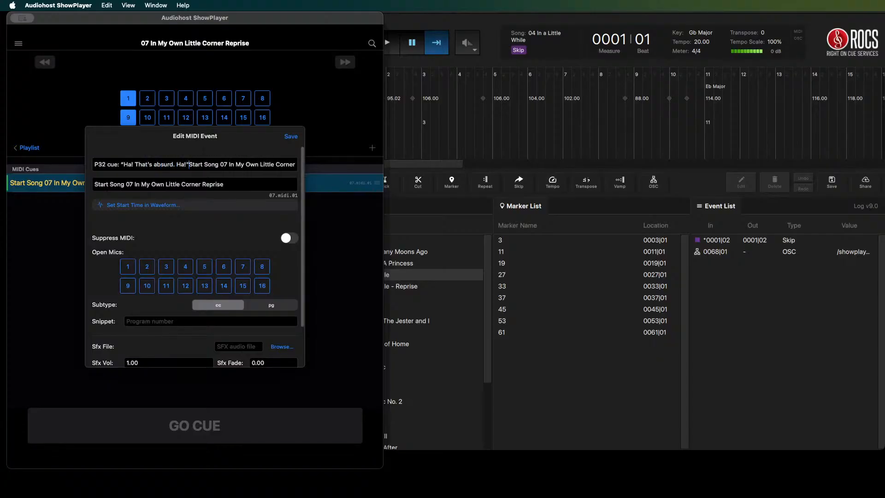
text(m)
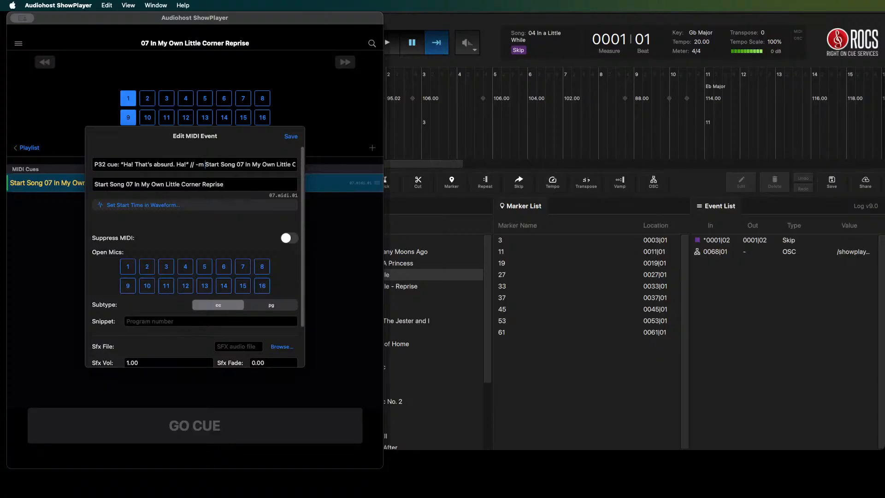
key(BackSpace)
key(BackSpace)
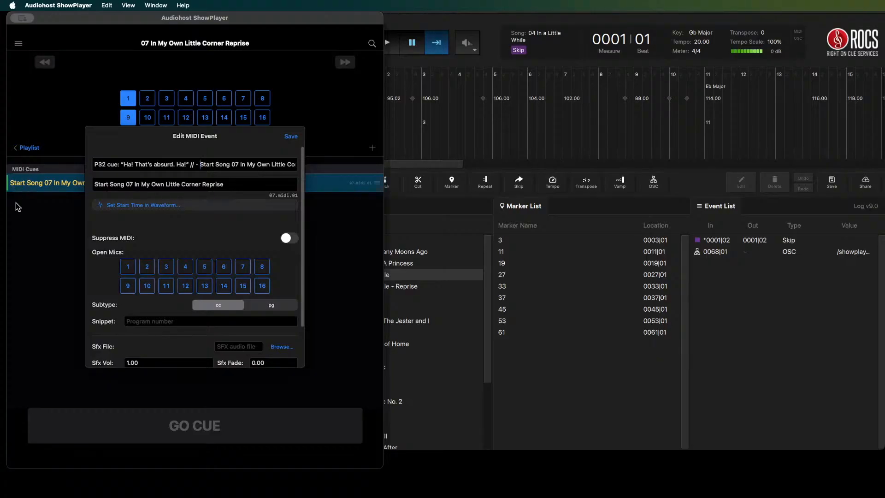
click(129, 270)
click(291, 137)
- Add a MIDI cue "M40 add Marie" to song 07 with only mics 1 and 4 open, save it and fire it
click(372, 148)
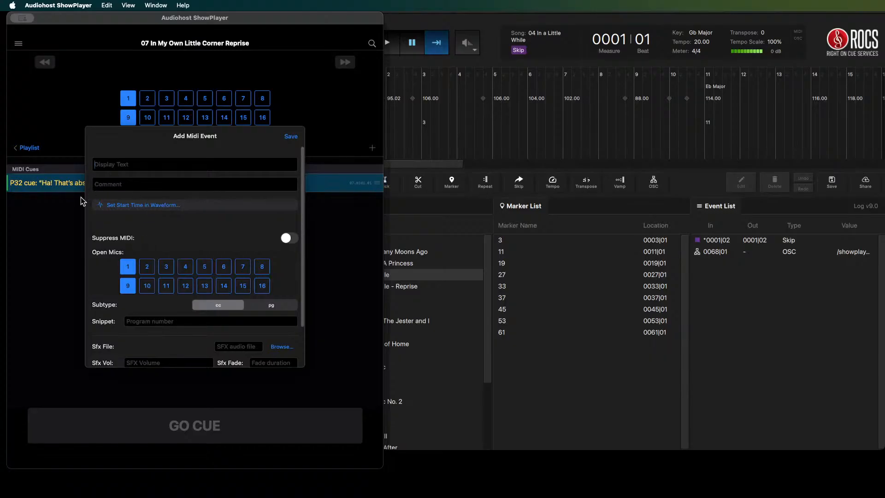
click(128, 287)
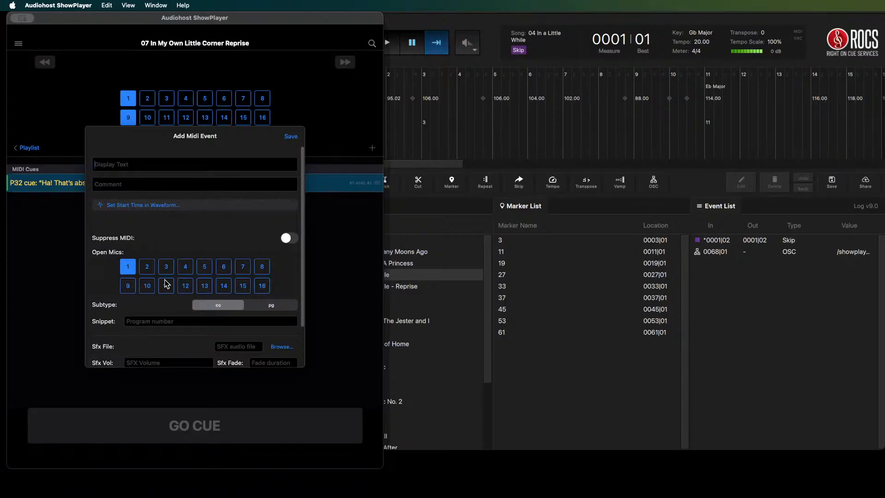
click(186, 268)
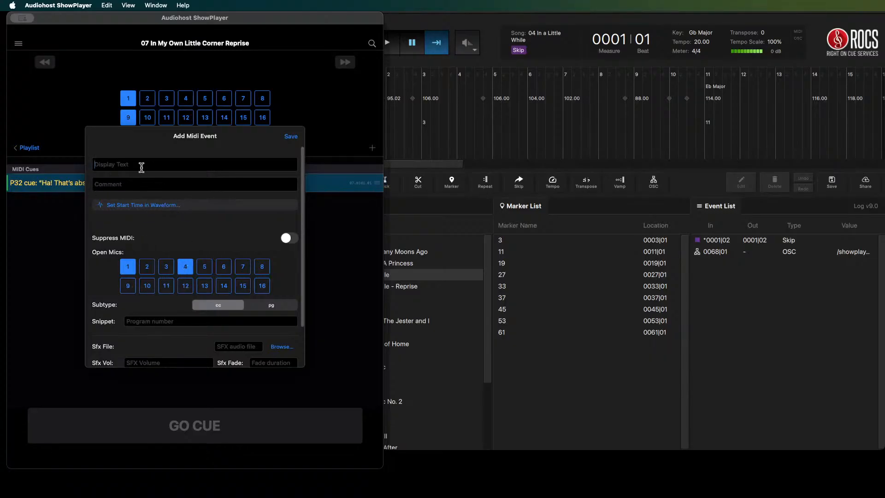
text(M40 add Marie)
click(291, 138)
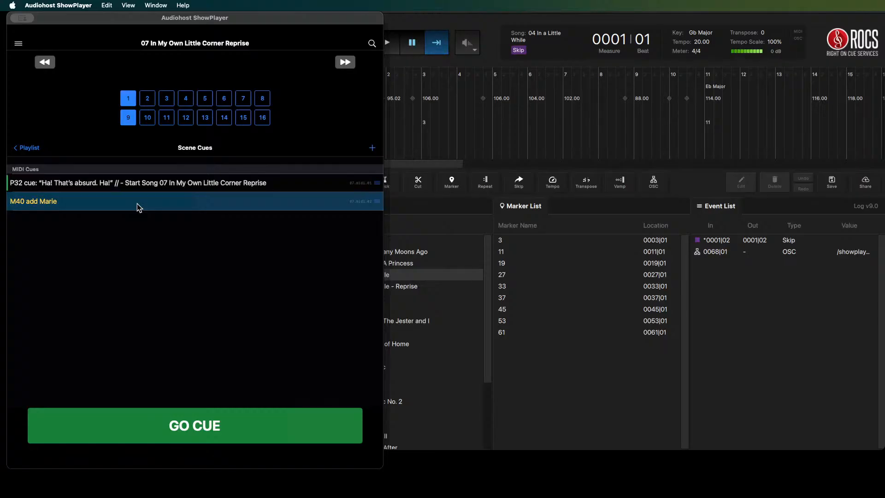
key(space)
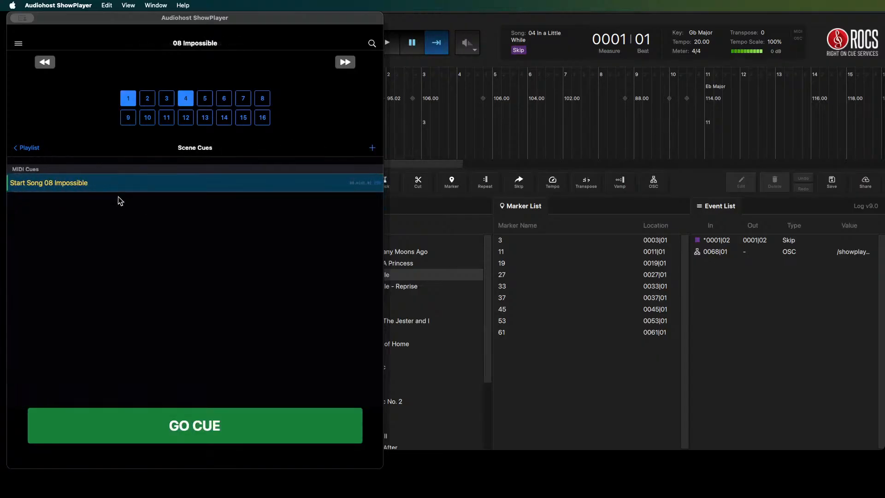
- Prefix the display text of song 08's start cue with P34 cue: "..a fairy godmother."// -
right_click(36, 185)
click(45, 187)
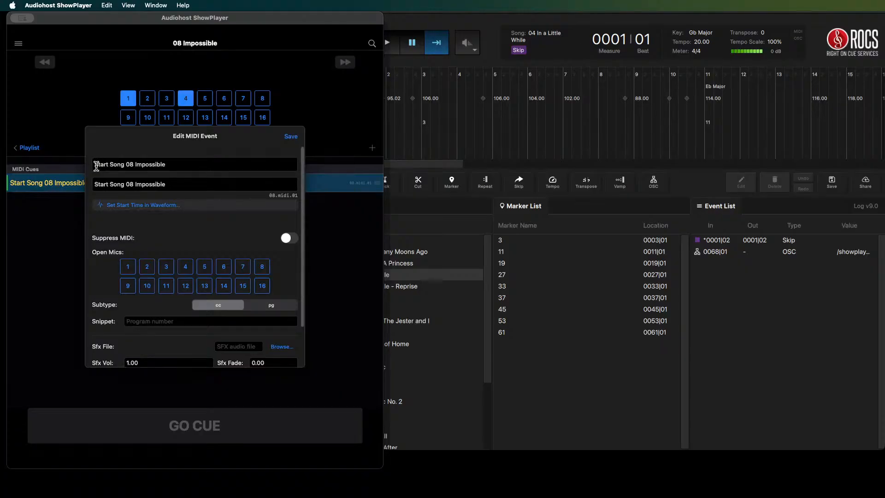
text(p34 cue: ")
key(BackSpace)
text(..a fairy godmoth)
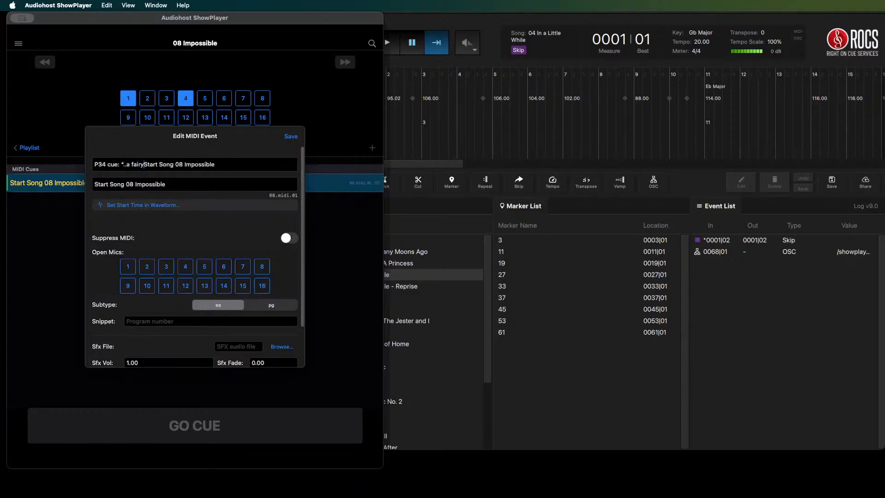
text(er.)
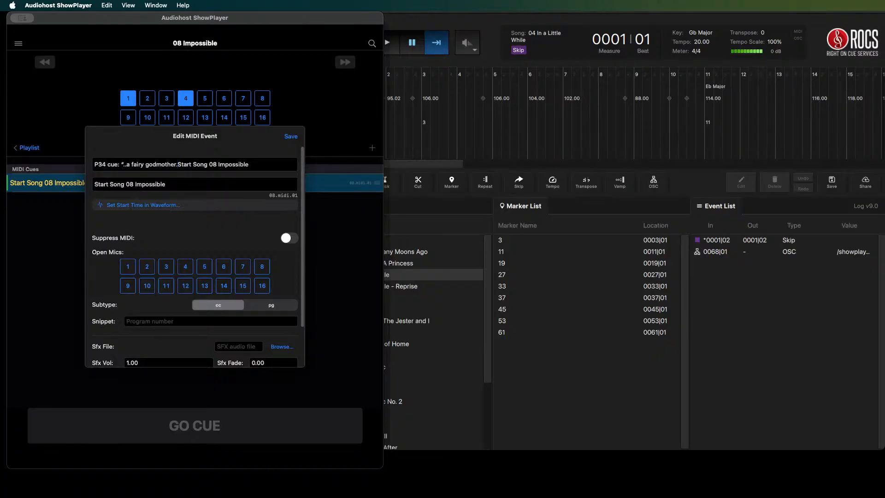
text("// -)
- Open mics 1 and 4 for song 08's start cue, save it and advance to song 08a Transformations
click(126, 268)
click(184, 272)
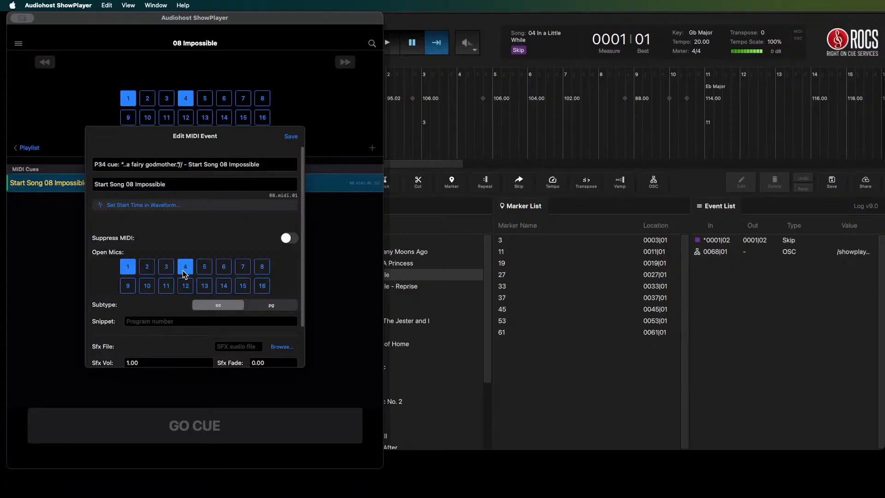
click(291, 138)
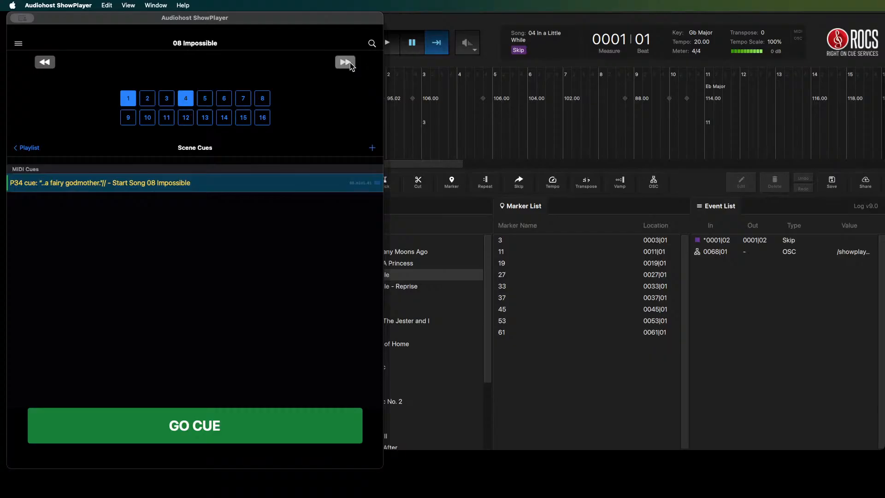
click(350, 63)
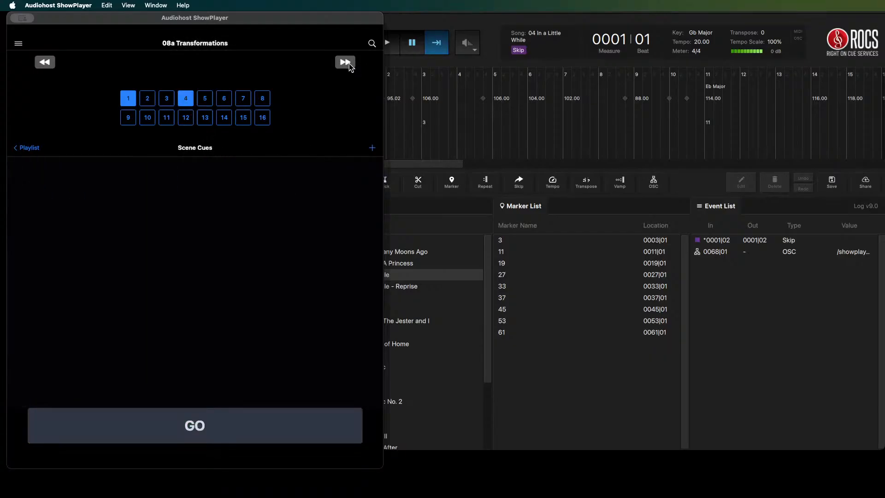
- Check the scene cues of songs 08a, 08b and 08c, and reopen 08 Impossible from the playlist
click(348, 63)
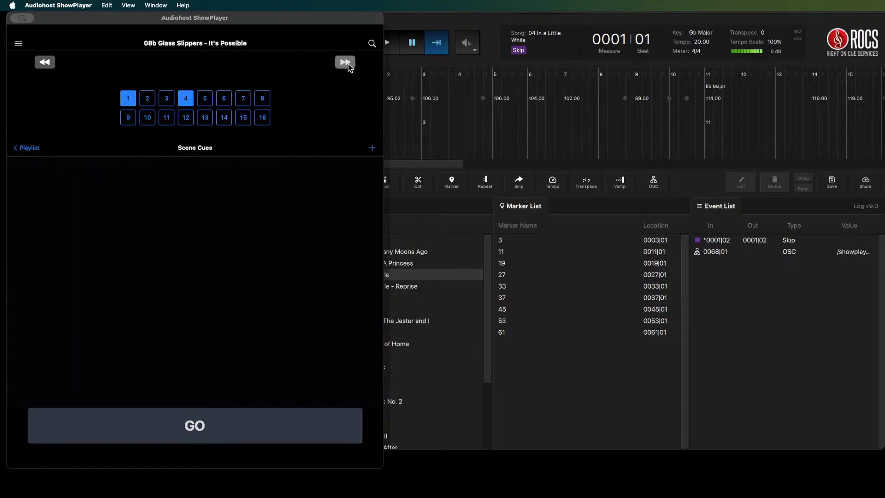
click(348, 63)
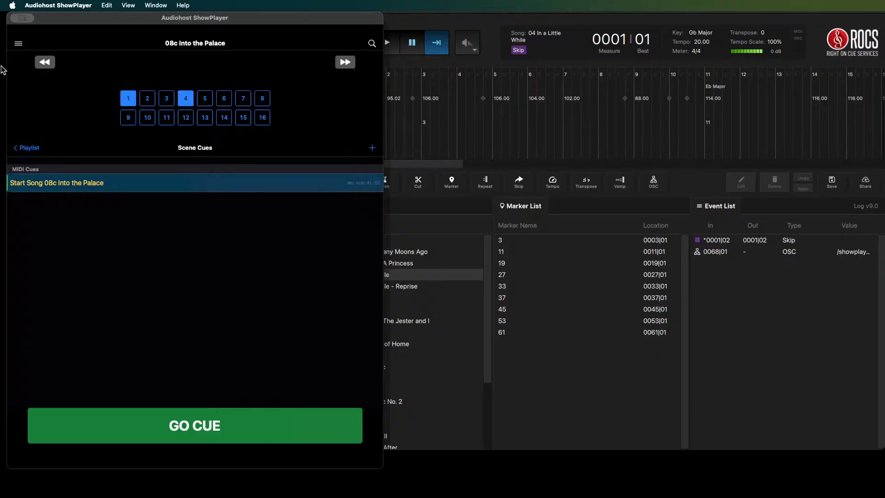
click(44, 63)
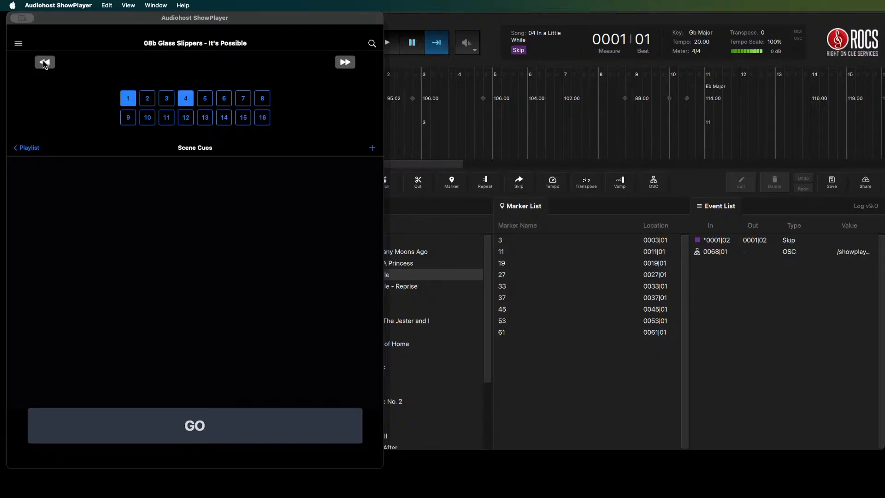
click(45, 62)
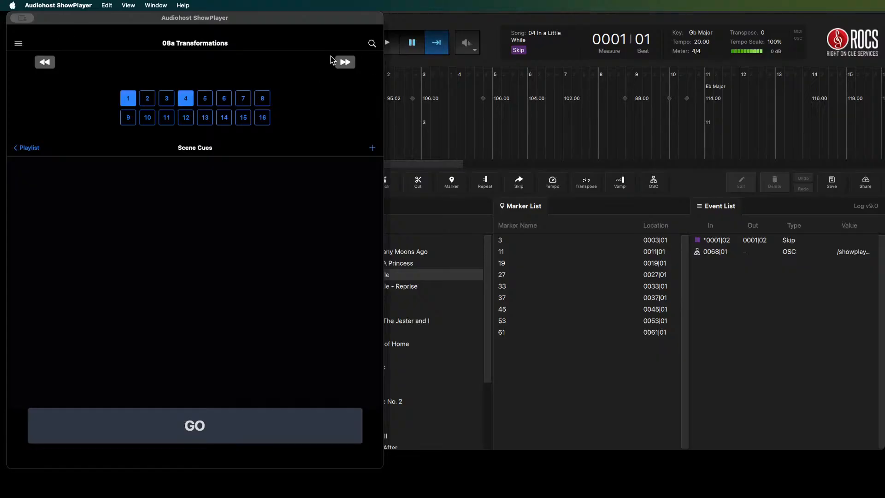
click(344, 62)
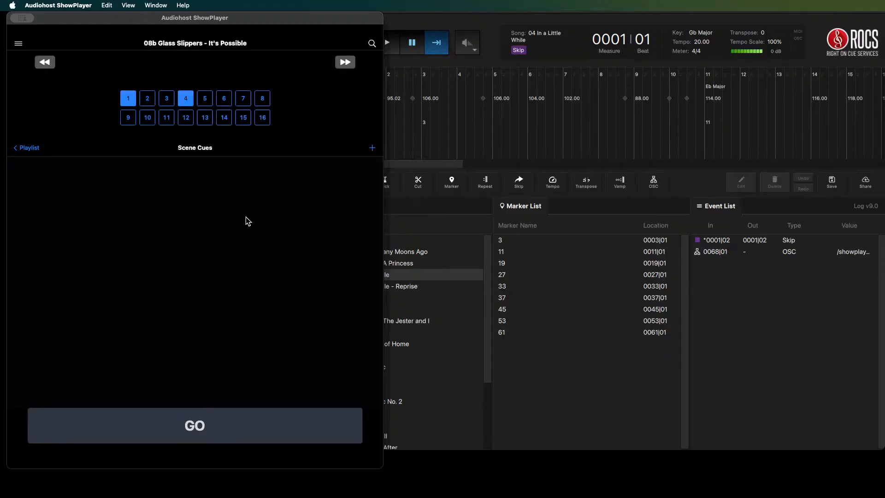
click(26, 148)
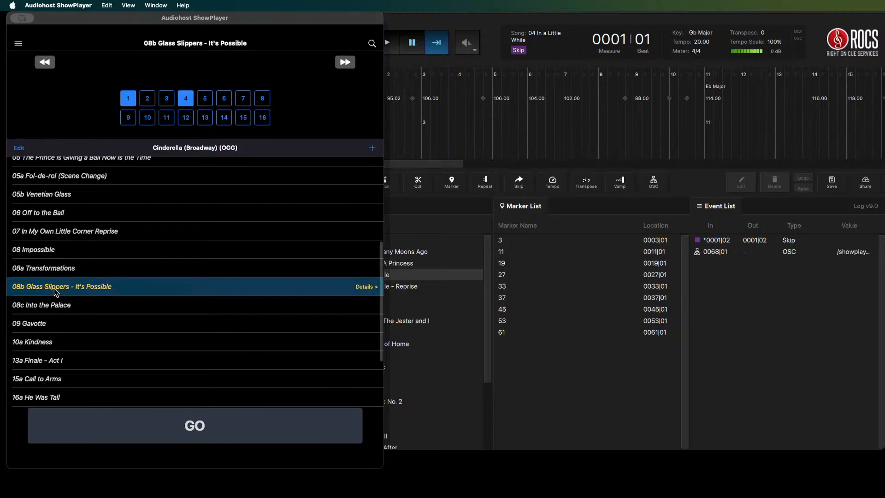
click(59, 251)
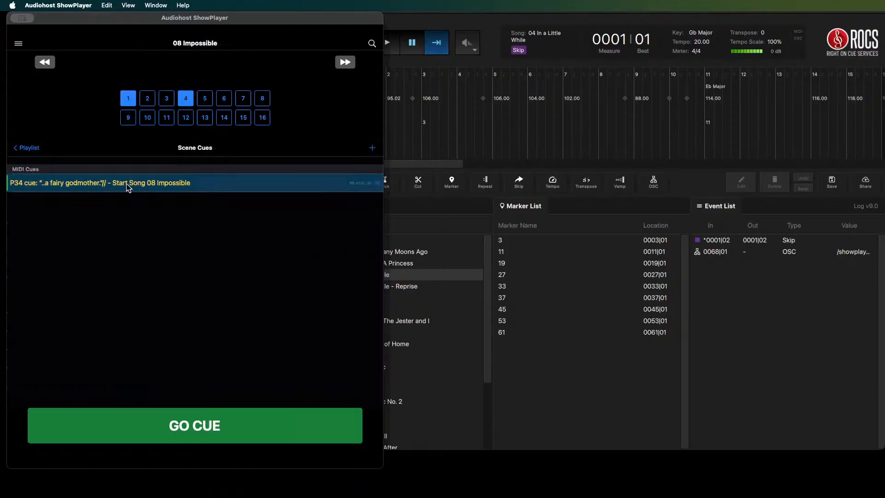
- Advance from 08 Impossible through to 08c Into the Palace and step back, examining each song's scene cues
click(344, 62)
click(345, 61)
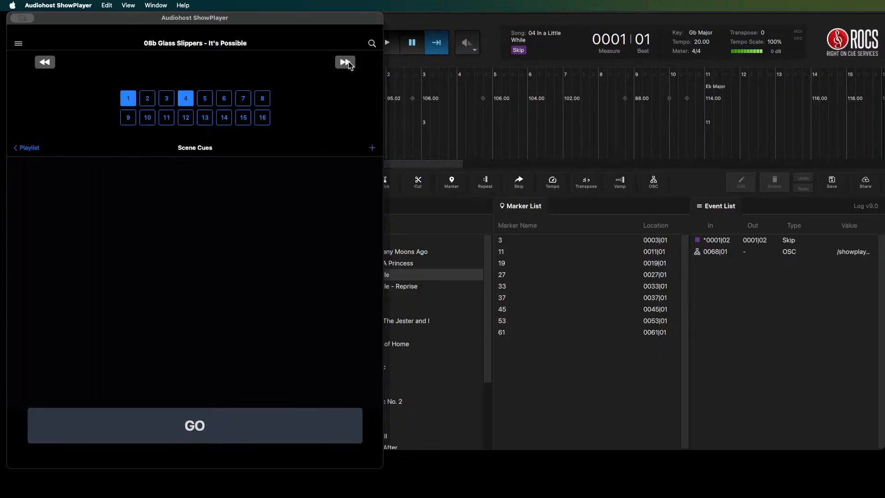
click(347, 63)
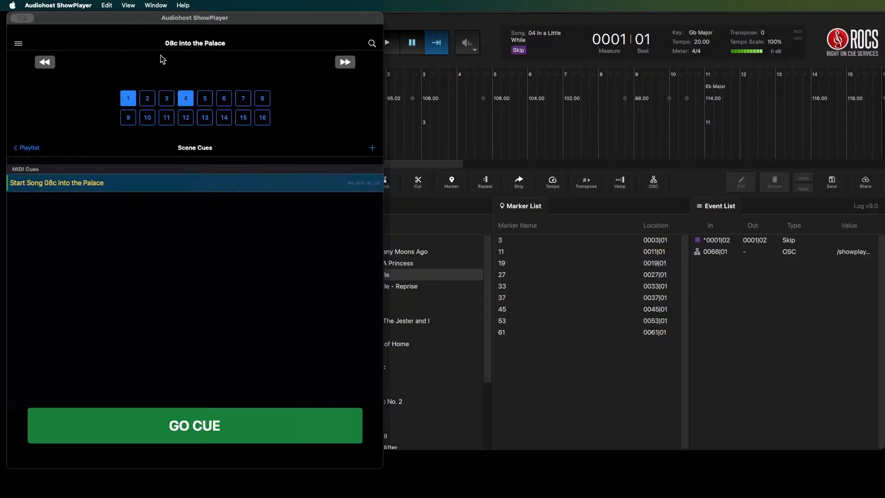
click(46, 65)
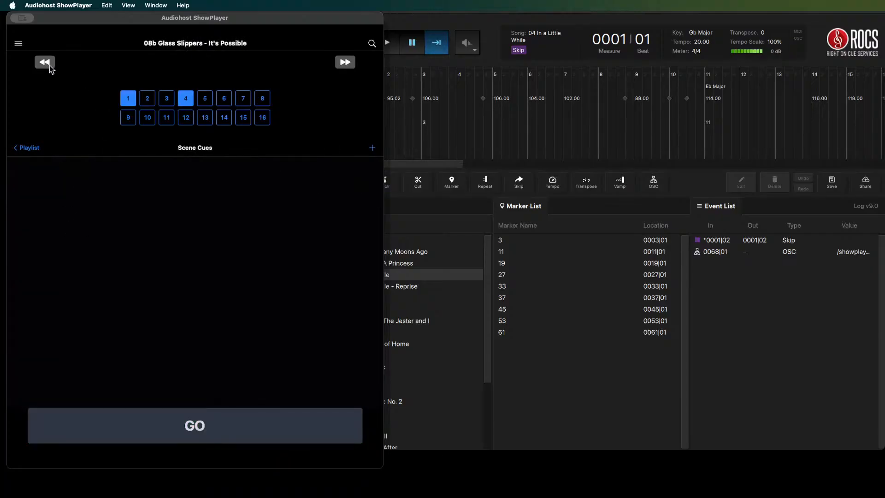
click(48, 67)
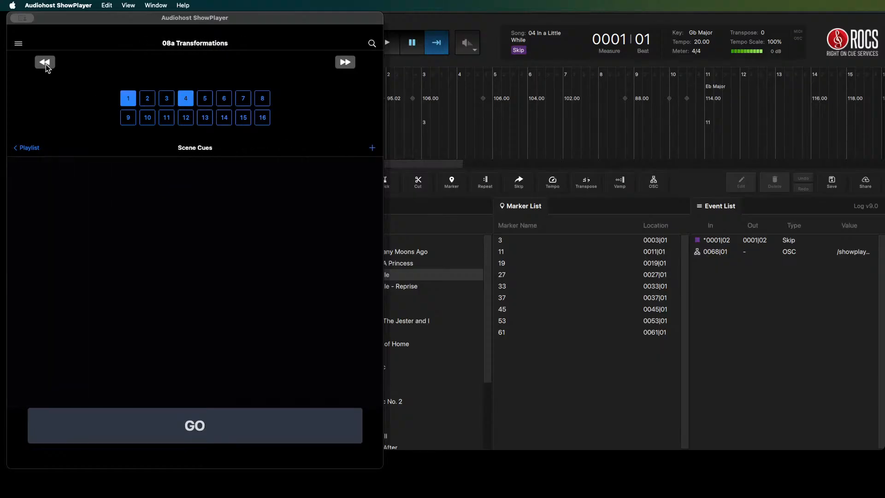
click(46, 64)
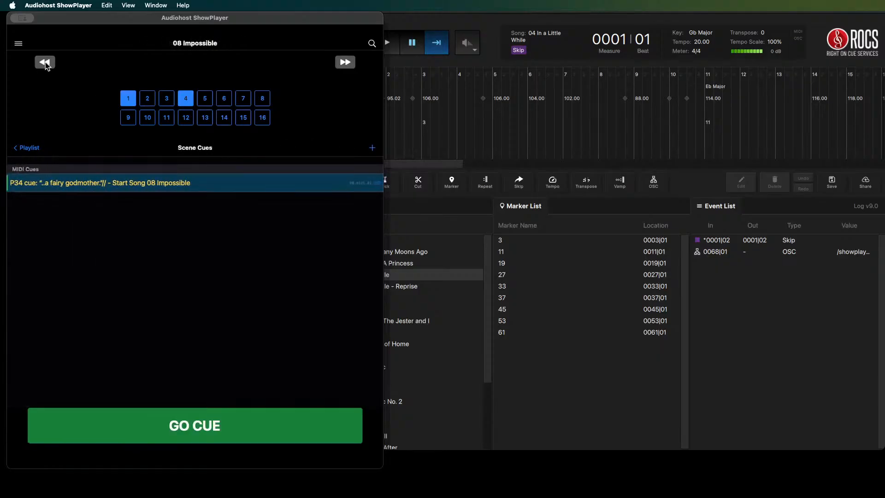
click(345, 63)
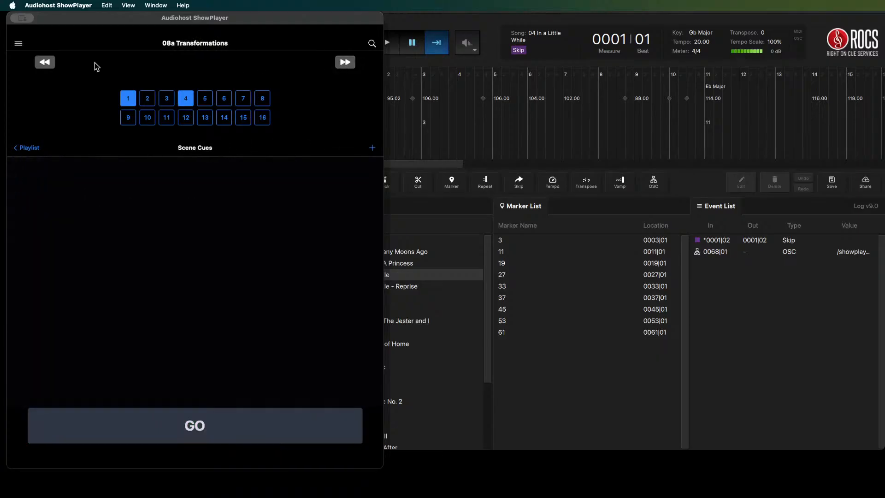
click(48, 66)
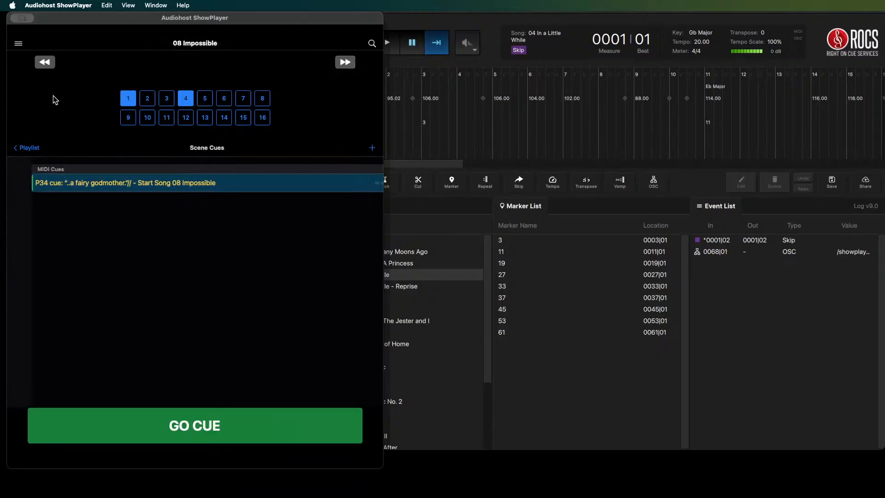
click(345, 63)
- Examine 08a Transformations from the playlist, go through the songs up to 08c and return to 08 Impossible
click(28, 148)
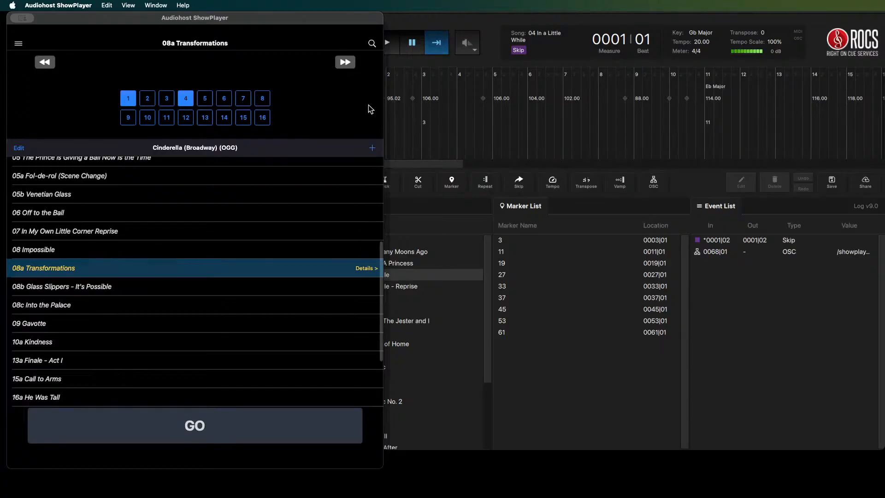
click(366, 270)
click(341, 65)
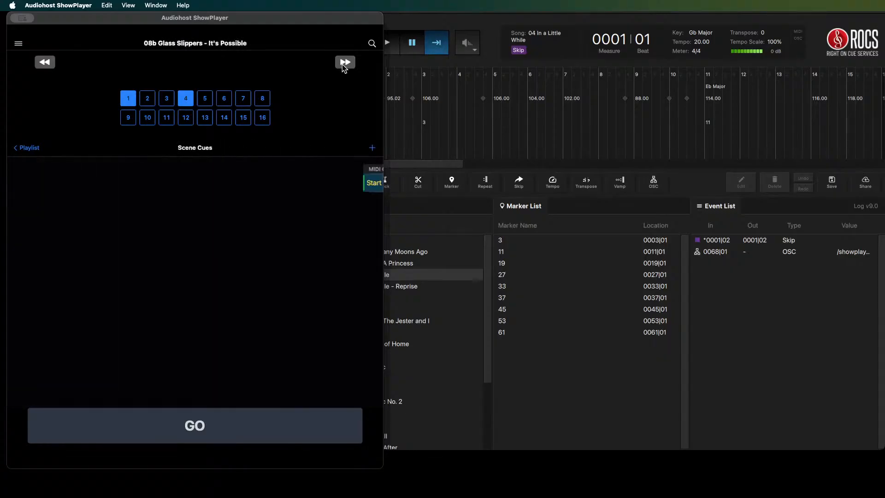
click(342, 65)
click(48, 65)
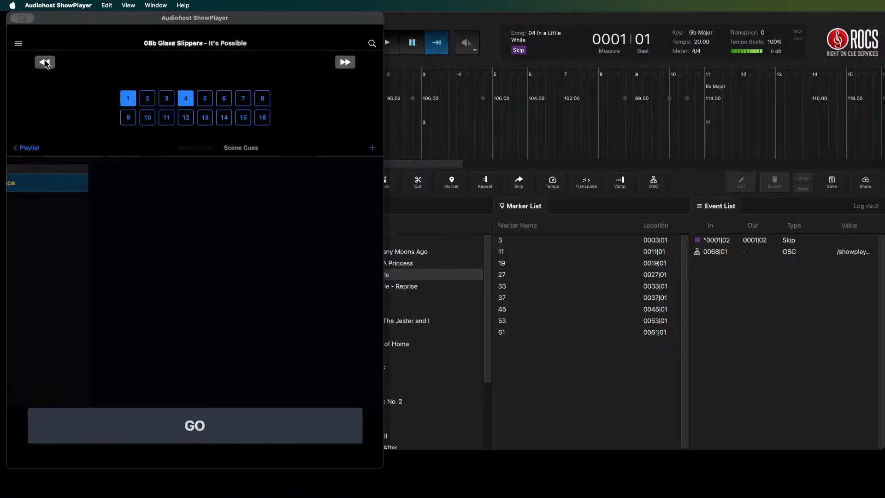
click(47, 66)
click(47, 65)
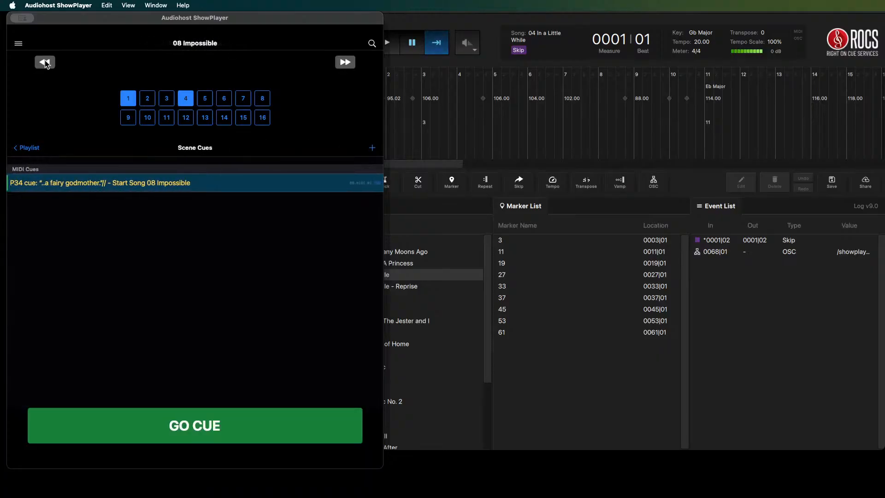
- Delete the songs 08a Transformations and 08b Glass Slippers - It's Possible from the playlist
click(27, 149)
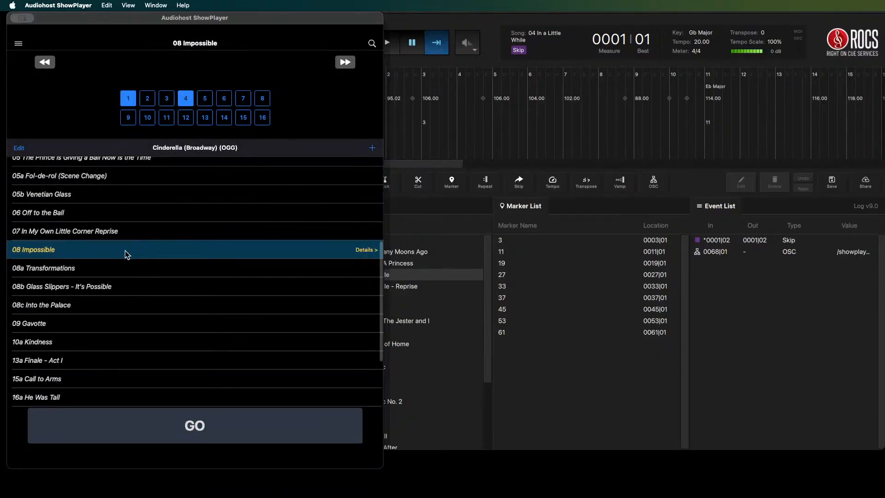
right_click(321, 273)
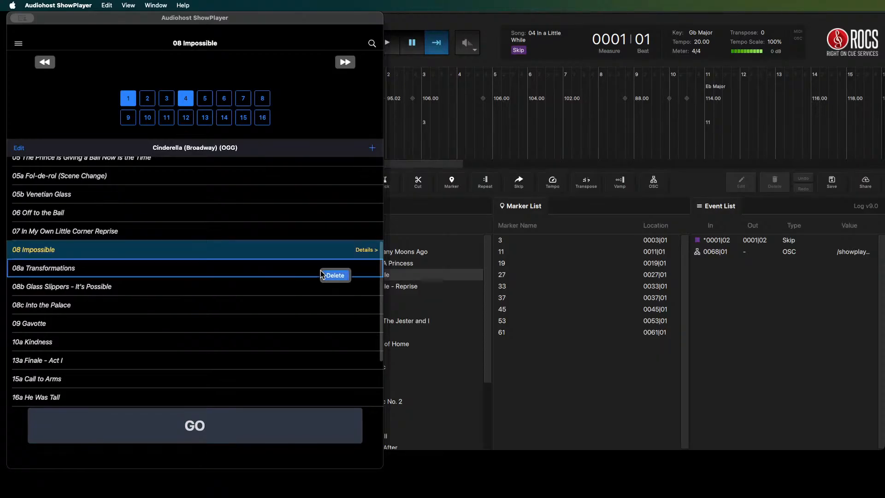
click(341, 276)
click(222, 276)
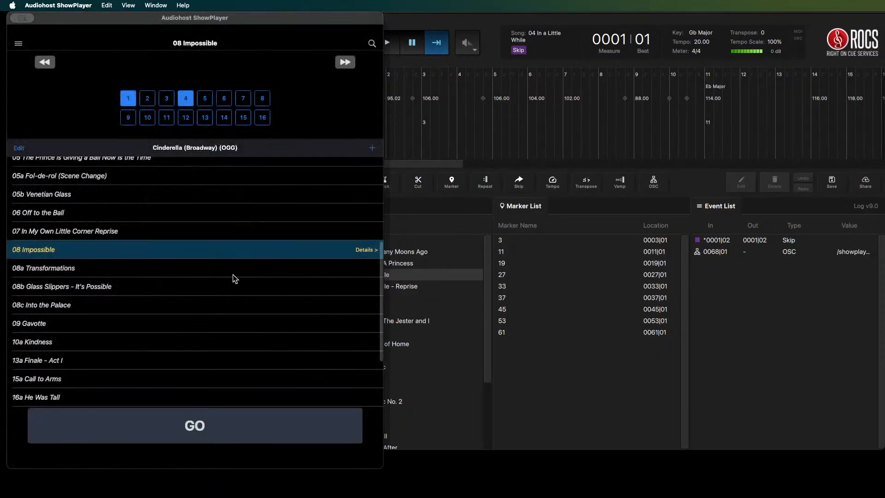
right_click(196, 270)
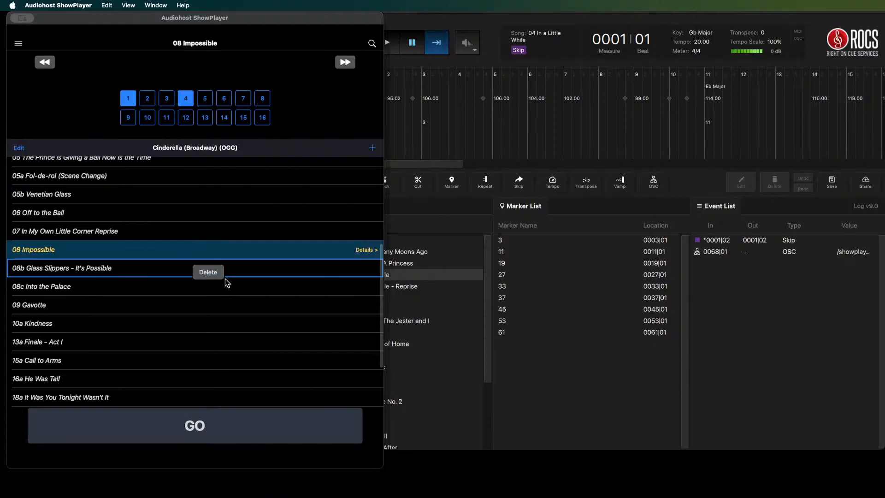
click(204, 271)
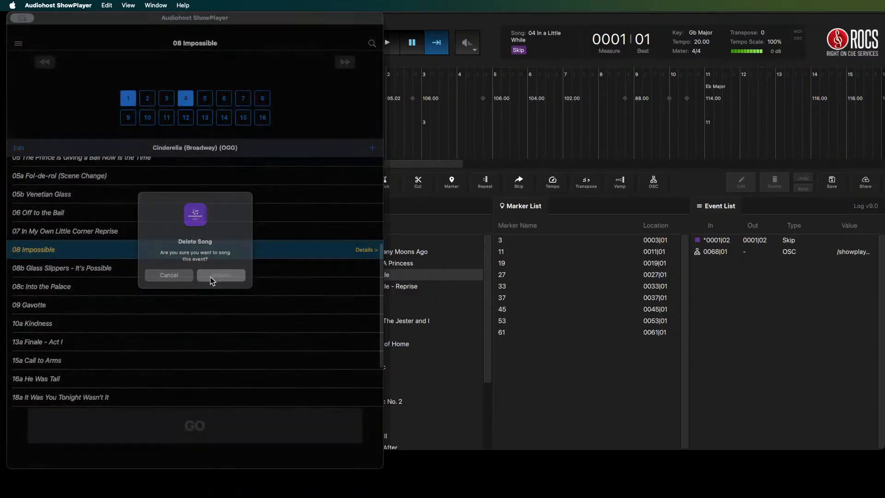
click(210, 277)
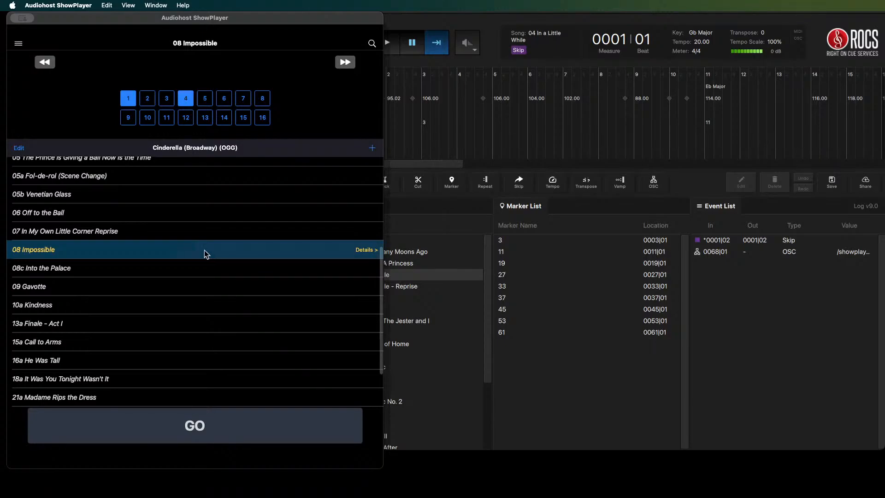
right_click(250, 252)
click(261, 257)
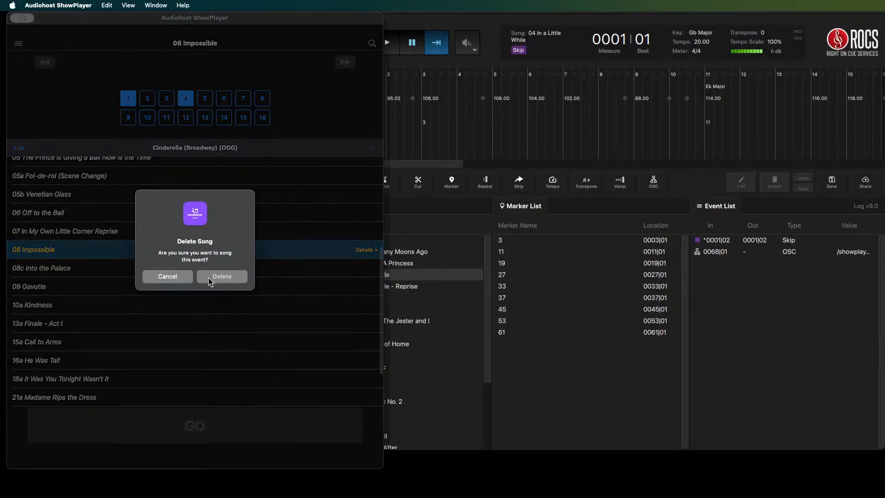
click(179, 277)
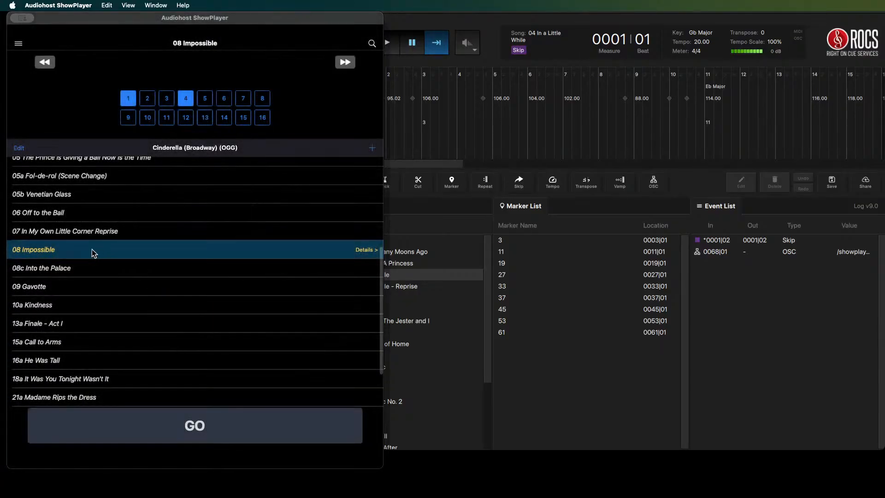
mouse_move(101, 249)
mouse_down()
mouse_move(182, 248)
mouse_move(102, 248)
mouse_up()
mouse_move(204, 250)
mouse_down()
mouse_move(84, 248)
mouse_move(203, 248)
mouse_up()
click(19, 149)
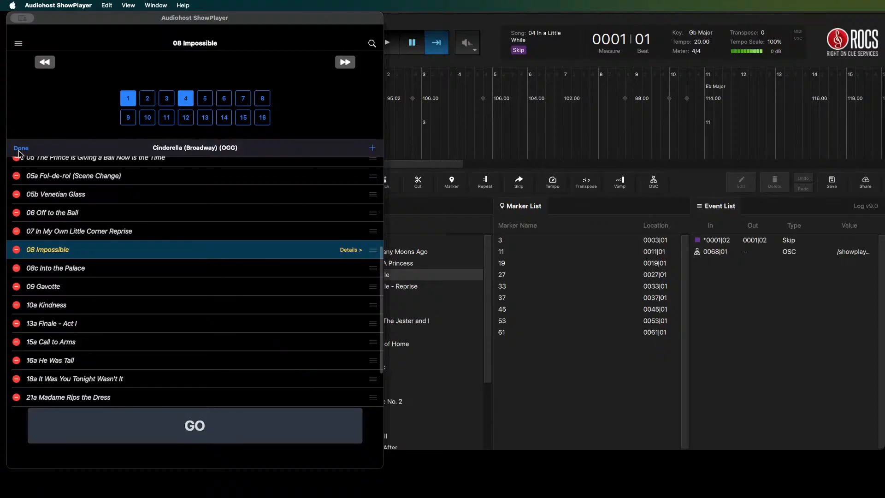
click(20, 150)
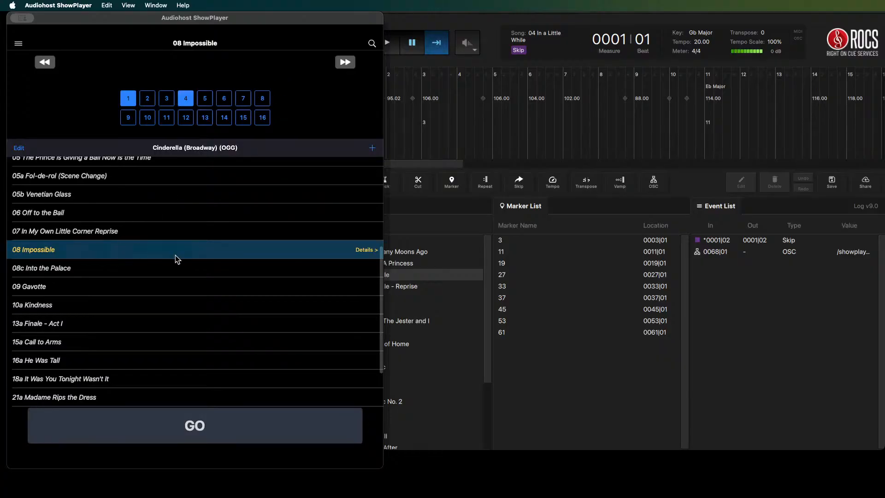
- Open the scene cues of 08 Impossible, fire its start cue and go back to that song
click(368, 253)
click(149, 188)
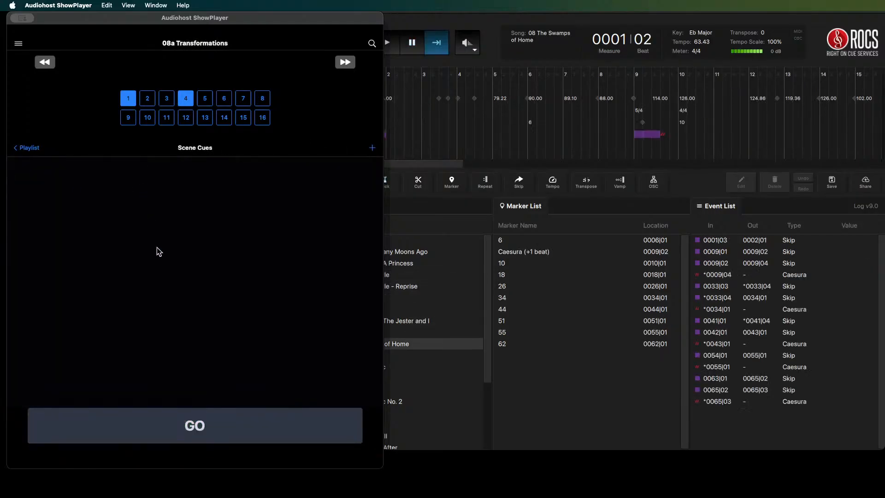
click(46, 63)
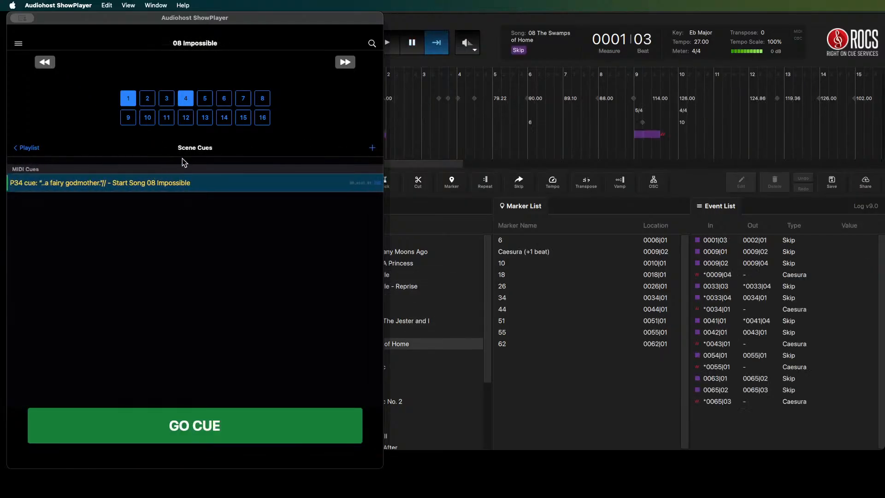
- Check the song order around 08 Impossible by stepping between neighbouring songs and comparing it with the playlist
click(49, 65)
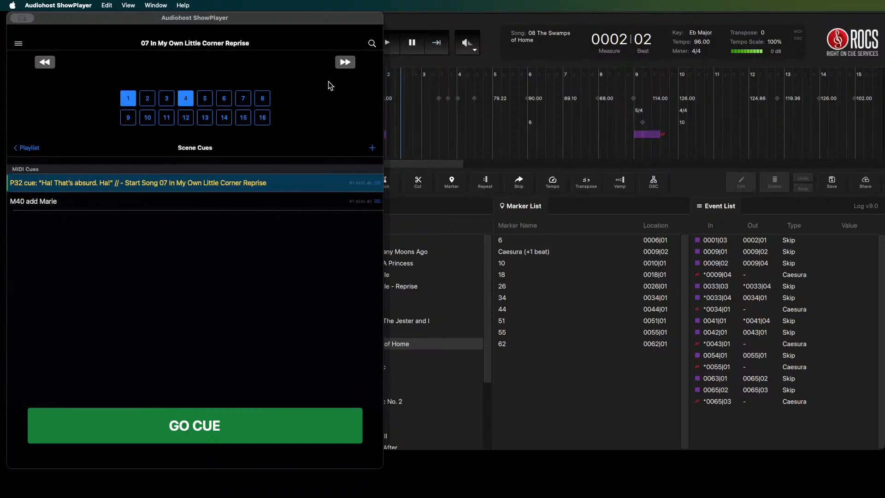
click(346, 62)
click(345, 61)
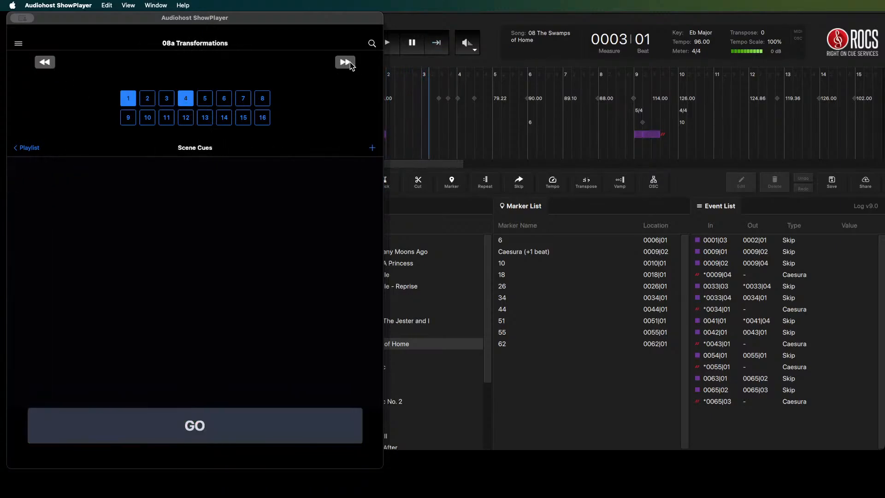
click(41, 62)
click(27, 147)
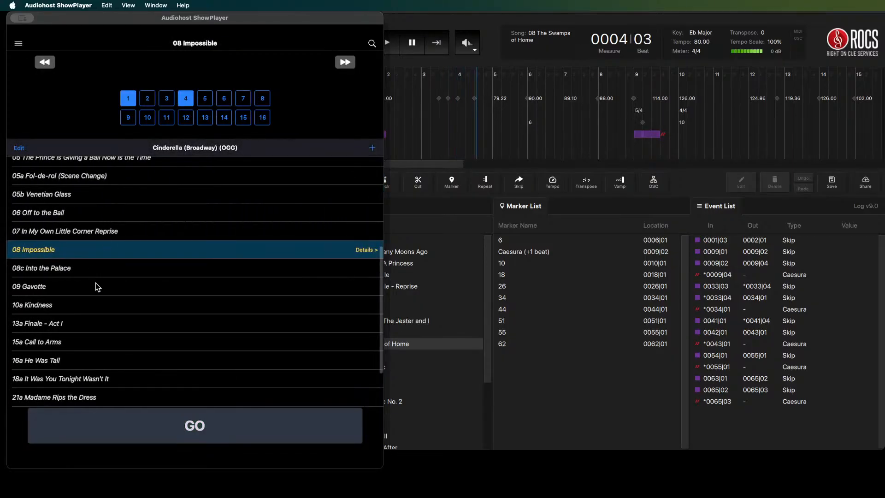
click(107, 271)
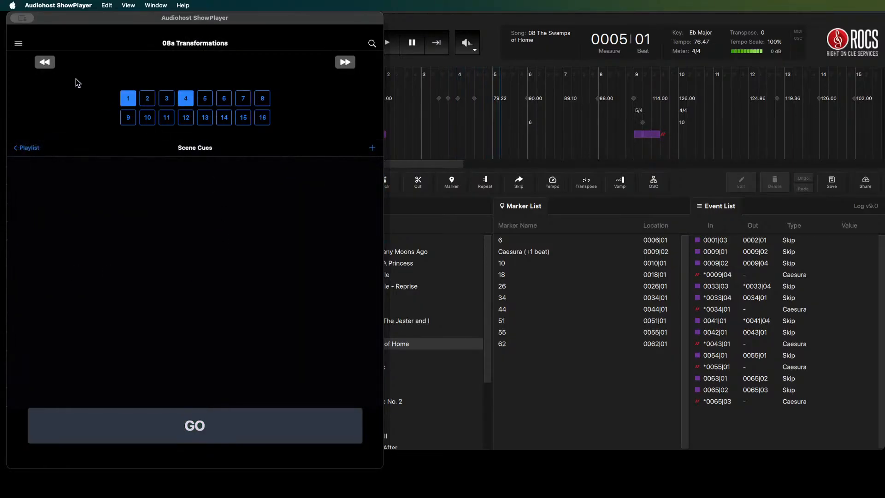
click(48, 65)
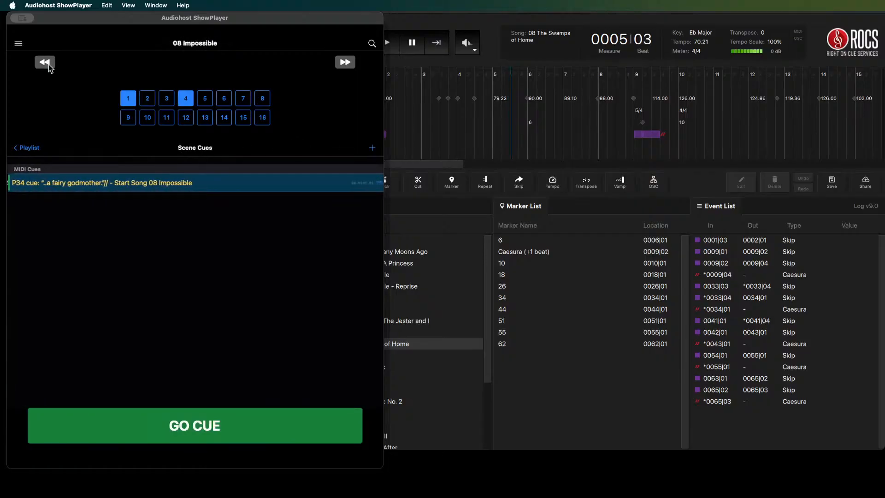
- Step forward from 08 Impossible to 09 Gavotte and back again to check the song order
click(345, 62)
click(345, 62)
click(345, 62)
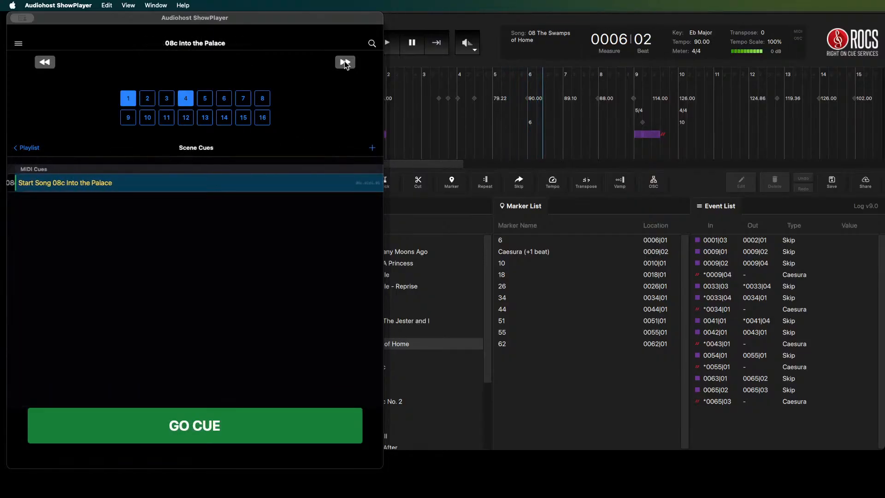
click(344, 62)
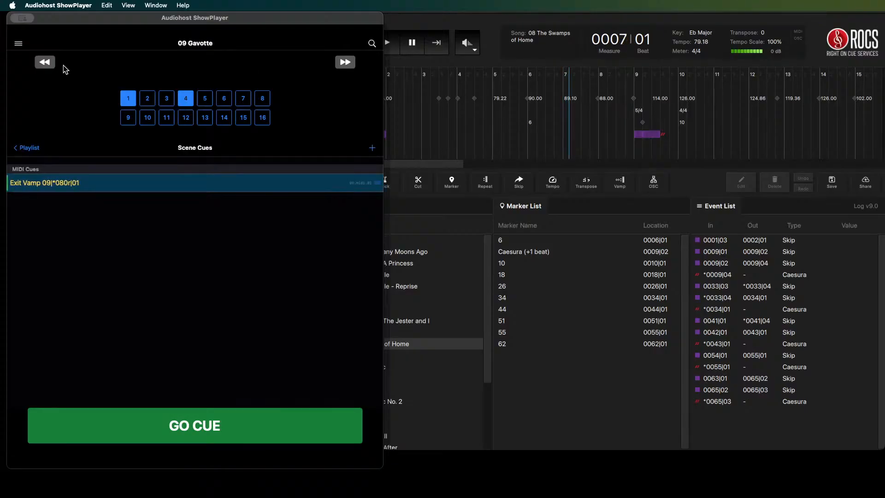
click(48, 63)
click(48, 63)
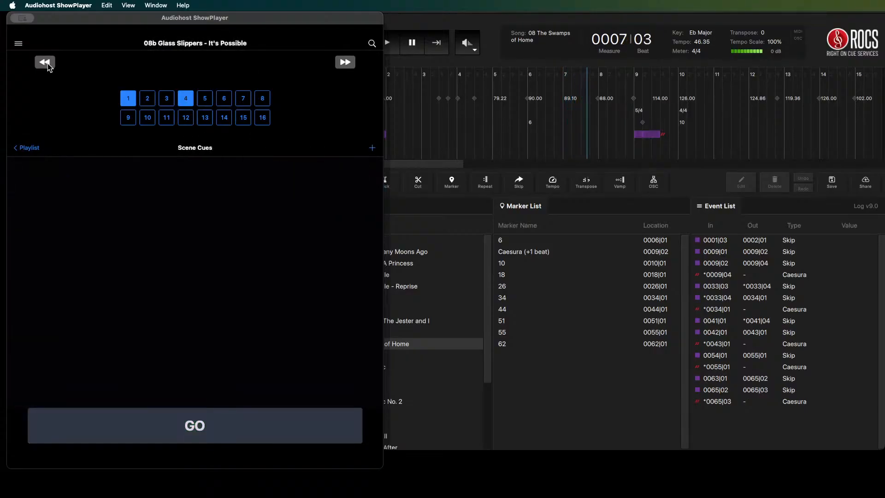
click(48, 63)
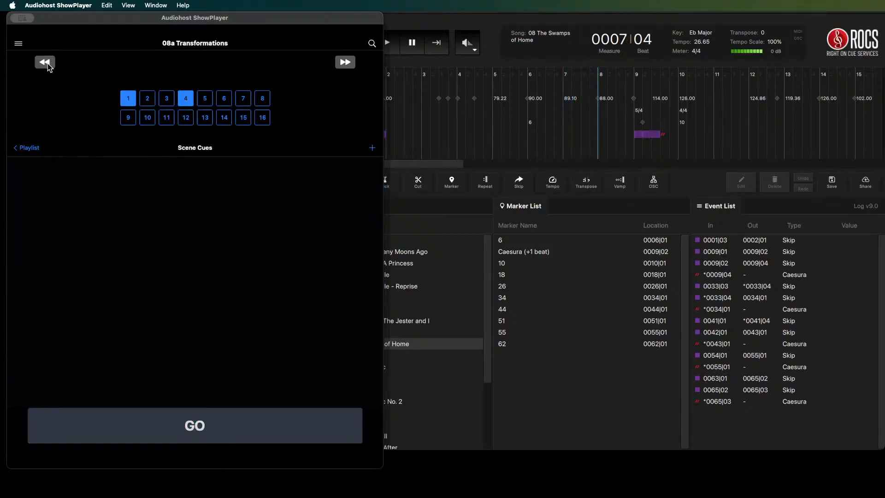
click(48, 64)
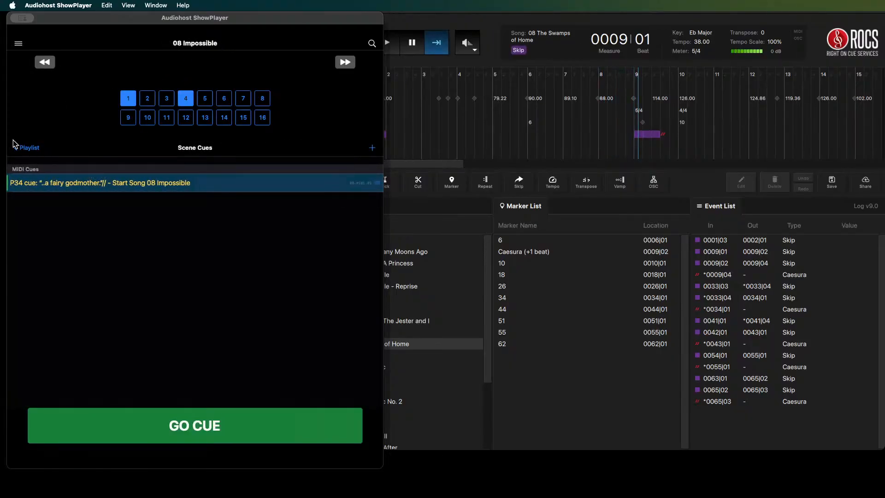
- Open 08c Into the Palace from the playlist and step back to 08 Impossible
click(36, 150)
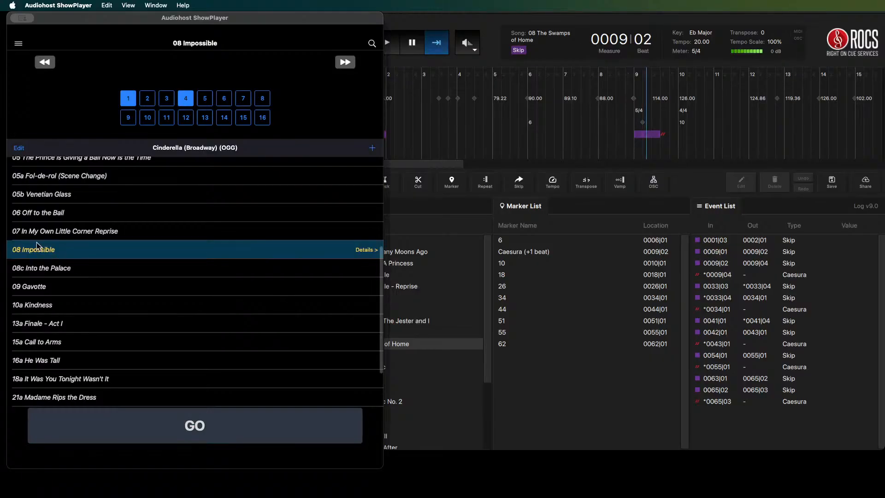
click(231, 270)
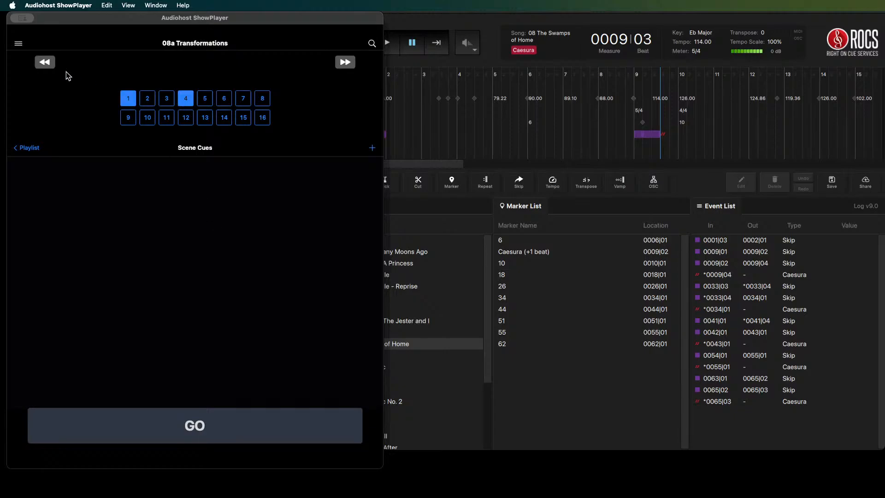
click(42, 63)
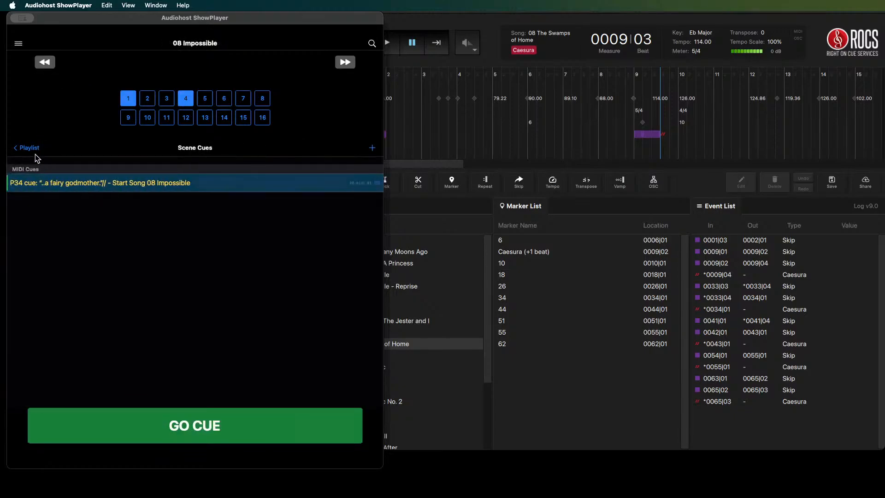
- Reload the installed show cinderellabway from the device
click(18, 44)
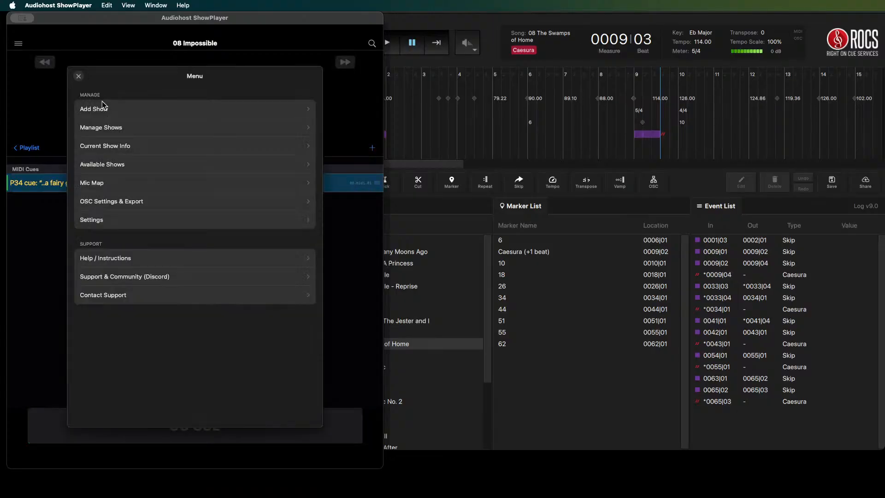
click(104, 129)
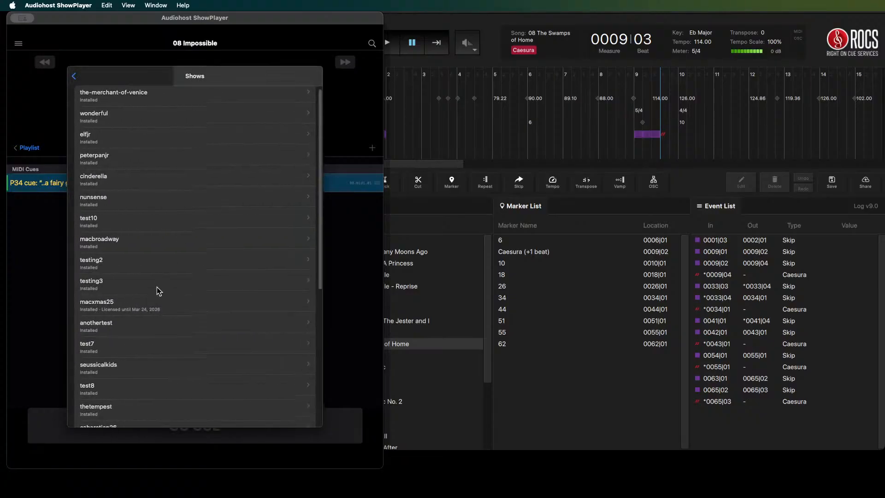
scroll(157, 287, down, 10)
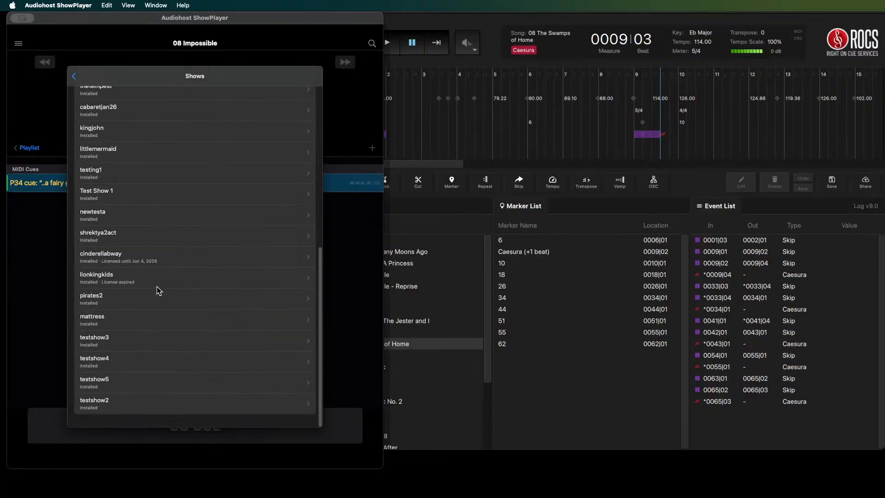
click(106, 255)
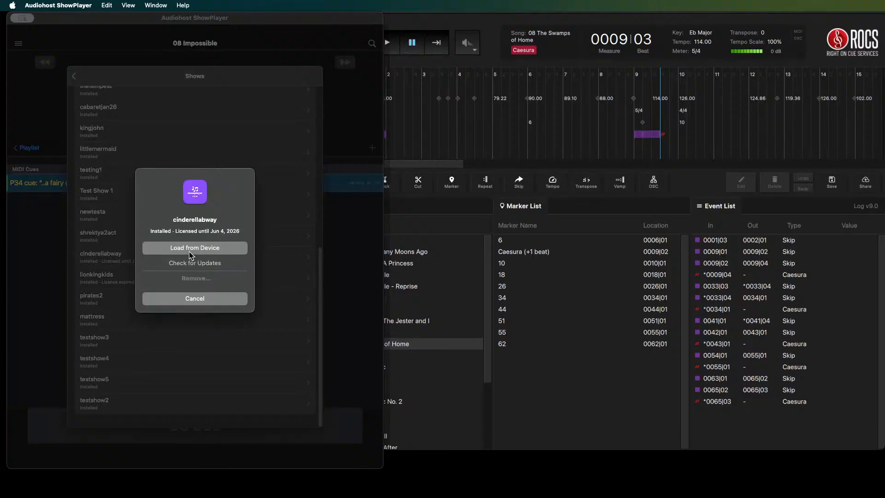
click(190, 249)
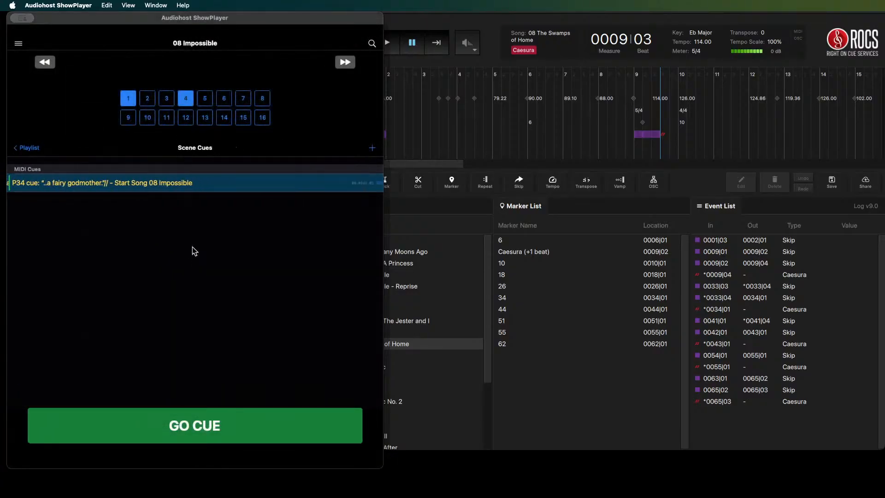
- Open 08c Into the Palace from the reloaded playlist and test stepping between it and 08 Impossible
click(33, 152)
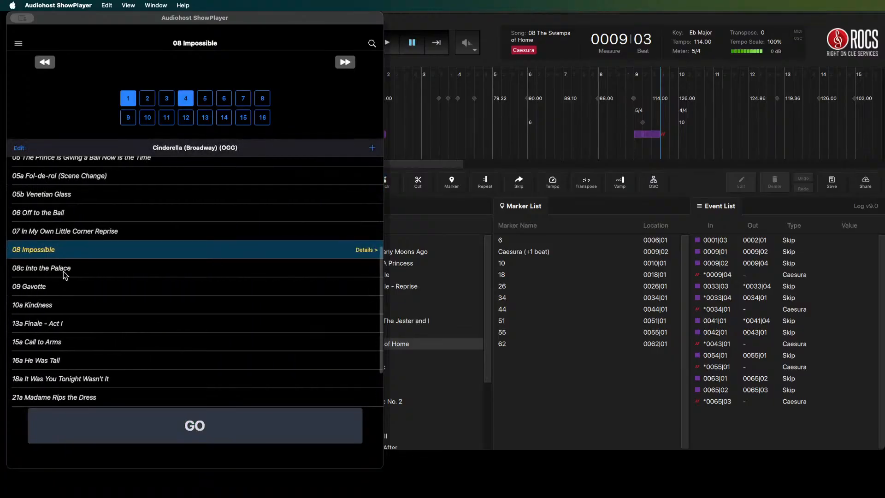
click(64, 271)
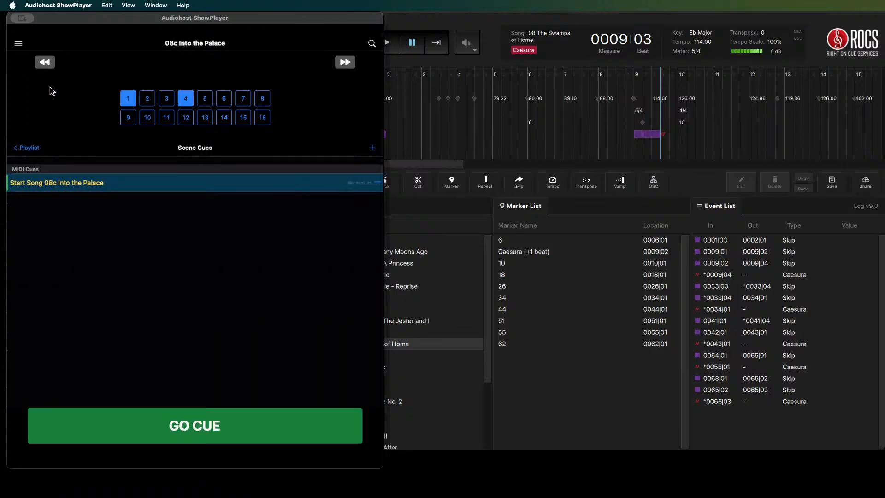
click(45, 62)
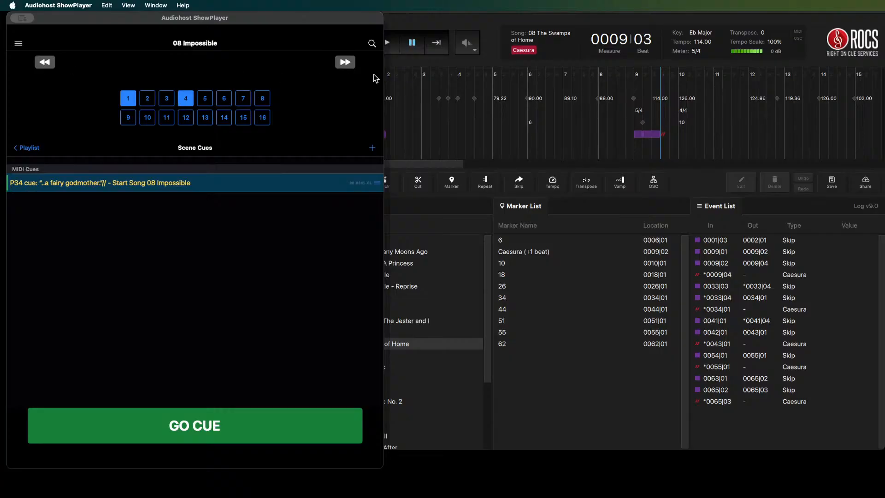
click(345, 62)
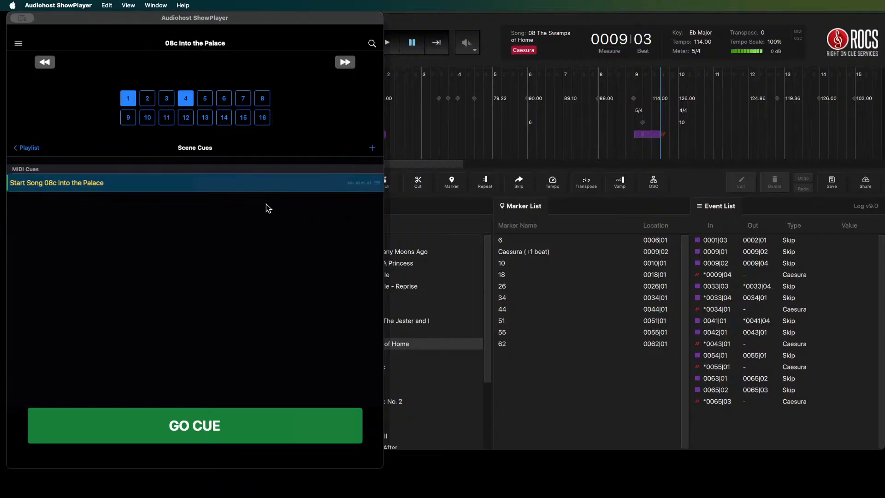
click(47, 62)
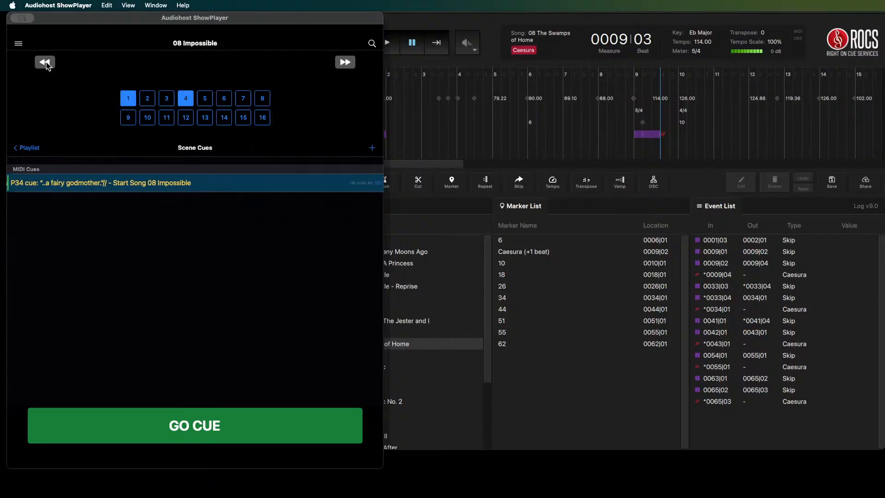
- Step back to 05b Venetian Glass, forward to 08c Into the Palace, and return to 08 Impossible to check the order
click(46, 62)
click(46, 62)
click(46, 62)
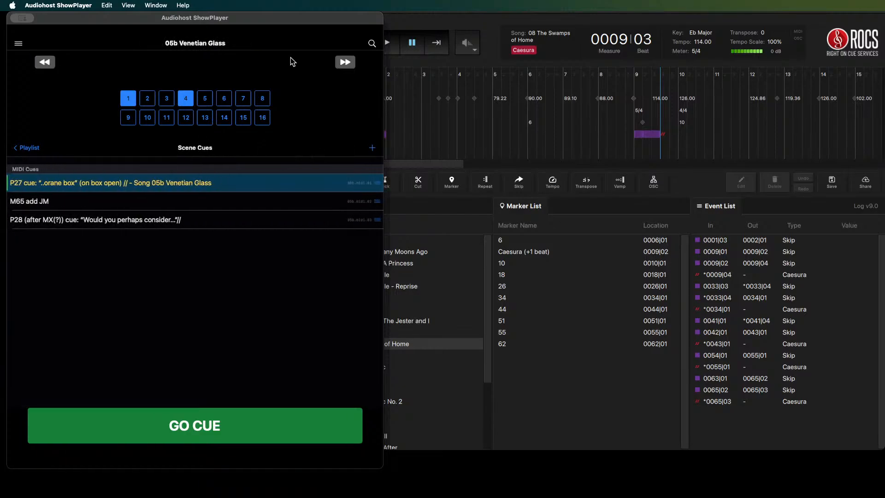
click(347, 66)
click(347, 65)
click(347, 66)
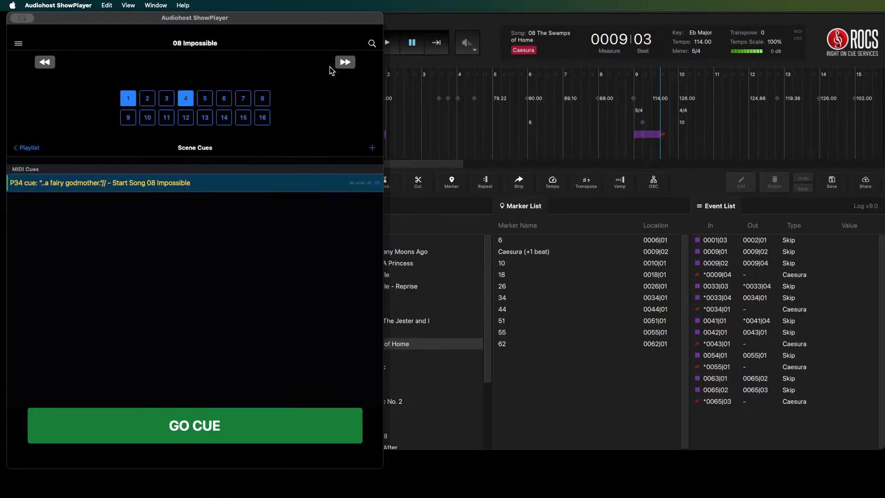
click(346, 63)
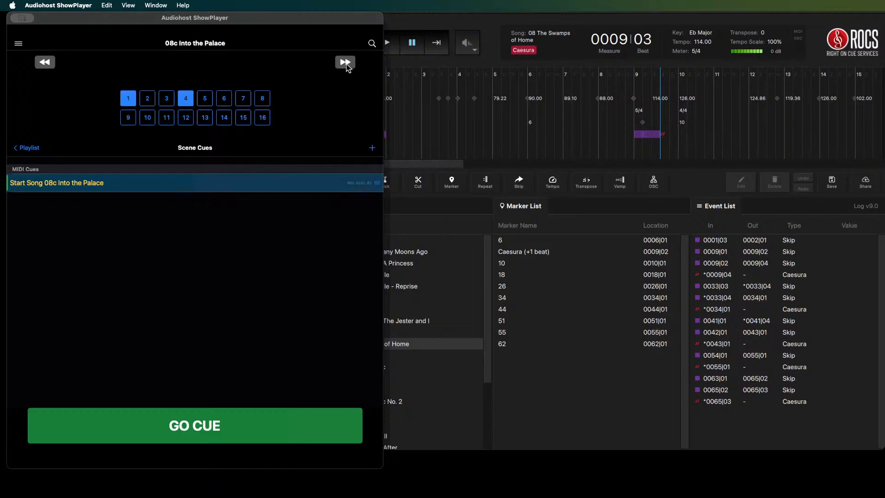
click(45, 62)
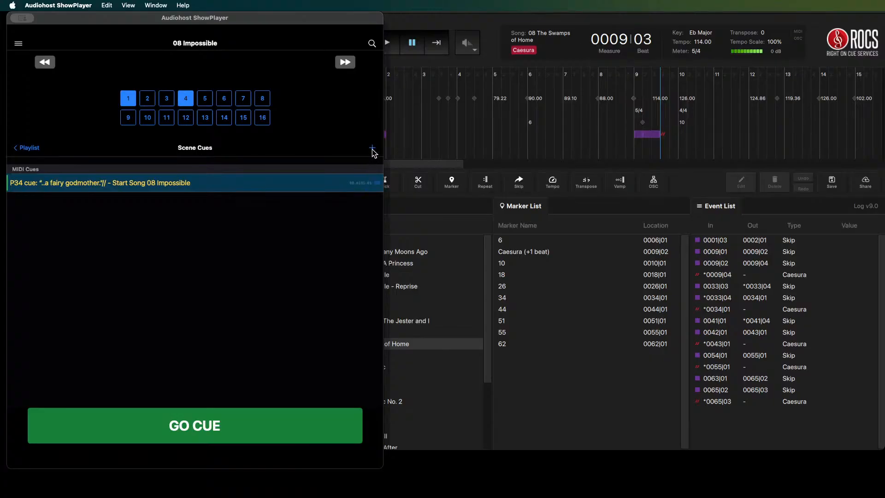
- Add a MIDI cue "M38 (8b) - unmute ens" to 08 Impossible with mics 1 and 4 to 16 open
click(372, 147)
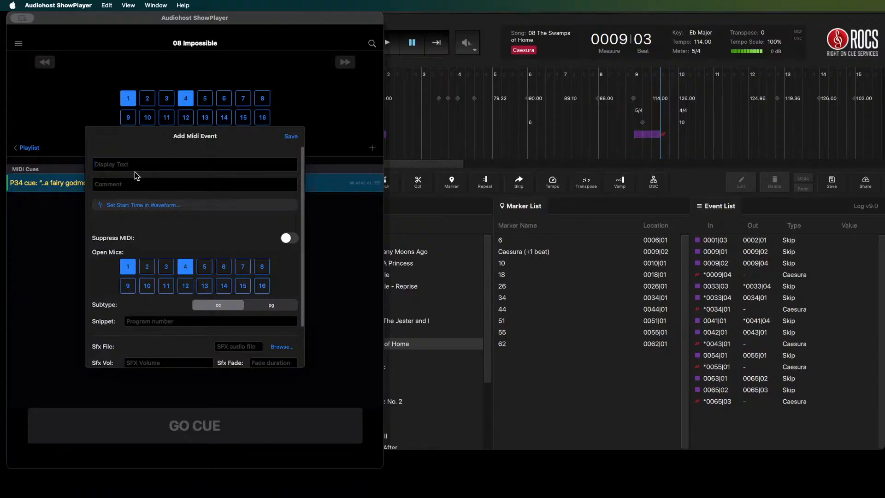
text(M38)
text((8b) - unmute ens)
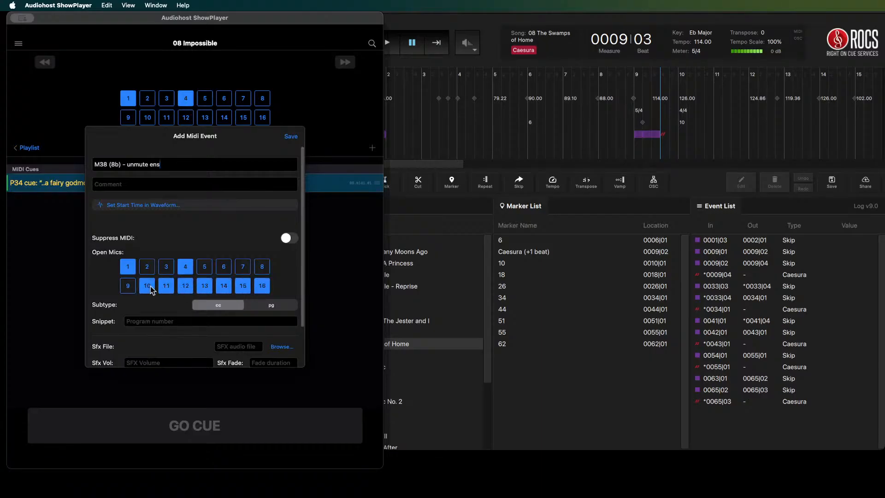
click(225, 269)
click(243, 269)
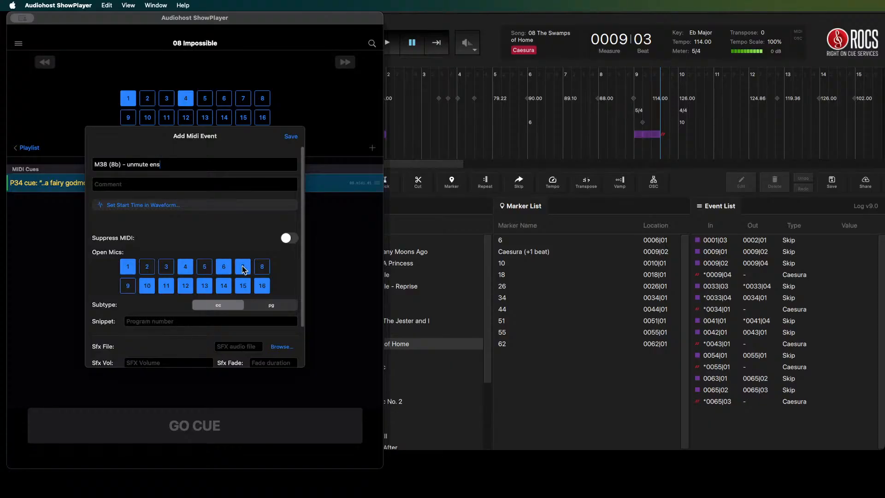
click(206, 270)
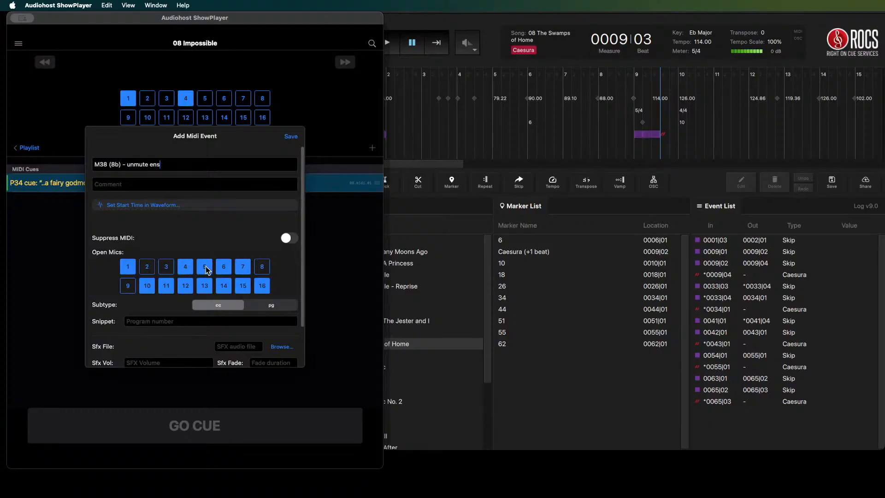
click(262, 271)
click(133, 290)
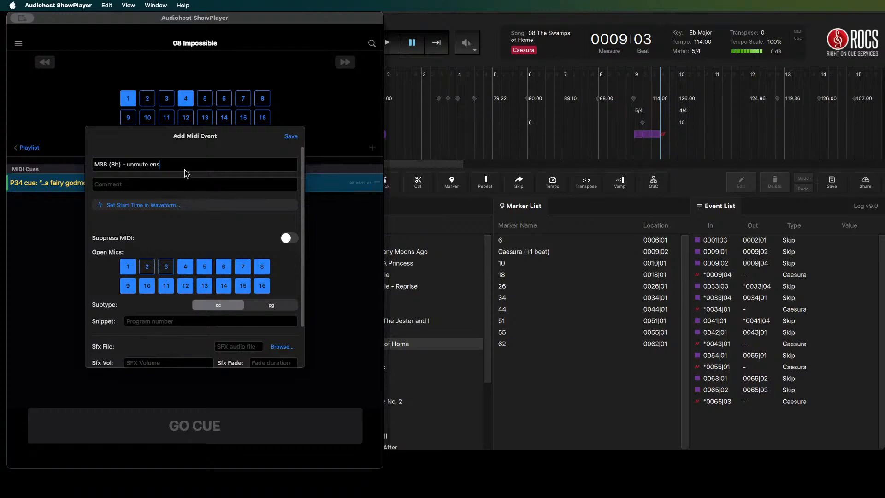
click(291, 140)
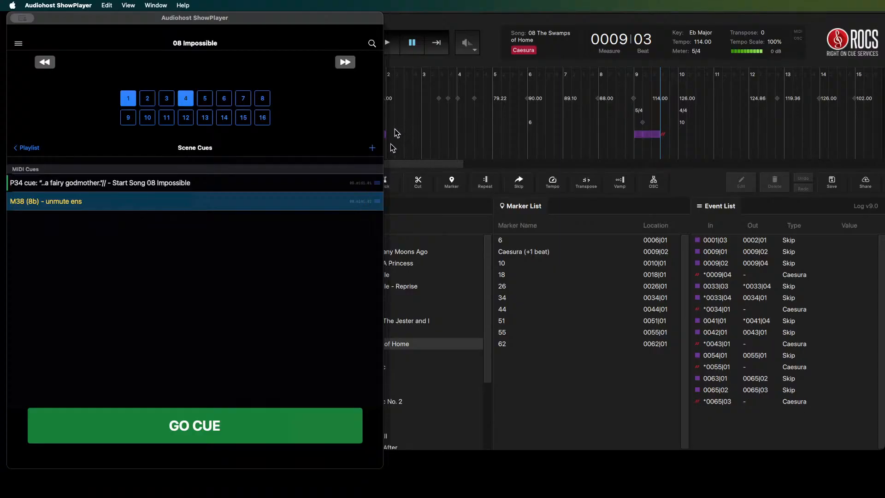
- Add a MIDI cue "M53 (8b) - mute ens" to 08 Impossible below the ensemble unmute cue
click(372, 148)
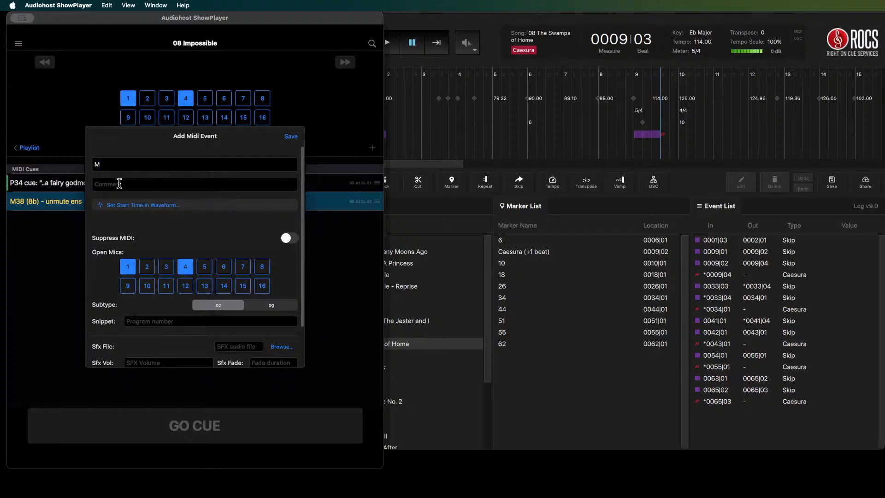
text(53 (8b) - mute ens)
click(188, 269)
click(288, 137)
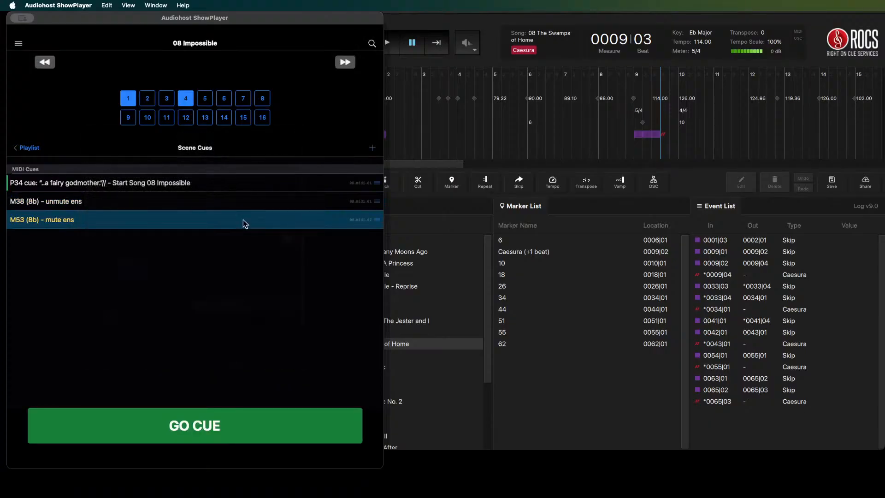
right_click(100, 222)
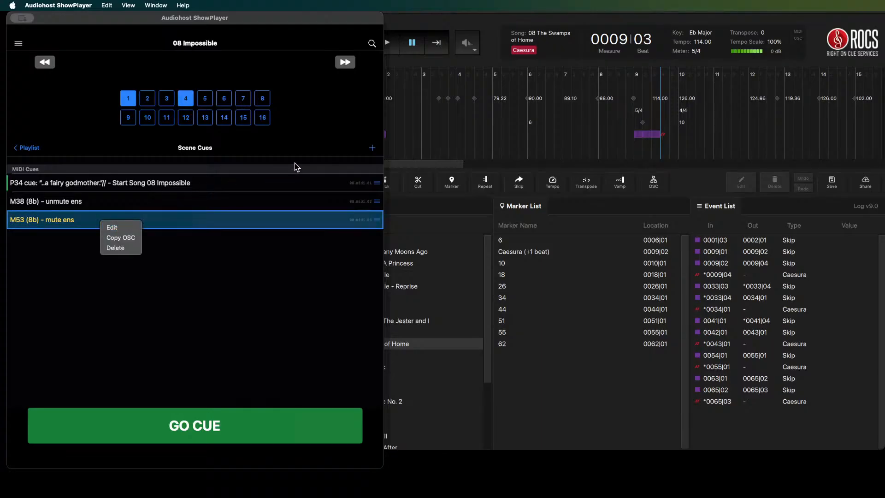
click(341, 104)
- Add a MIDI cue "N74 (8b( - add ens" to 08 Impossible with mics 1 and 4 to 16 open
click(372, 148)
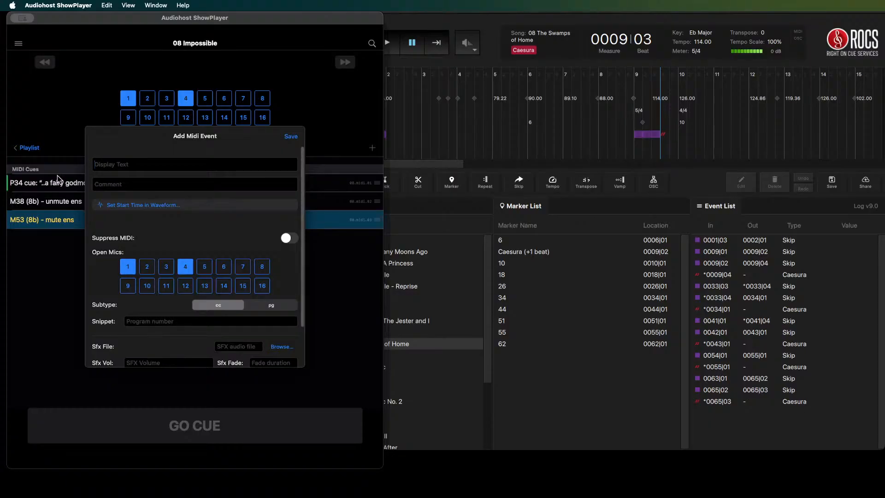
text(n74 (8b( - add ens)
click(204, 267)
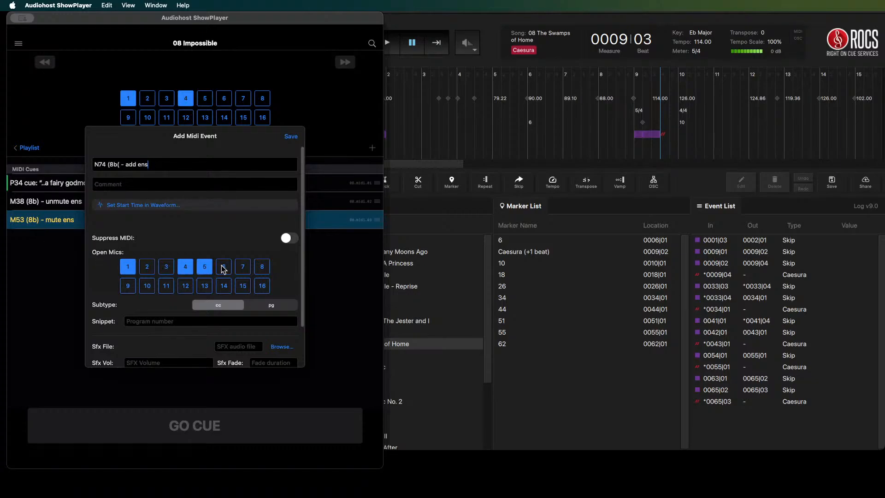
click(224, 266)
click(242, 269)
click(262, 267)
click(262, 286)
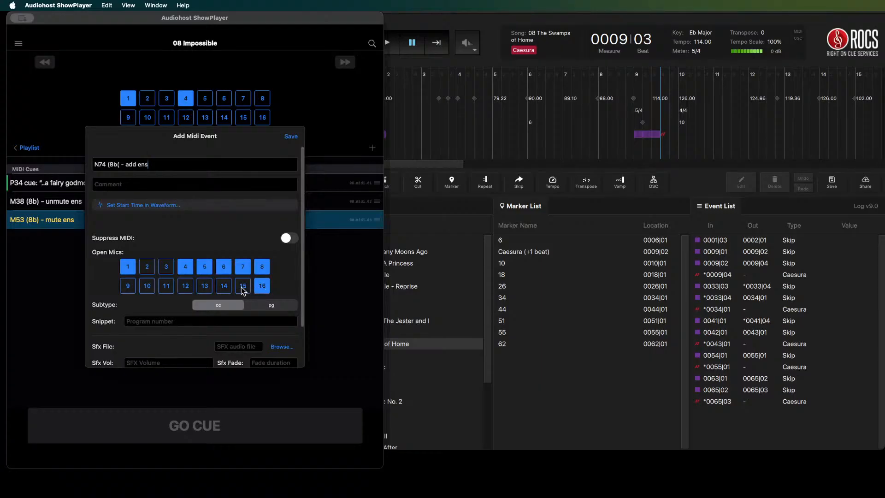
click(241, 285)
click(224, 286)
click(204, 286)
click(166, 286)
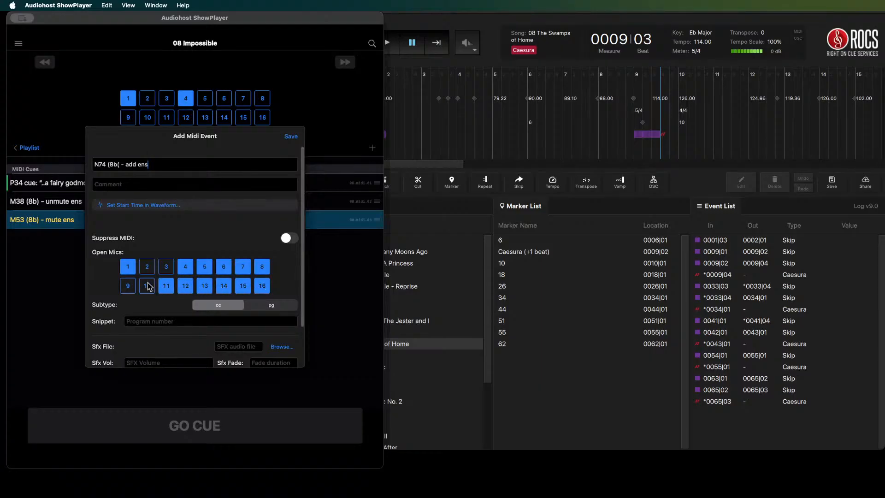
click(147, 286)
click(128, 286)
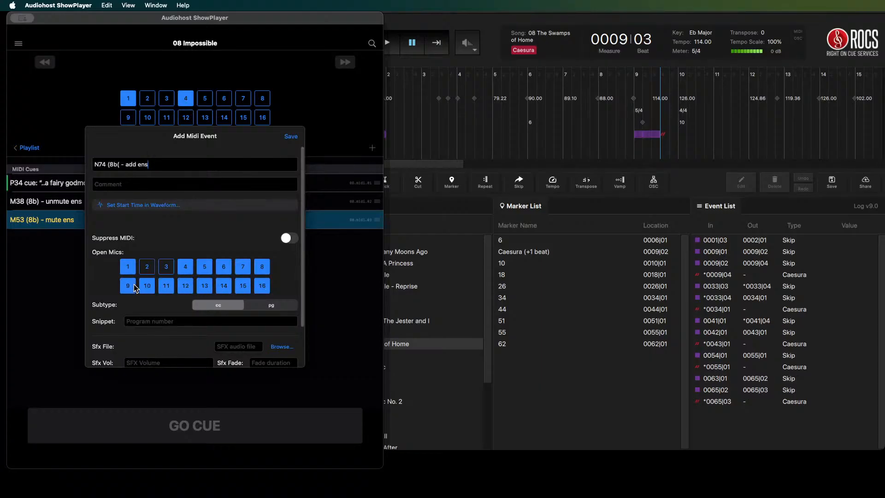
click(291, 137)
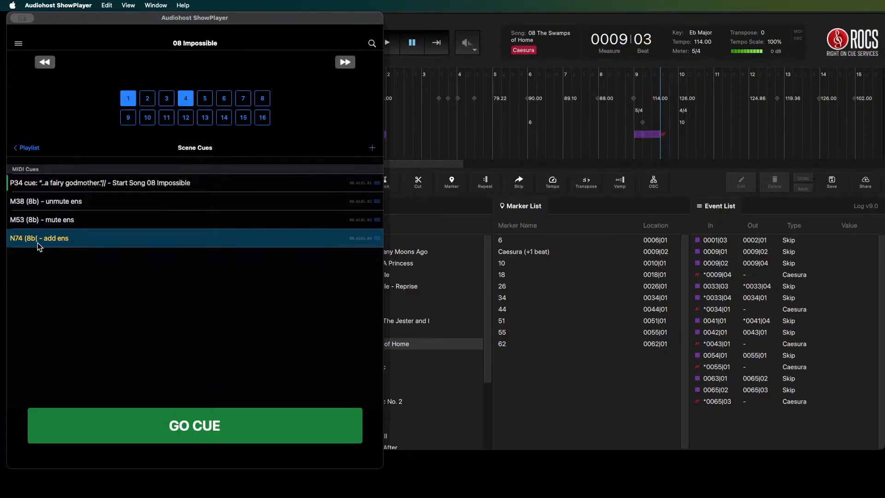
- Correct the name of the last 08 Impossible cue to "M74 (8b) - add ens"
right_click(38, 242)
click(48, 249)
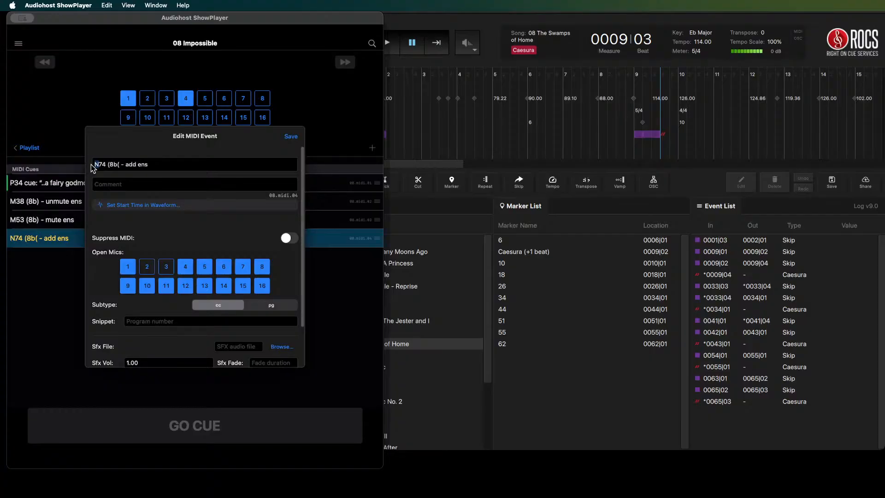
text(M)
key(BackSpace)
text())
click(298, 137)
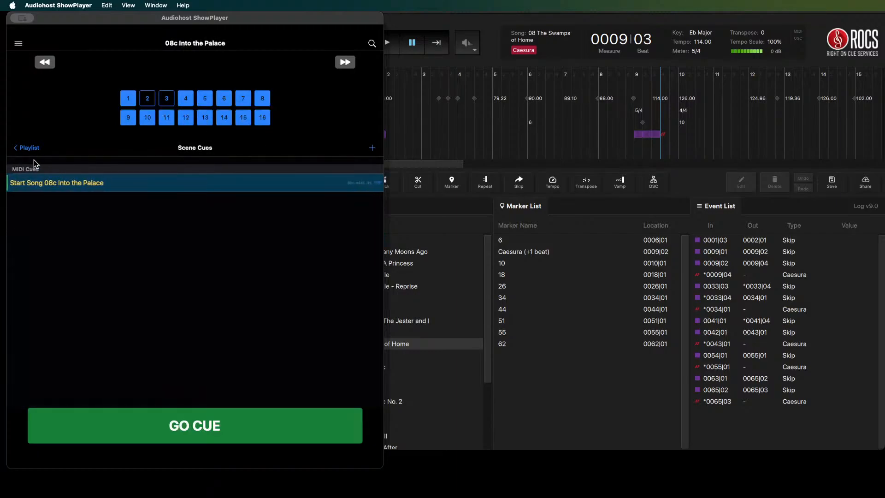
- Reopen 08 Impossible from the playlist and test stepping forward to 08c Into the Palace and back
click(26, 147)
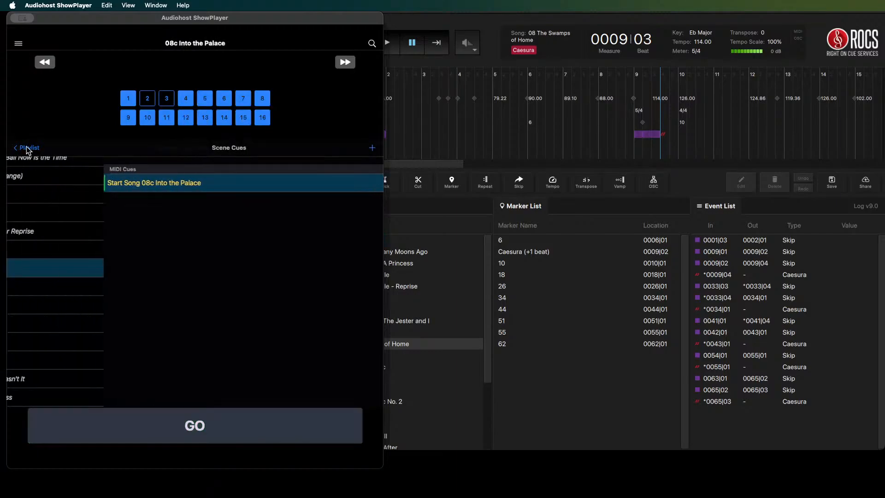
click(90, 250)
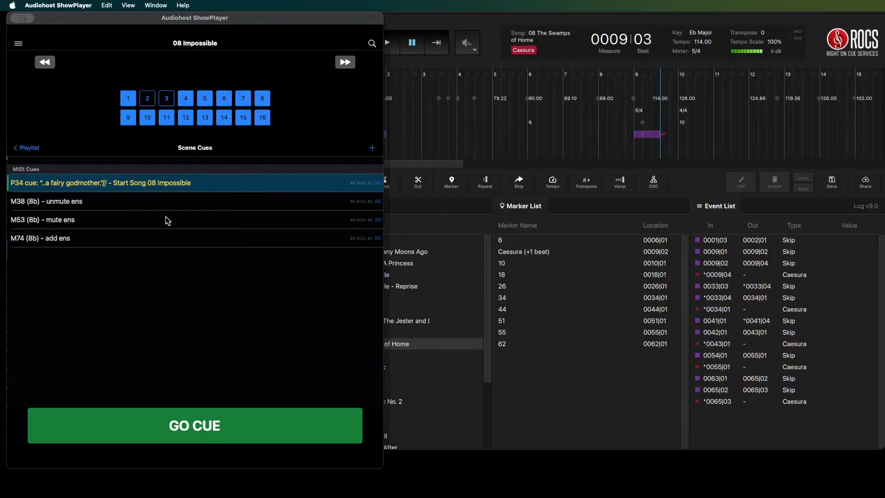
click(32, 148)
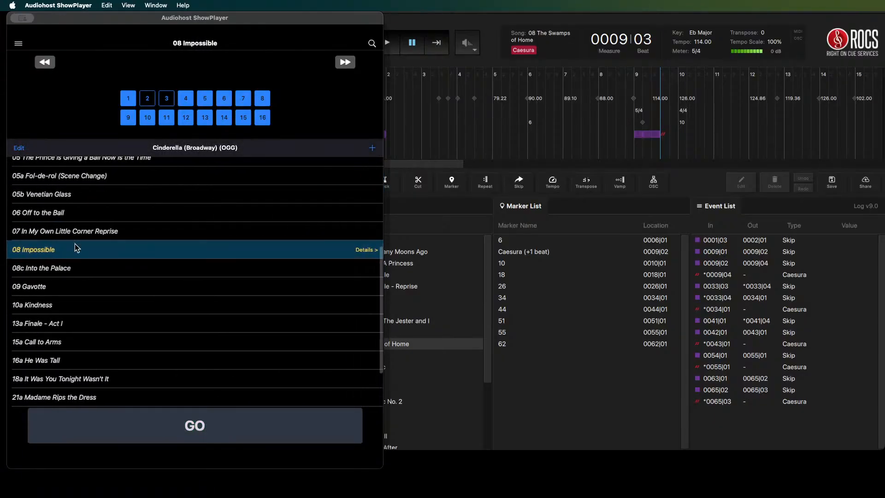
click(354, 251)
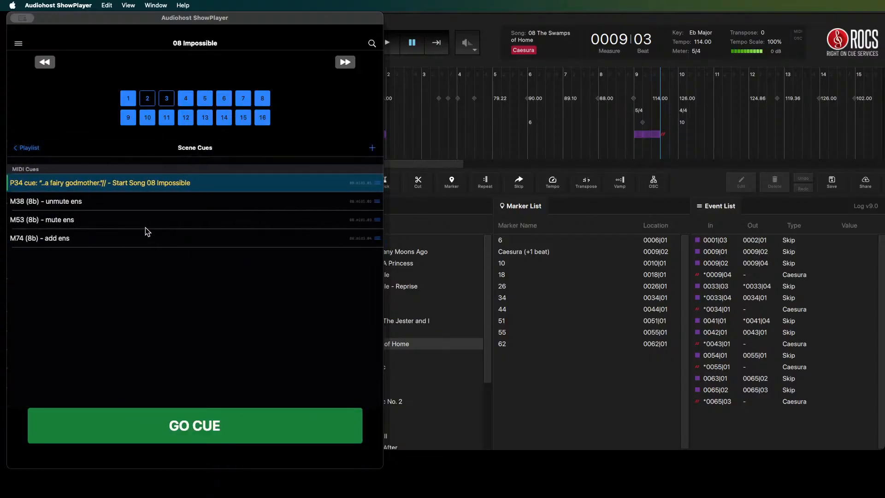
key(Right)
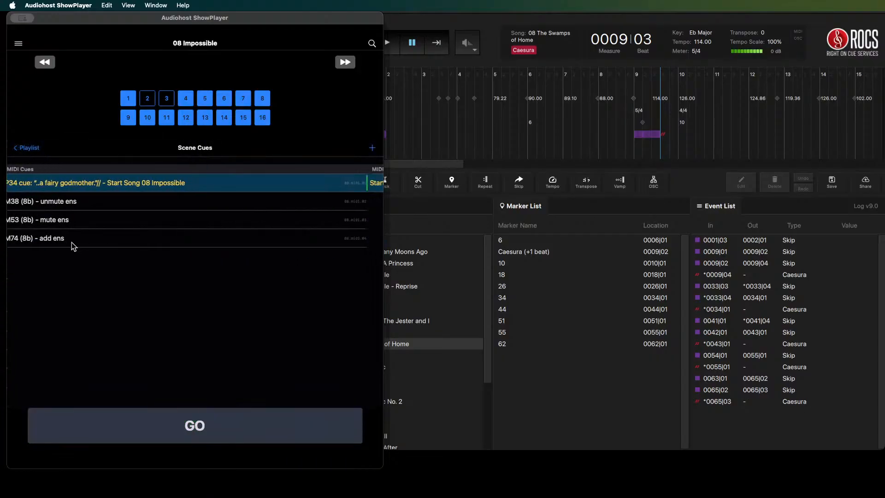
click(44, 64)
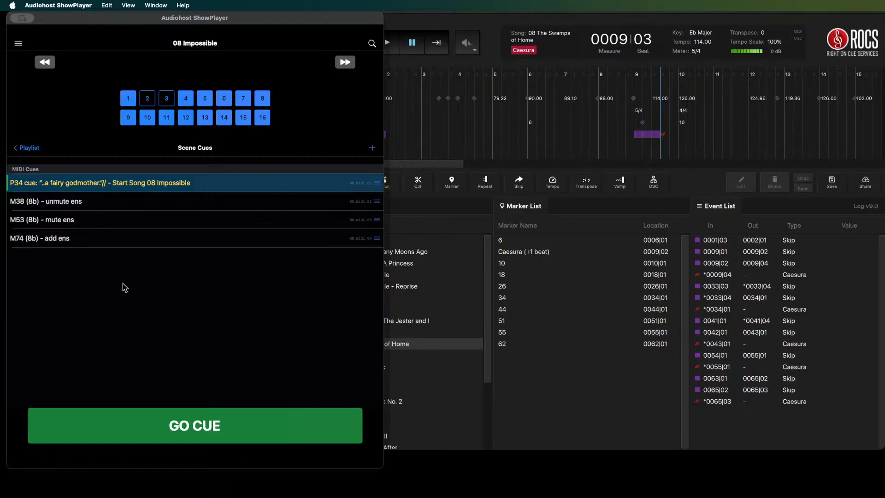
- Step to 08c Into the Palace and rename its start cue "P39 applause segue - Start Song 08c Into the Palace"
key(Right)
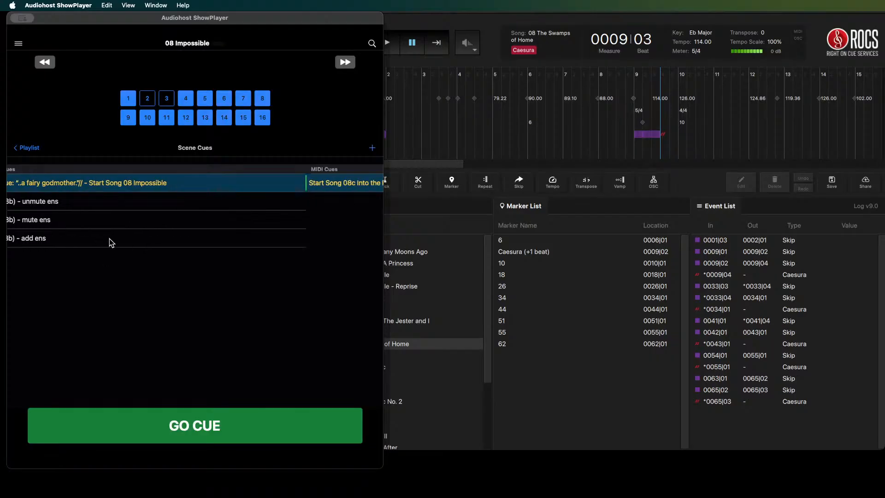
click(37, 183)
right_click(38, 184)
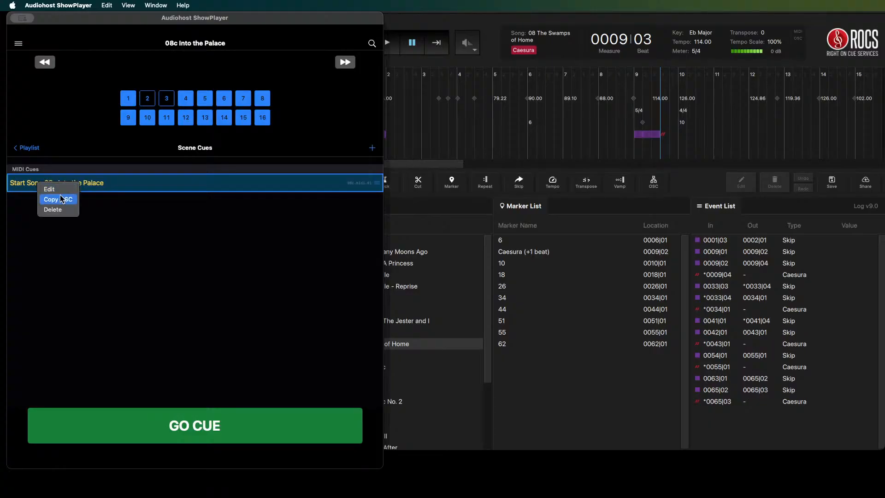
click(54, 189)
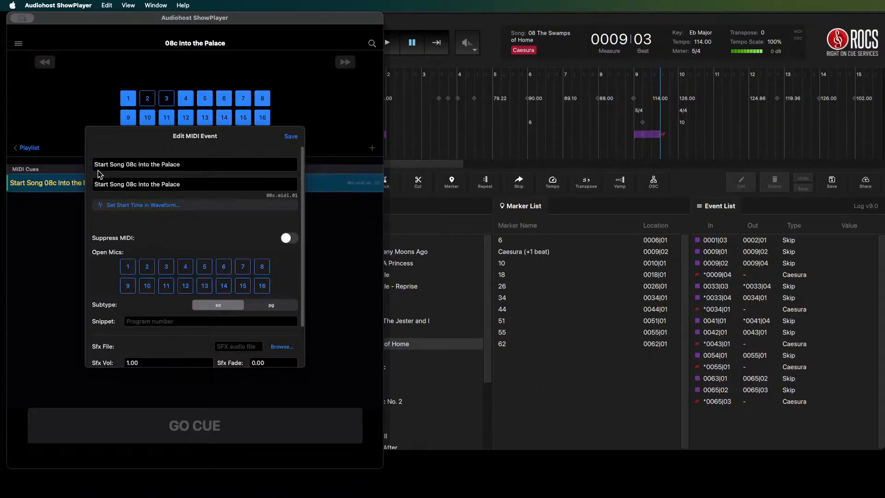
text(P)
text(39 applause se)
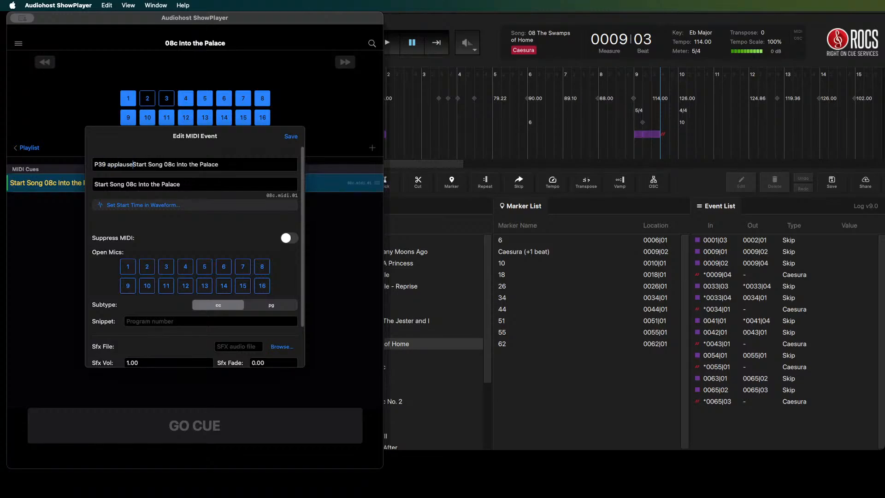
text(gue -)
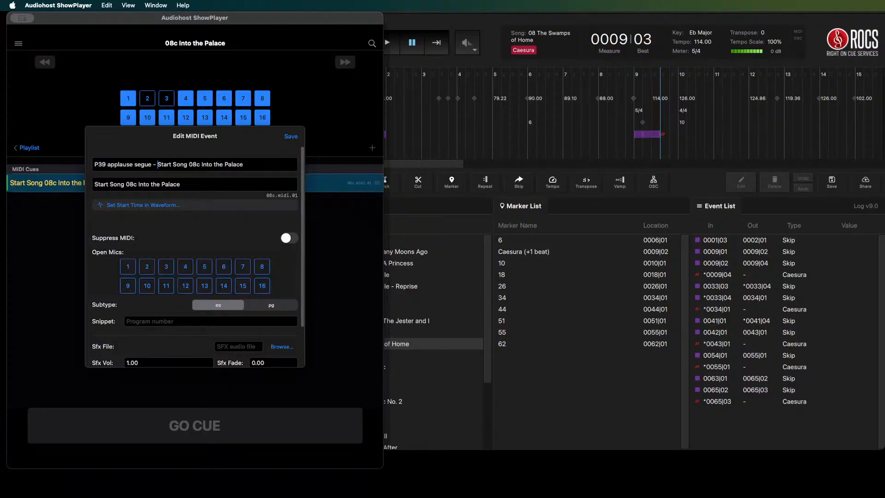
key(Return)
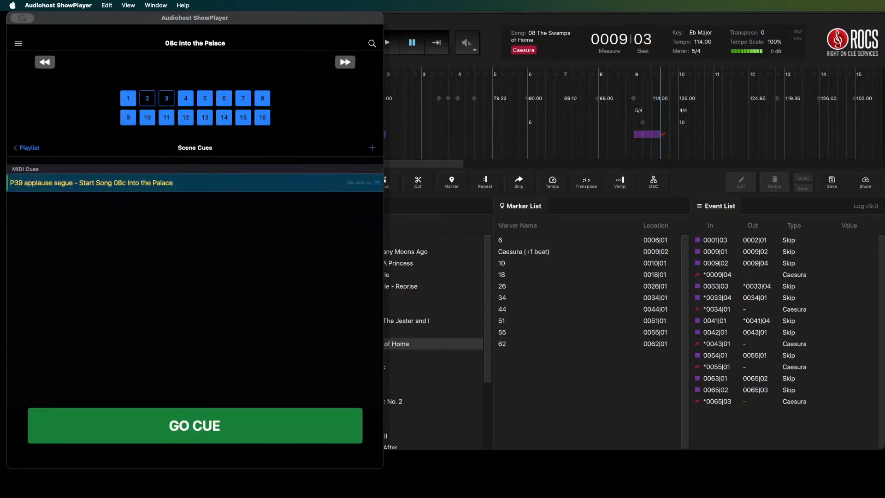
- Run the 08c Into the Palace start cue, step back to that song, and advance to 09 Gavotte
click(111, 183)
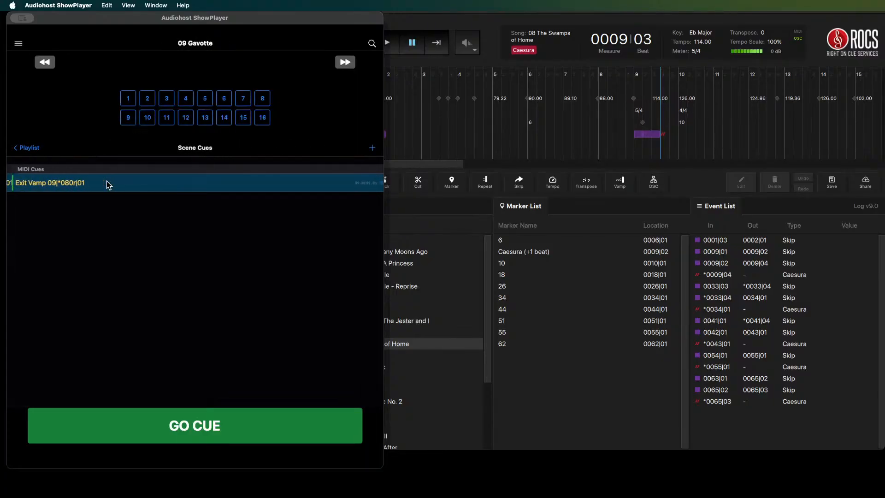
click(41, 65)
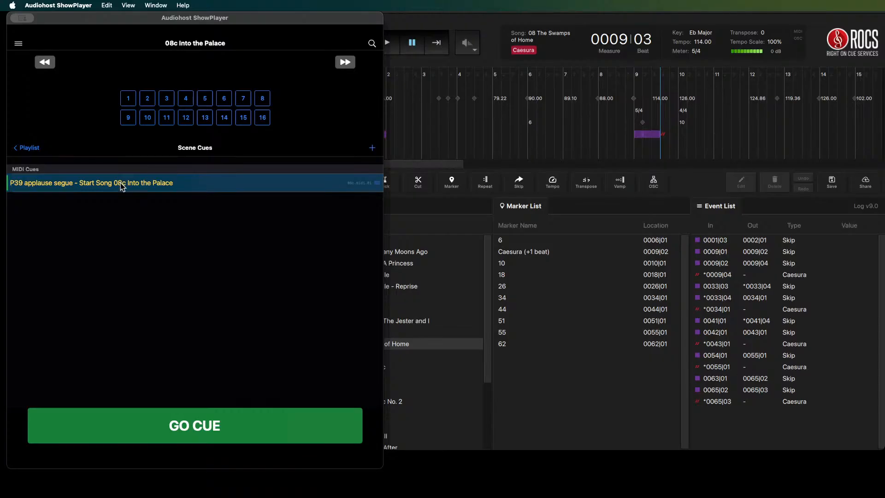
key(Right)
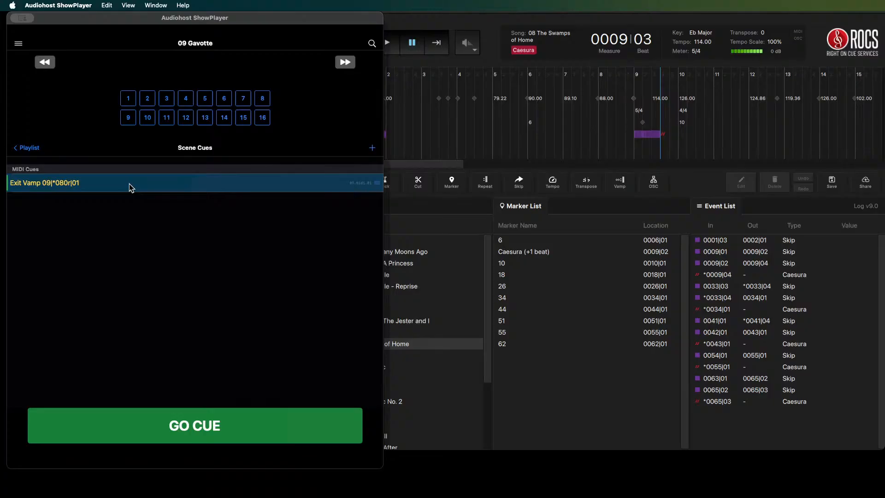
- Add a MIDI cue "M7 (9)" to 09 Gavotte with mics 2 and 8 open
click(372, 148)
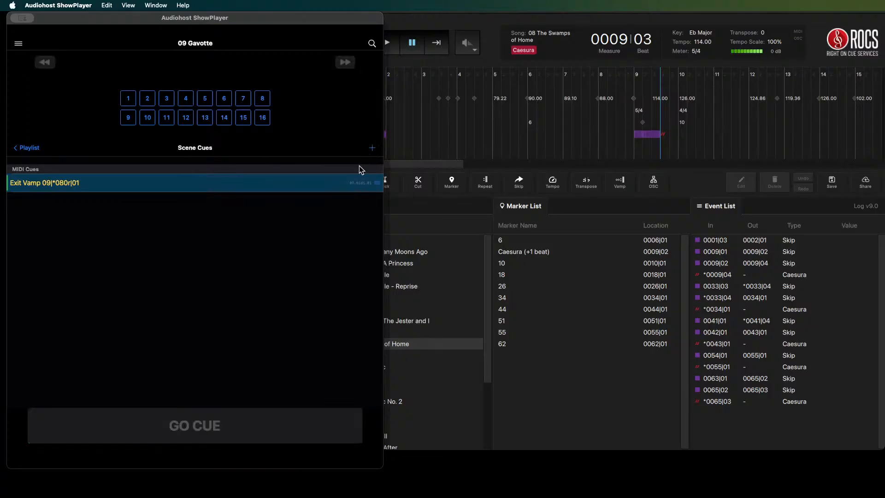
click(148, 267)
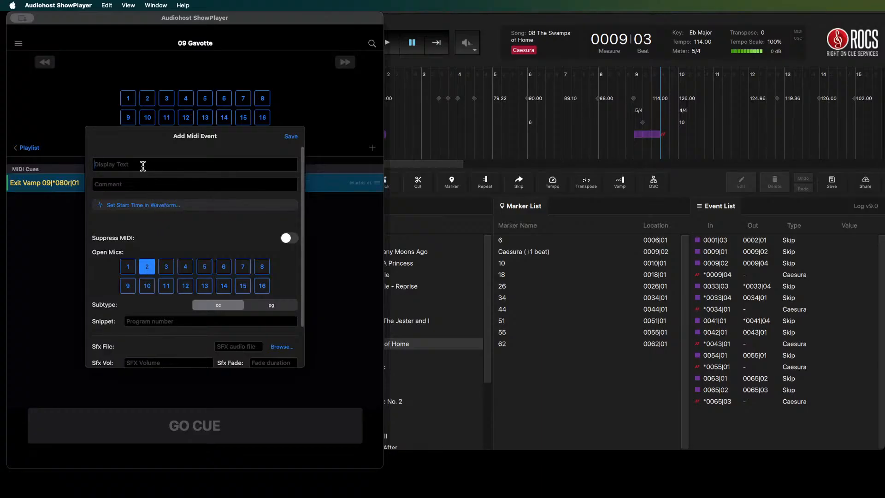
text(M7 (9))
click(261, 272)
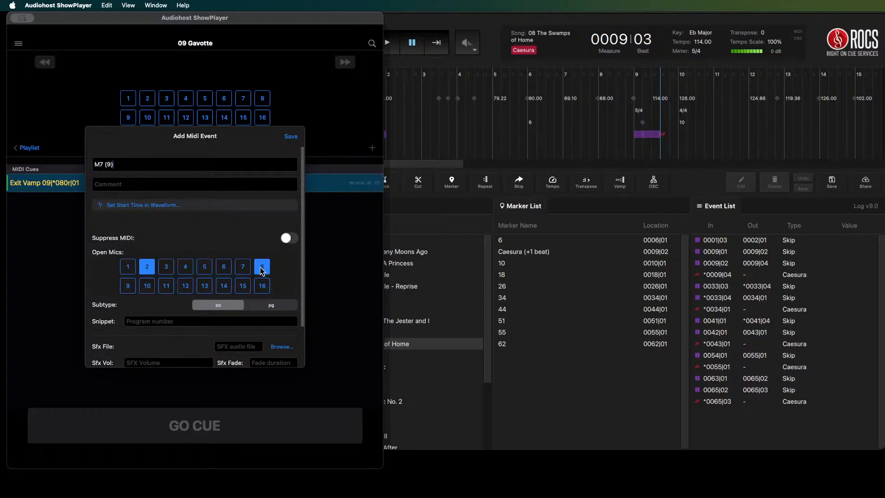
click(292, 138)
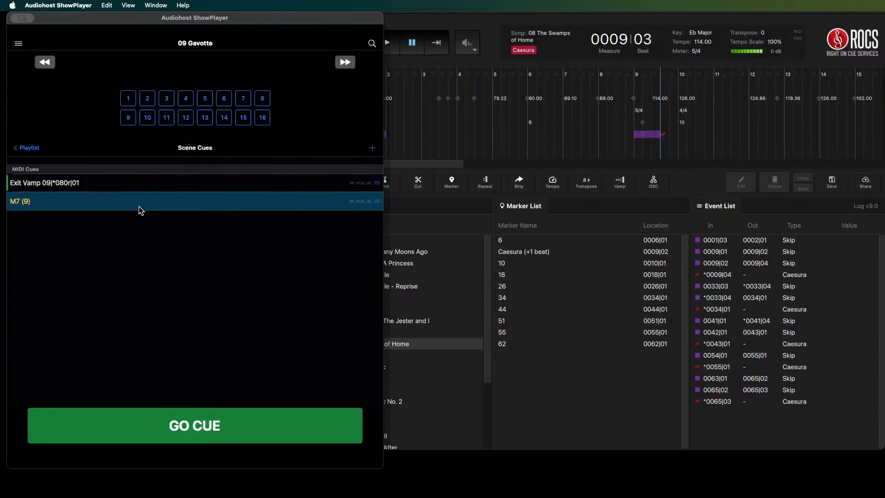
- Add a MIDI cue "M17 Steps enter" to 09 Gavotte with mics 2 and 5 to 8 open
click(372, 147)
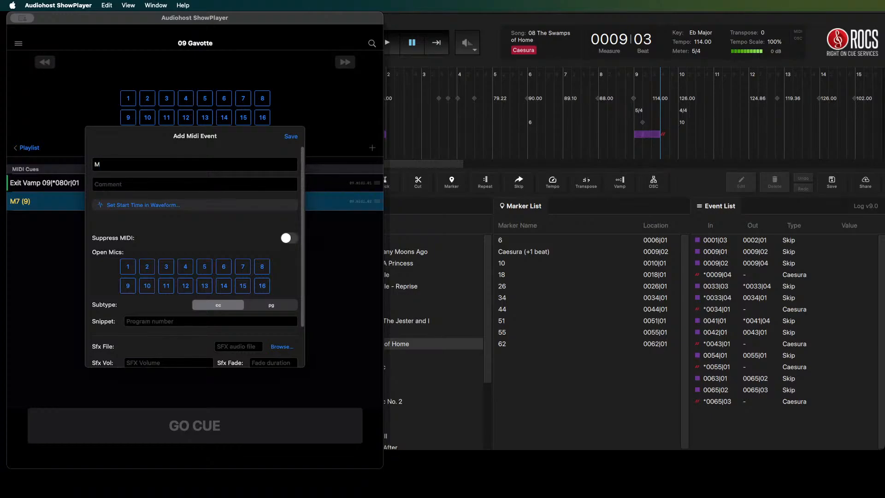
text(17 Steps enter)
click(128, 267)
click(262, 267)
click(132, 267)
click(205, 267)
click(222, 267)
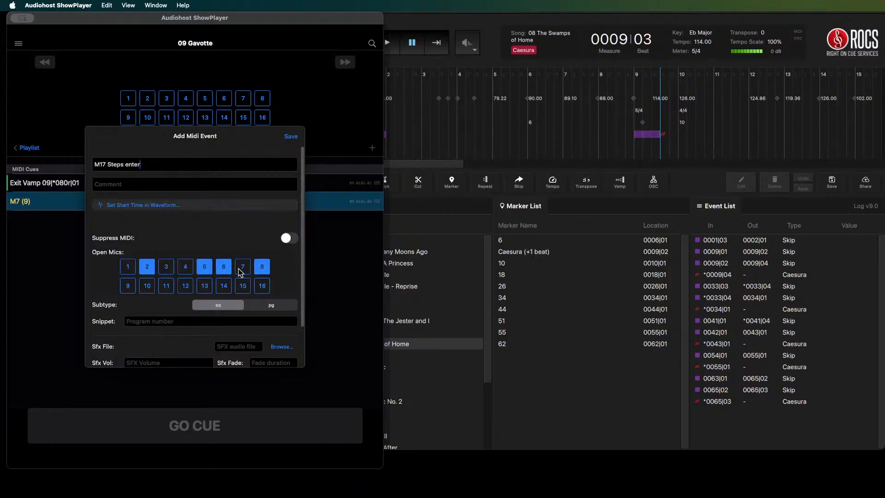
click(243, 267)
click(294, 137)
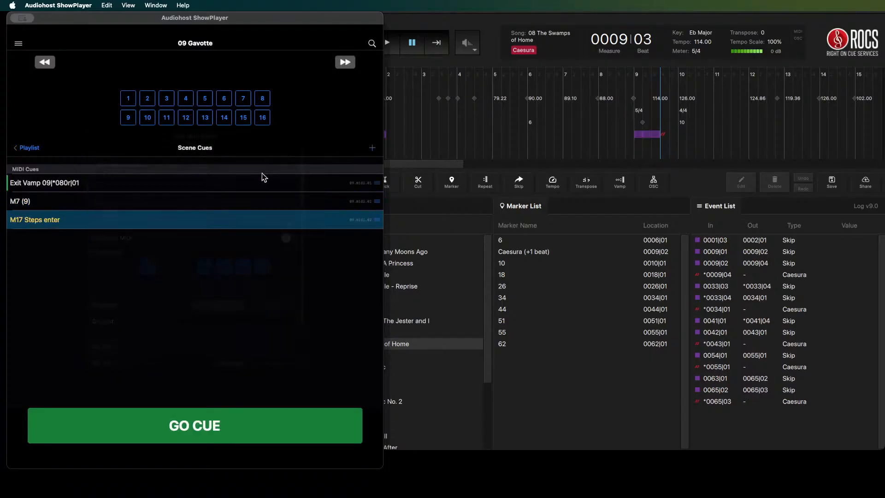
- Check the open mics of the M7 (9) cue and close its settings without changes
right_click(116, 202)
click(128, 207)
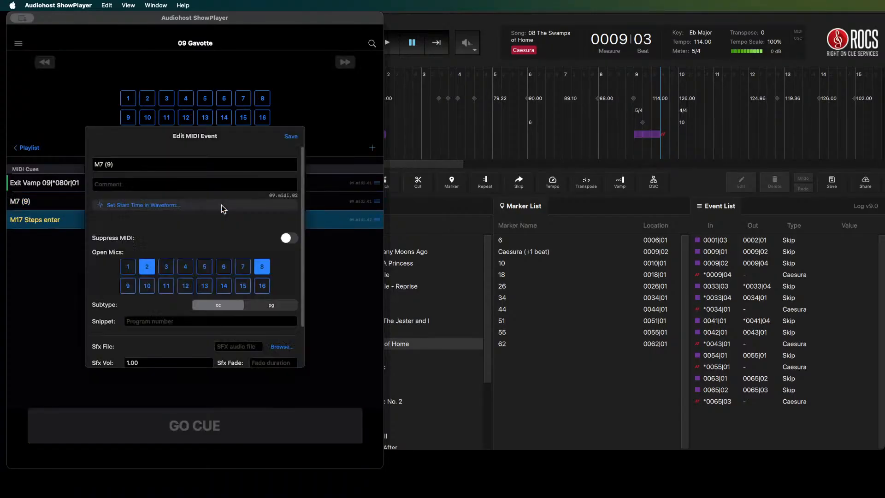
click(47, 261)
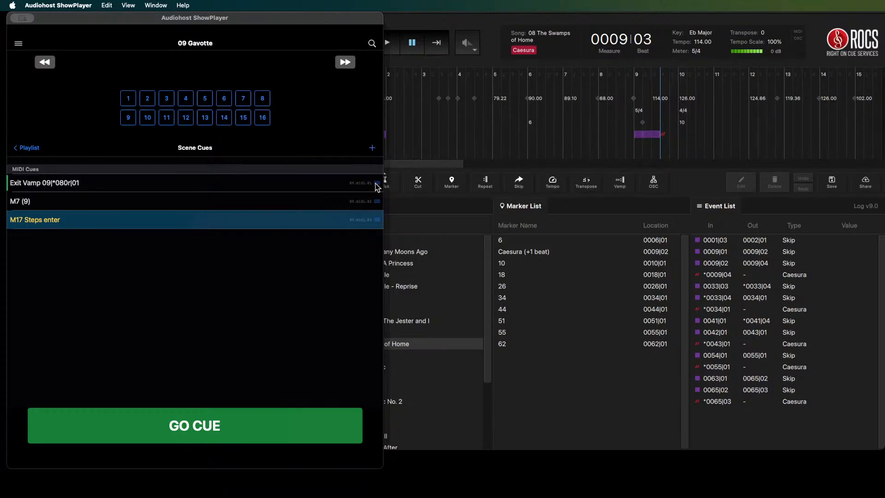
- Reorder the 09 Gavotte cues to M7 (9), M17 Steps enter, and the Exit Vamp cue last
drag(375, 184, 373, 254)
drag(377, 201, 381, 183)
drag(378, 220, 381, 202)
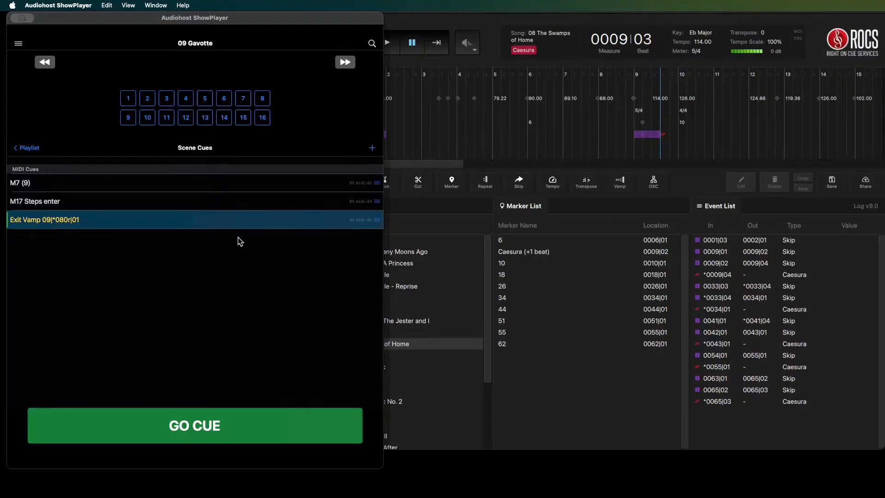
- Close mic 8 in the M17 Steps enter cue of 09 Gavotte and save the cue
click(185, 204)
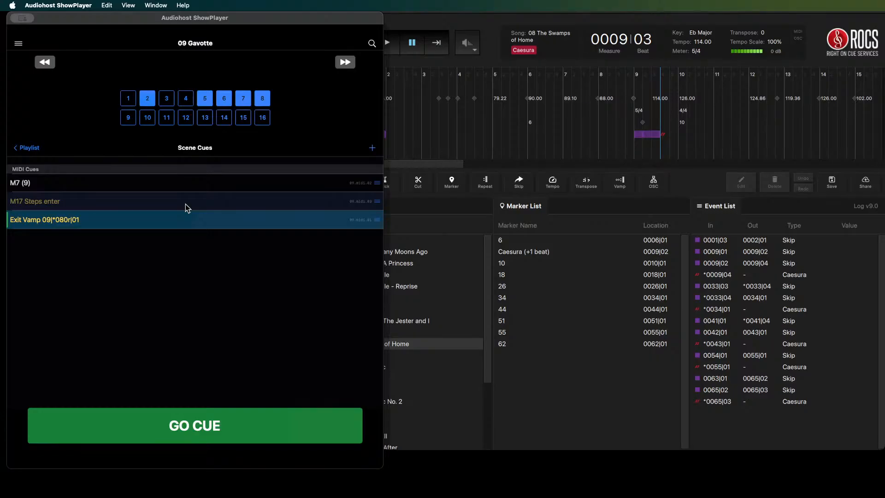
right_click(118, 201)
click(144, 208)
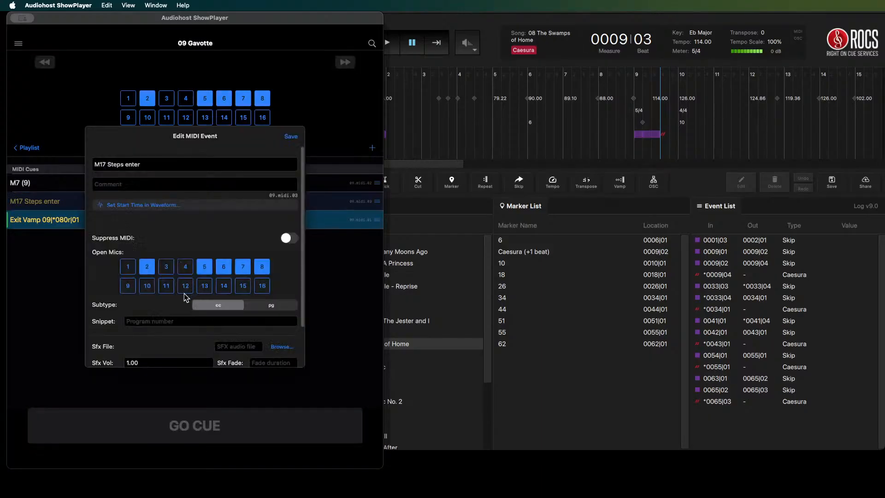
click(262, 266)
click(291, 137)
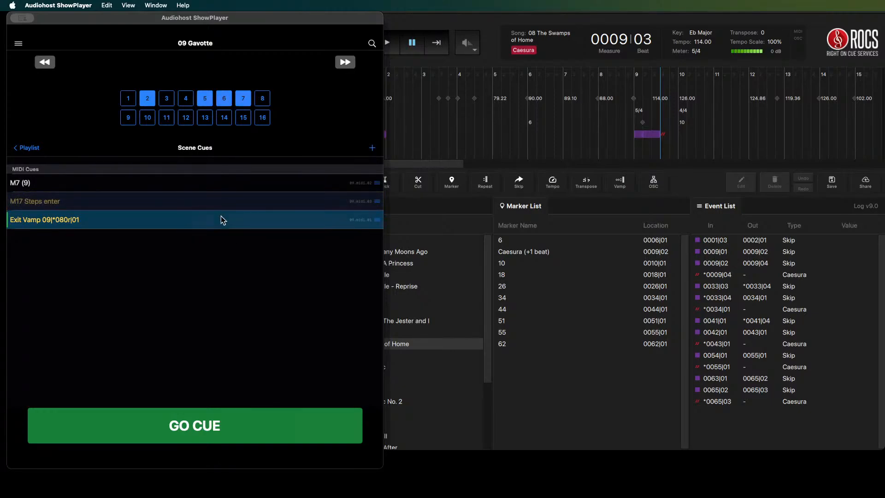
- Prefix the name of the Exit Vamp cue in 09 Gavotte with "P40 cue: Gong(?) - "
right_click(198, 218)
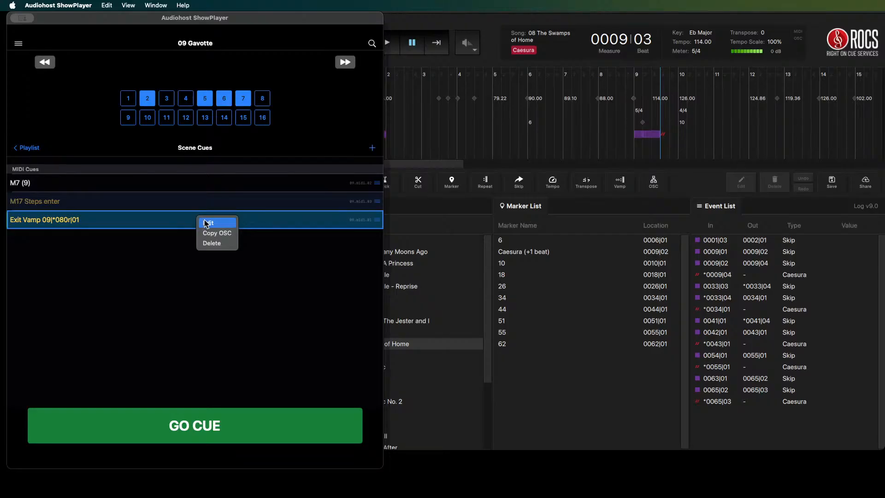
click(204, 222)
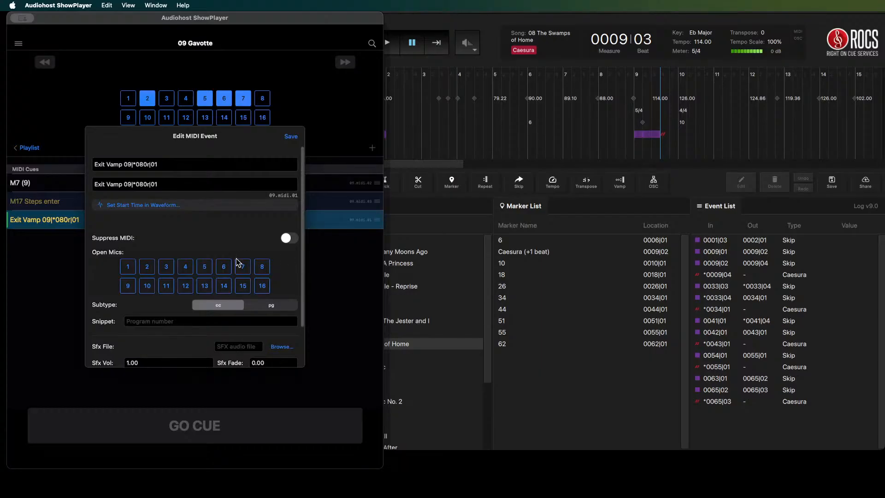
click(99, 162)
text(p)
key(BackSpace)
key(BackSpace)
text(P)
text(40 - cue)
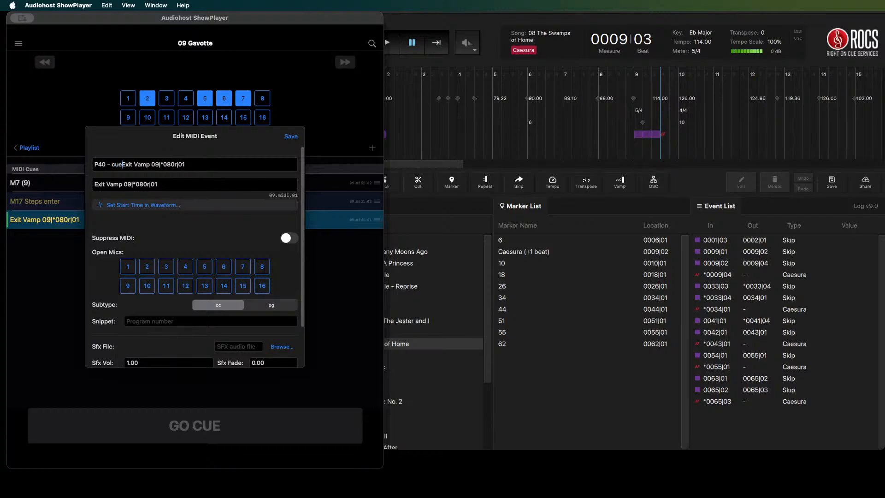
key(BackSpace)
key(BackSpace)
text(cue: Gong(?) -)
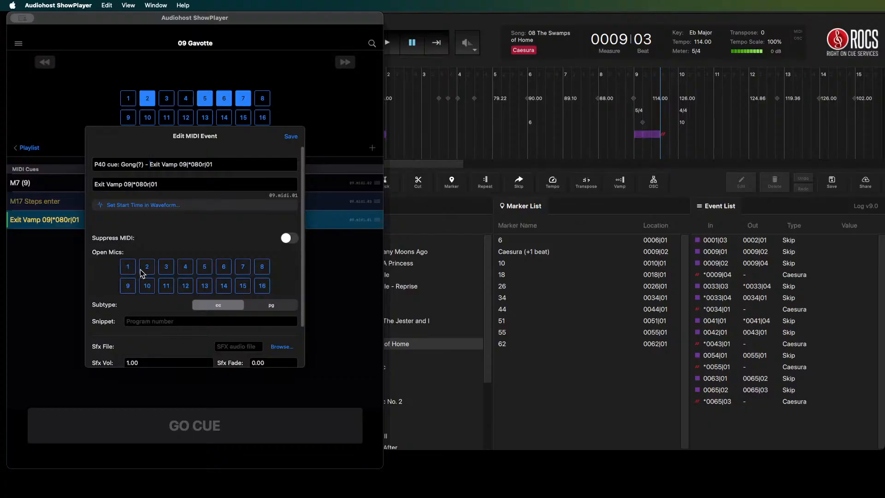
- Open mics 2, 5, 6 and 7 in the Exit Vamp cue
click(225, 269)
click(240, 271)
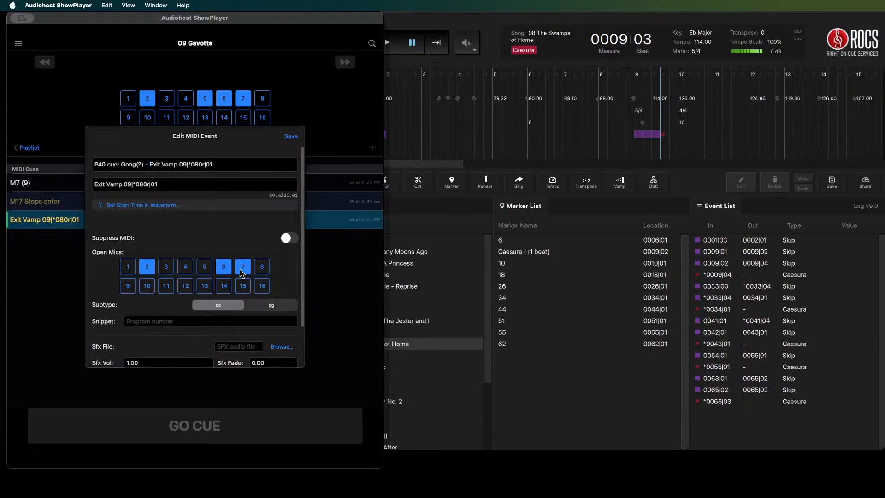
click(205, 267)
- Append "TODO: dutchess?" to the Exit Vamp cue's name and save the cue
click(238, 164)
text(TODO: dutcehs)
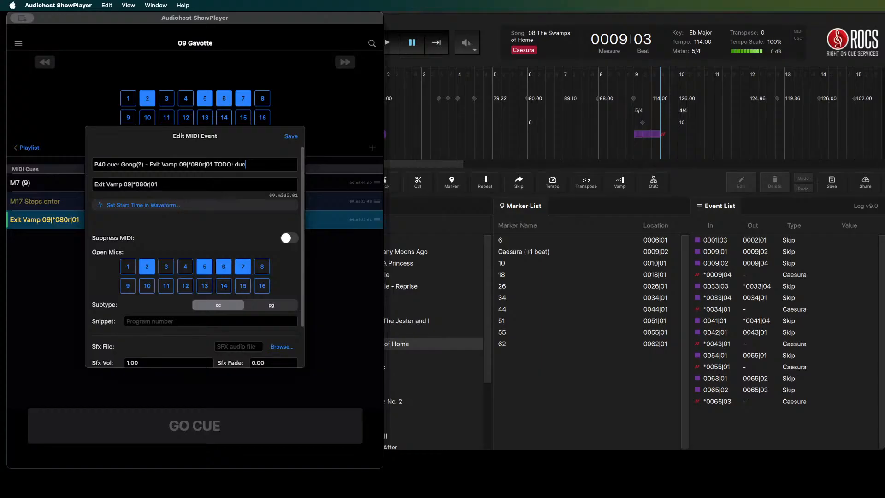
key(BackSpace)
key(BackSpace)
key(BackSpace)
key(BackSpace)
text(chess?)
click(291, 137)
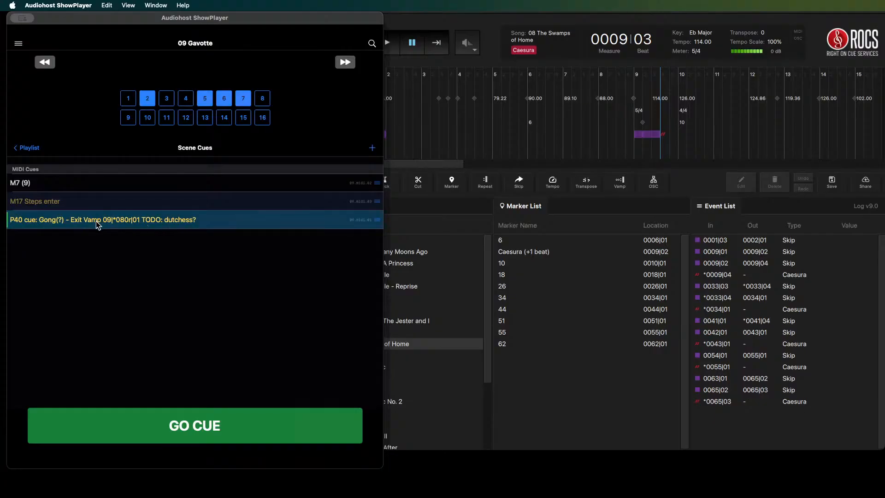
- Return from the scene cues to the Cinderella (Broadway) playlist and look through its songs
key(Down)
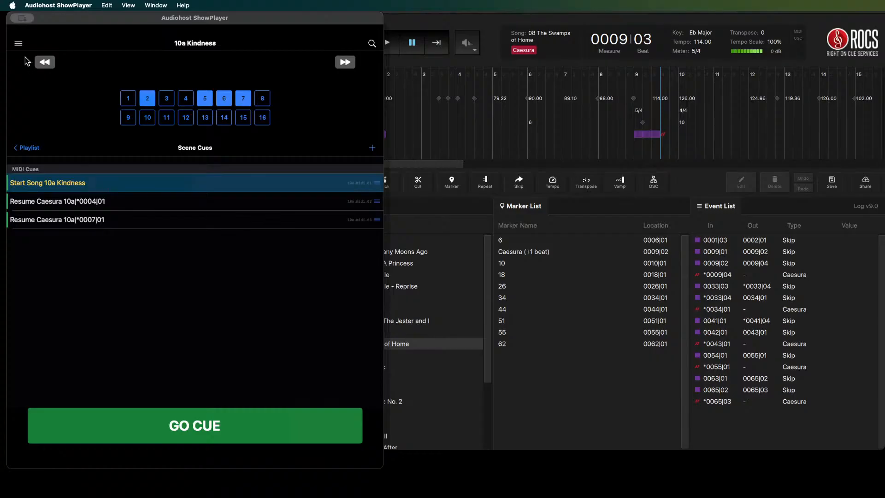
click(45, 63)
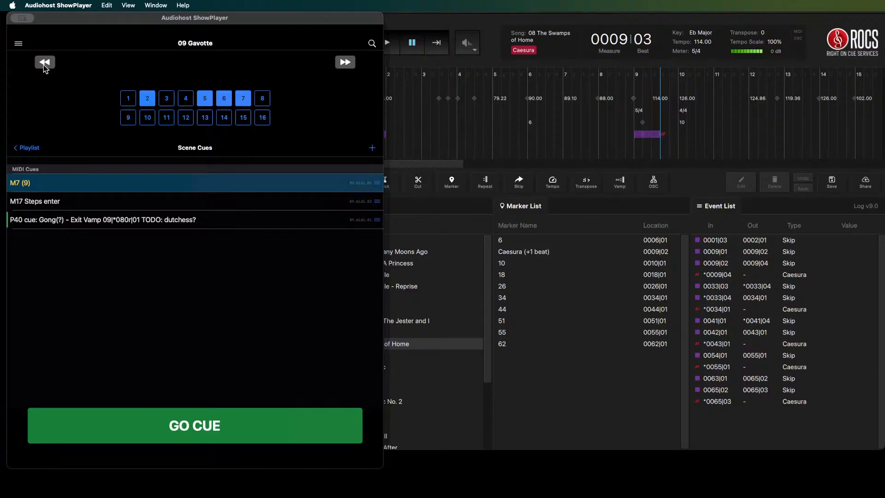
click(29, 148)
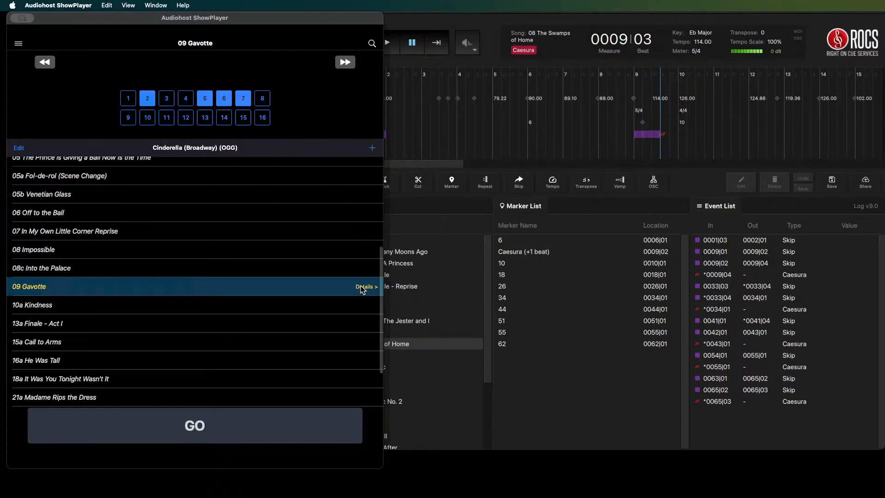
scroll(176, 285, down, 1)
scroll(175, 287, down, 3)
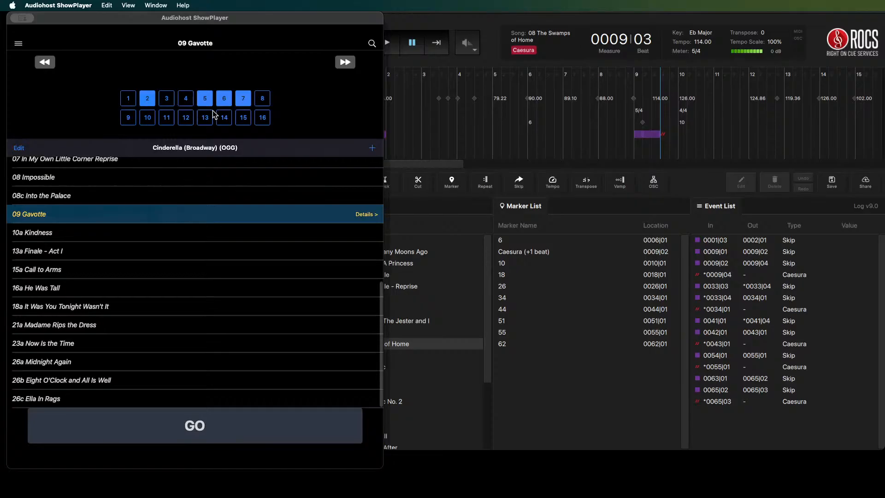
scroll(117, 221, up, 10)
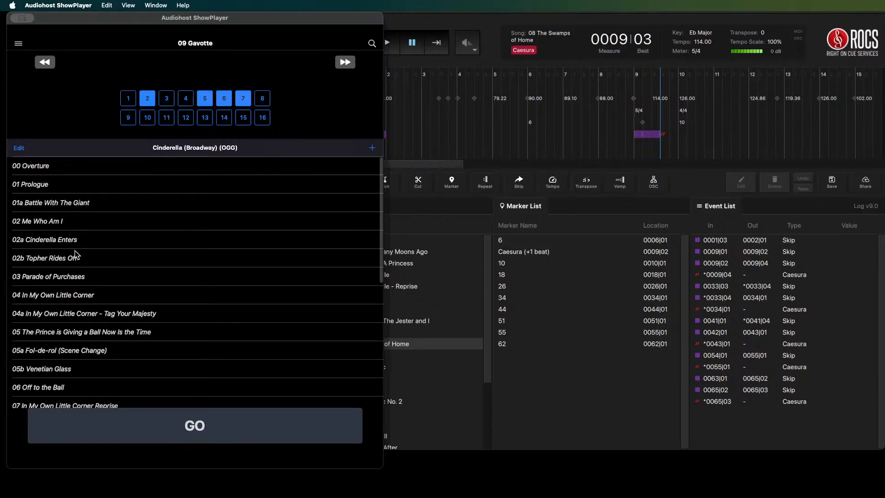
scroll(92, 336, down, 3)
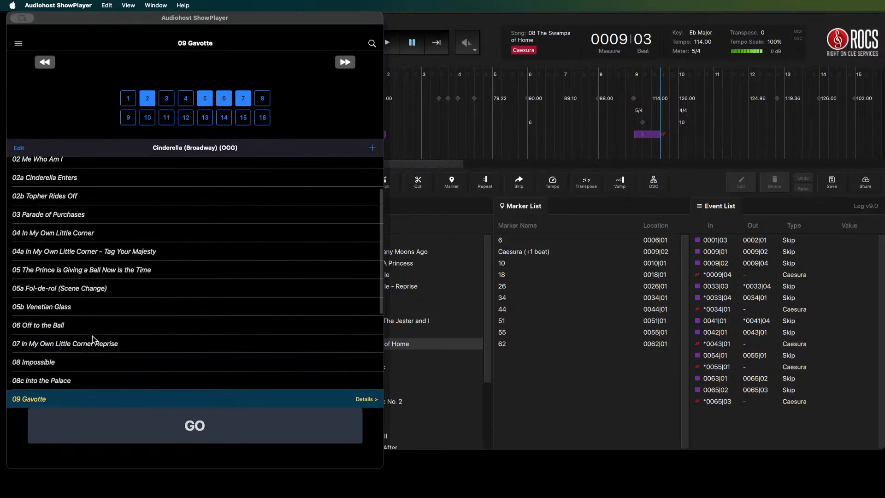
scroll(92, 336, down, 1)
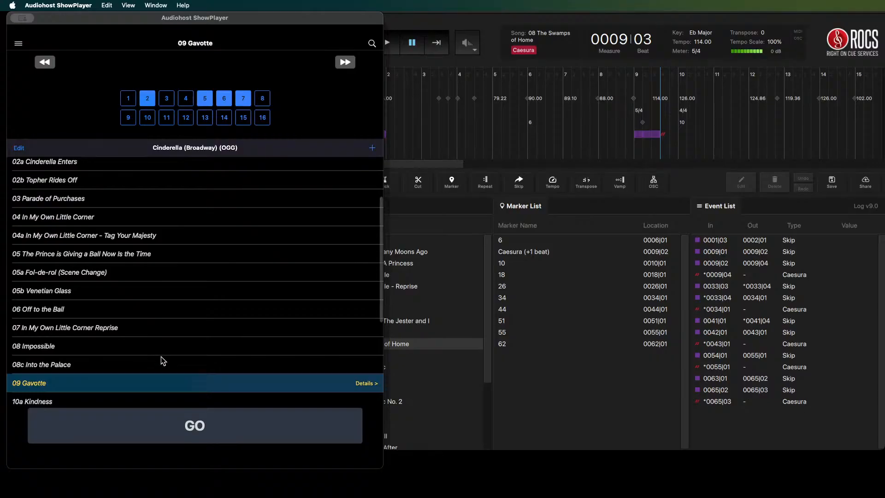
scroll(204, 246, down, 2)
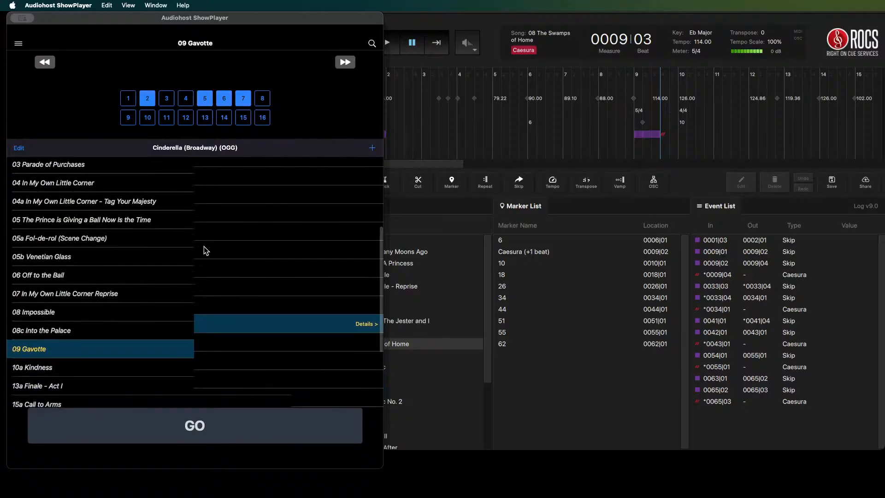
scroll(203, 247, up, 8)
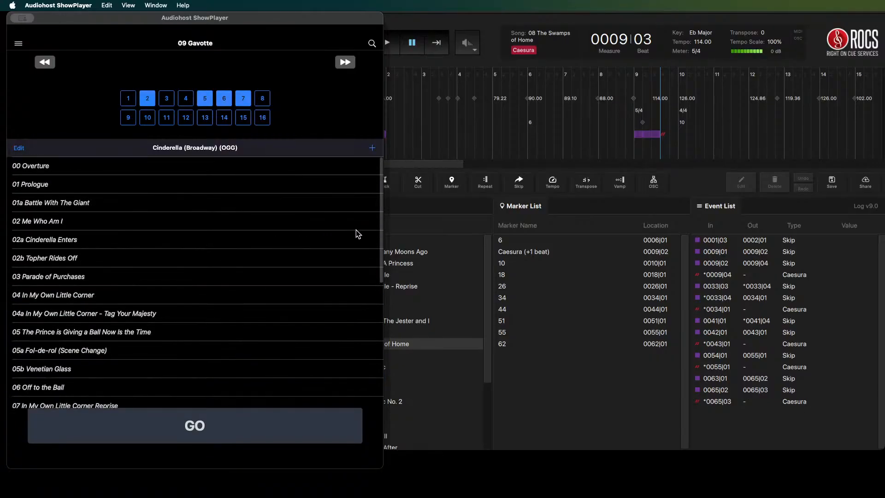